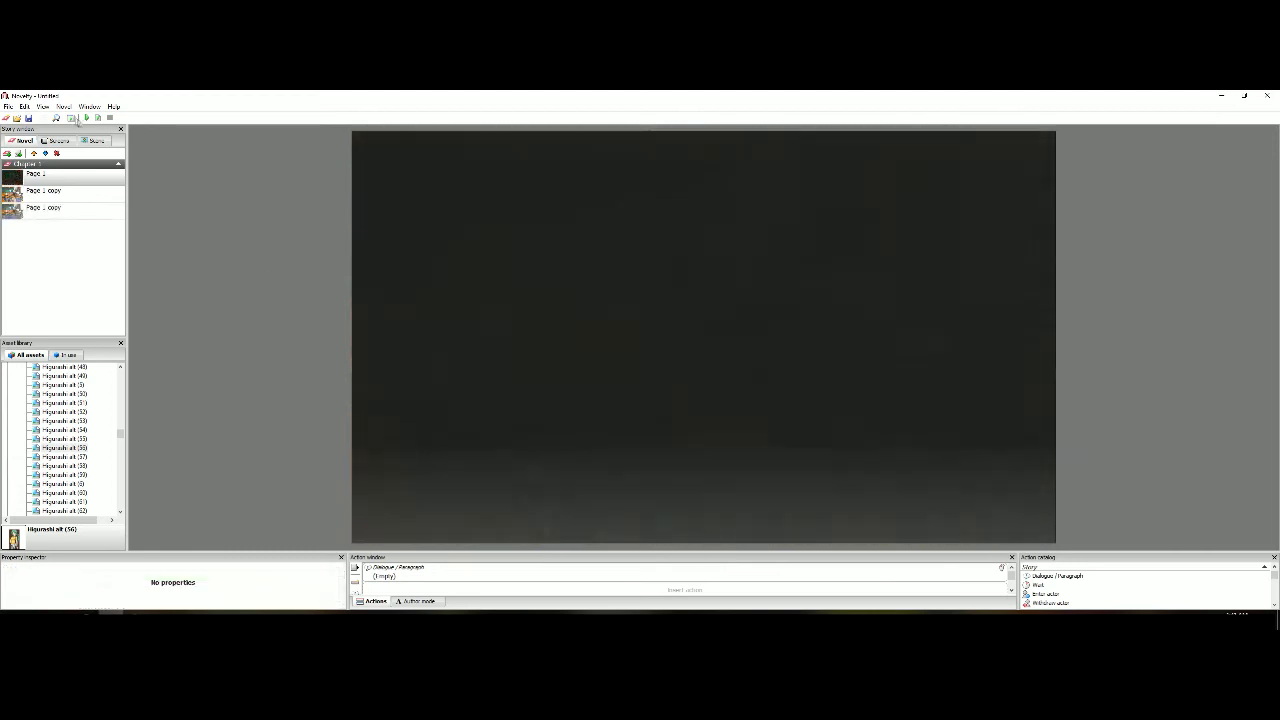
View the novel's general properties, including title, author and canvas size, and close them without changes
left_click(64, 107)
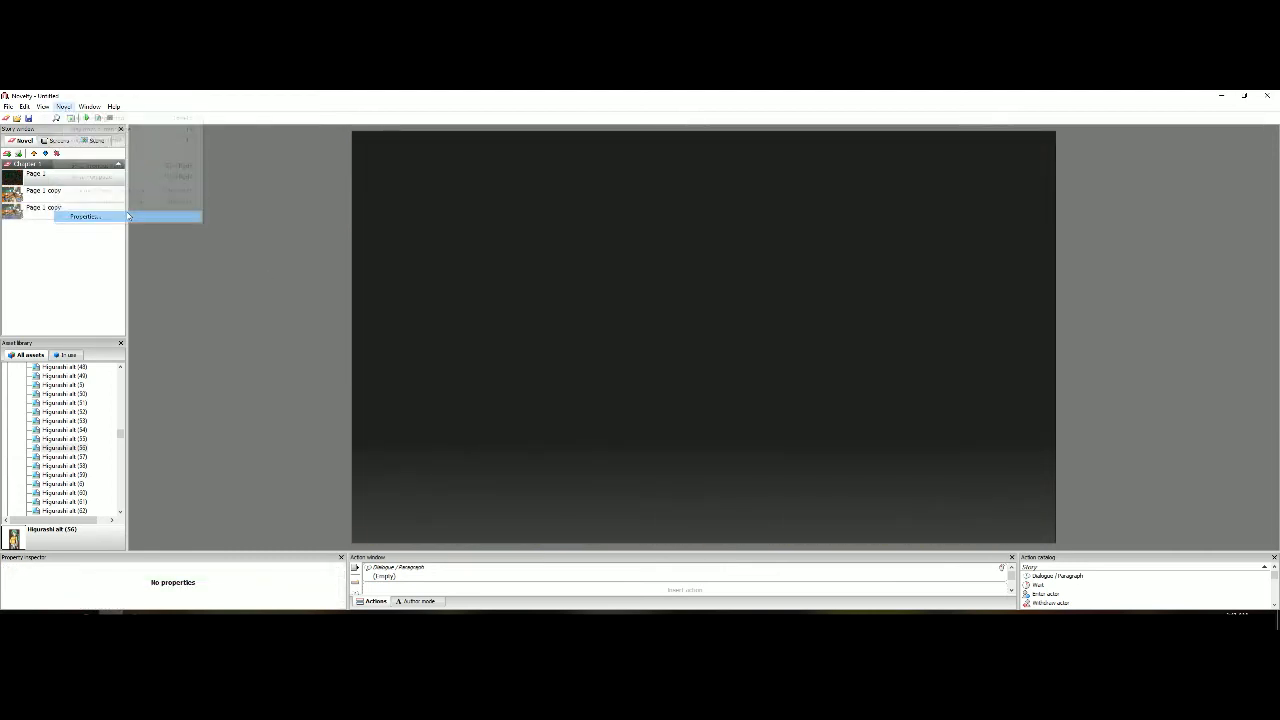
left_click(85, 216)
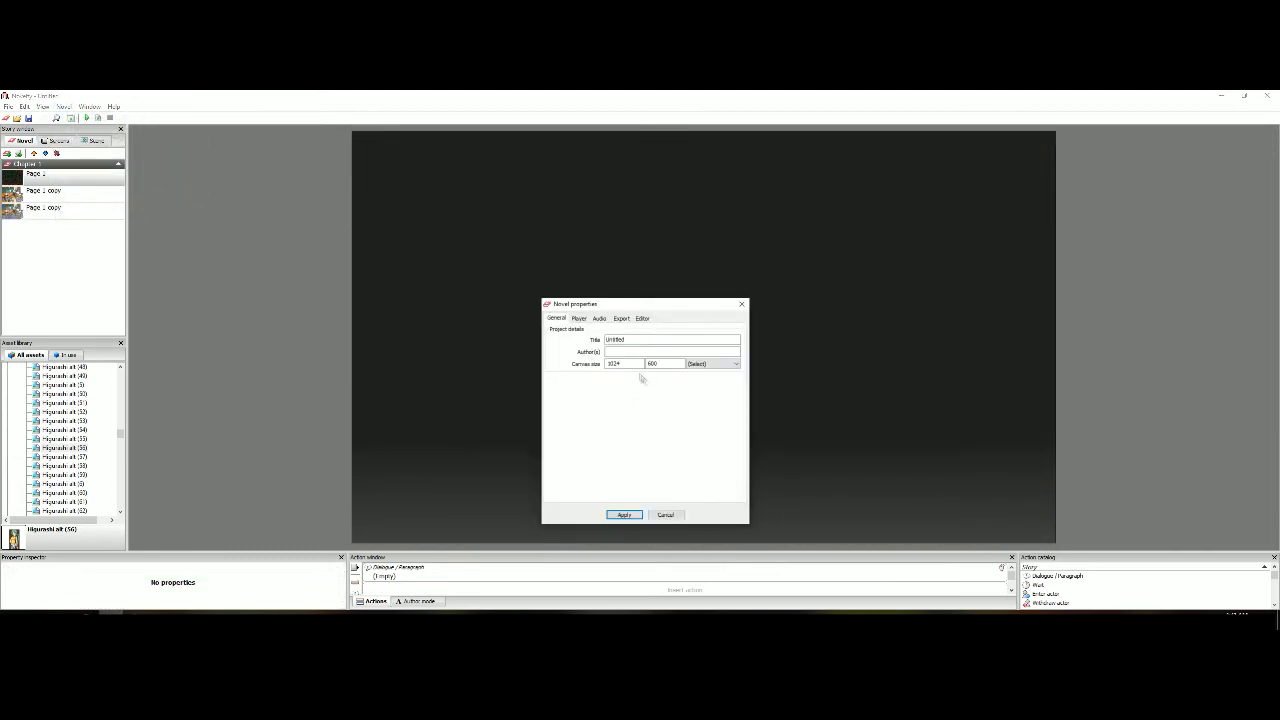
left_click(667, 515)
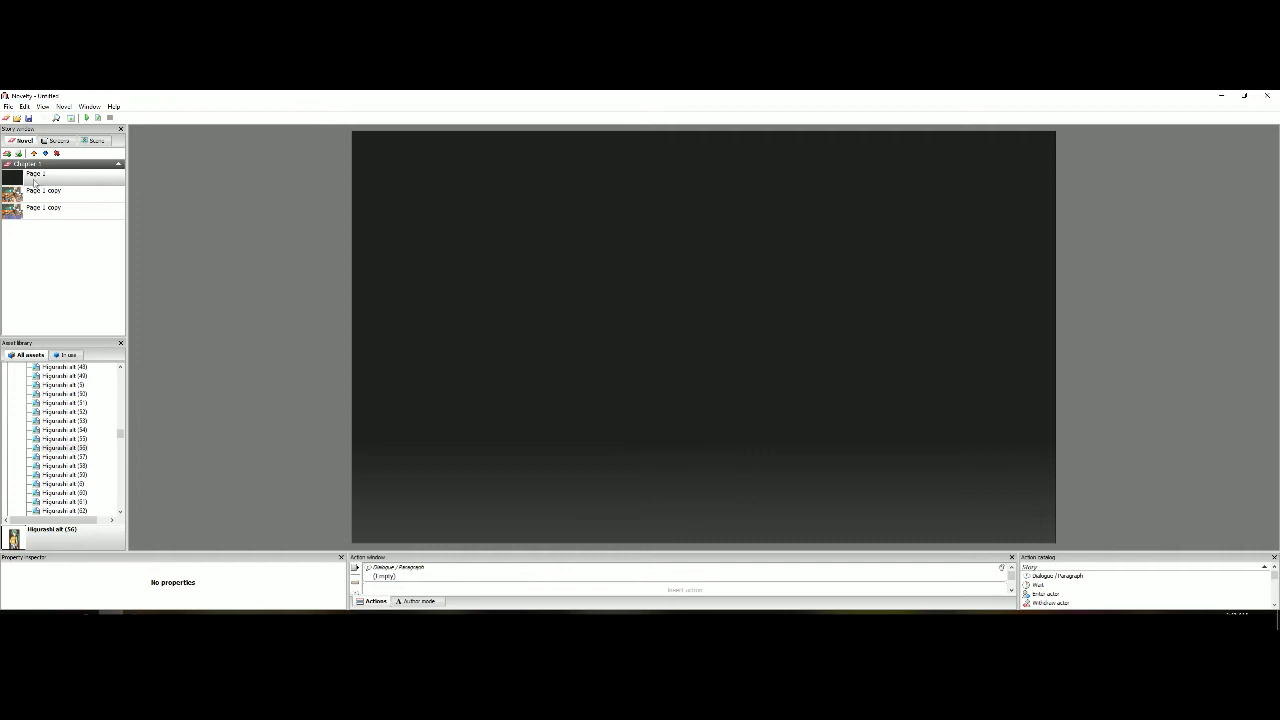
Preview the novel from the first classroom page, the second page in Chapter 1, and stop playback
right_click(109, 181)
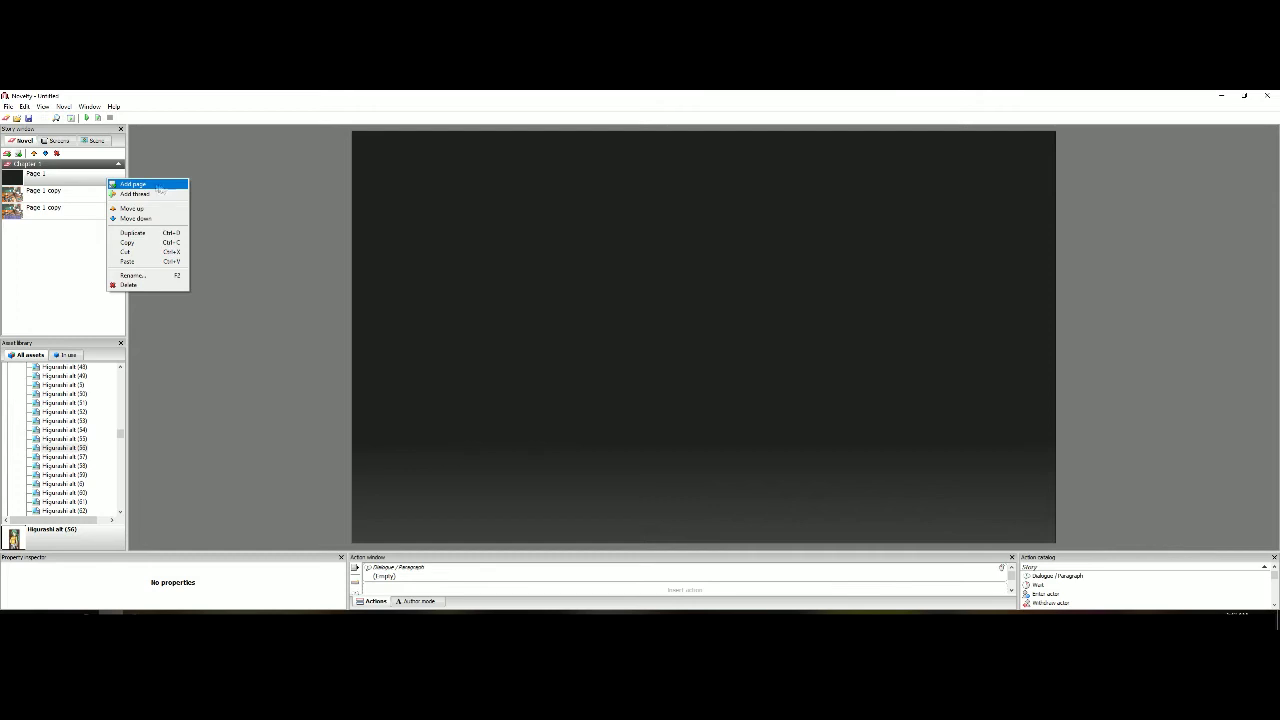
left_click(70, 195)
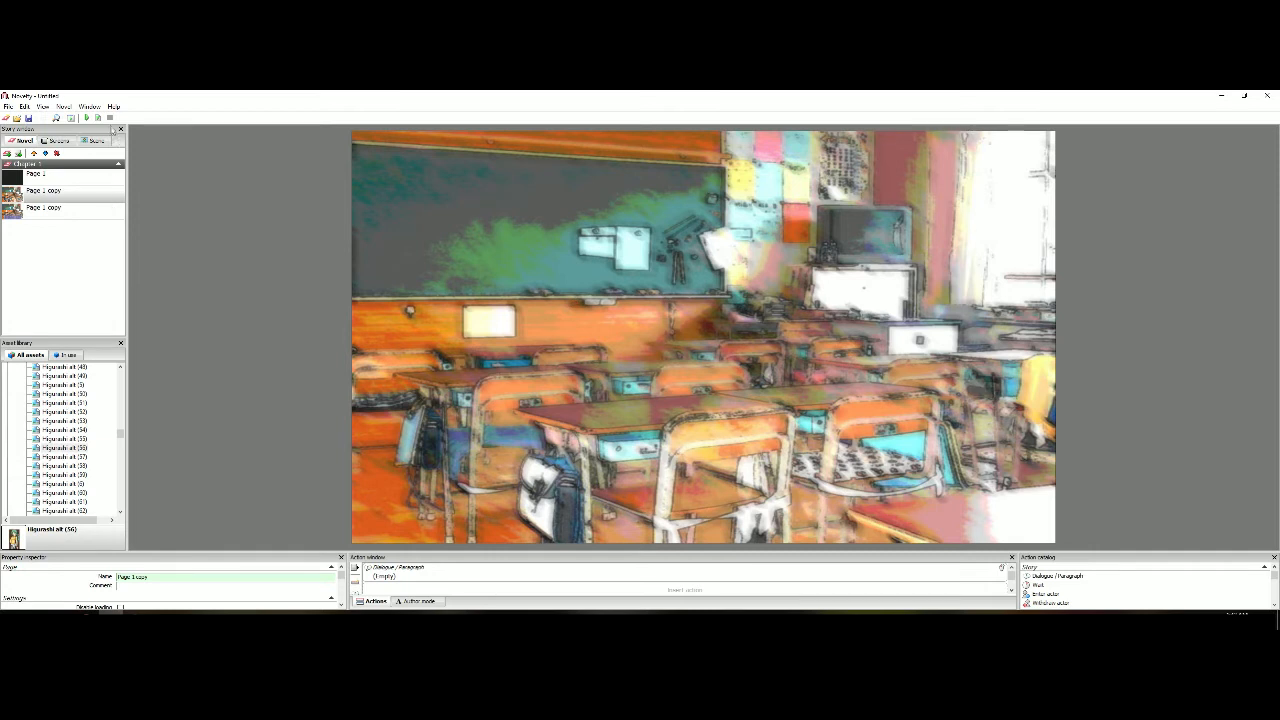
left_click(99, 118)
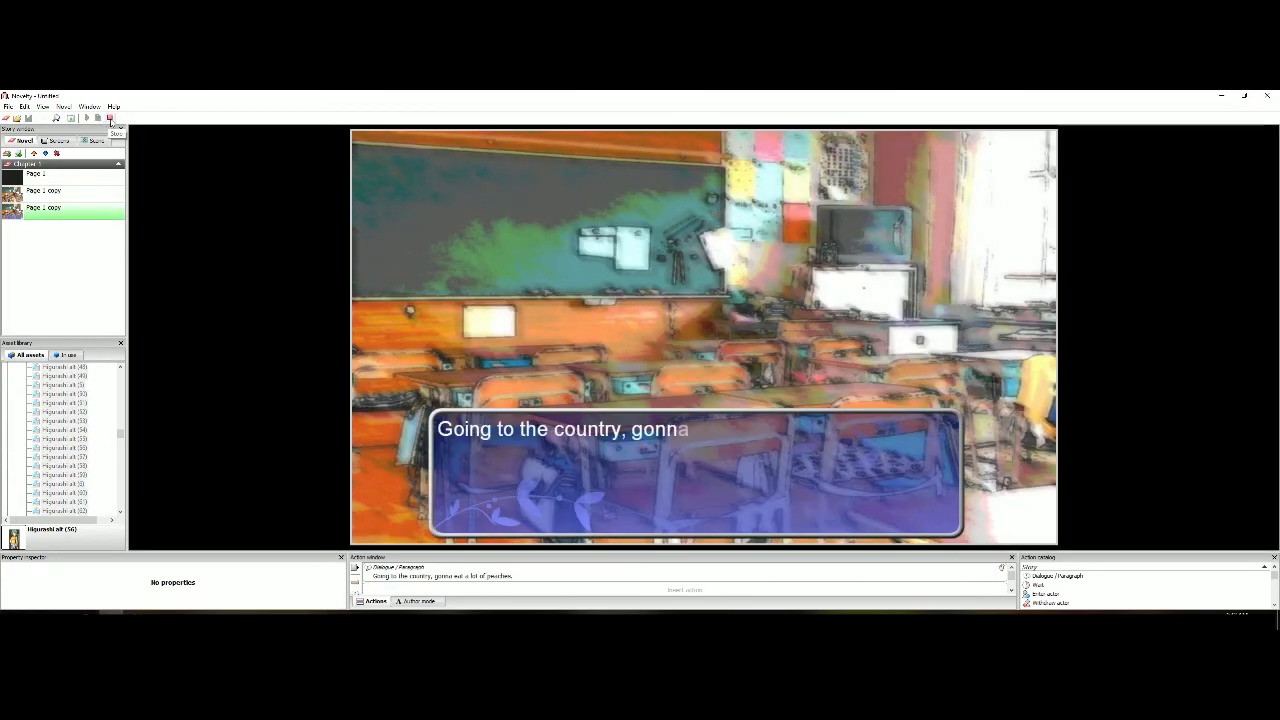
left_click(110, 118)
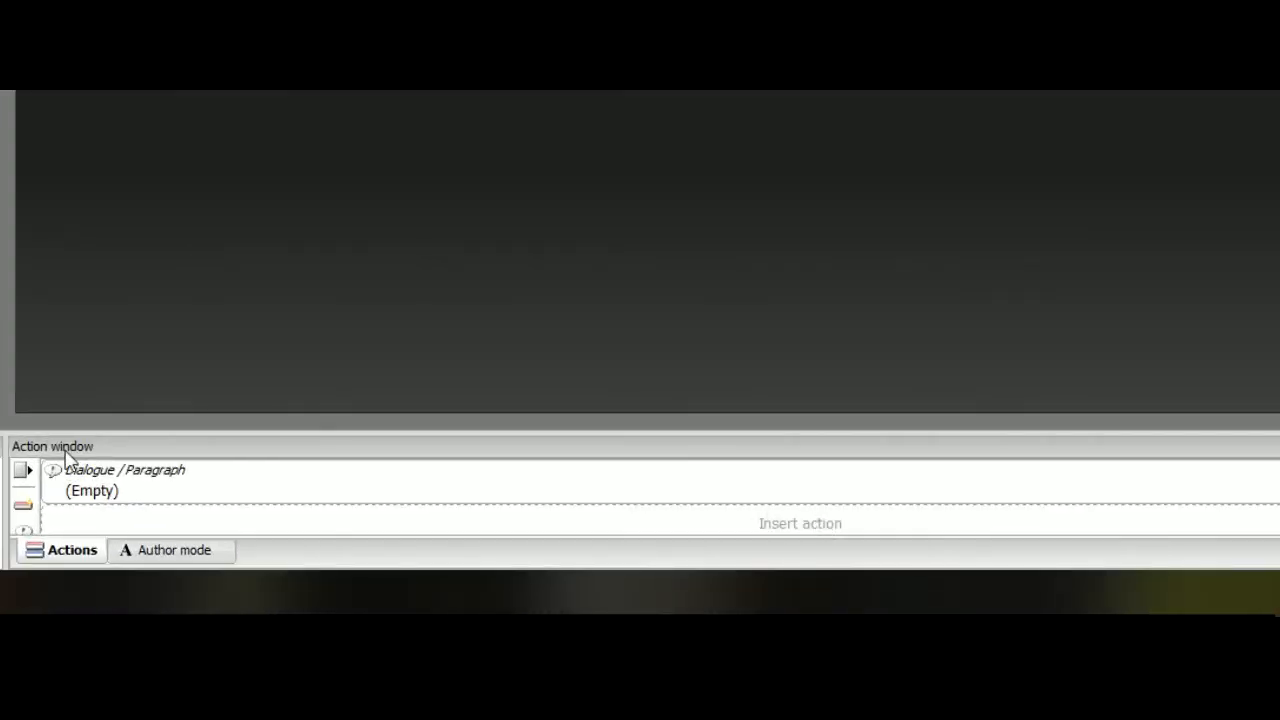
Add a Wait action after the empty dialogue on Page 1
left_click(677, 530)
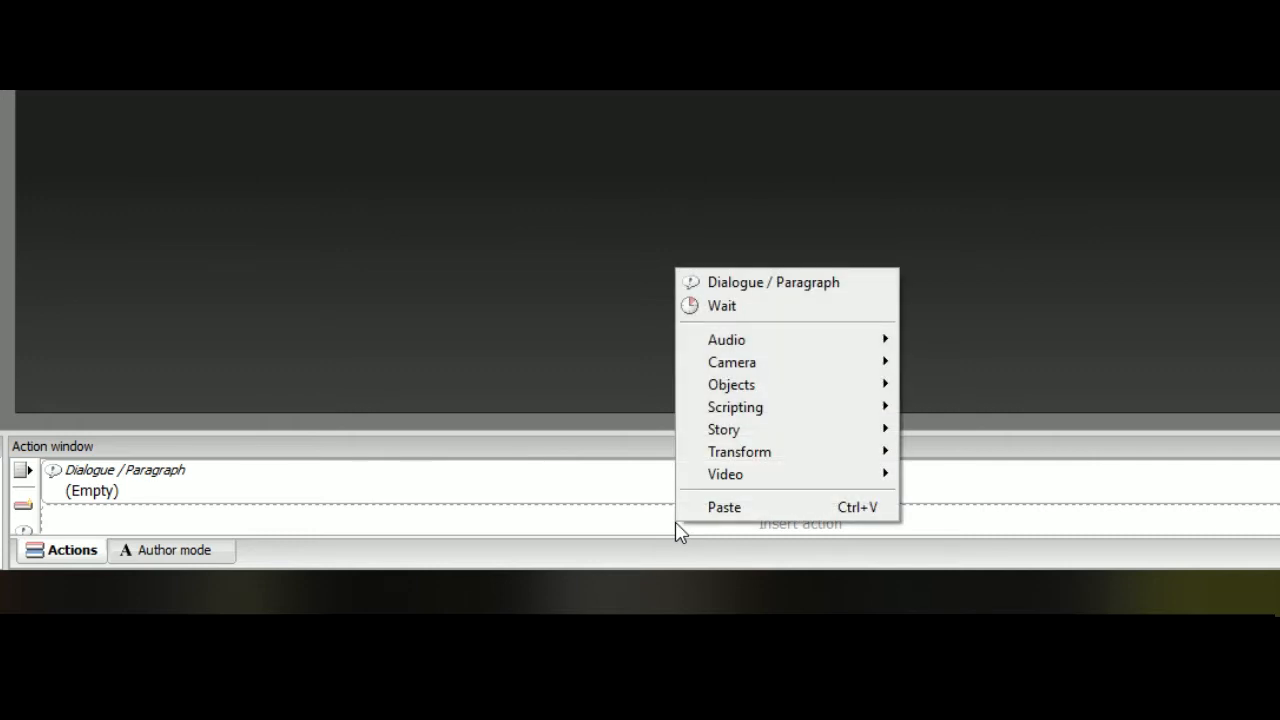
left_click(765, 310)
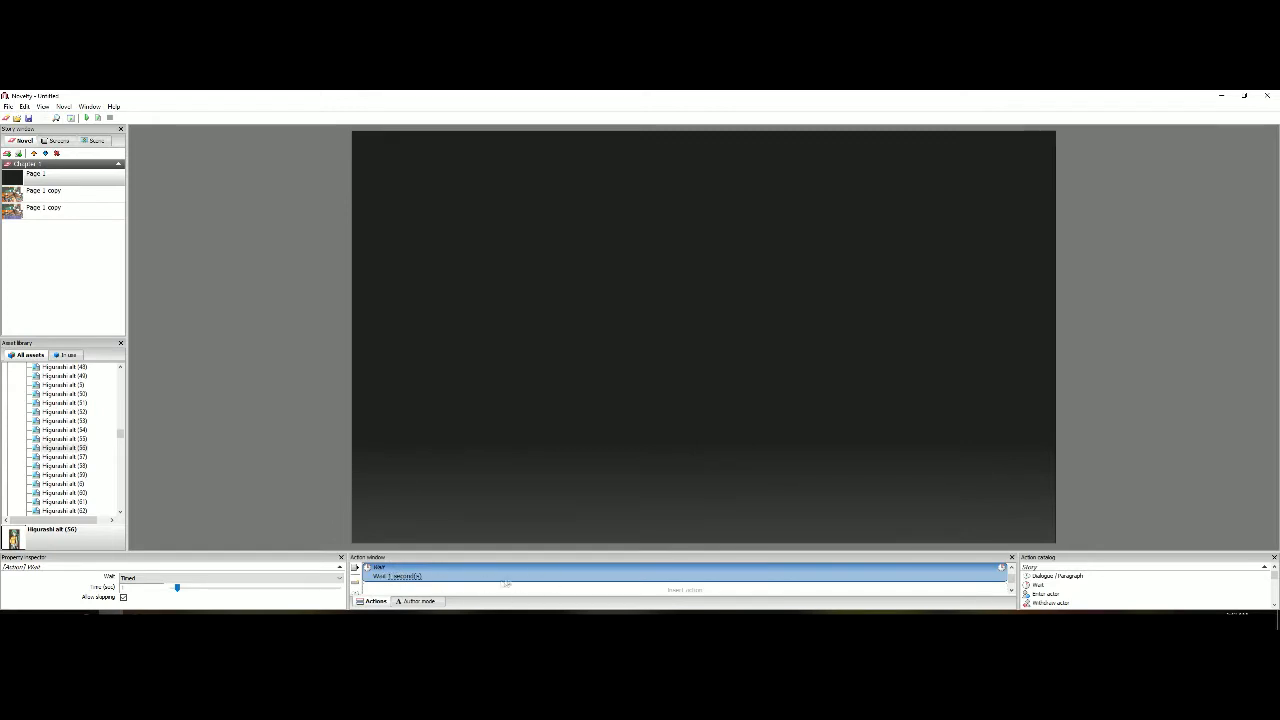
right_click(439, 576)
left_click(413, 580)
right_click(397, 578)
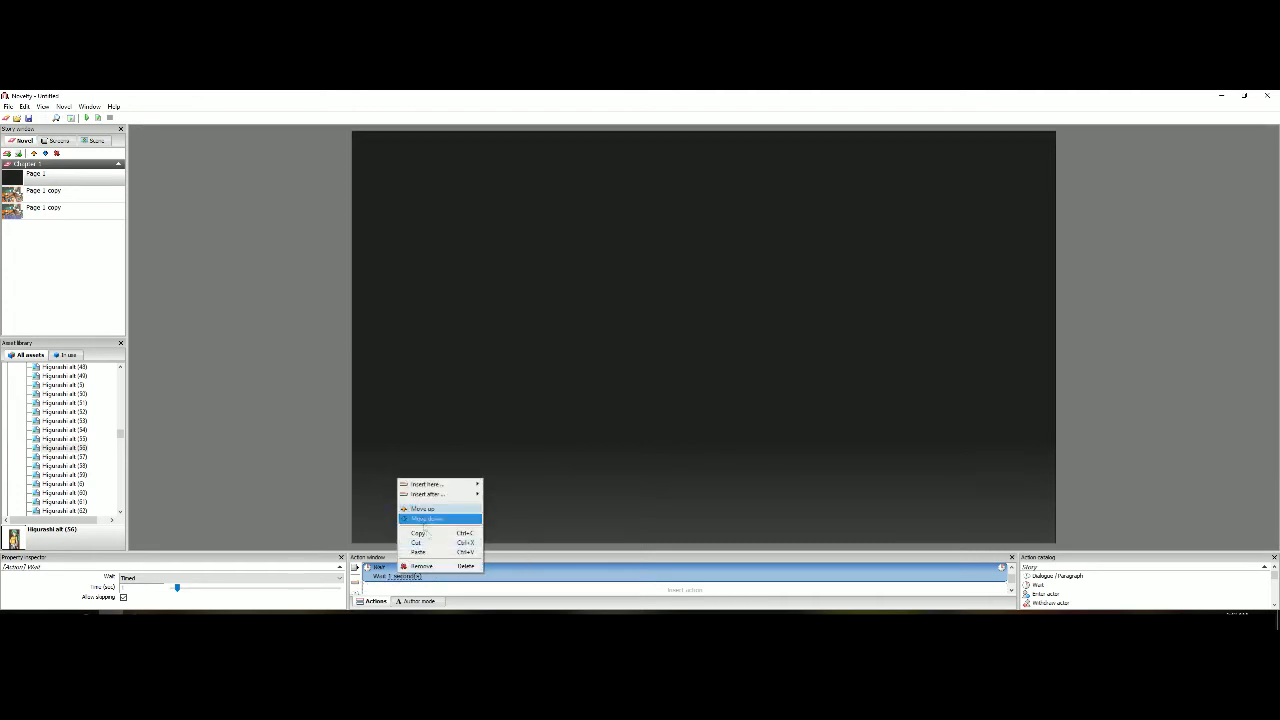
left_click(563, 573)
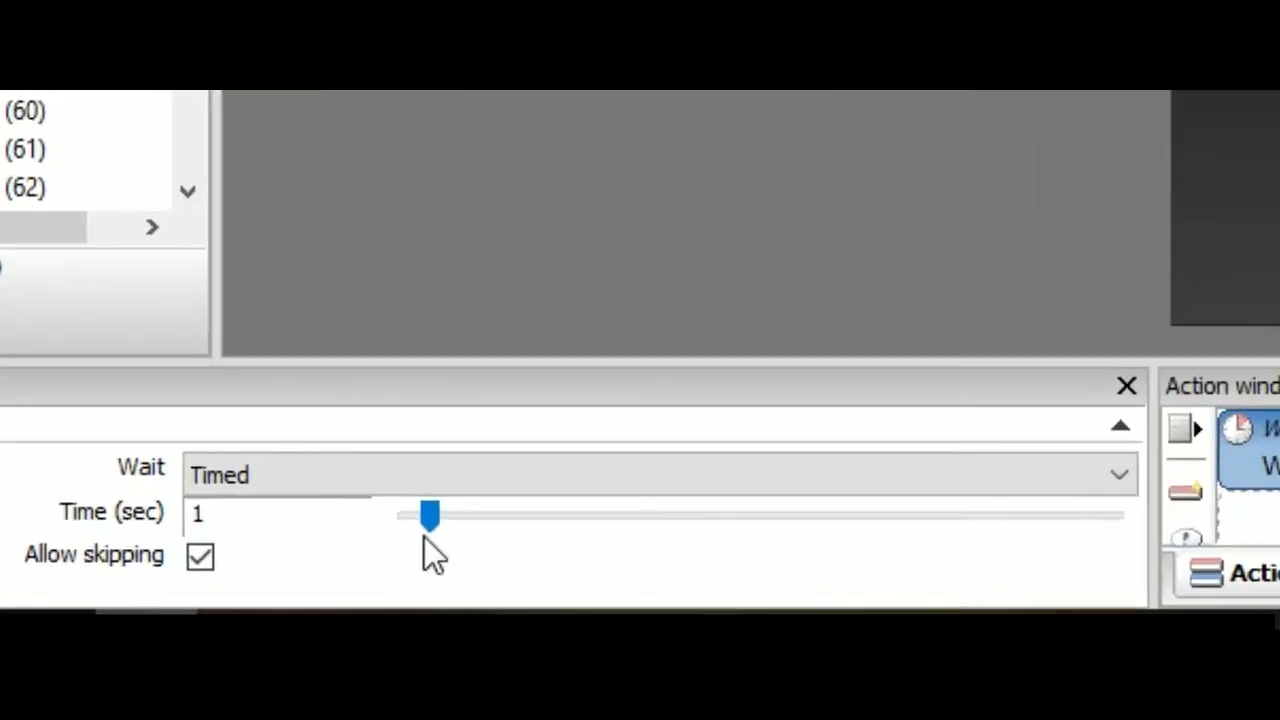
Set the Wait action on Page 1 to wait until the mouse button is clicked
left_click_drag(225, 580, 242, 579)
left_click_drag(503, 545, 450, 522)
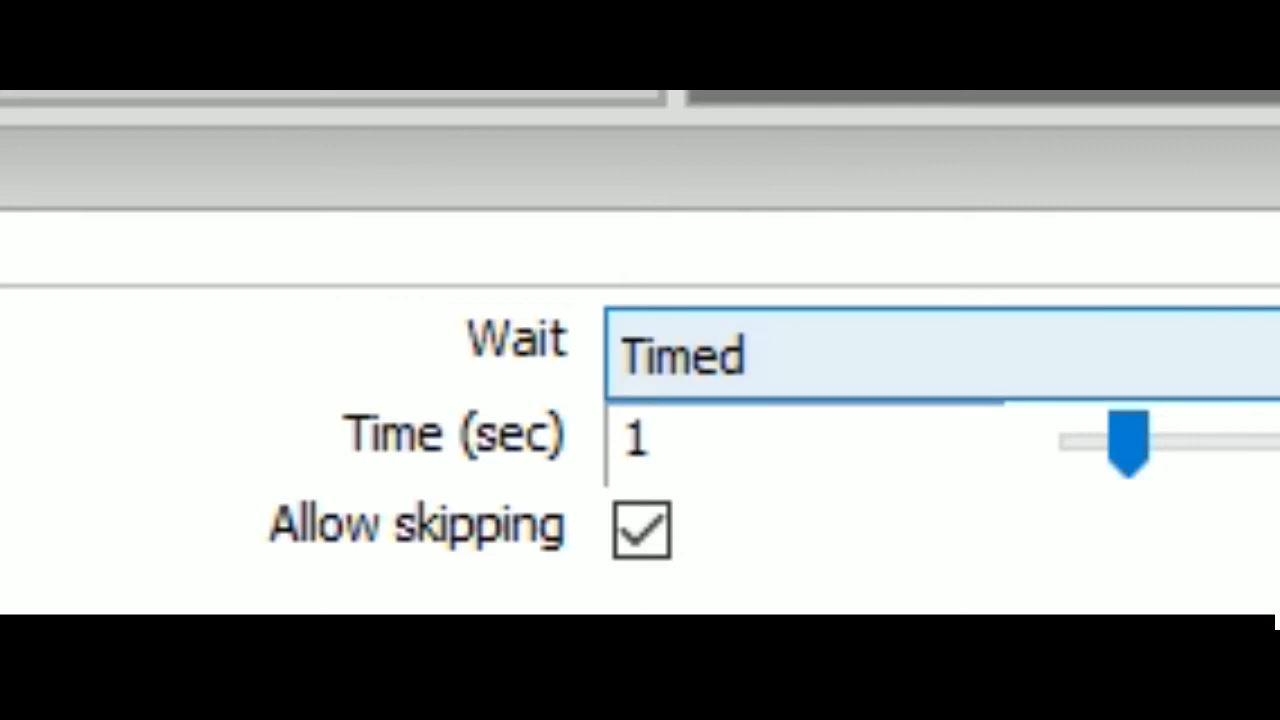
left_click(1272, 356)
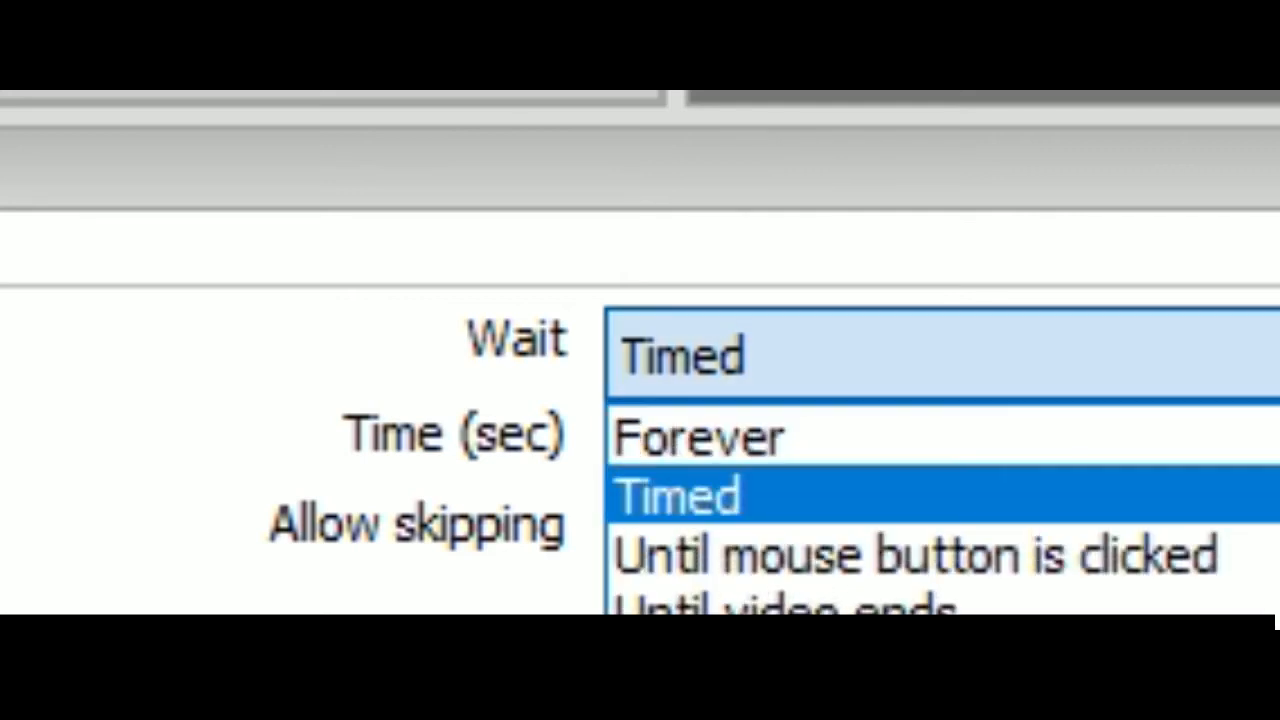
left_click(1268, 556)
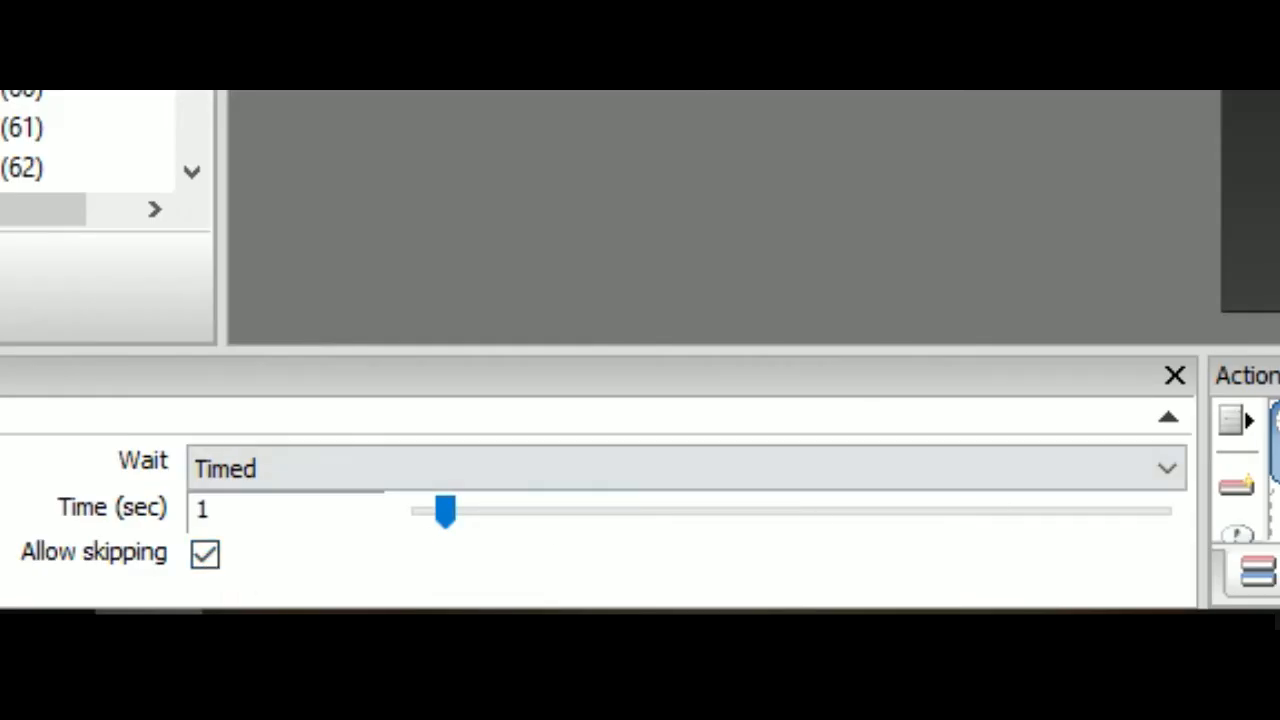
left_click(885, 474)
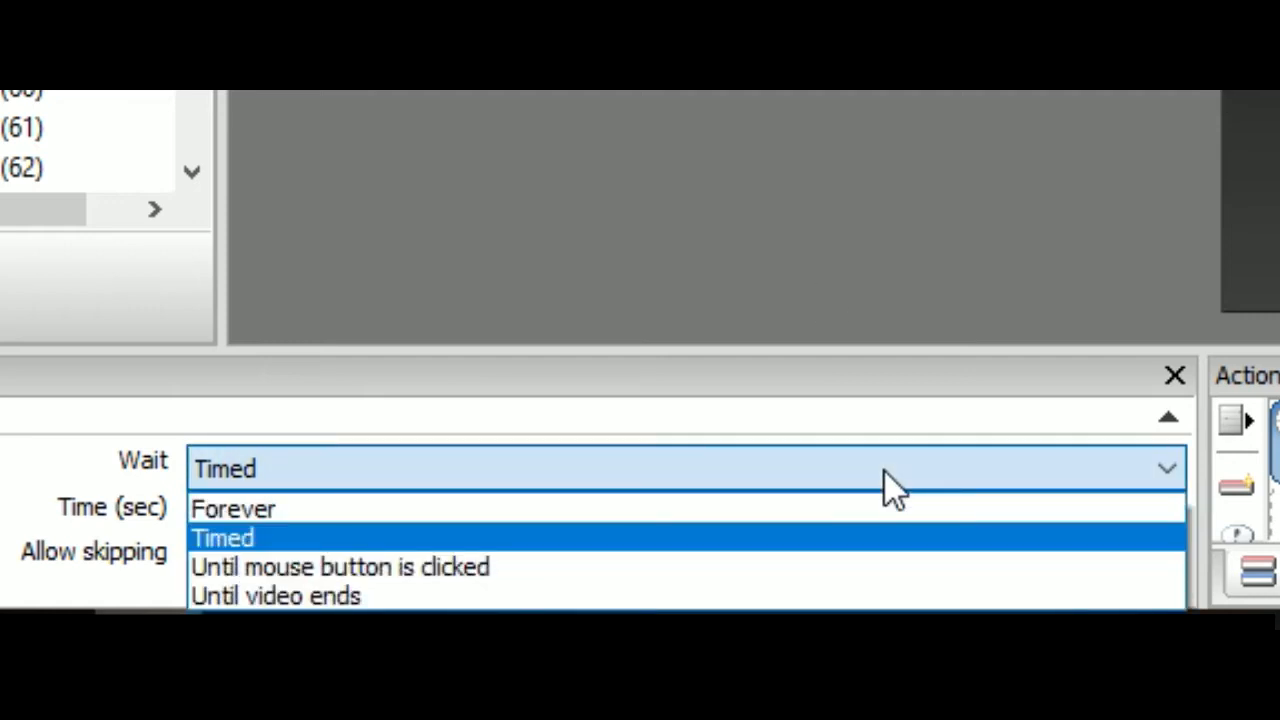
left_click(512, 570)
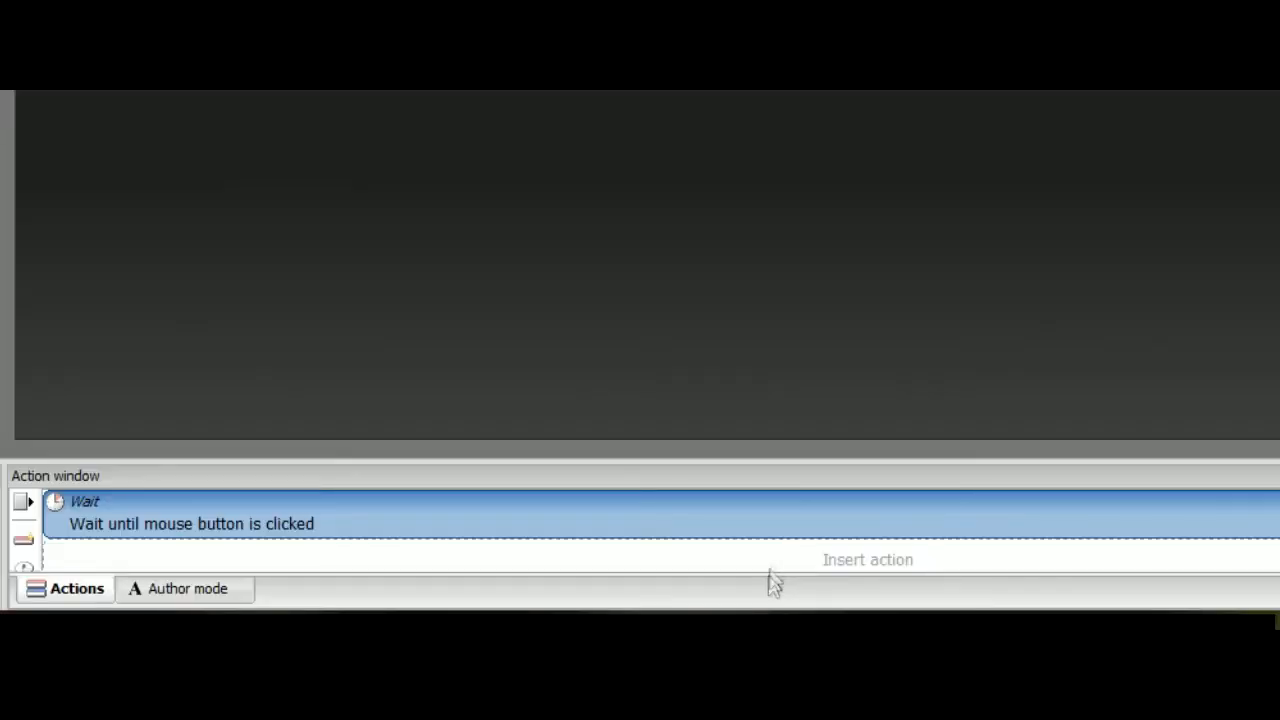
Add a Go to page action after the Wait on Page 1, with Next page as its target
right_click(647, 589)
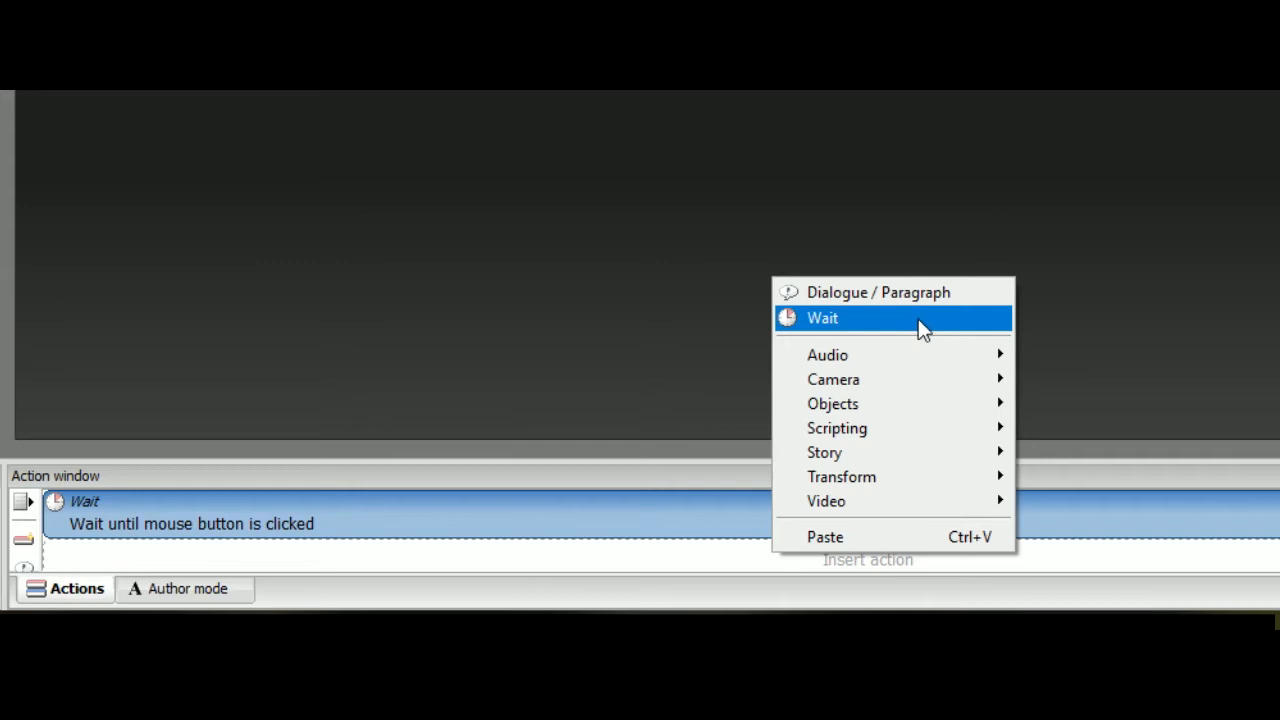
mouse_move(951, 458)
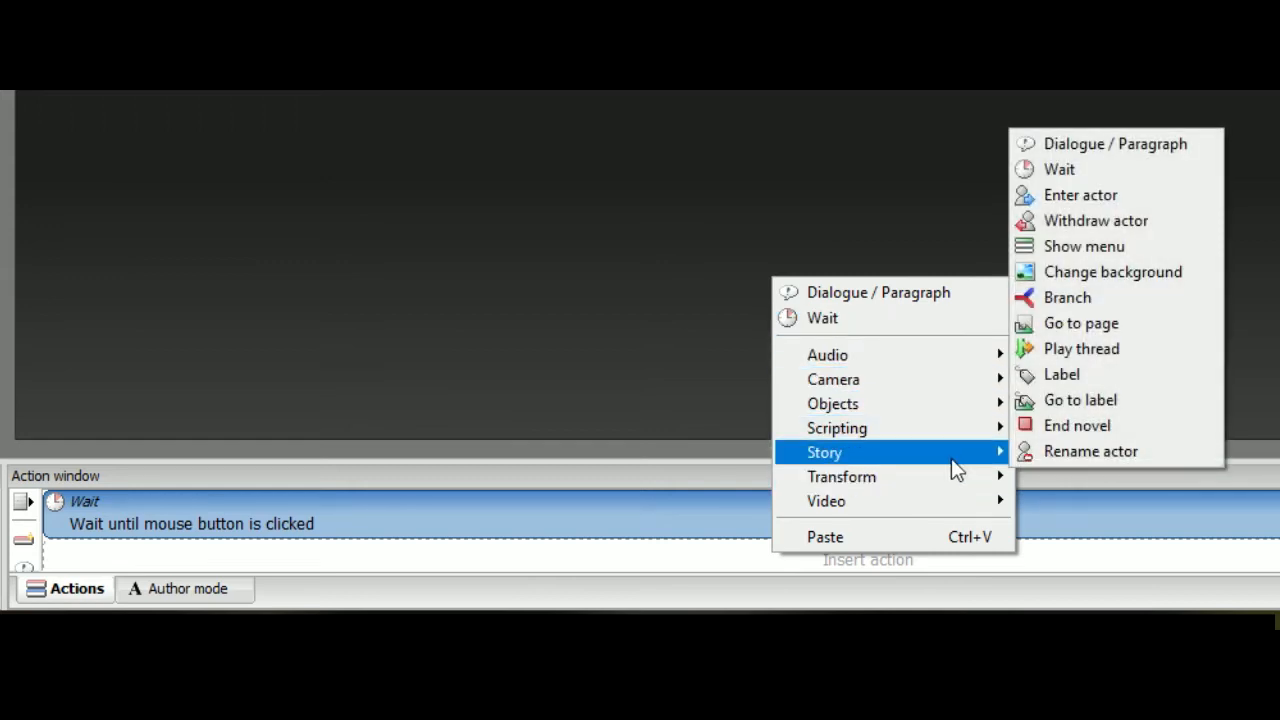
left_click(1107, 327)
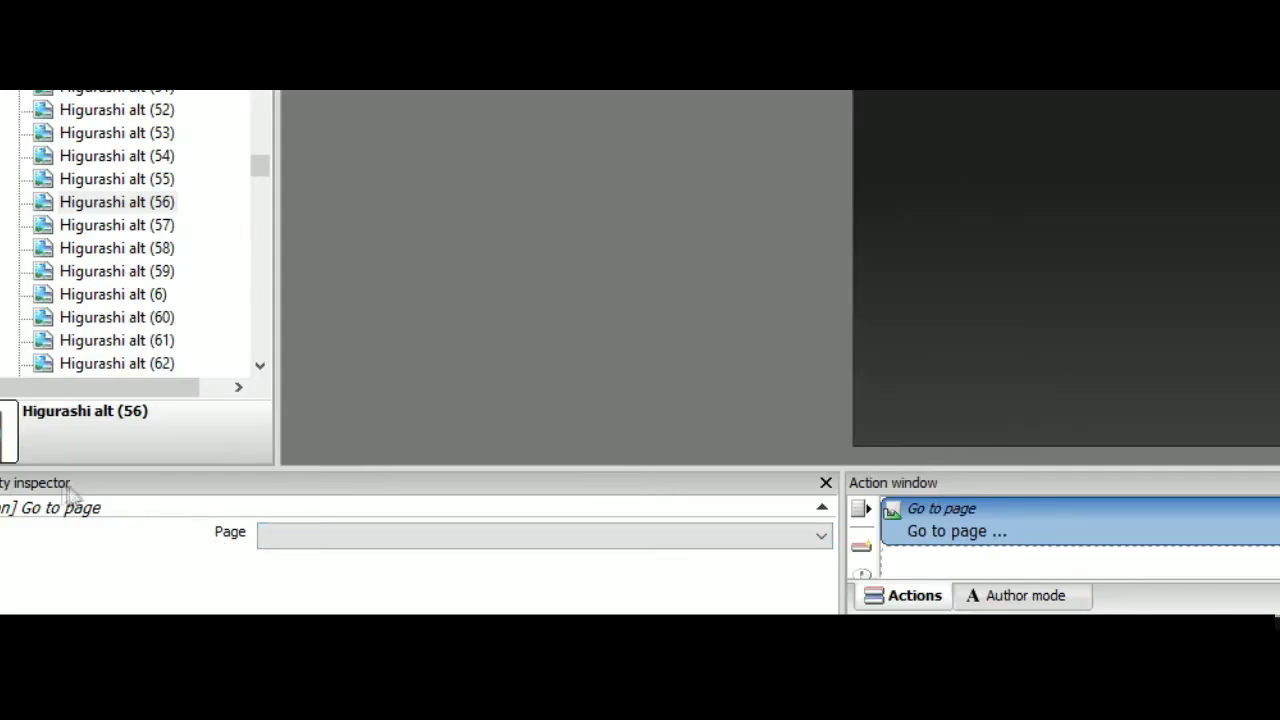
left_click(484, 541)
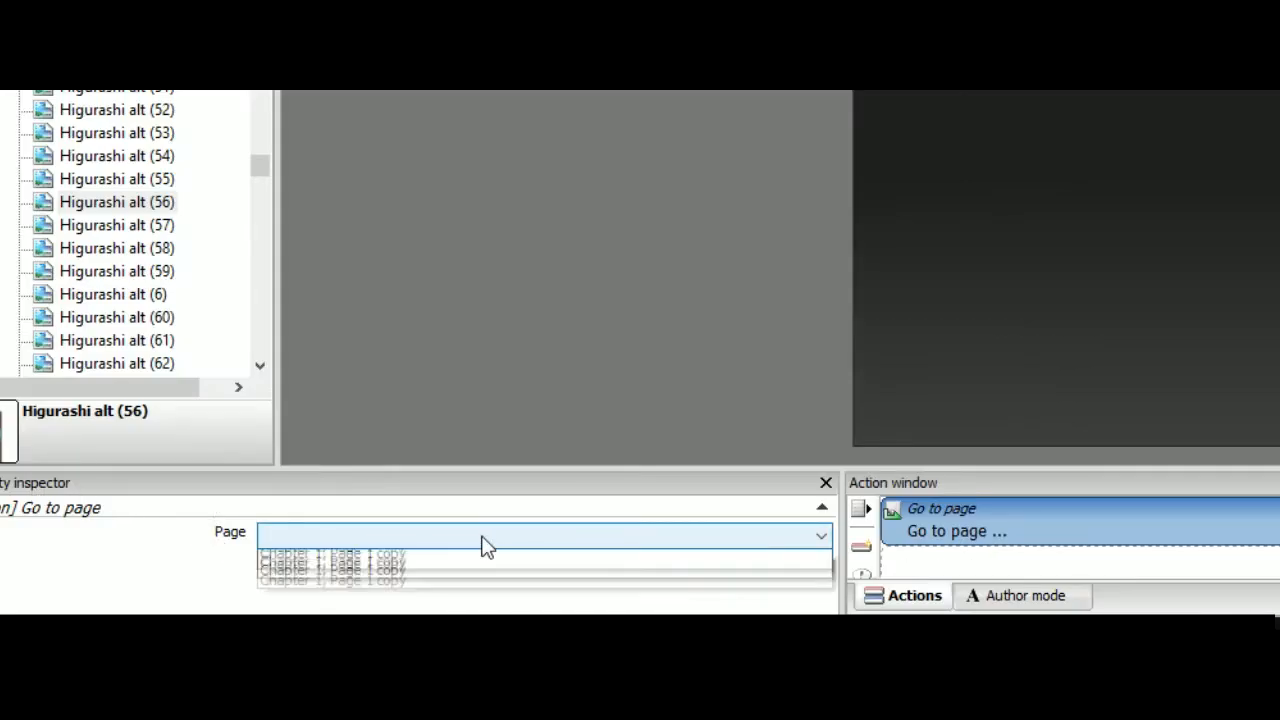
left_click(417, 579)
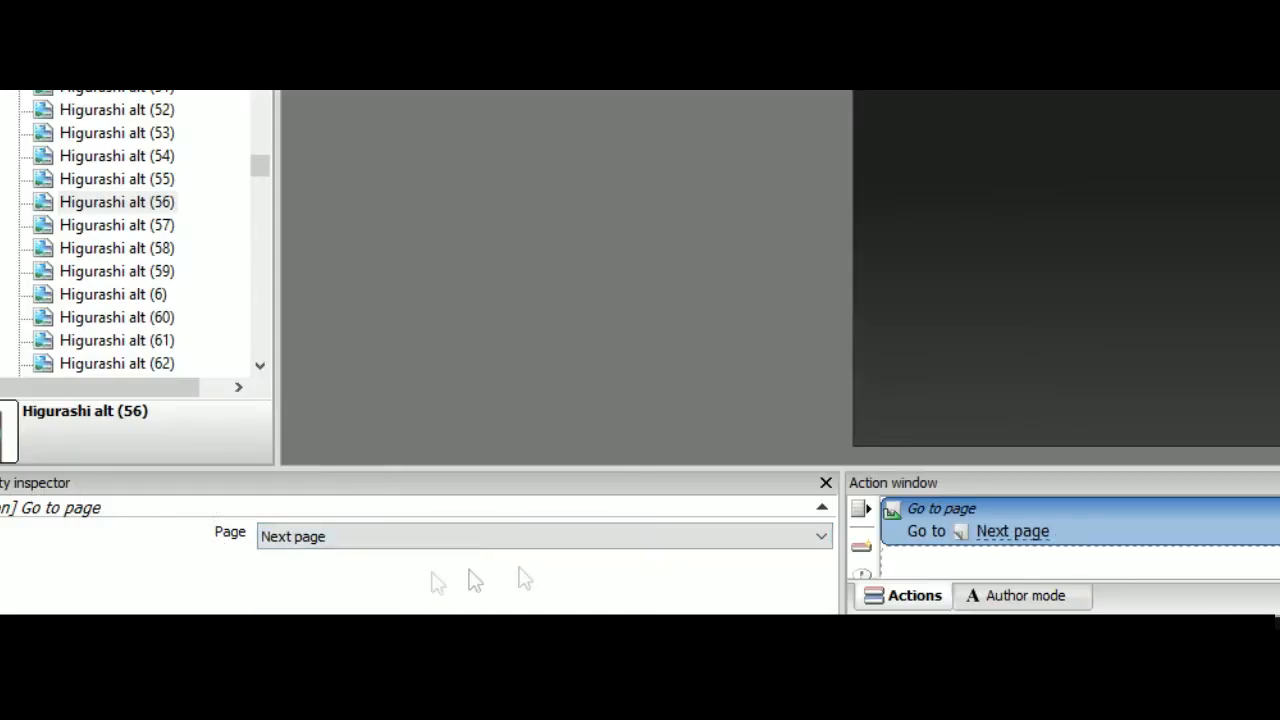
Test the page transition by playing the novel from Page 1, and stop playback
scroll(1008, 519, "up", 3)
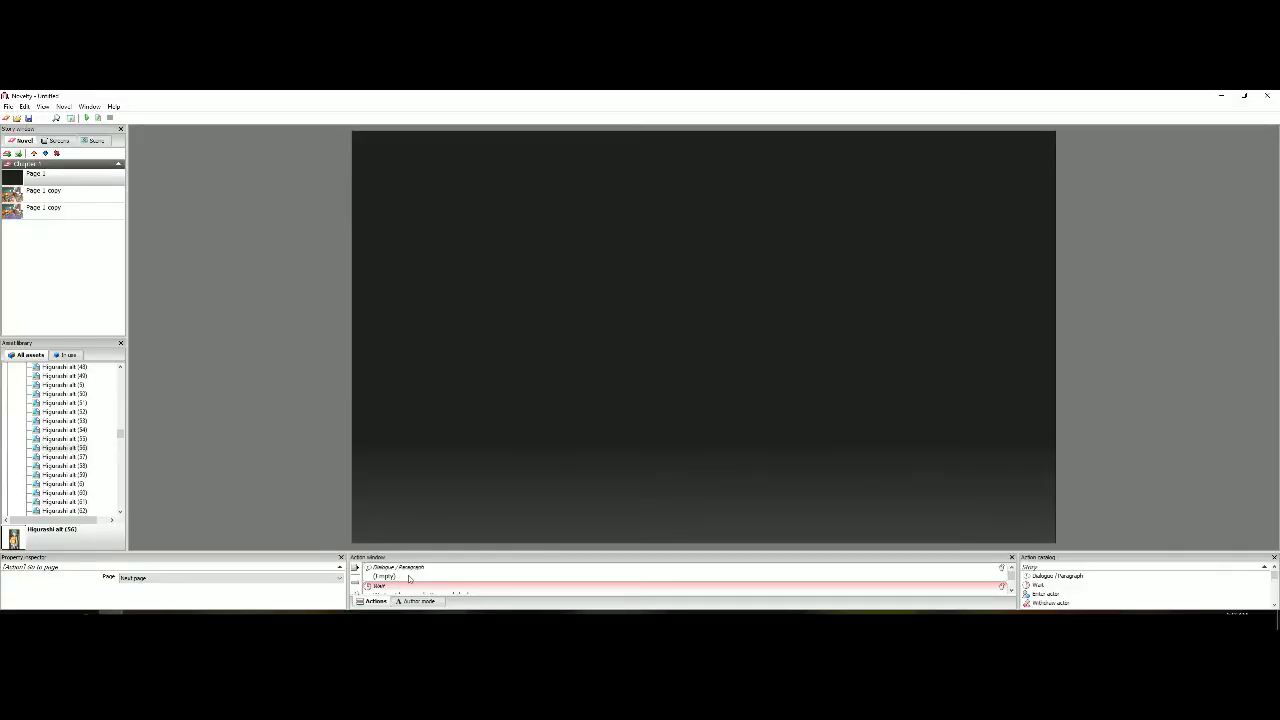
left_click(99, 118)
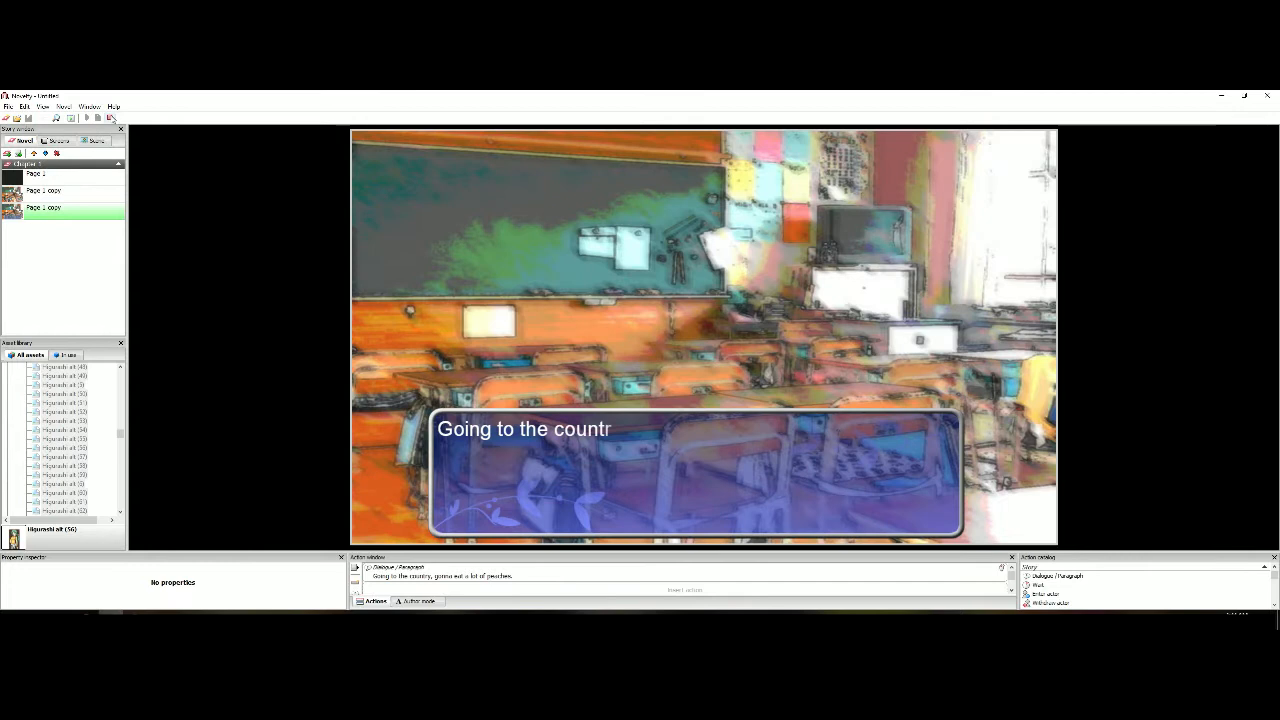
left_click(110, 118)
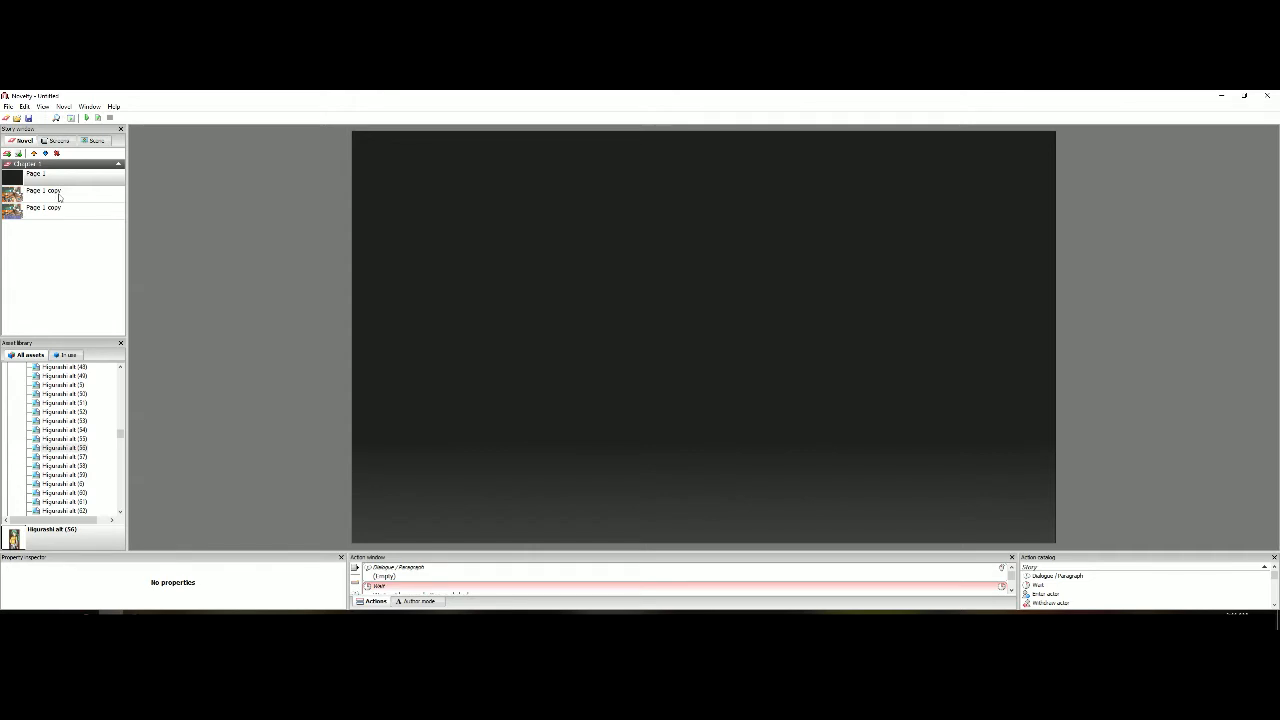
Add a Wait action to the second page in Chapter 1, set to wait until the mouse button is clicked
left_click(57, 196)
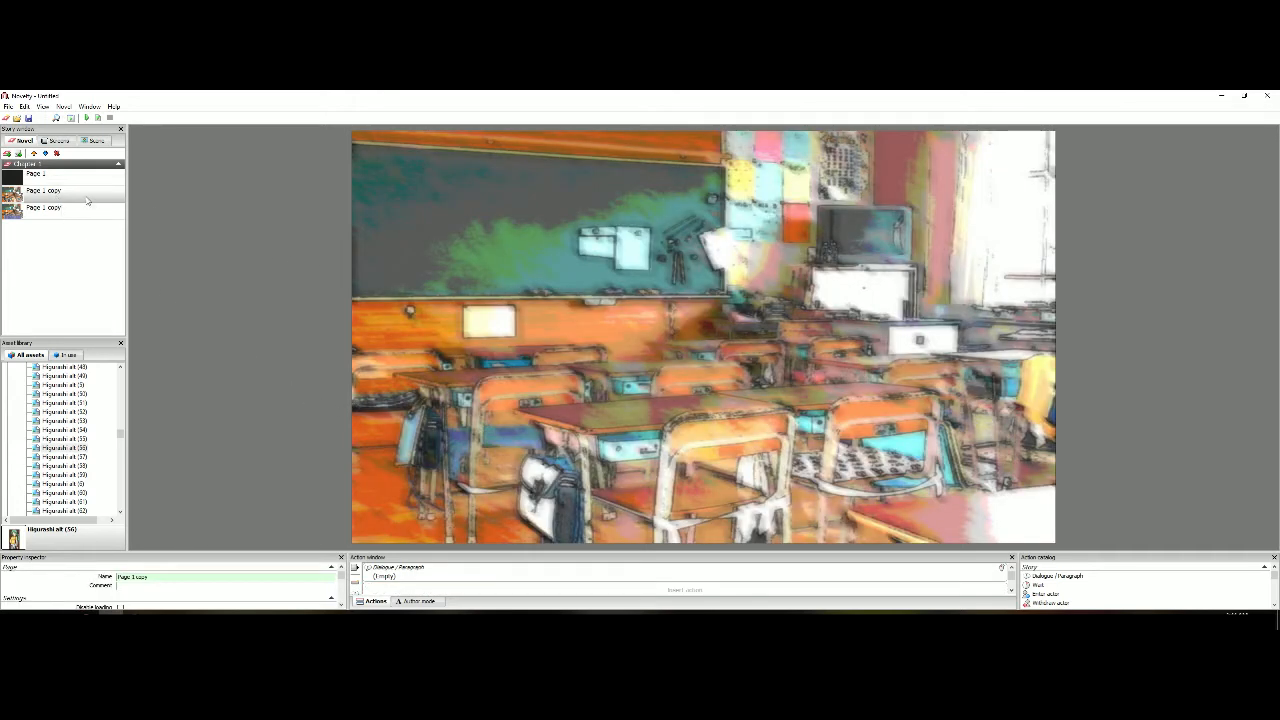
right_click(591, 590)
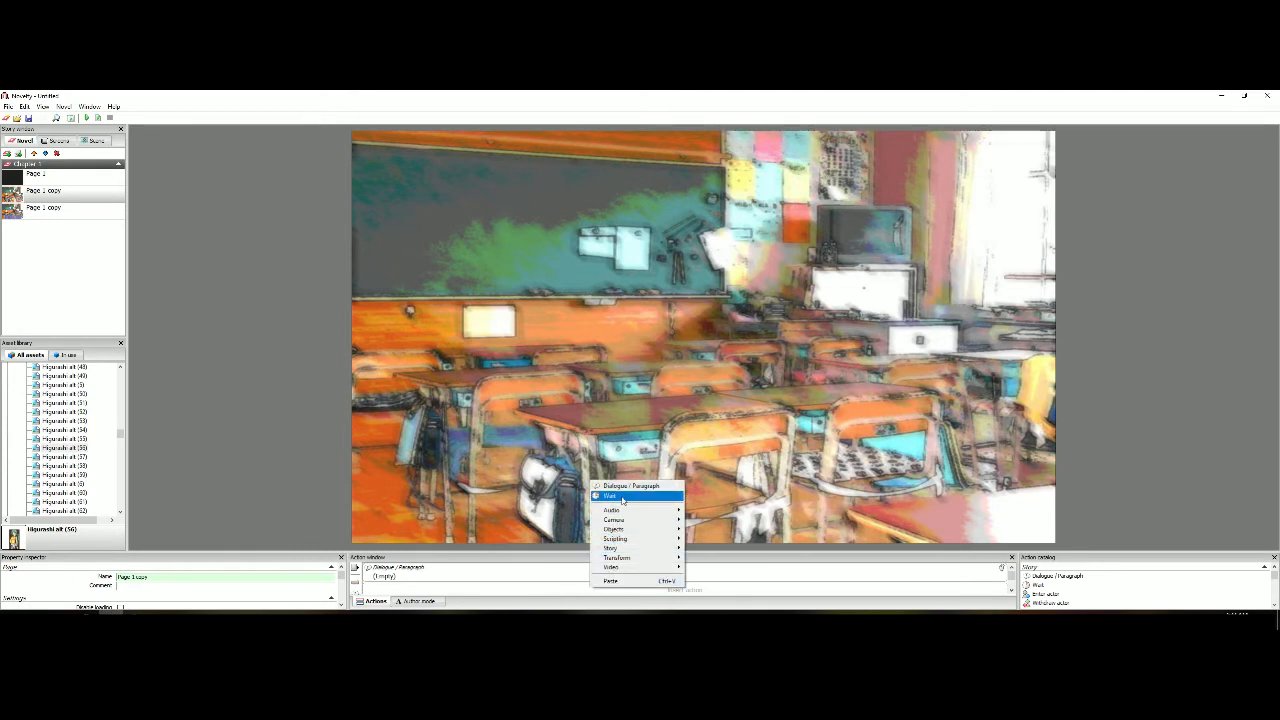
left_click(609, 495)
left_click(200, 578)
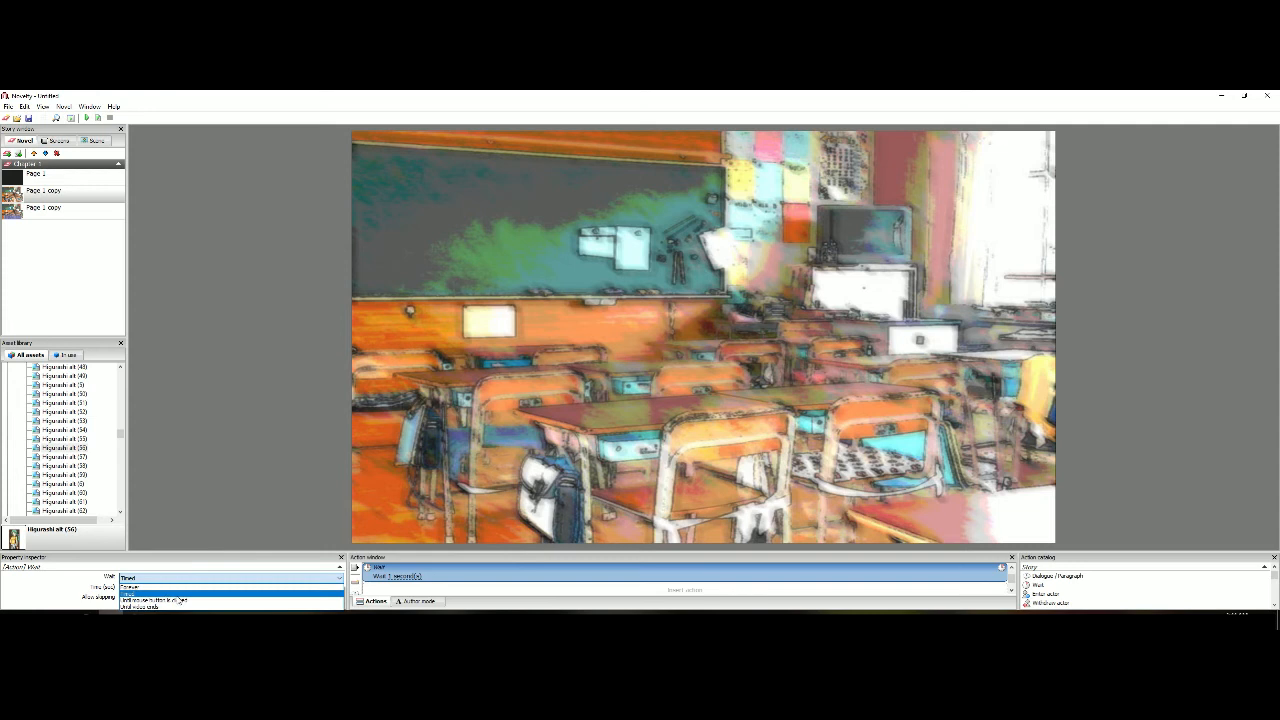
left_click(184, 599)
right_click(456, 592)
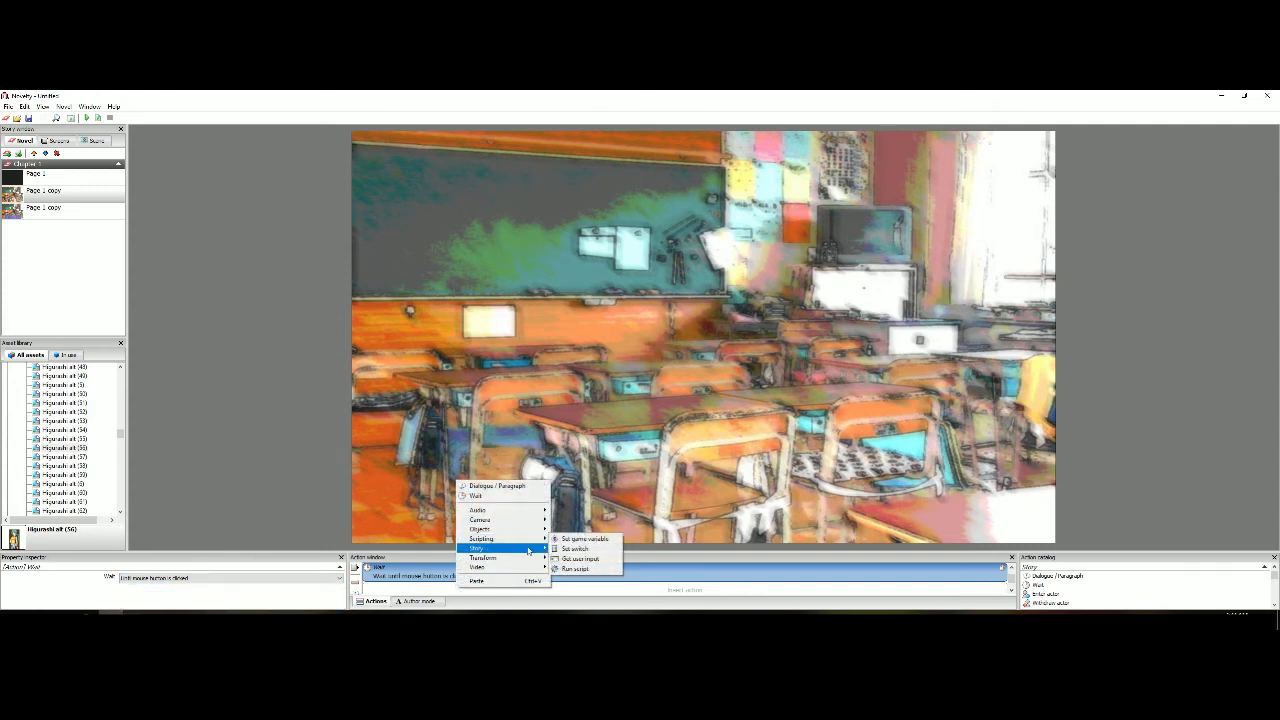
mouse_move(533, 549)
left_click(582, 487)
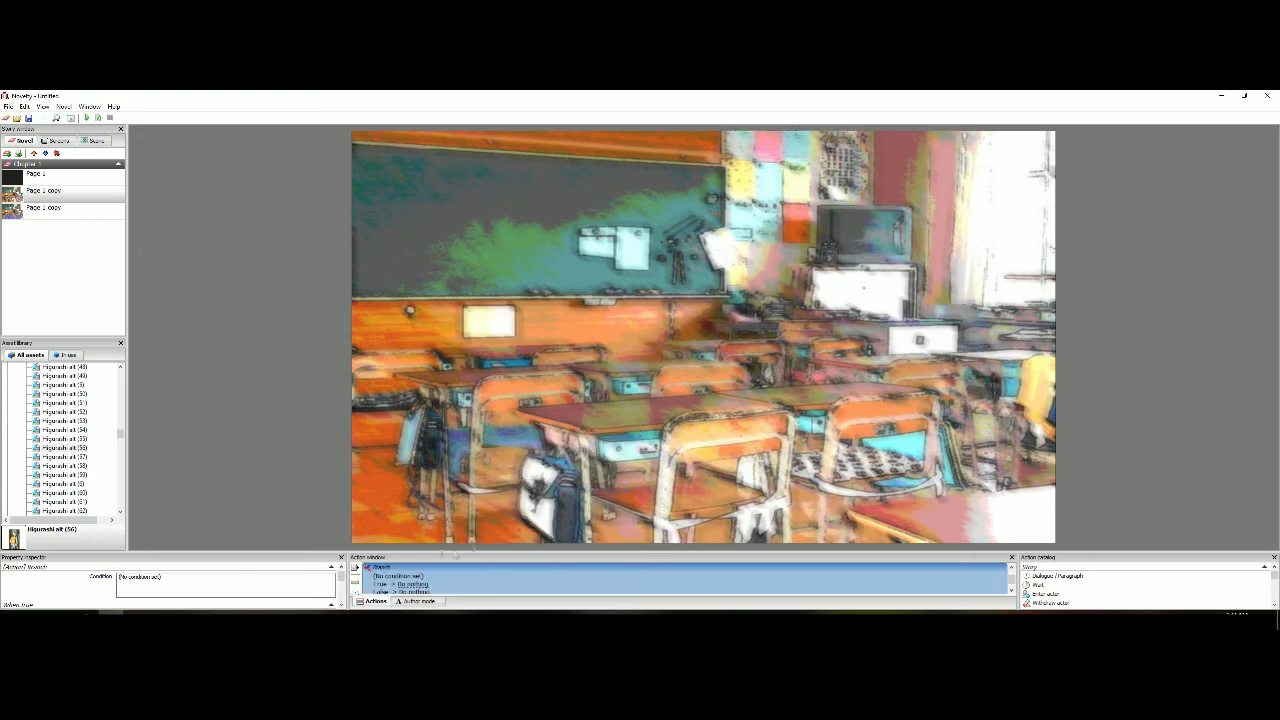
key("Delete")
Add a Go to page action after the second page's Wait, with Next page as its target
right_click(435, 570)
mouse_move(495, 530)
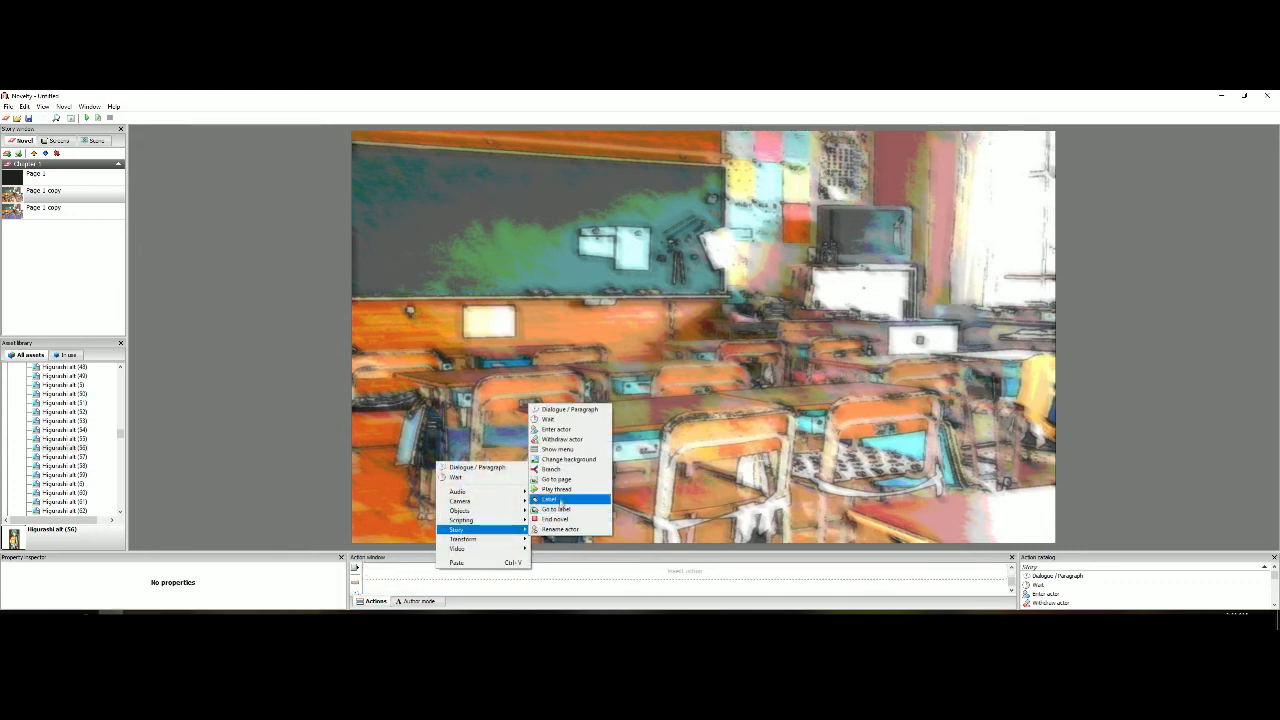
left_click(557, 479)
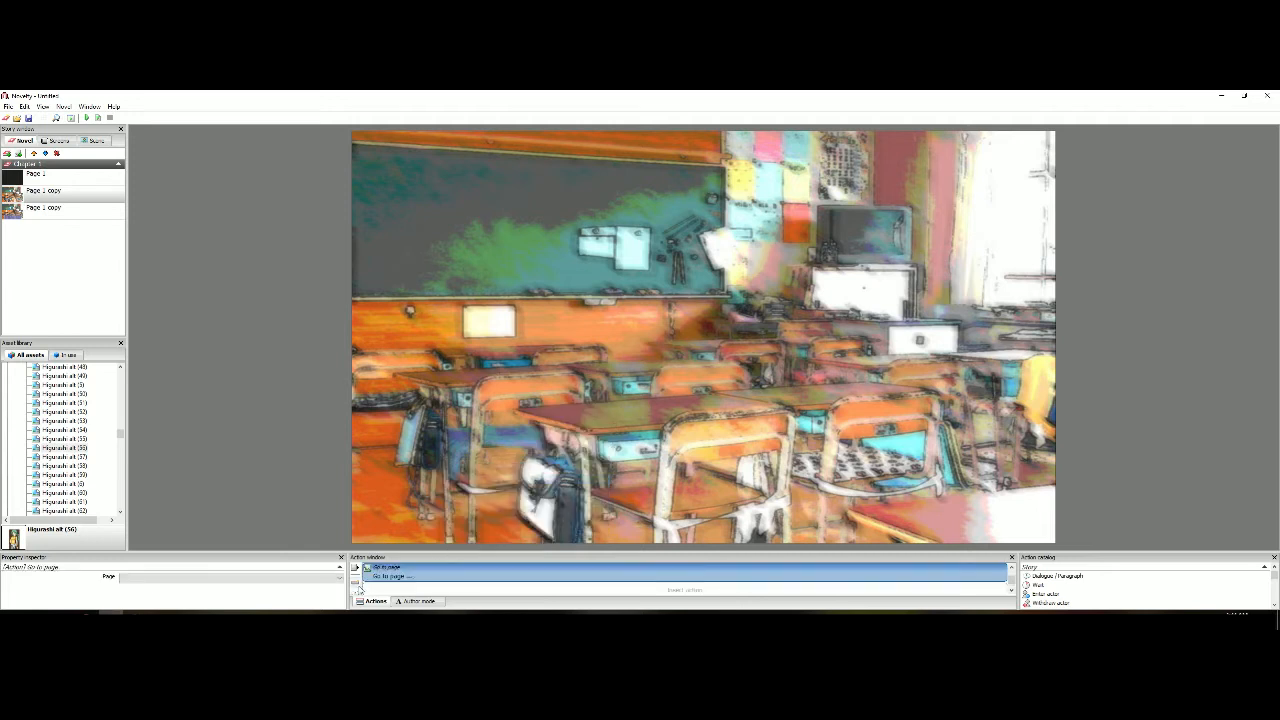
left_click(277, 579)
left_click(197, 595)
scroll(396, 574, "up", 1)
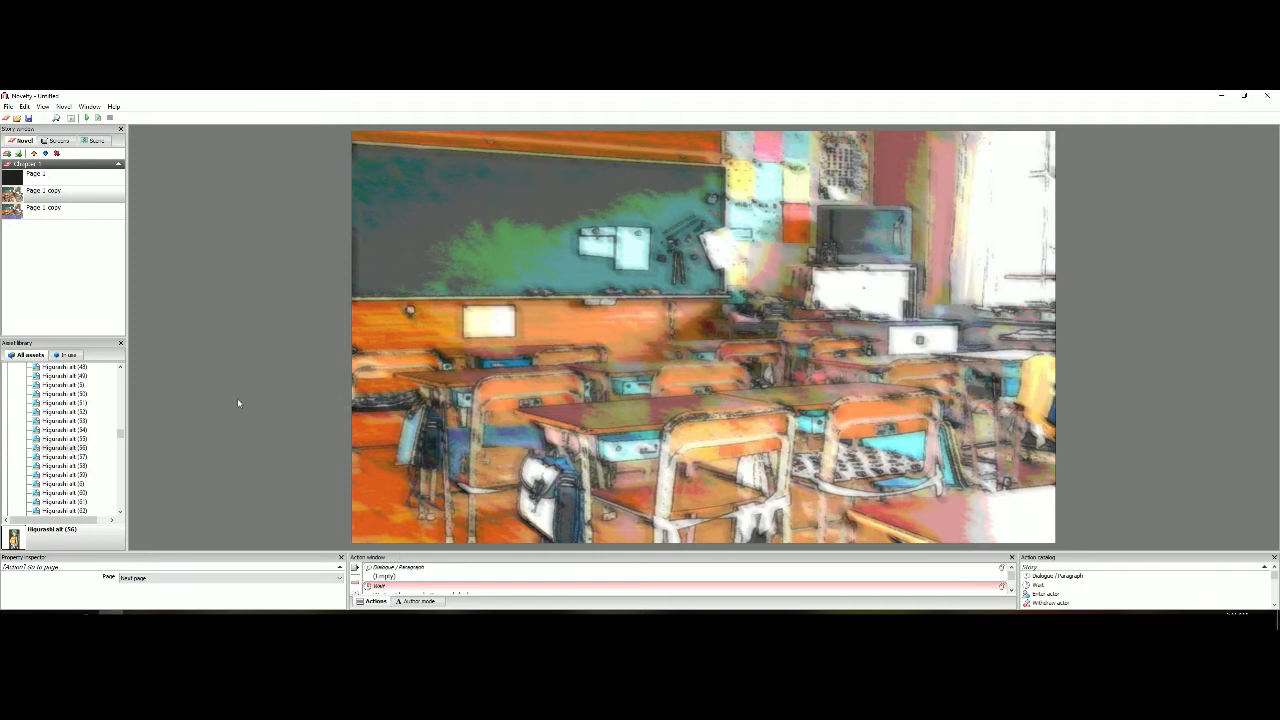
left_click(227, 339)
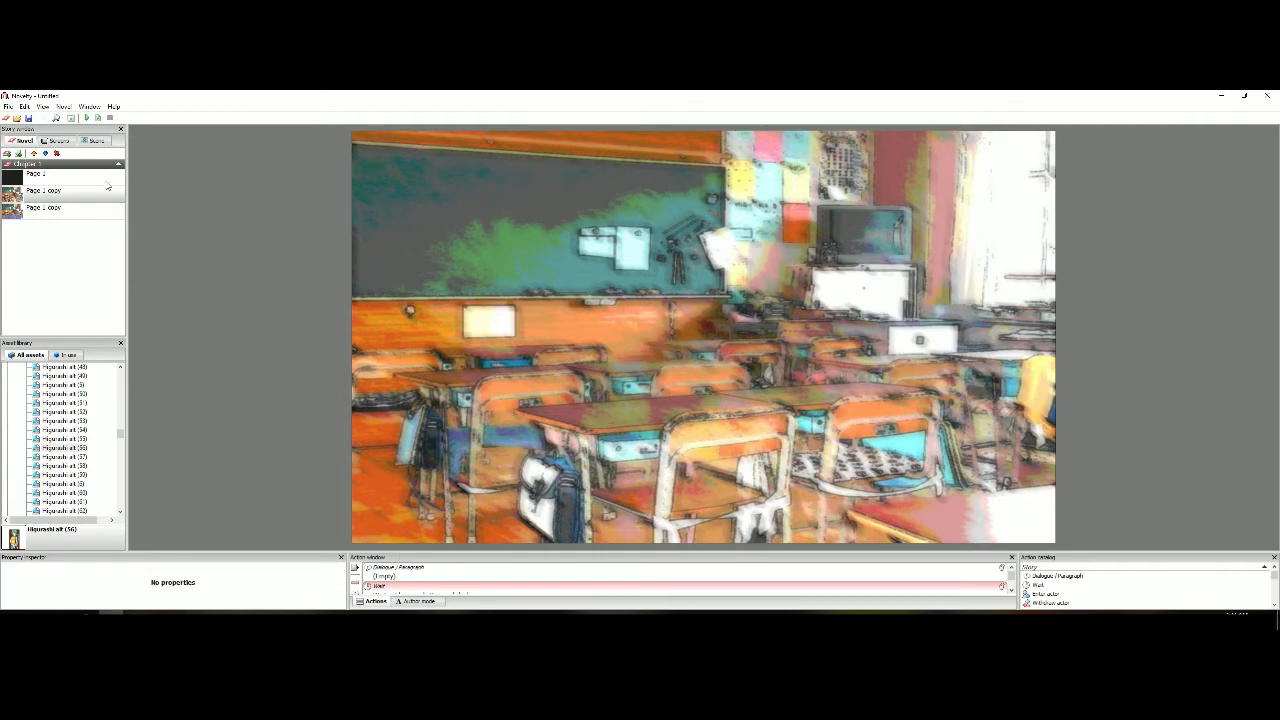
Play the novel from Page 1 to test the click-through between pages
left_click(104, 174)
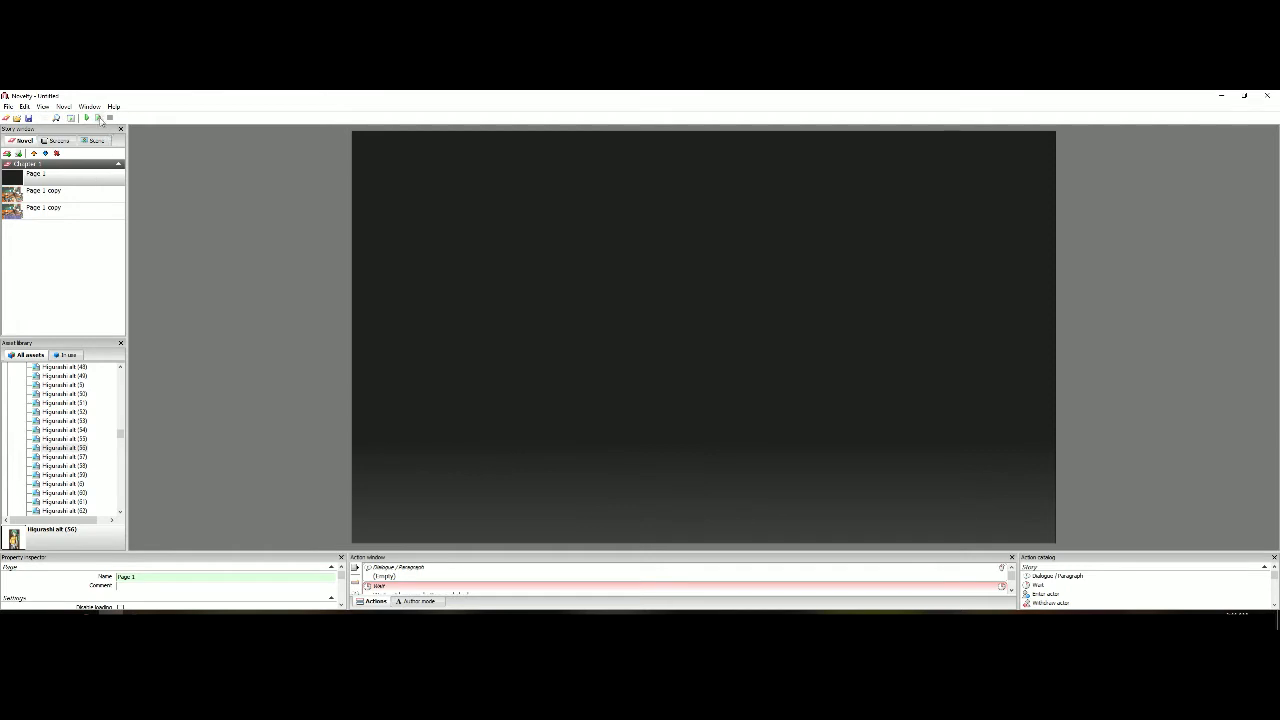
left_click(99, 118)
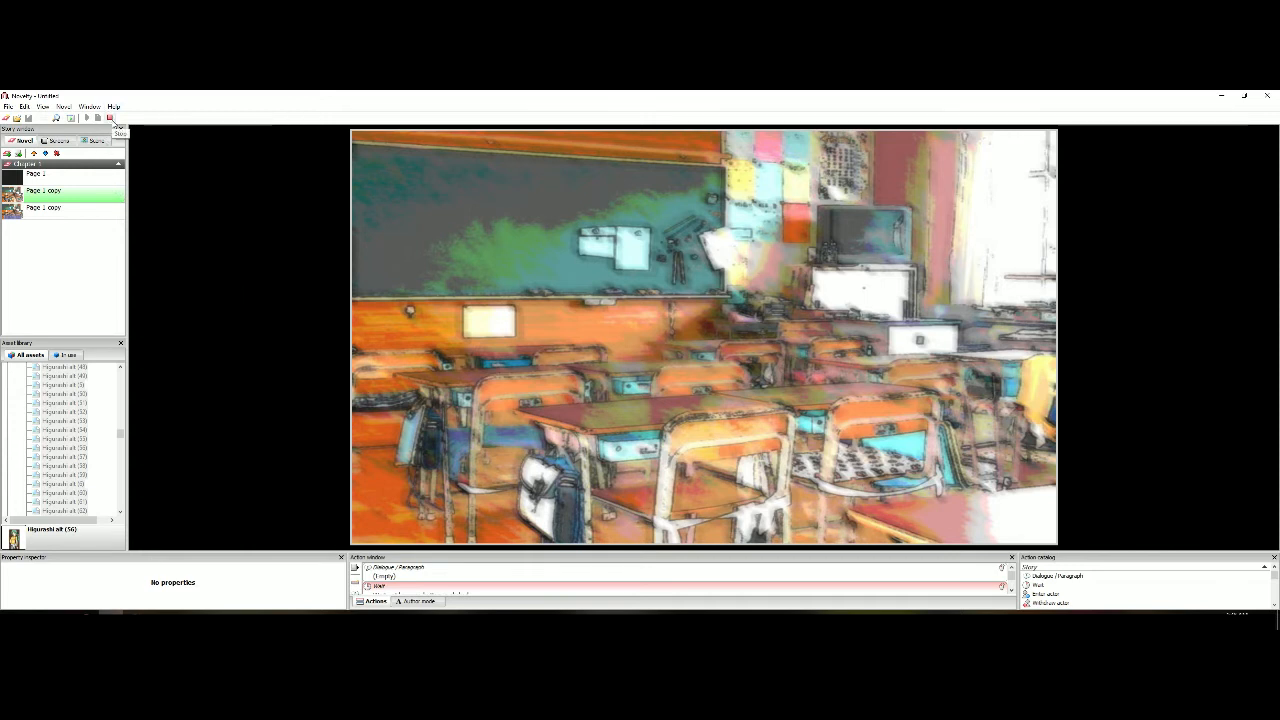
Stop the playback and rename the second page in Chapter 1 as Page 2
left_click(112, 119)
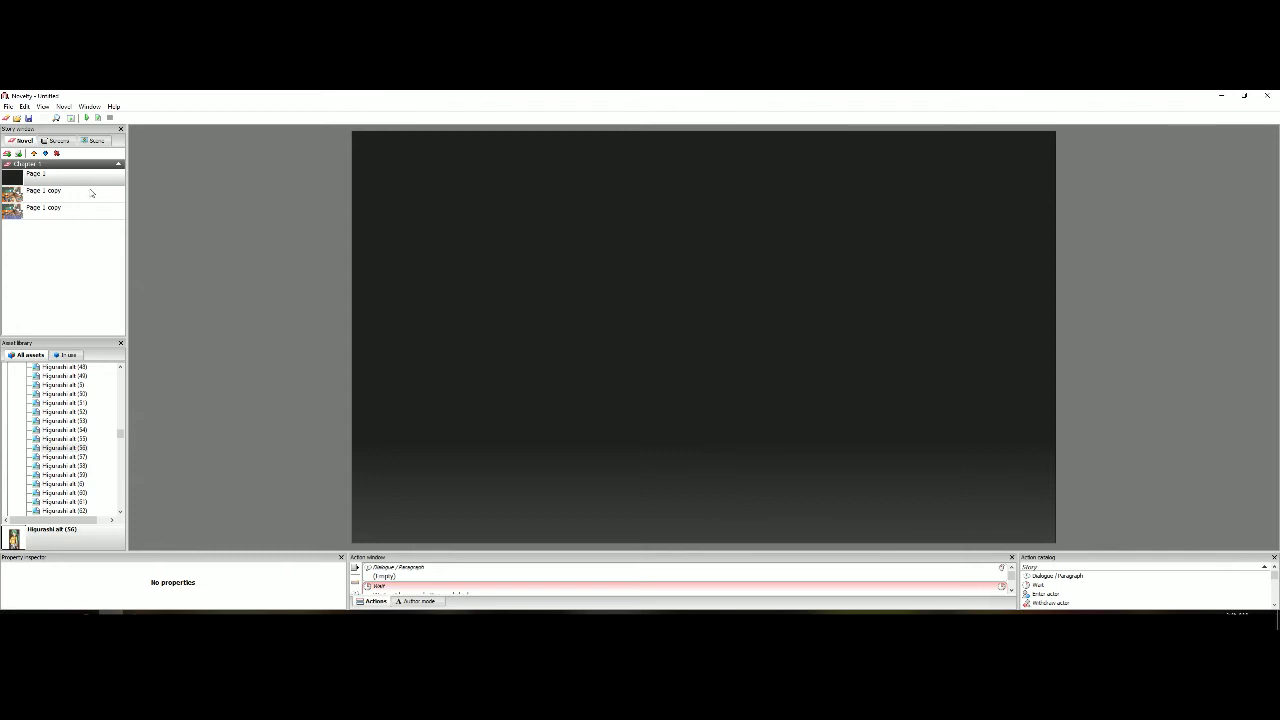
left_click(73, 202)
left_click_drag(149, 577, 132, 577)
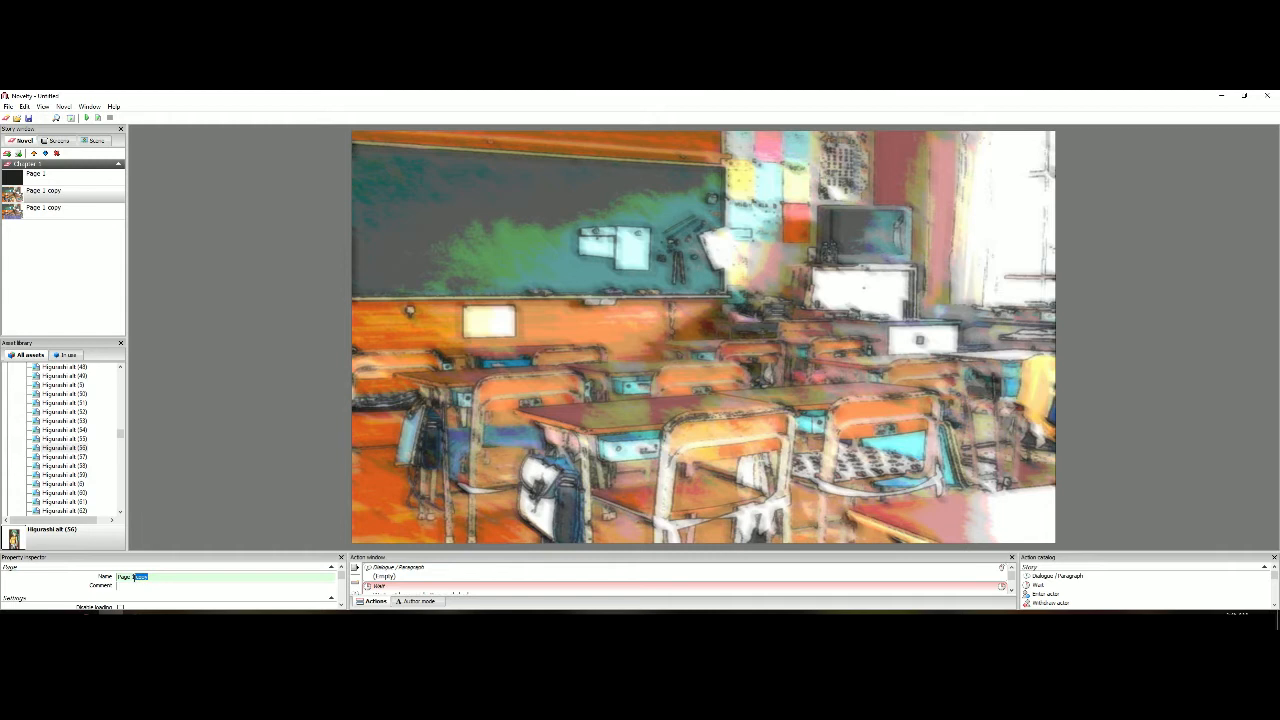
type("2")
Enable the transition on Page 2 with the type Turn page (right), and return to Page 1
scroll(73, 587, "down", 3)
scroll(73, 587, "down", 3)
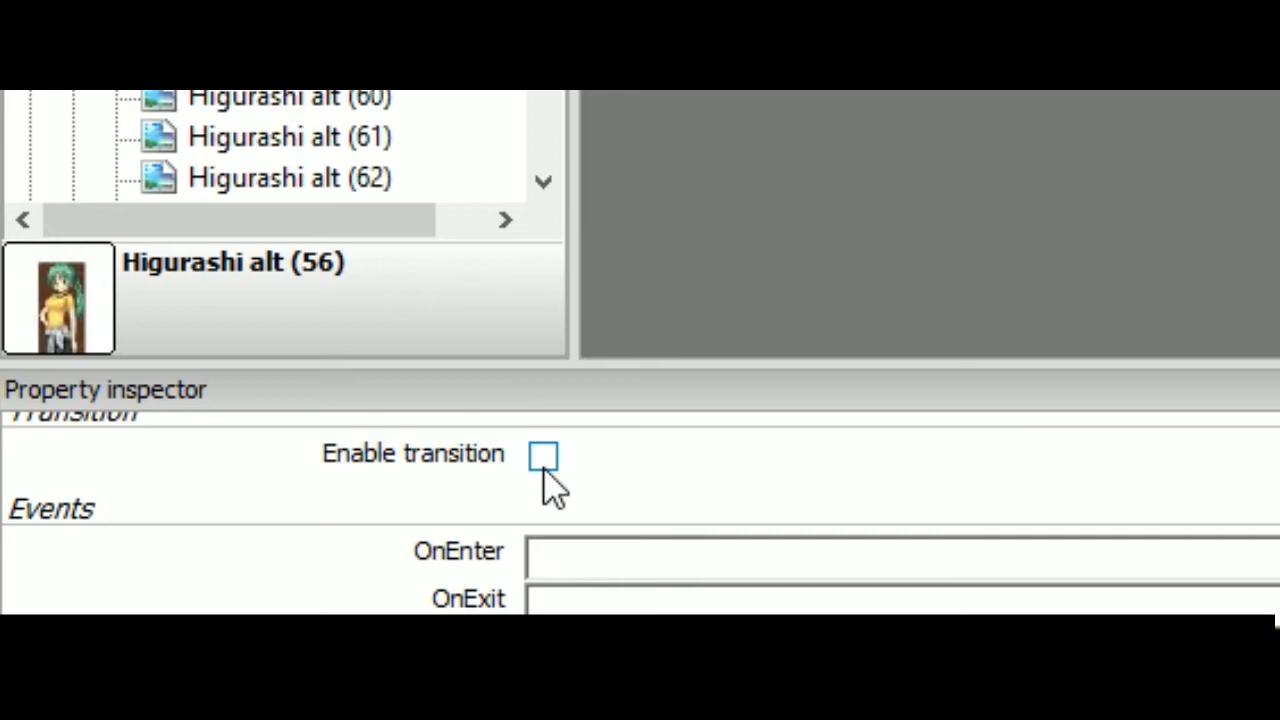
left_click(544, 458)
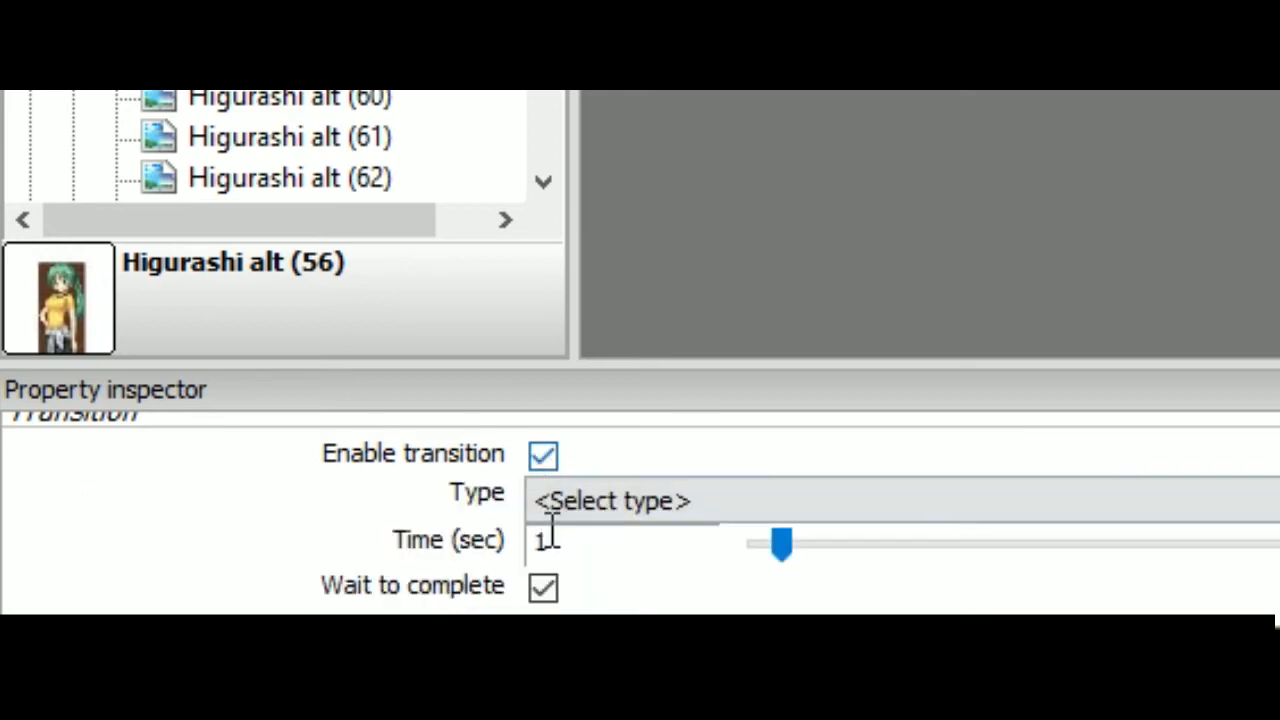
left_click(718, 508)
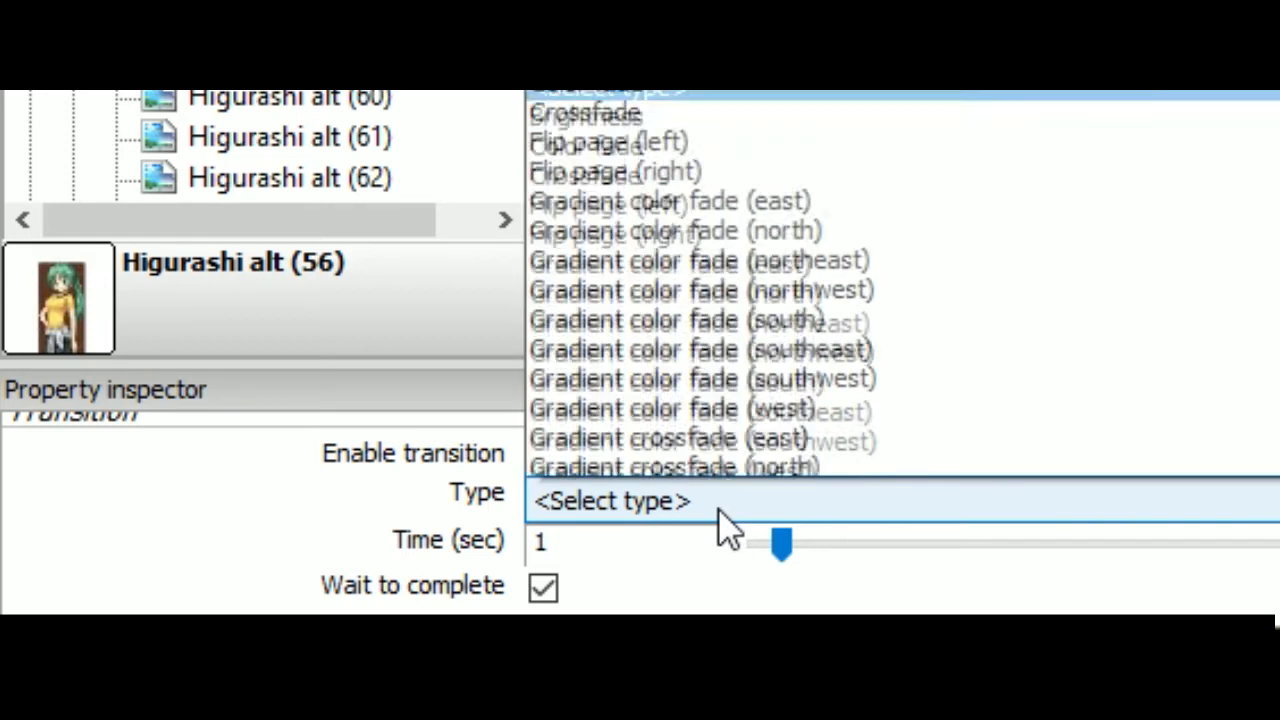
scroll(725, 515, "down", 3)
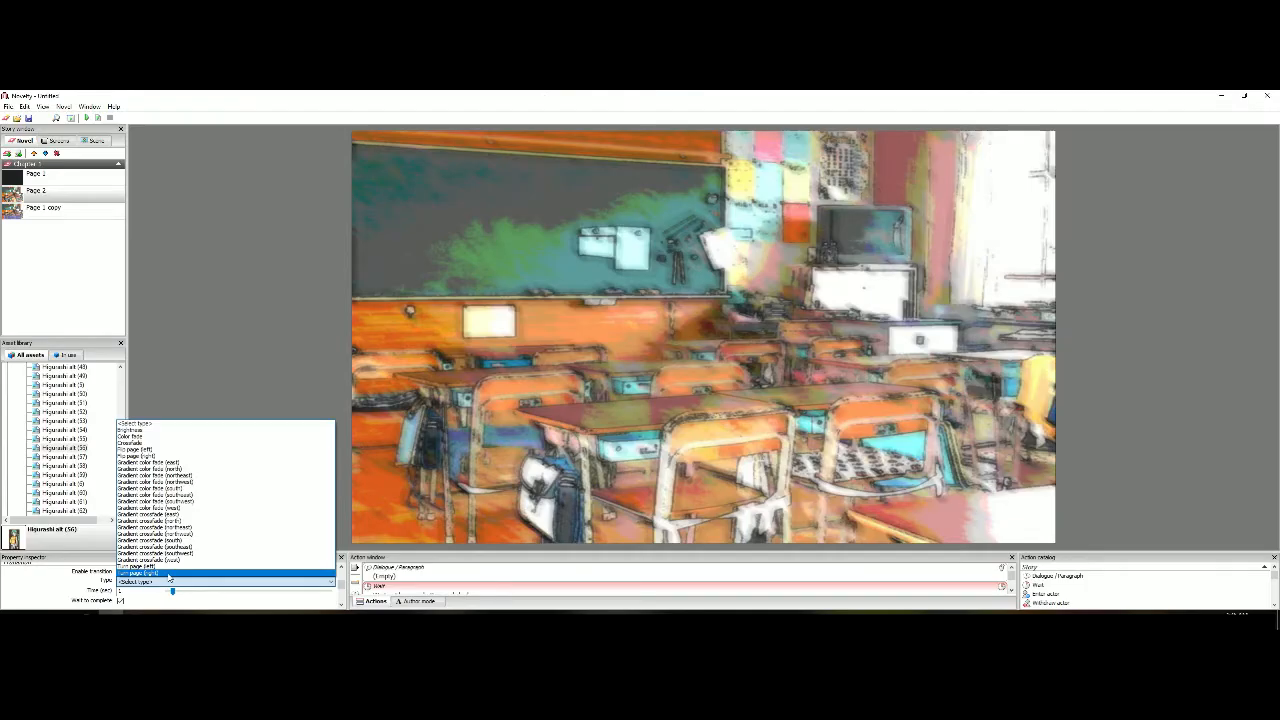
left_click(170, 578)
left_click(84, 178)
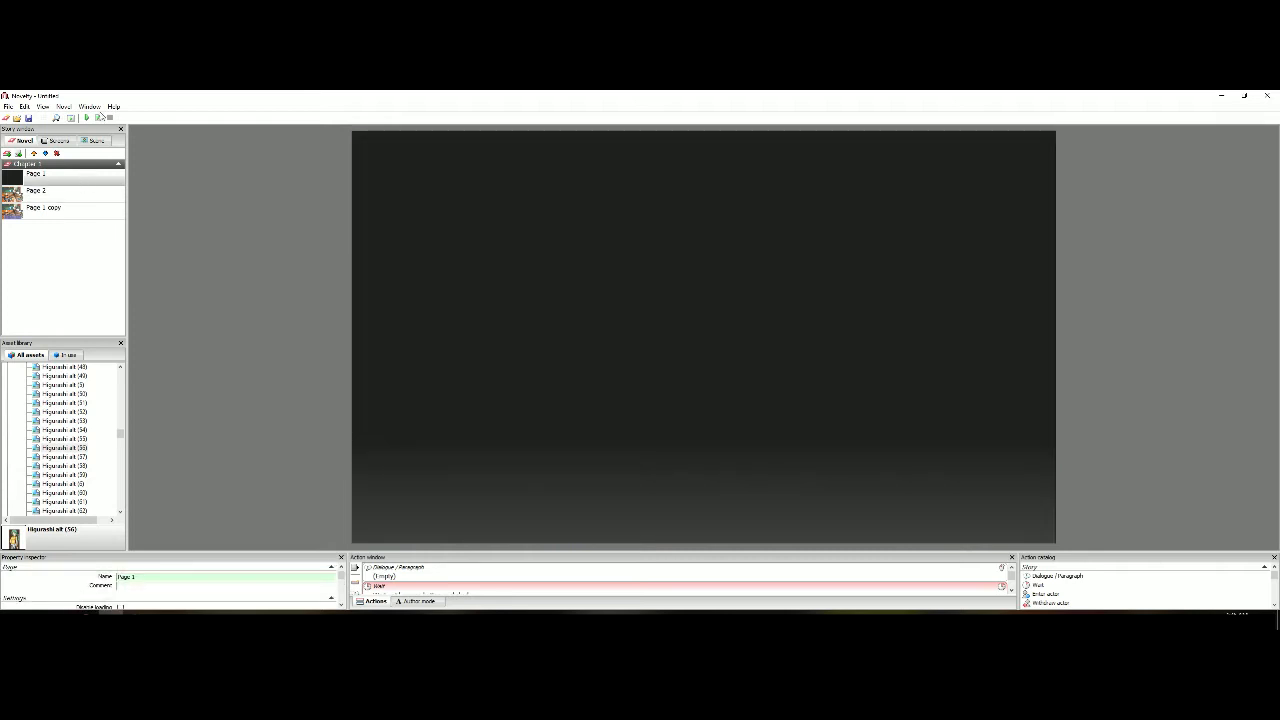
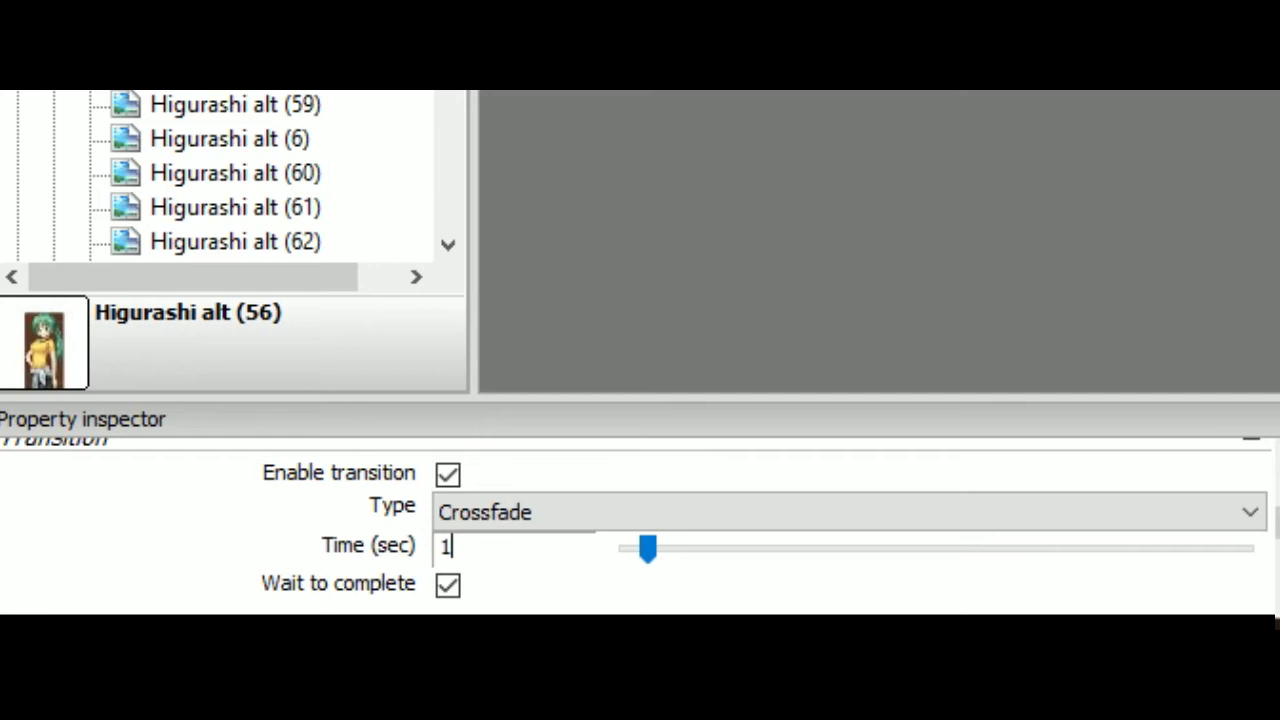
Set Page 2's Crossfade transition time to 4 seconds, and test it by playing the novel from Page 1
key("BackSpace")
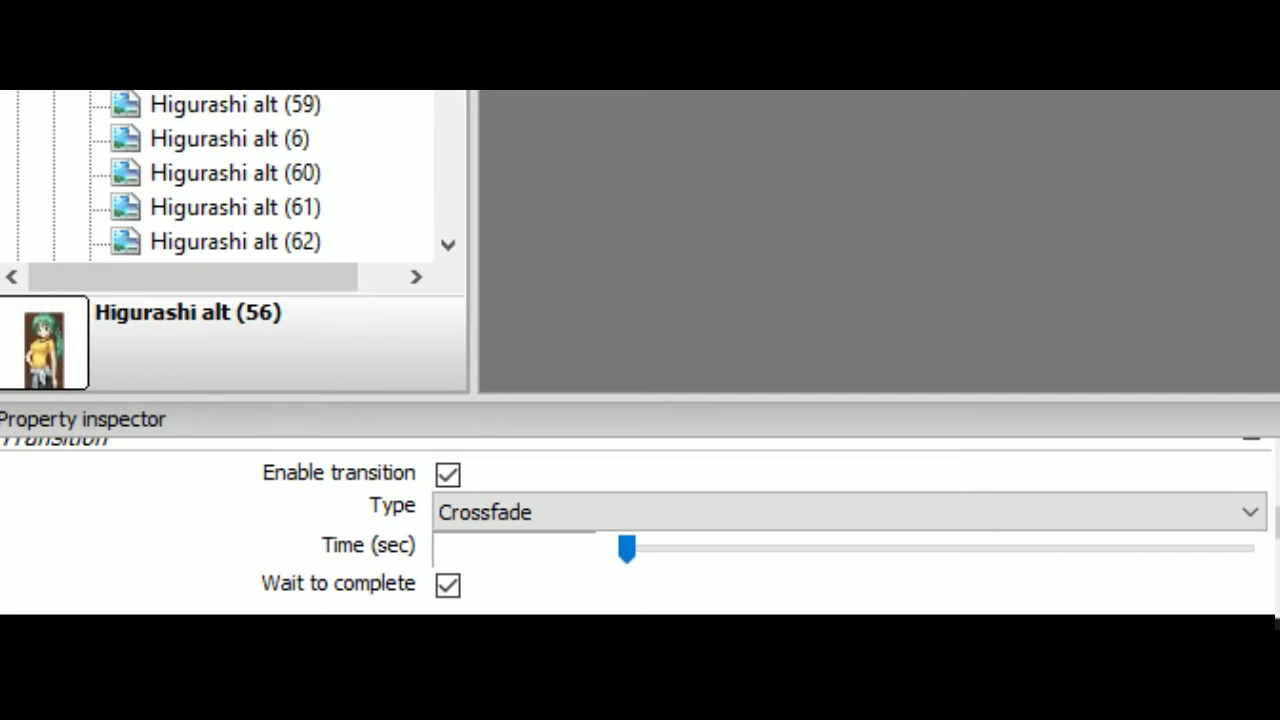
type("4")
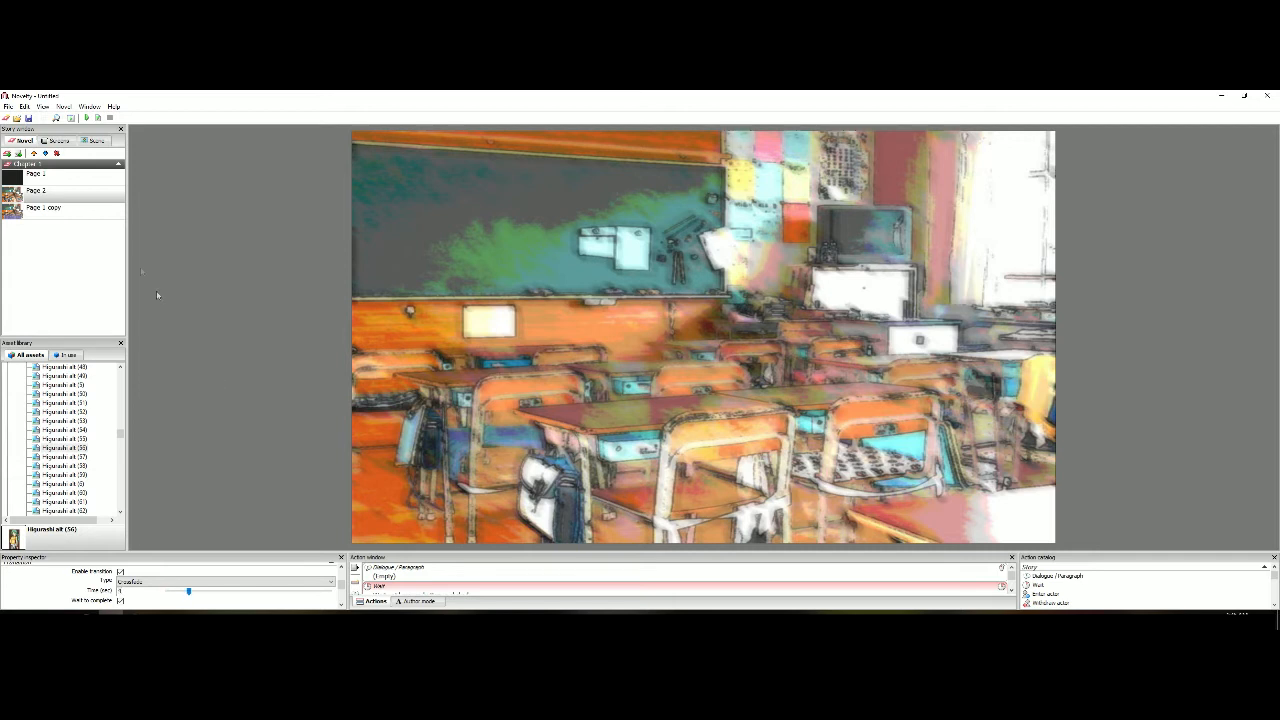
left_click(73, 192)
left_click(78, 180)
left_click(98, 118)
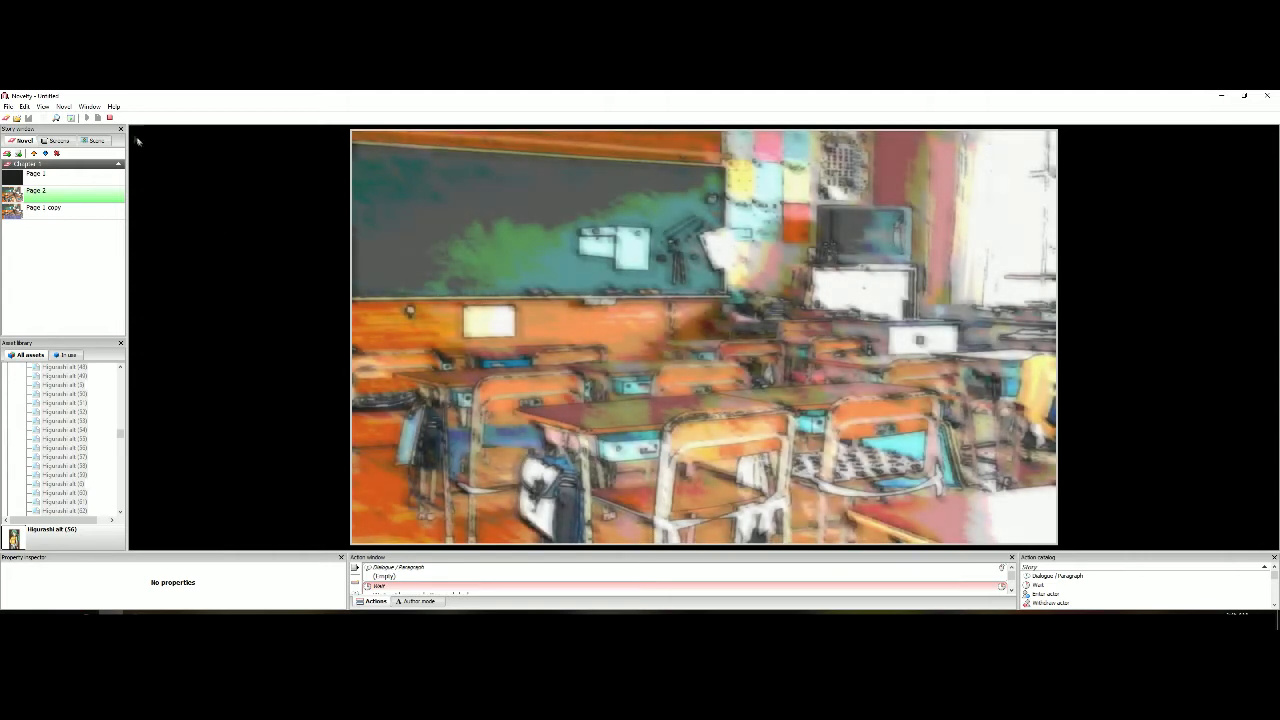
left_click(110, 118)
Set Page 2's transition time to 3 seconds, and replay the novel from Page 1 to check it
scroll(66, 601, "down", 3)
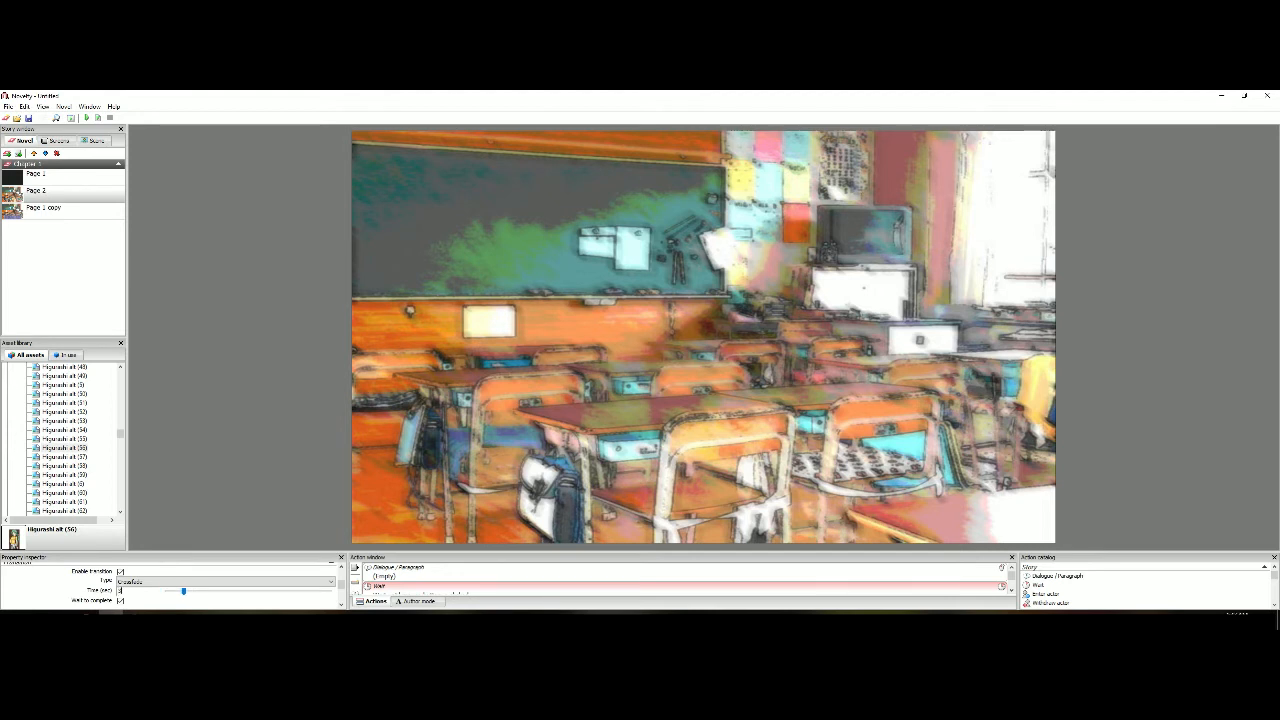
left_click(94, 174)
left_click(98, 118)
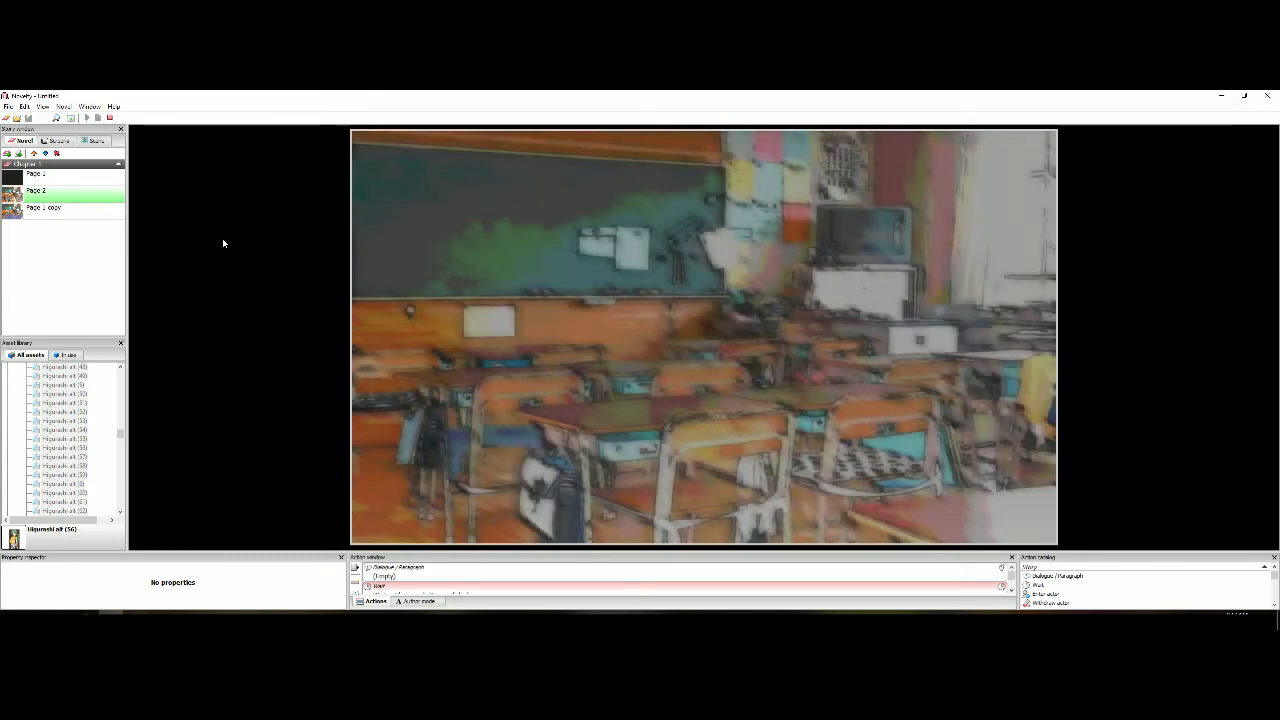
left_click(110, 118)
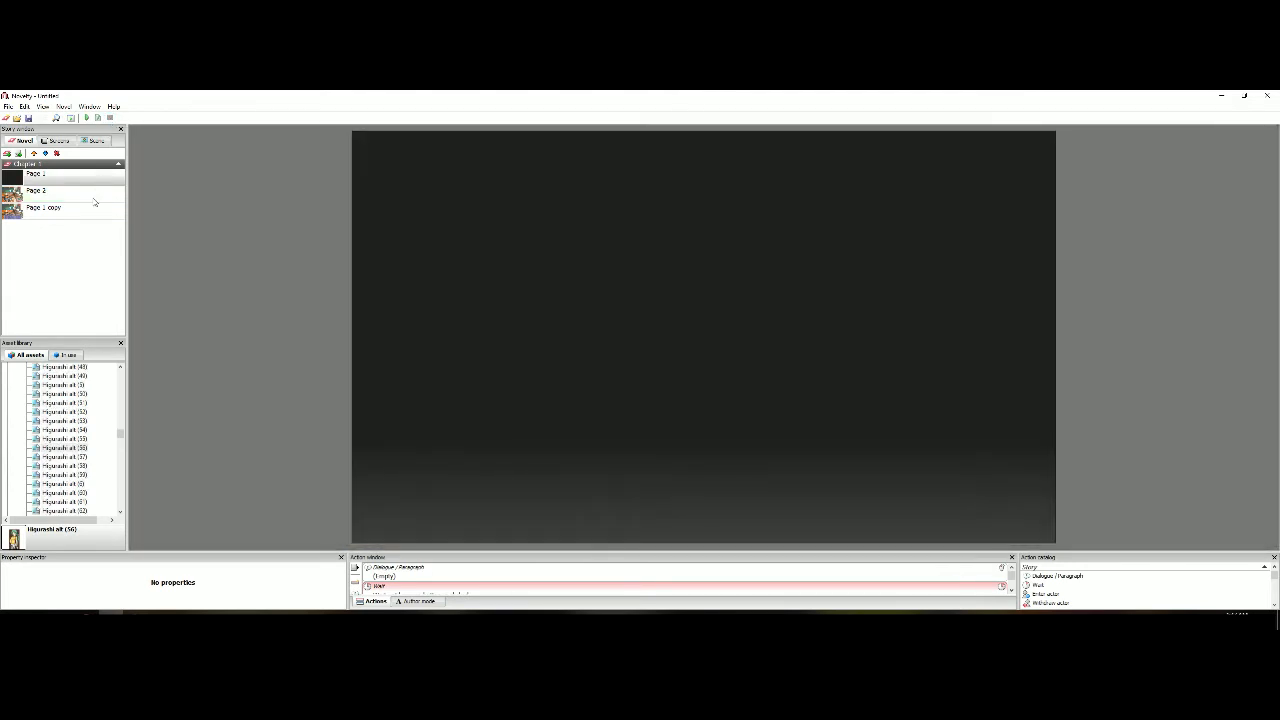
left_click(96, 205)
scroll(82, 597, "down", 3)
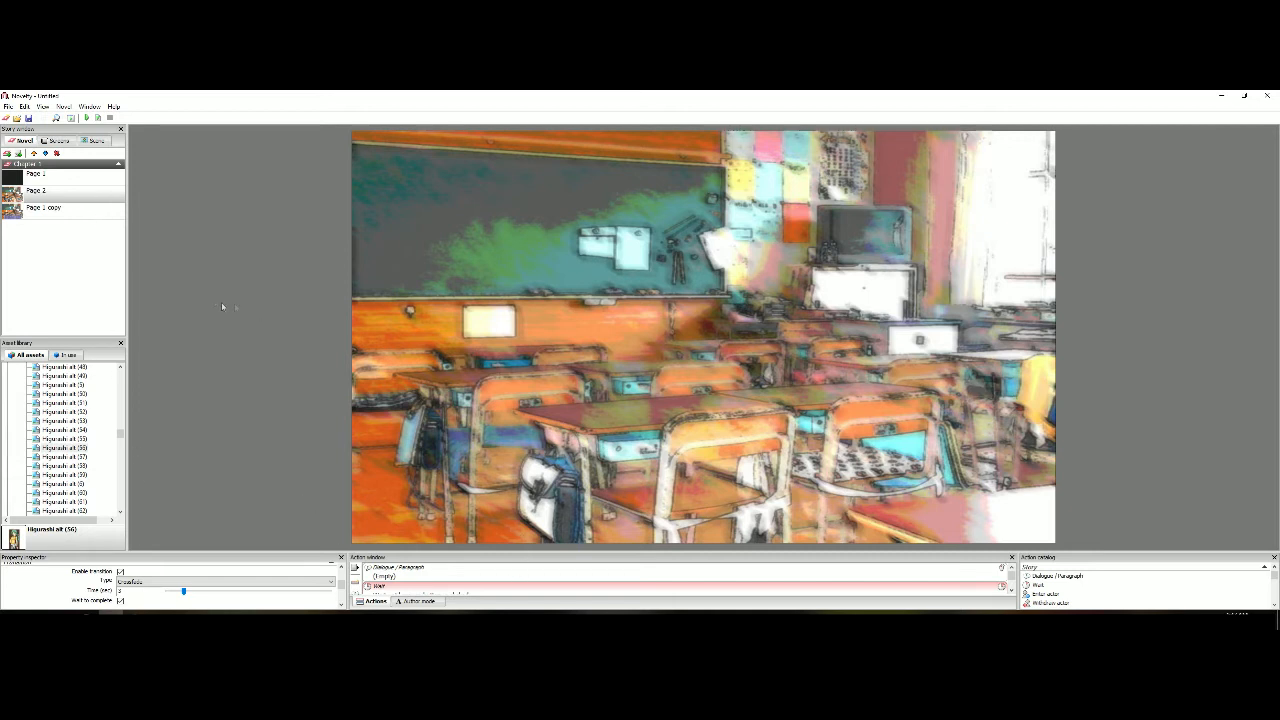
Rename the third page in Chapter 1 as Page 3
left_click(60, 211)
left_click_drag(169, 577, 133, 577)
type("3")
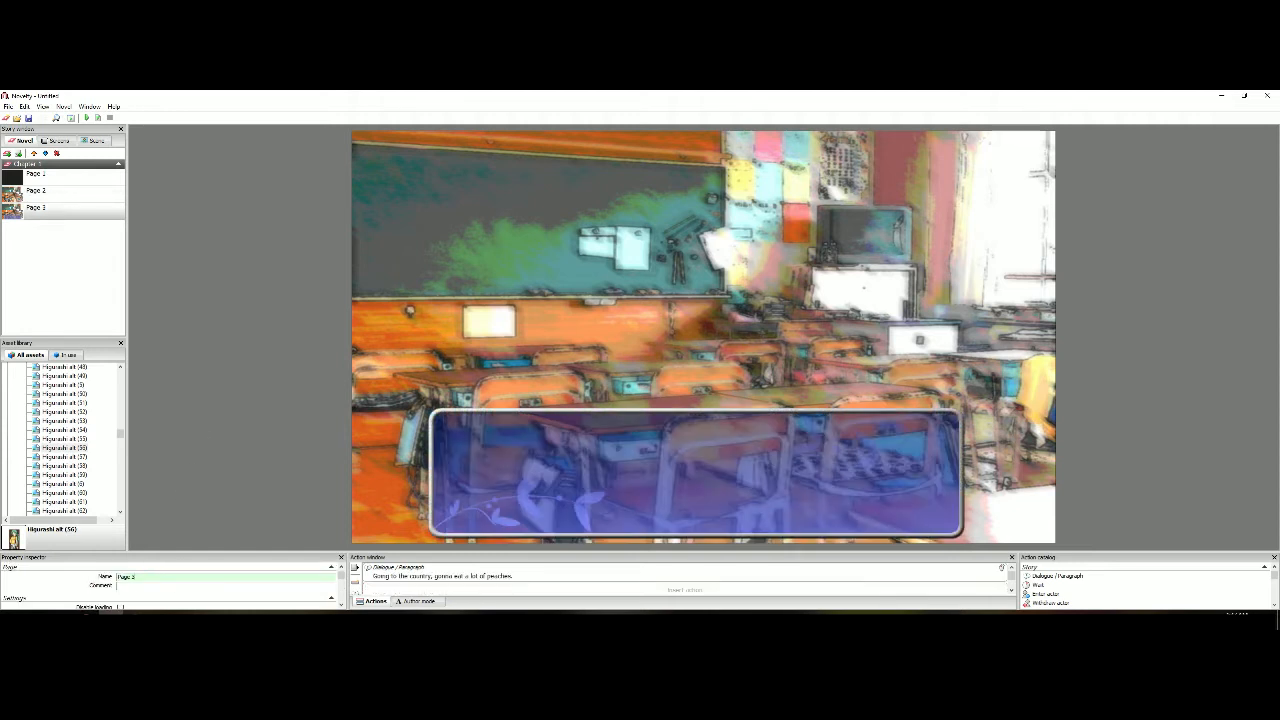
Duplicate Page 3 and rename the copy as Page 4
right_click(87, 215)
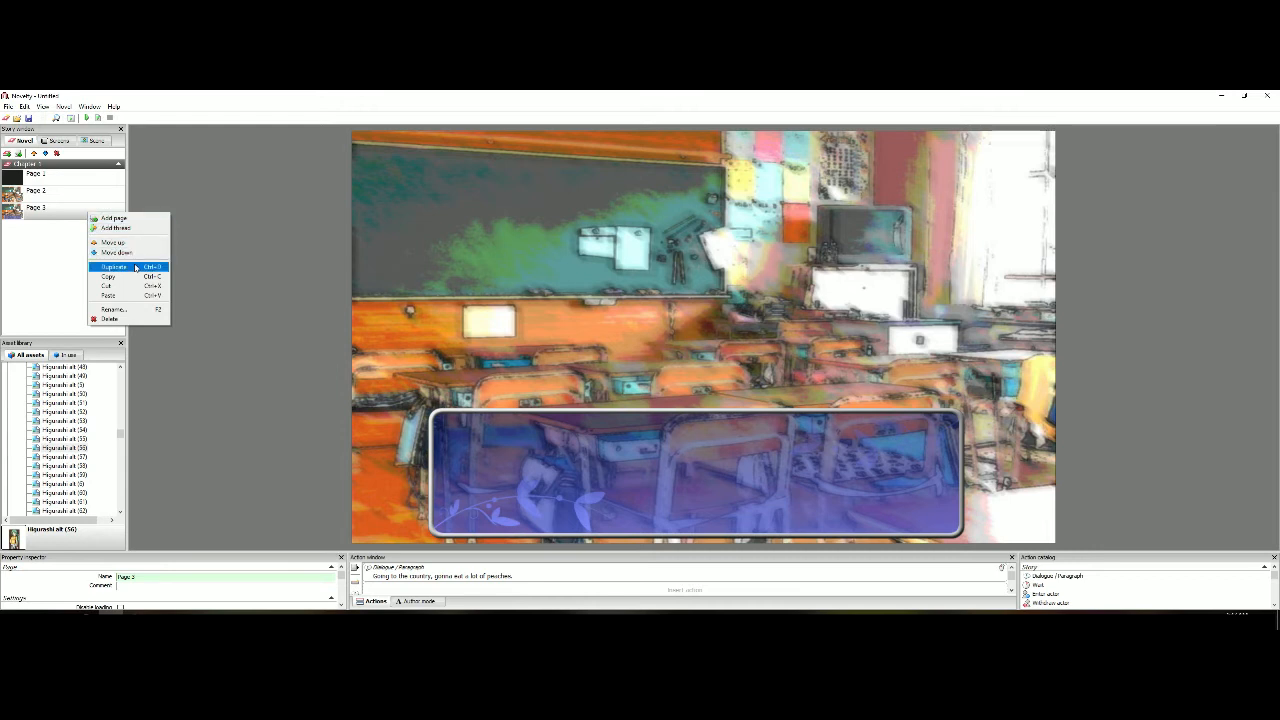
left_click(135, 267)
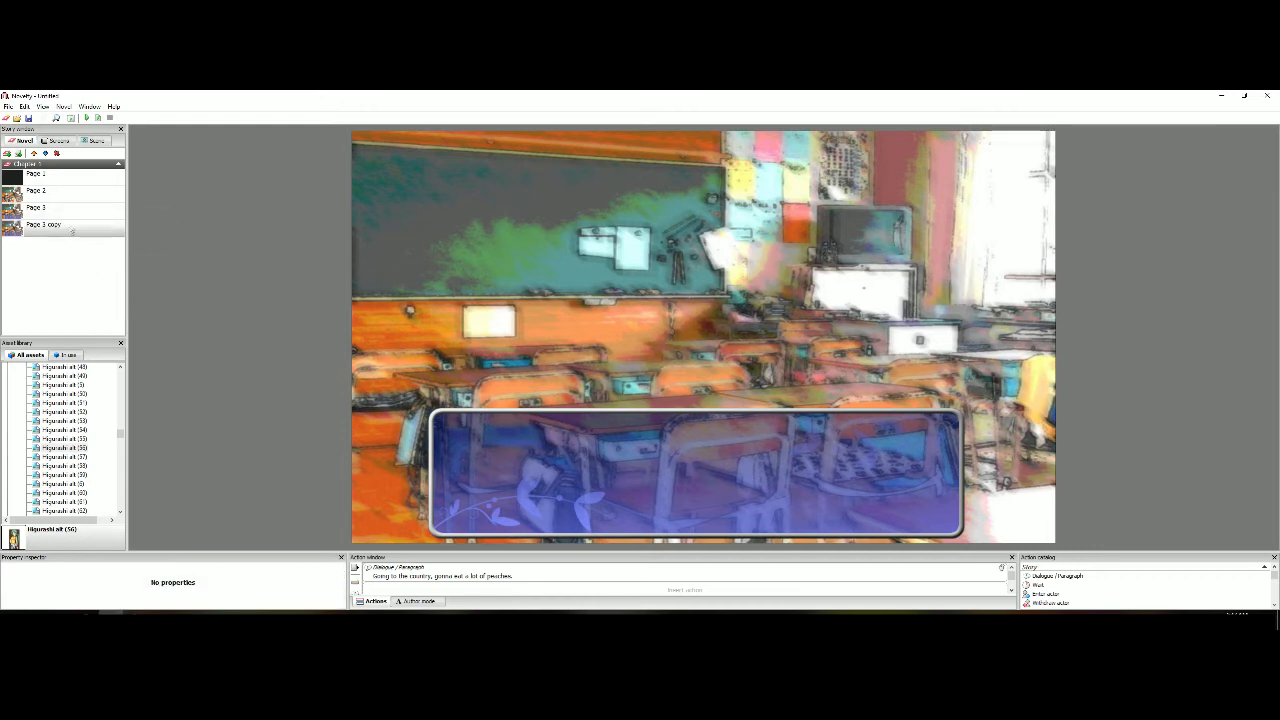
left_click(84, 236)
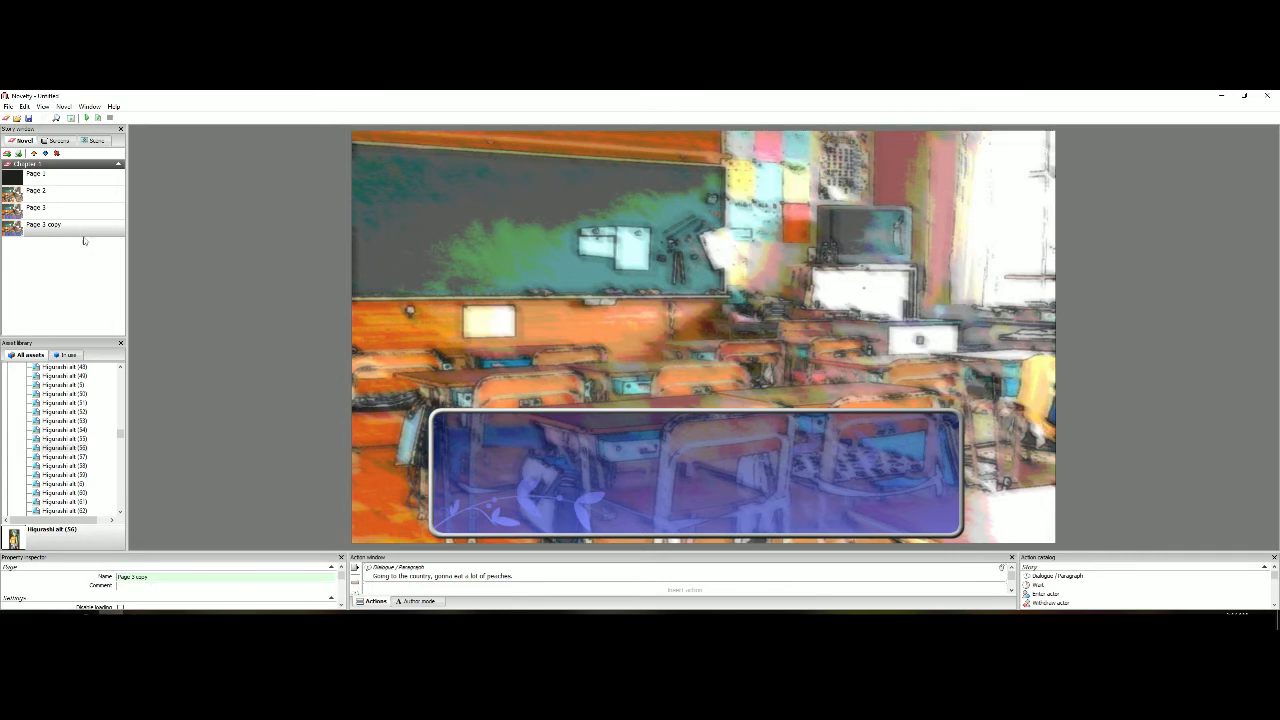
left_click_drag(149, 577, 134, 578)
type("4")
key("Return")
Try adding a blank page after Page 2, and delete that new page
left_click(97, 200)
right_click(97, 198)
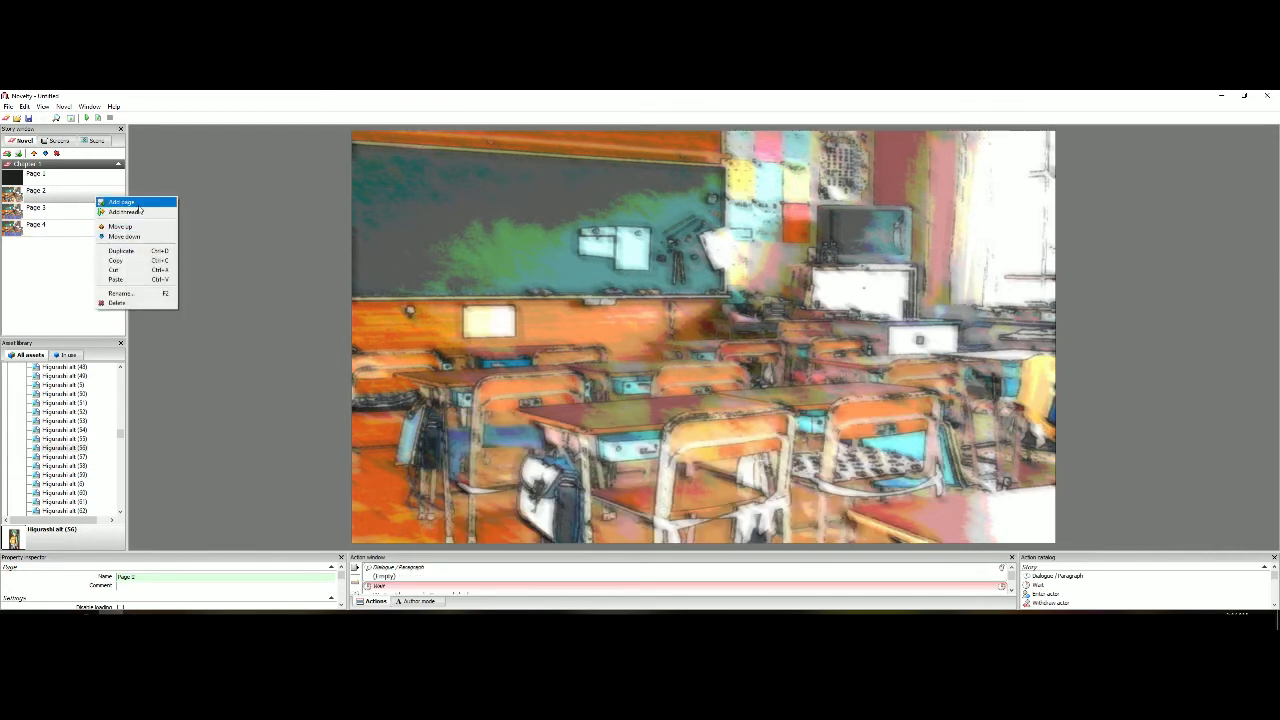
left_click(125, 202)
left_click(60, 197)
left_click(84, 208)
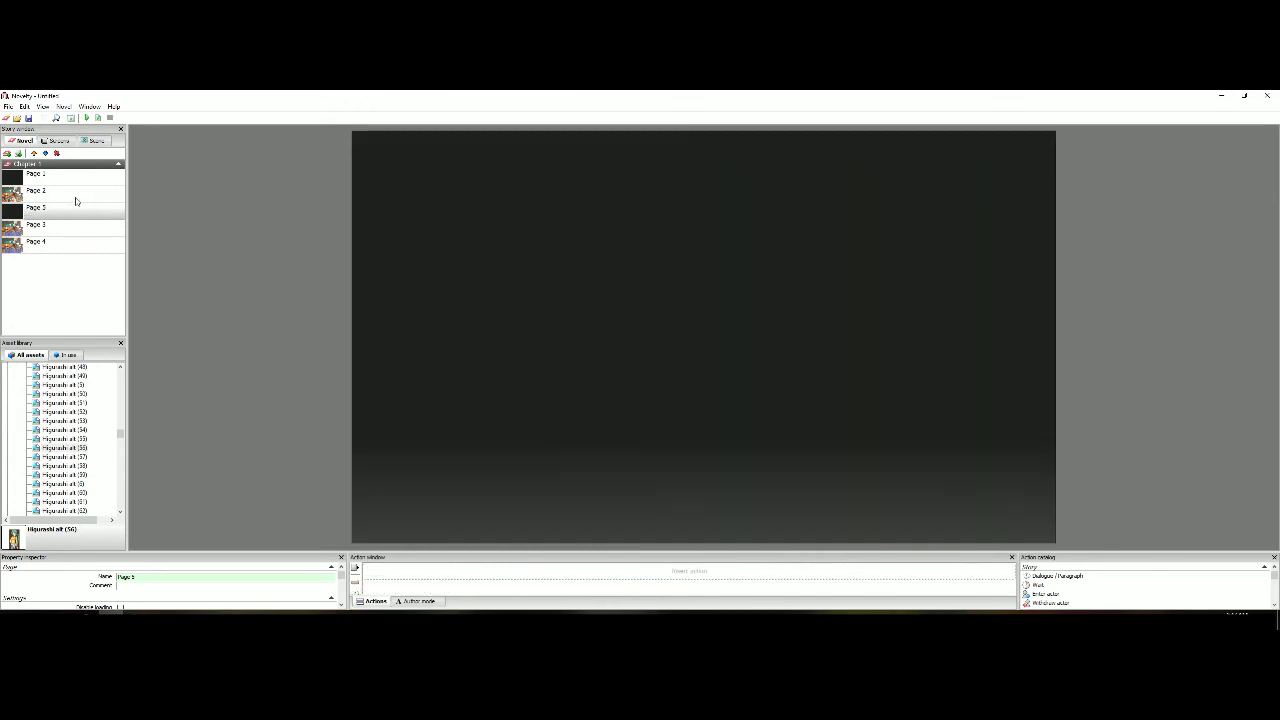
left_click(75, 191)
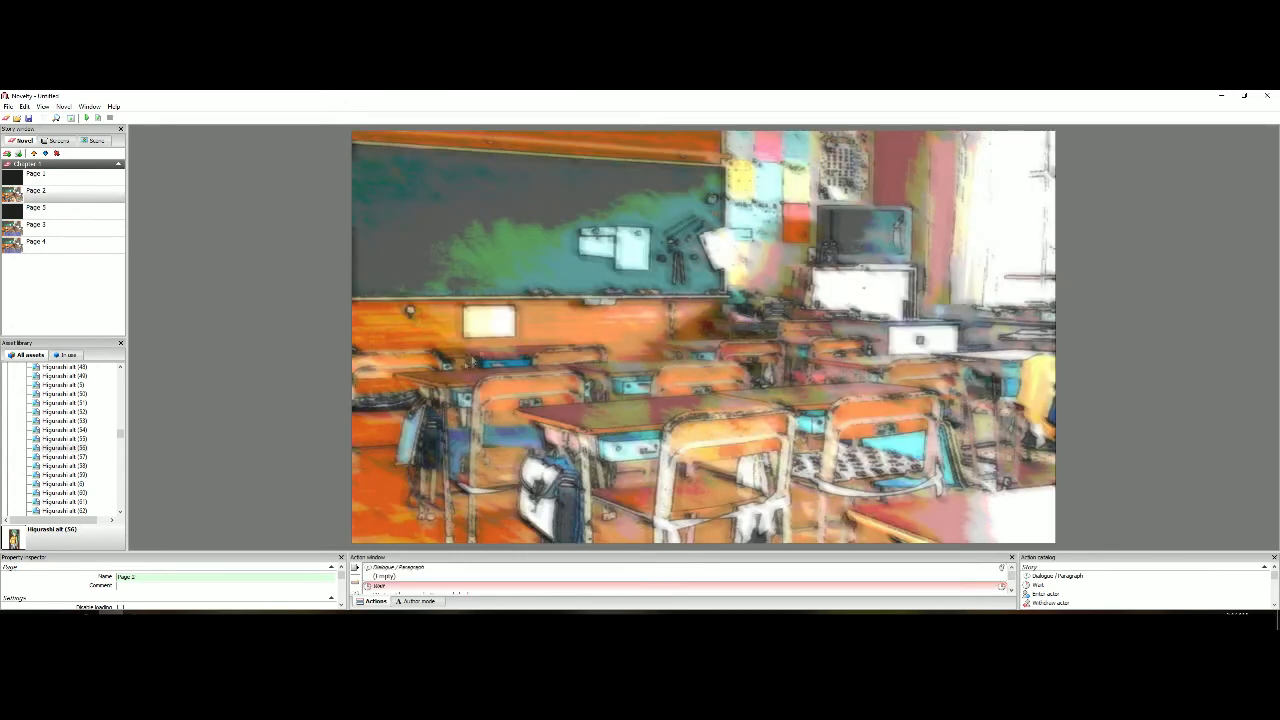
left_click(77, 210)
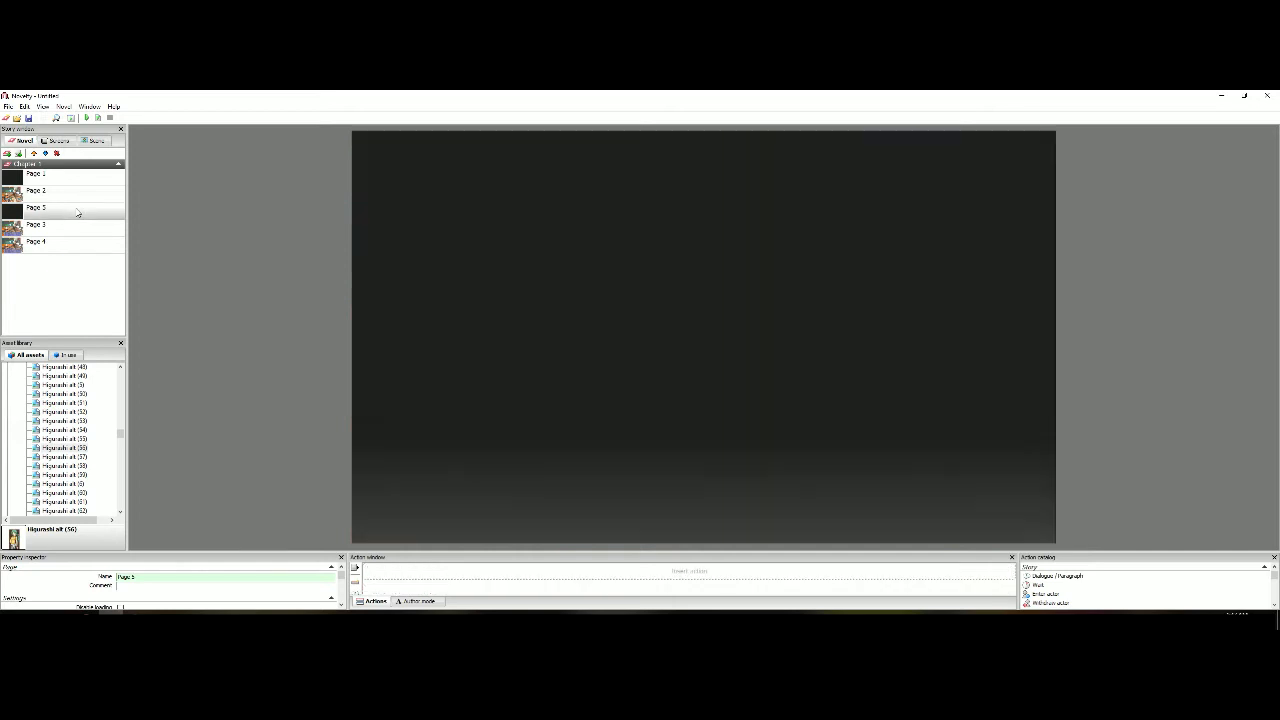
right_click(77, 212)
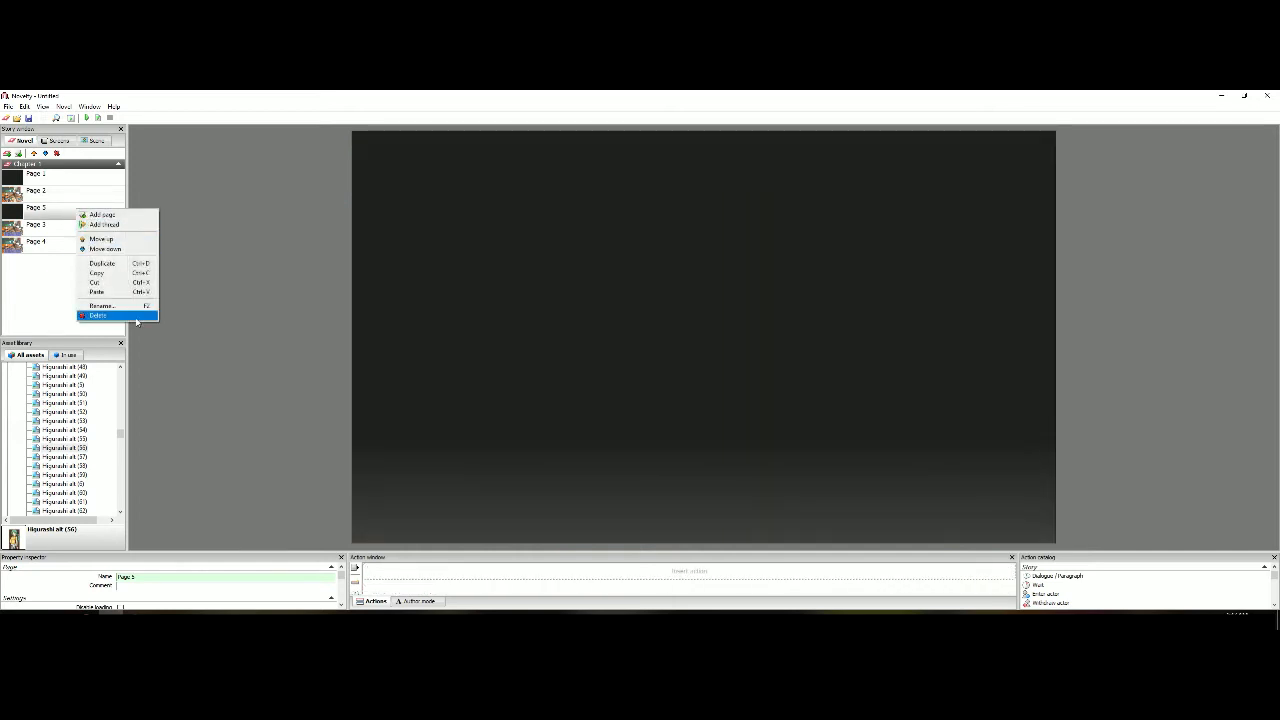
left_click(100, 318)
Clear the dialogue phrase on Page 3 and remove the blue dialogue box from the page
left_click(61, 207)
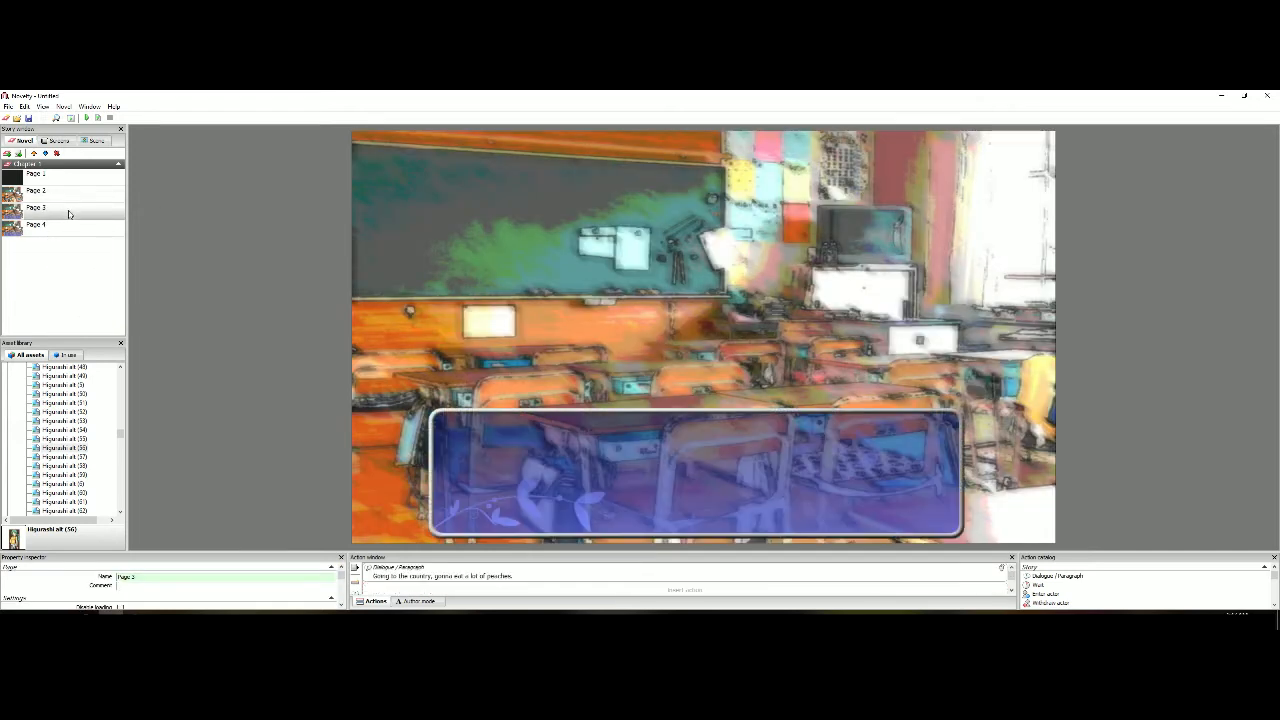
left_click(447, 577)
left_click_drag(281, 588, 172, 465)
key("BackSpace")
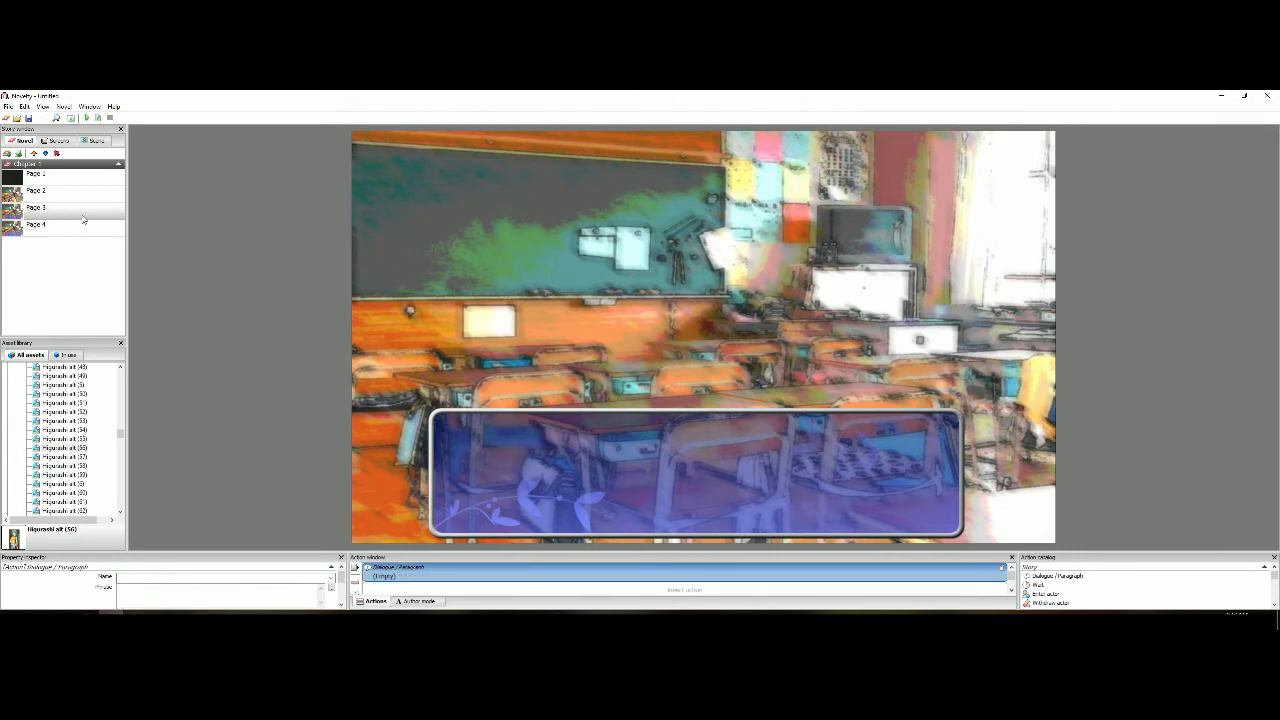
left_click(442, 460)
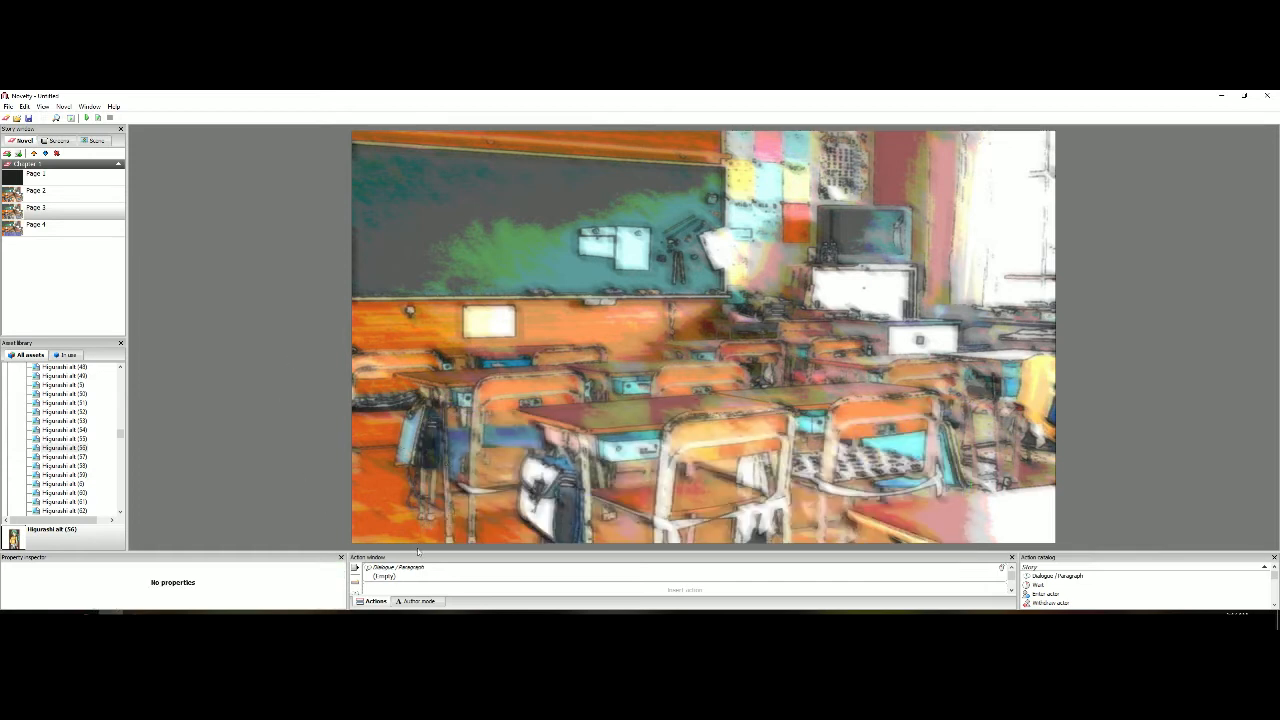
Add a Wait action to Page 3 that lasts until the mouse button is clicked
right_click(477, 588)
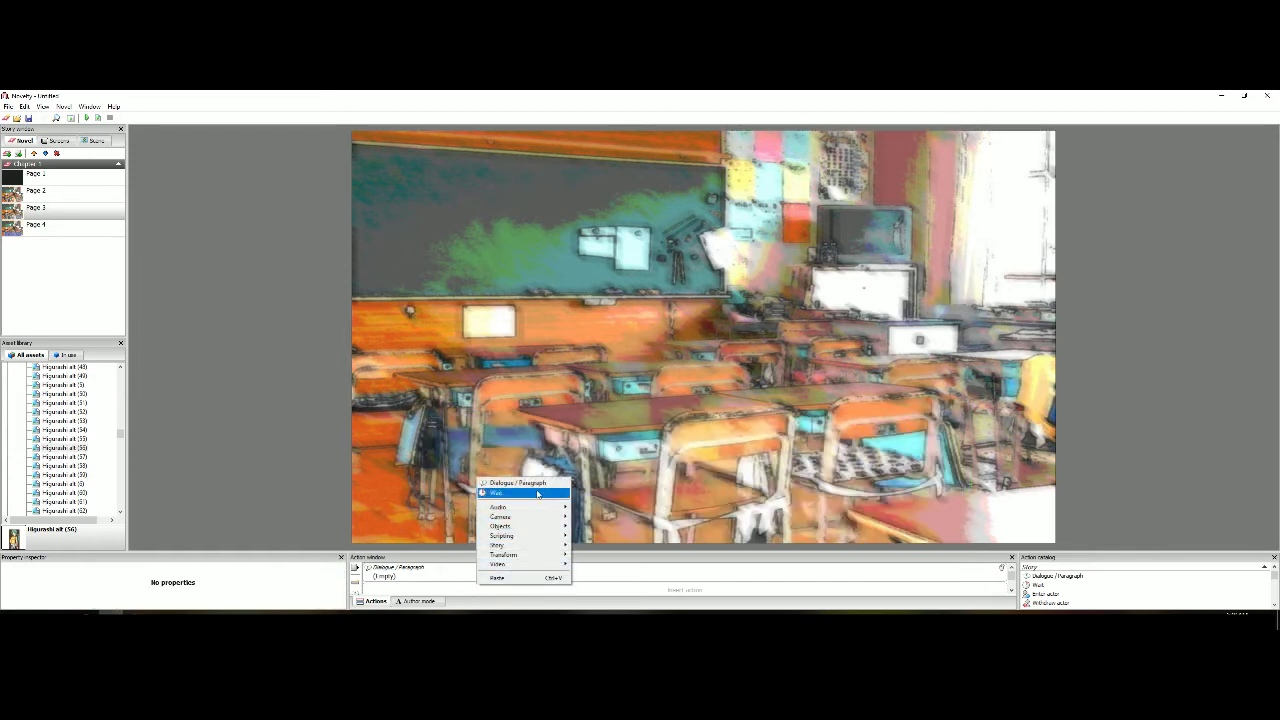
left_click(510, 493)
left_click(230, 578)
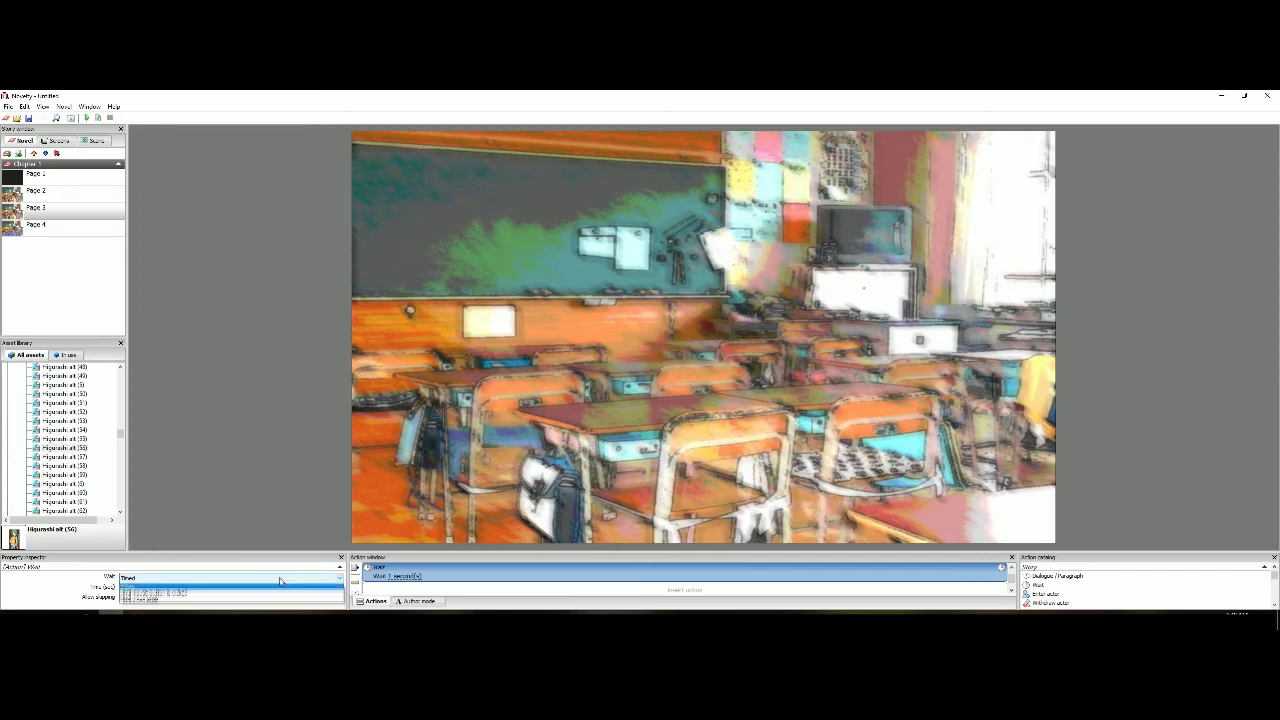
left_click(160, 600)
Add a Go to page action after Page 3's Wait, with Next page as its target
right_click(399, 586)
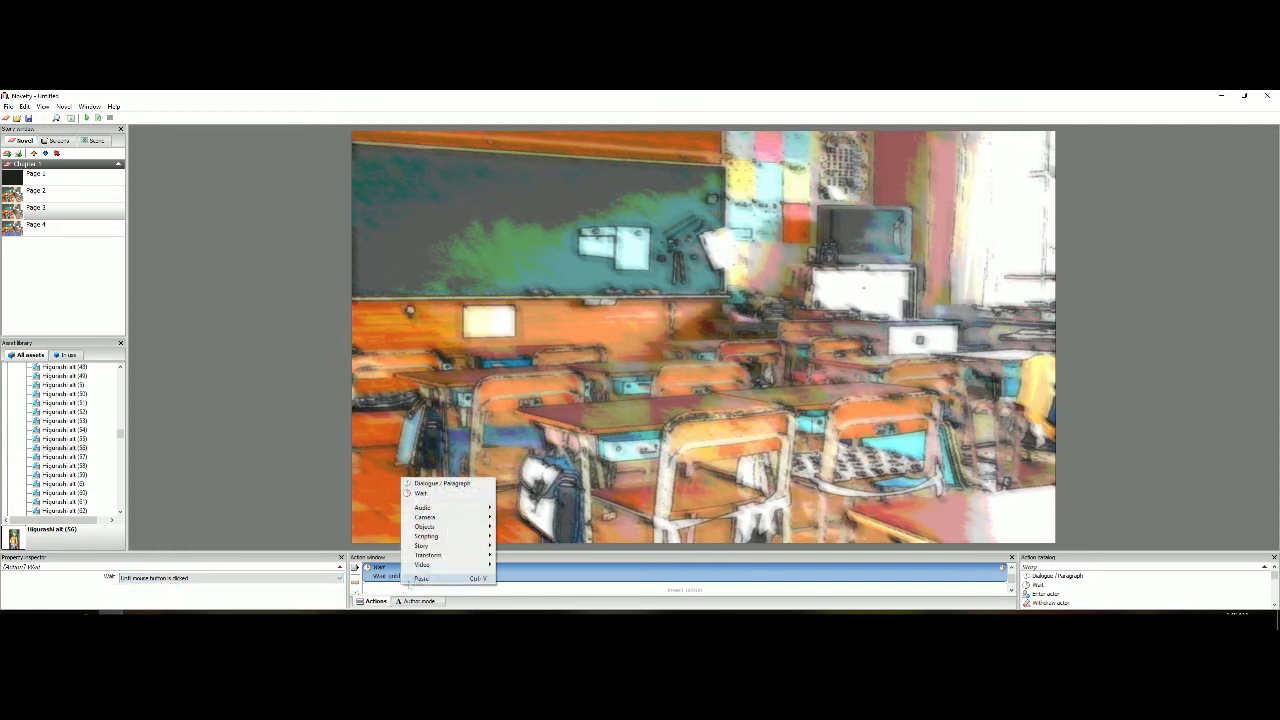
mouse_move(470, 545)
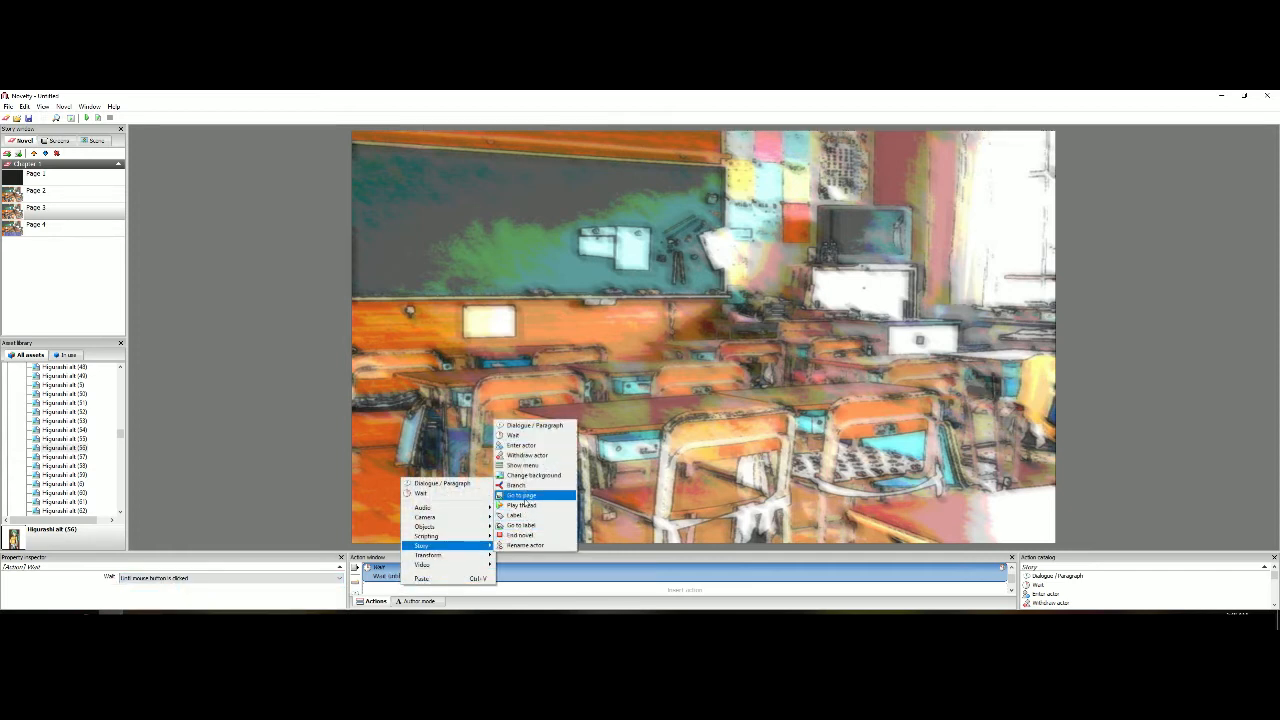
left_click(528, 495)
left_click(251, 578)
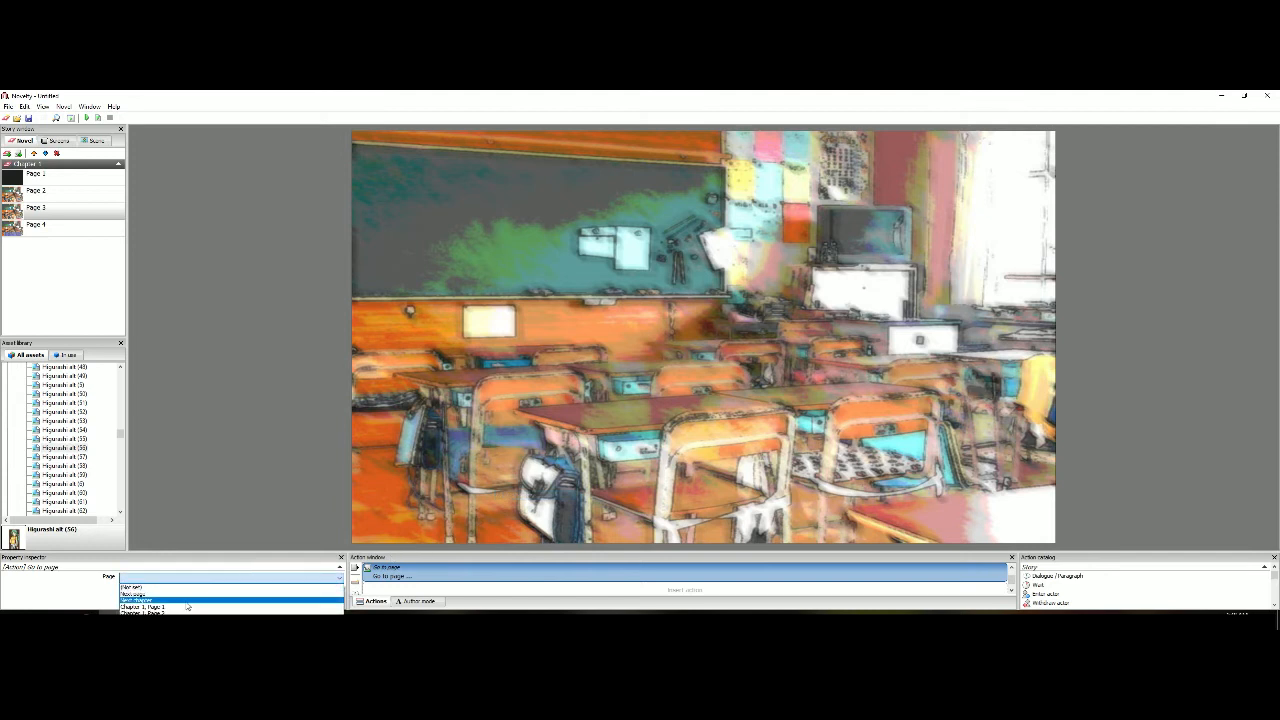
left_click(186, 600)
scroll(407, 583, "up", 2)
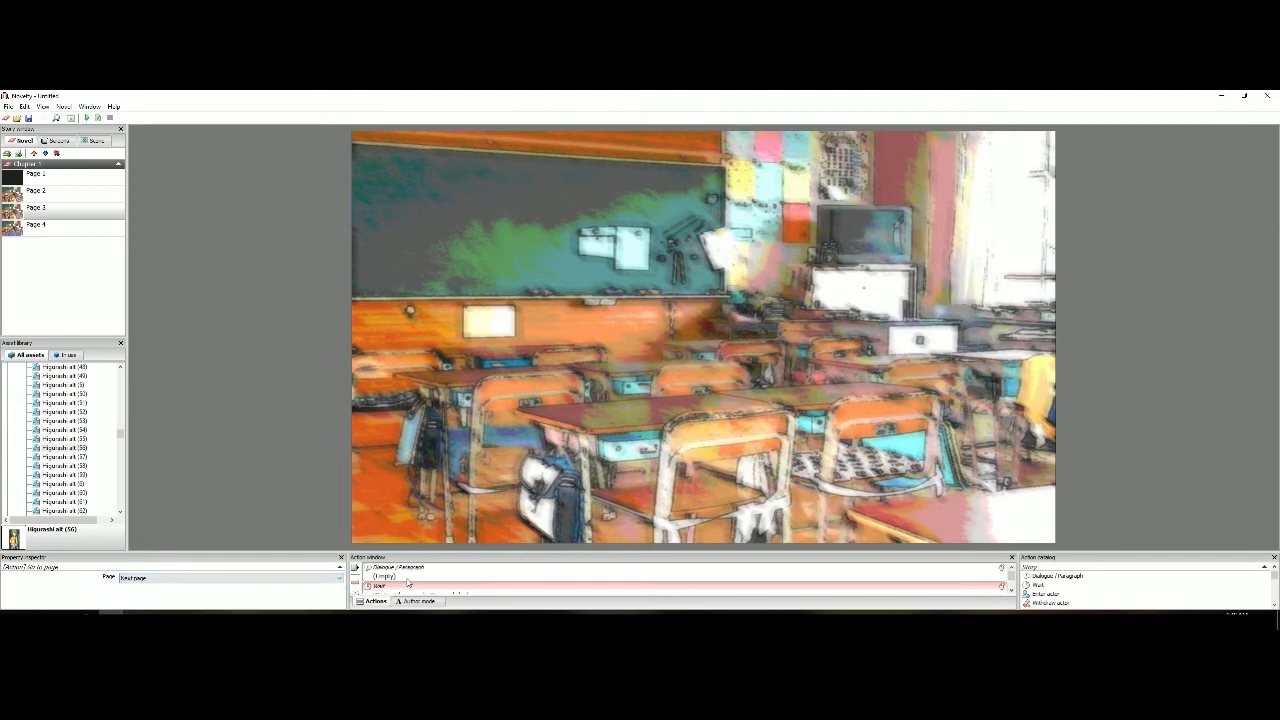
Look through Pages 1 to 3 and place the Higurashi alt (56) character image on Page 3
left_click(89, 209)
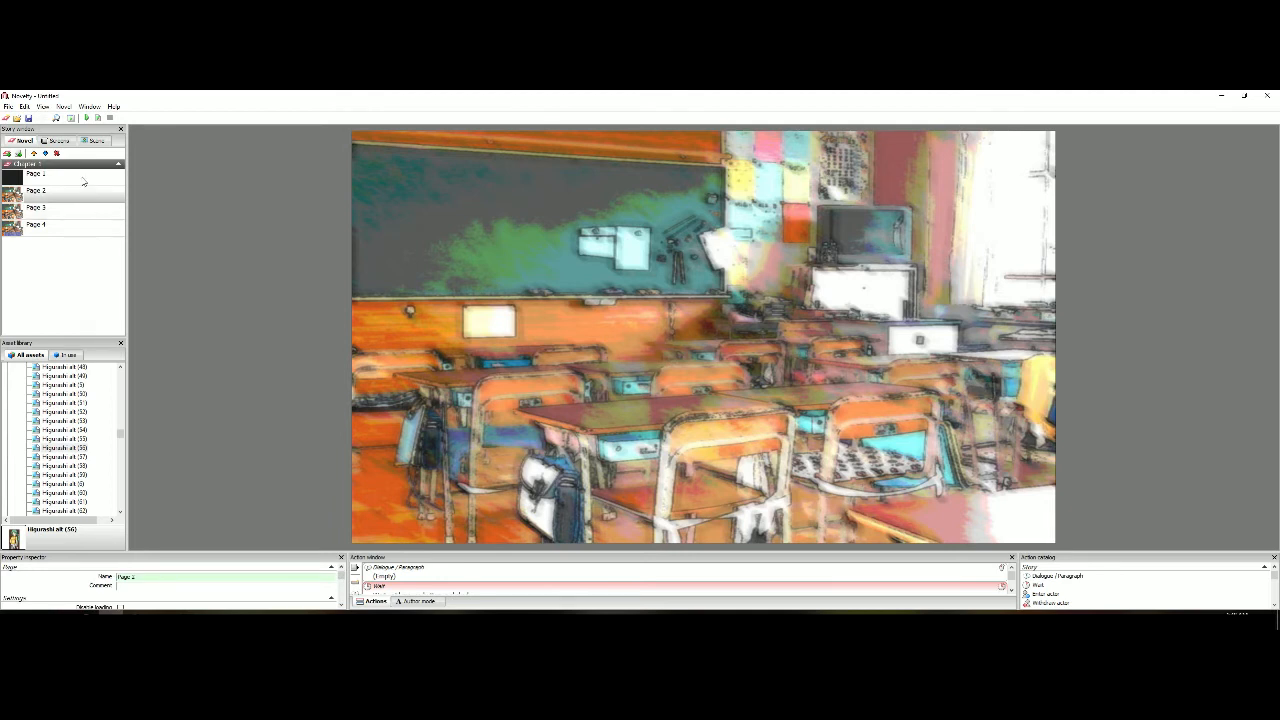
left_click(86, 179)
left_click(87, 194)
left_click(89, 214)
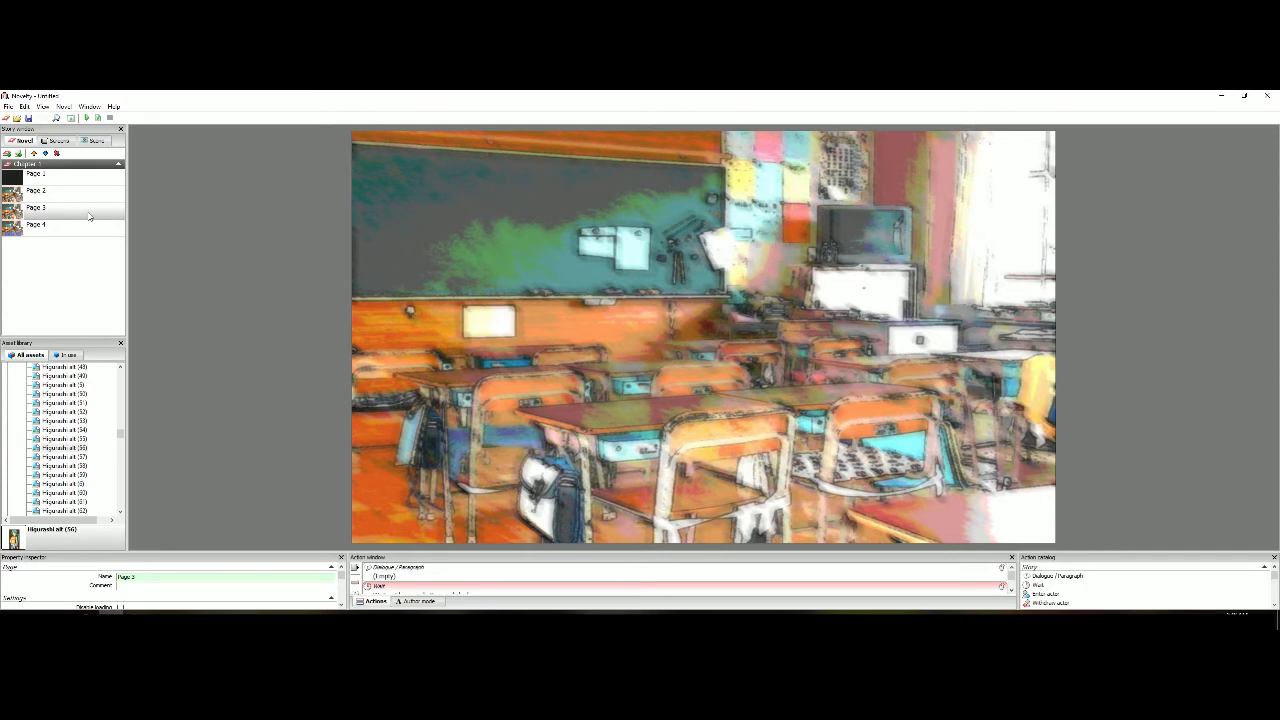
left_click_drag(70, 449, 521, 397)
left_click(555, 377)
Fit the Higurashi alt (56) image to the height of Page 3
scroll(553, 380, "down", 2)
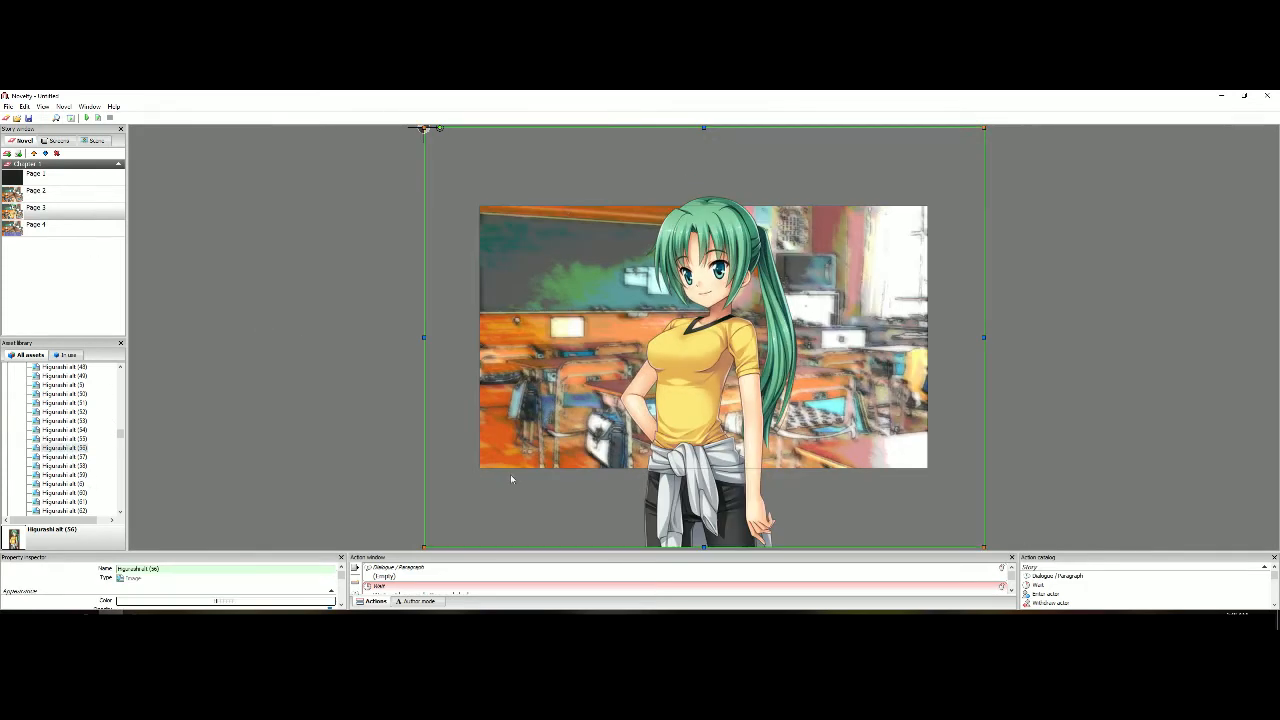
right_click(689, 362)
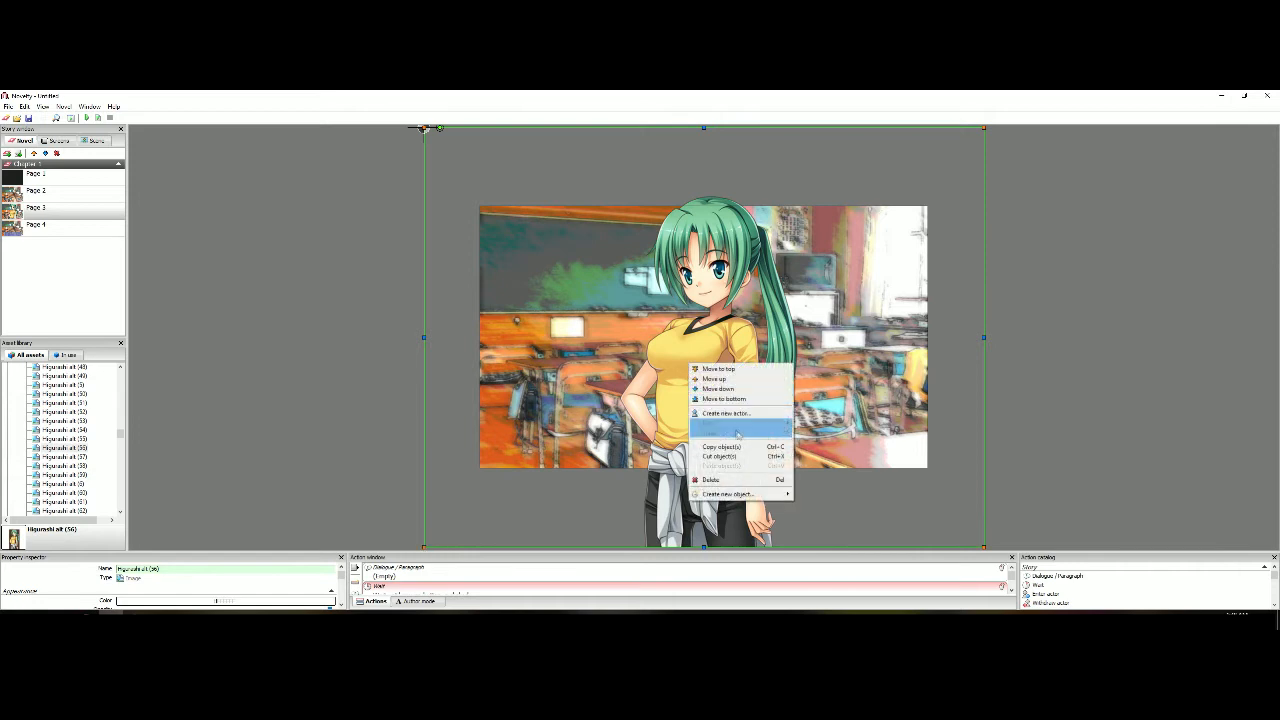
mouse_move(746, 425)
left_click(840, 433)
scroll(850, 437, "up", 2)
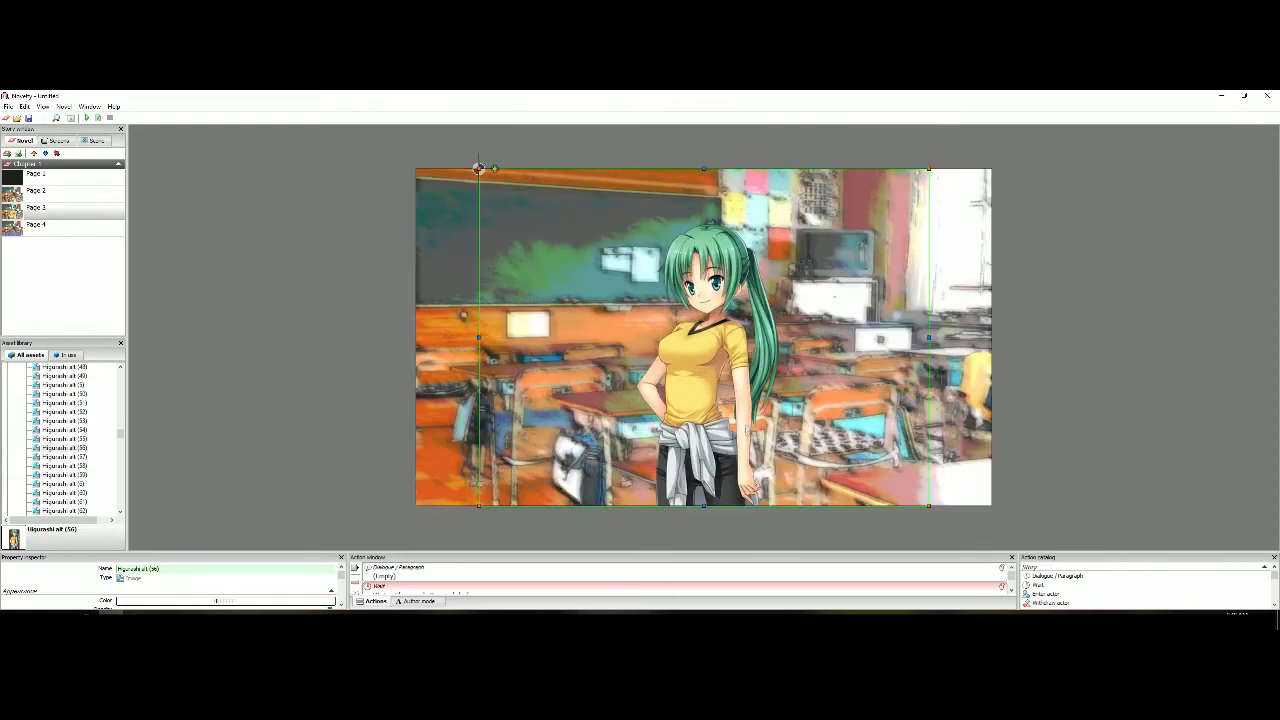
Enlarge the character image slightly and move it into the right half of the classroom background
scroll(876, 460, "up", 1)
left_click_drag(952, 524, 983, 524)
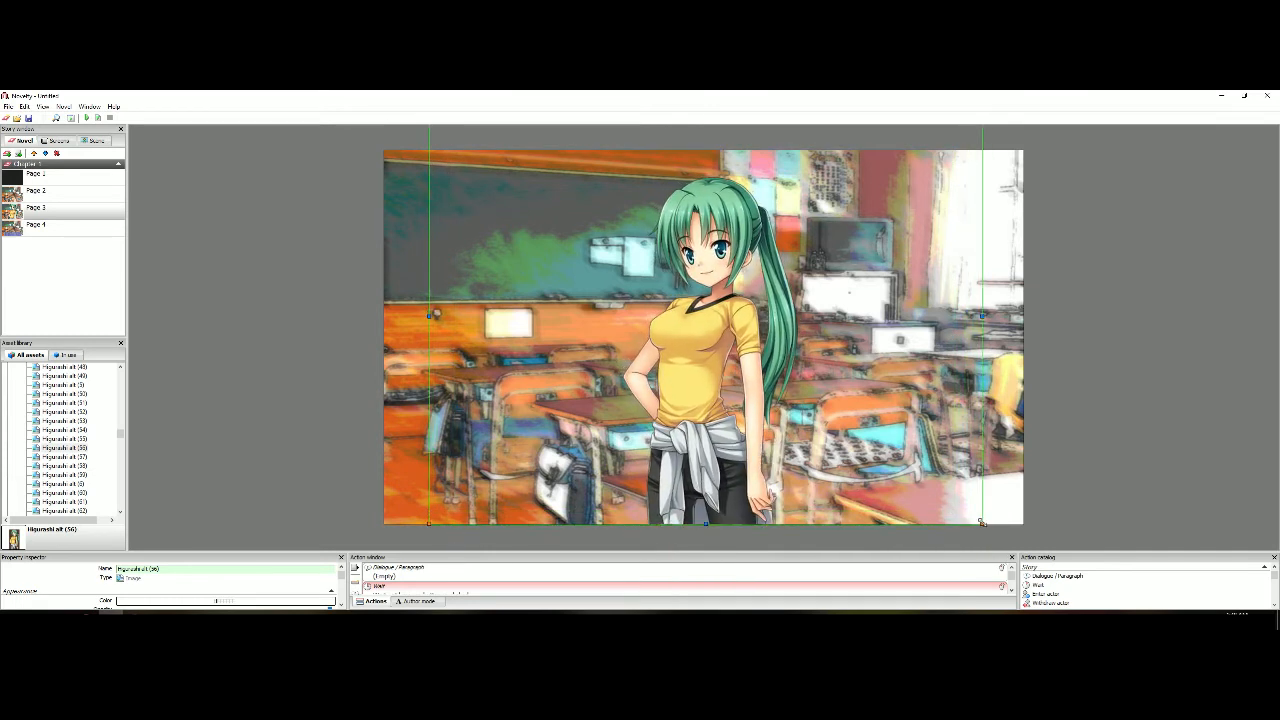
scroll(796, 476, "up", 1)
left_click_drag(805, 490, 783, 492)
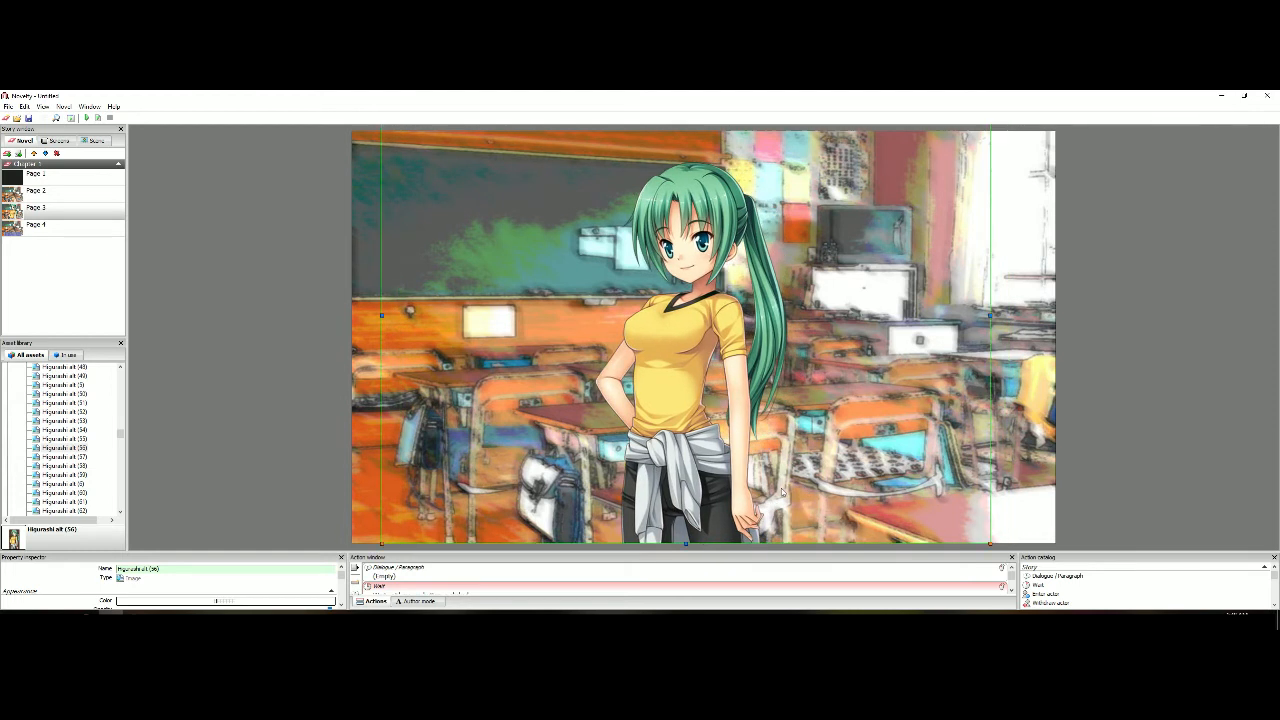
left_click_drag(680, 455, 865, 458)
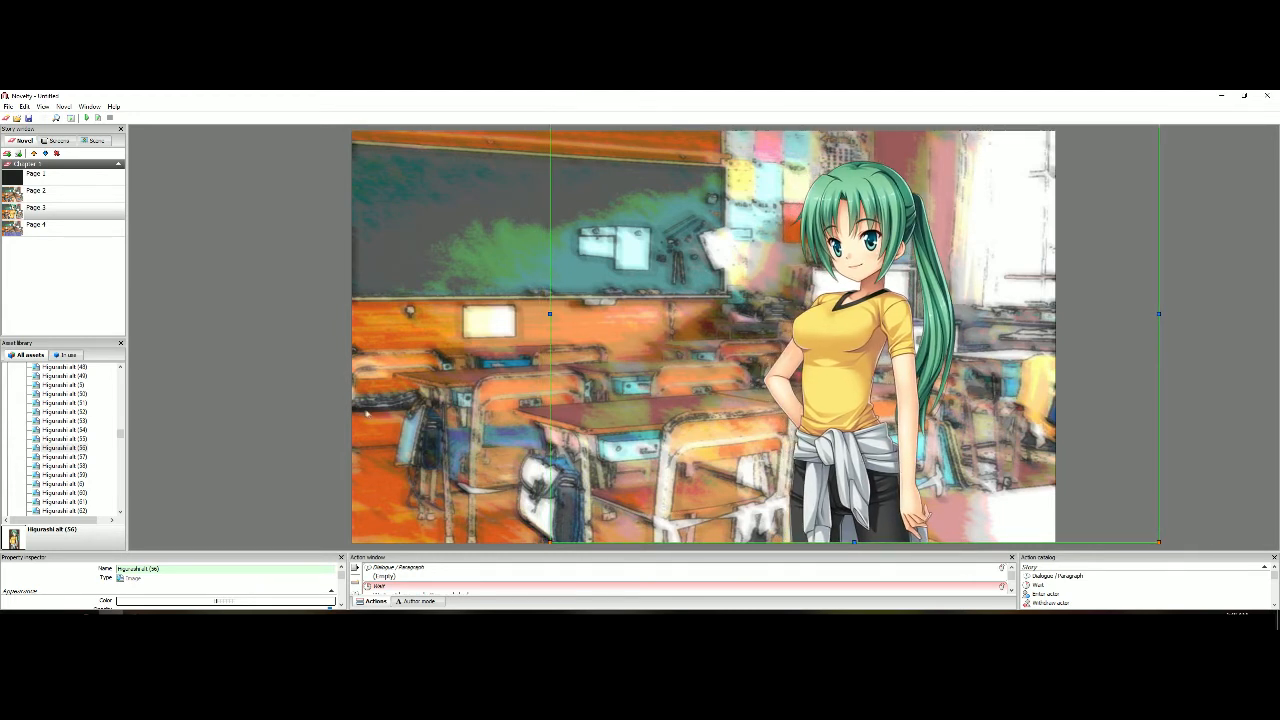
left_click(316, 390)
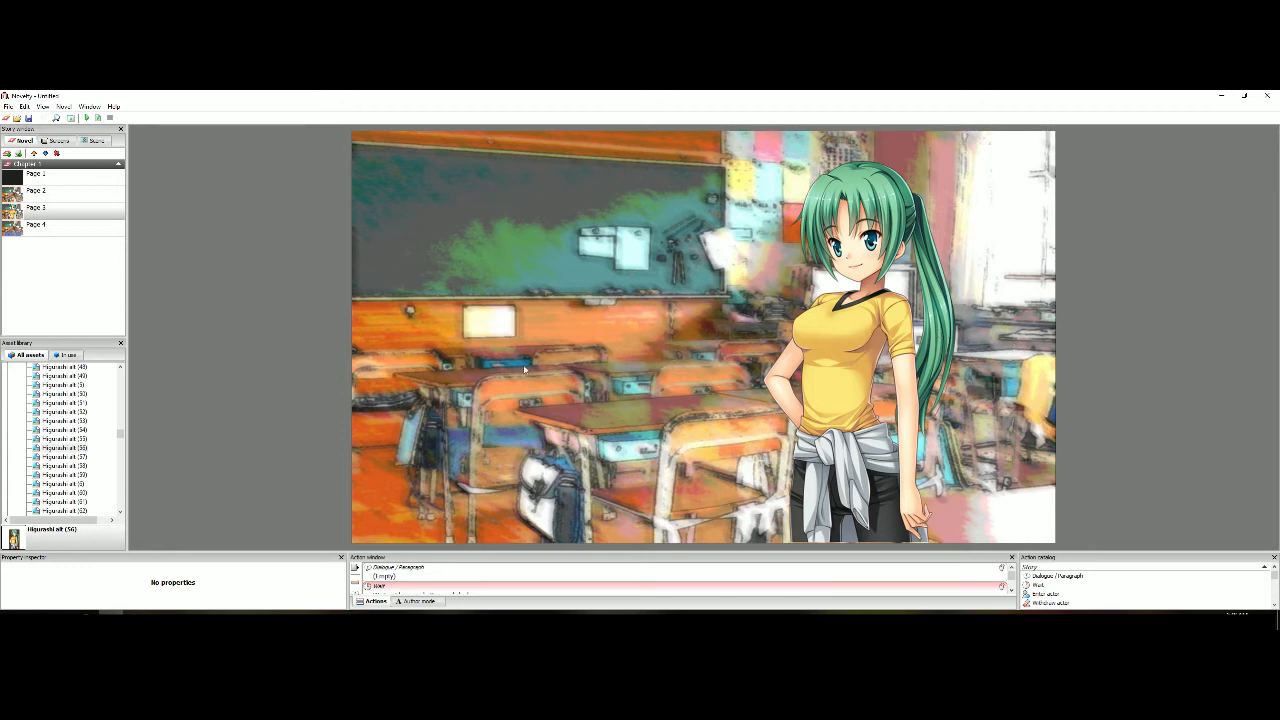
mouse_move(840, 350)
left_mouse_down()
mouse_move(963, 352)
mouse_move(848, 350)
left_mouse_up()
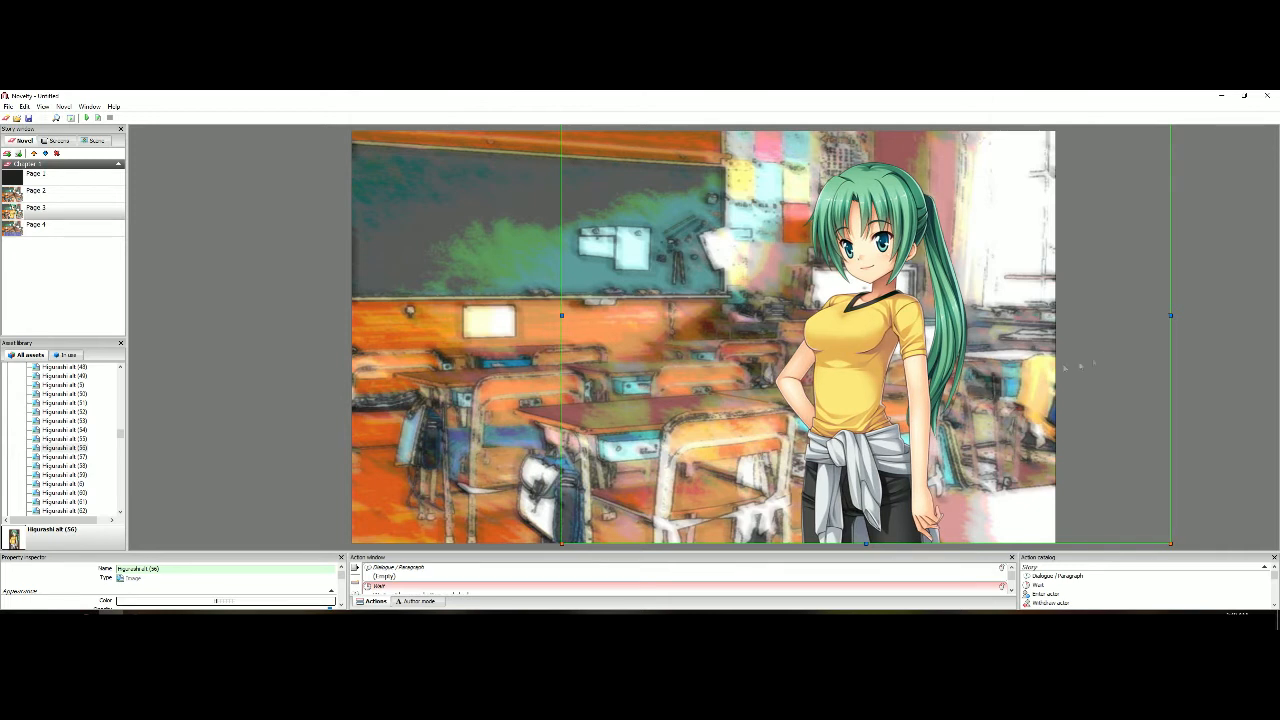
Deselect the character image and enable a Crossfade page transition for Page 3
left_click(1197, 308)
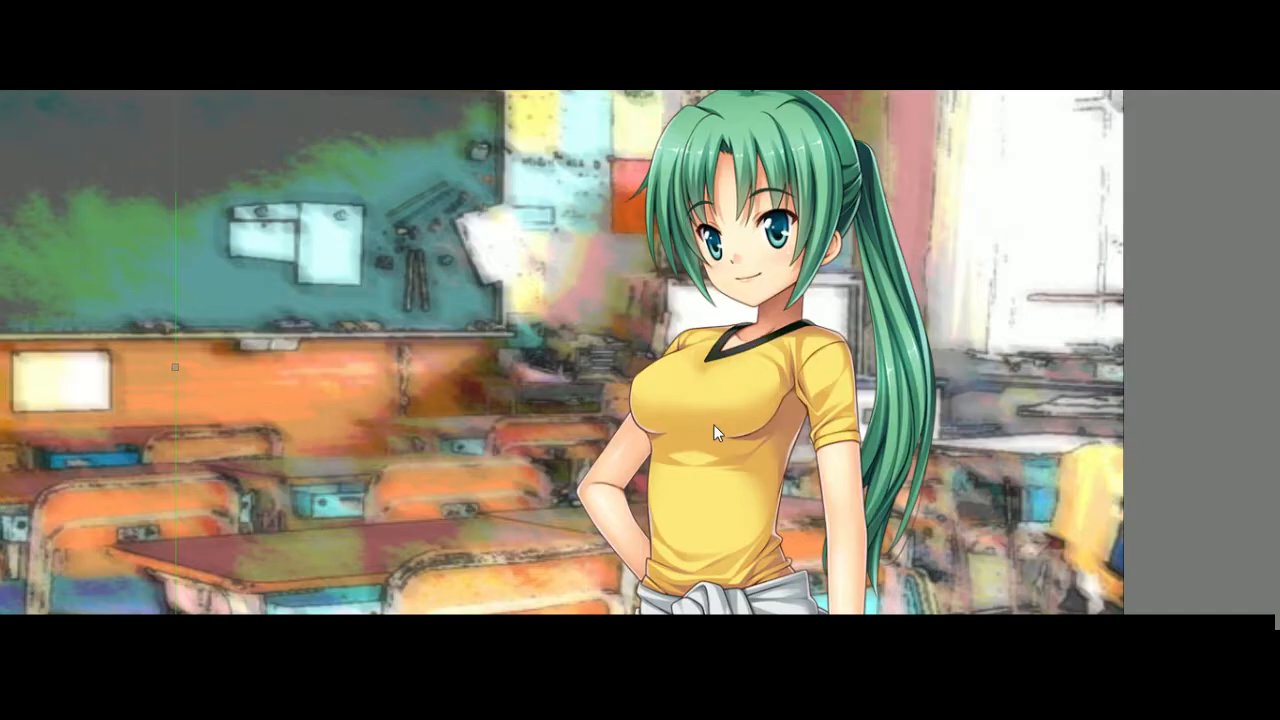
left_click_drag(715, 427, 885, 431)
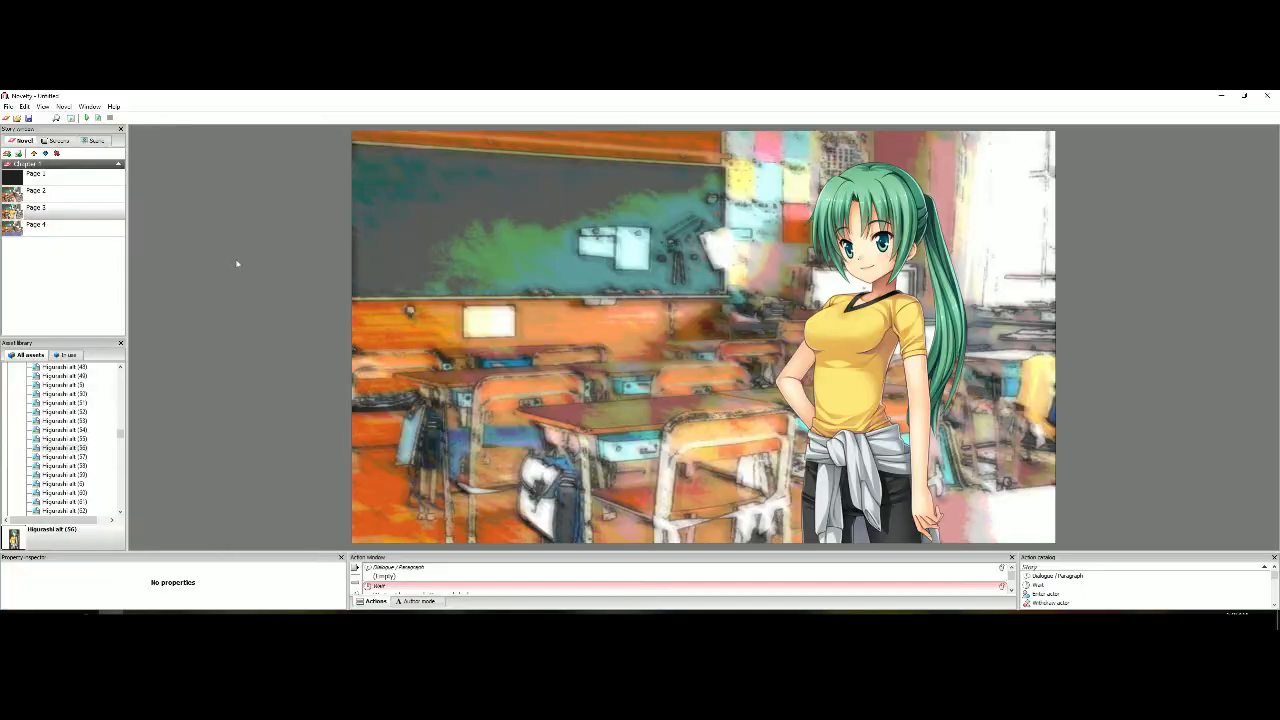
left_click(89, 214)
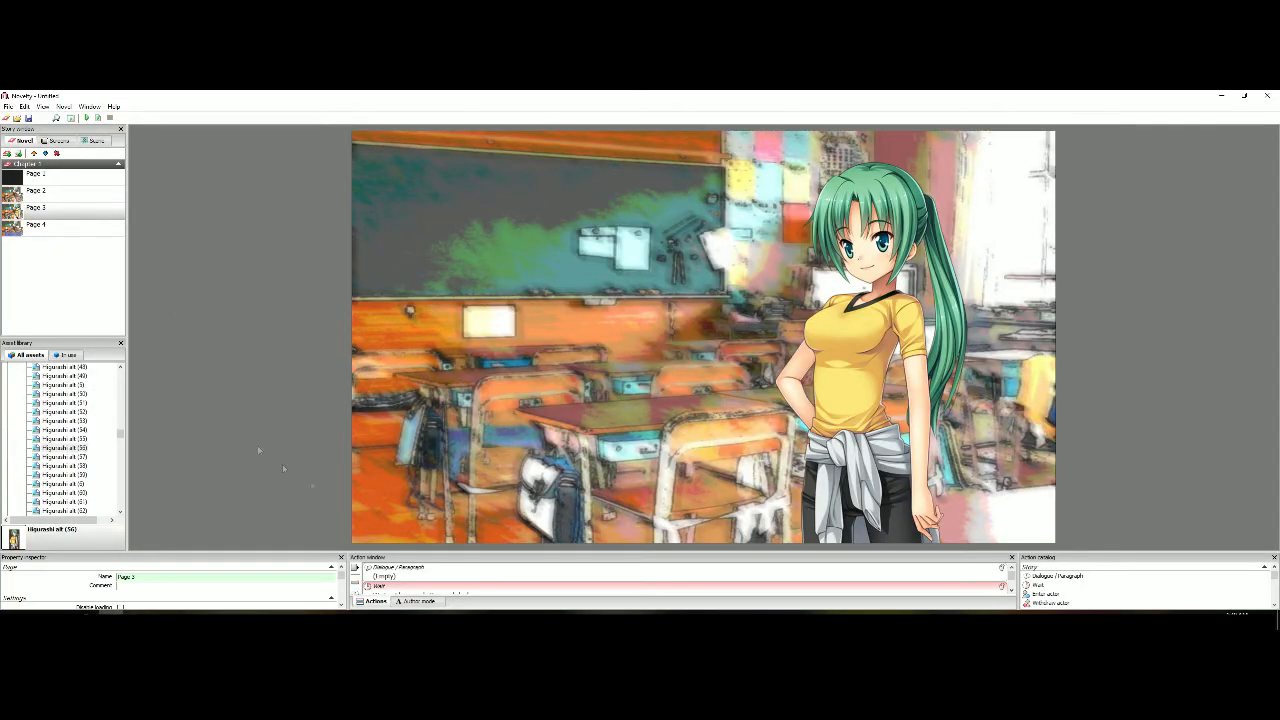
scroll(341, 577, "down", 3)
left_click_drag(340, 578, 340, 586)
left_click(121, 587)
left_click(131, 598)
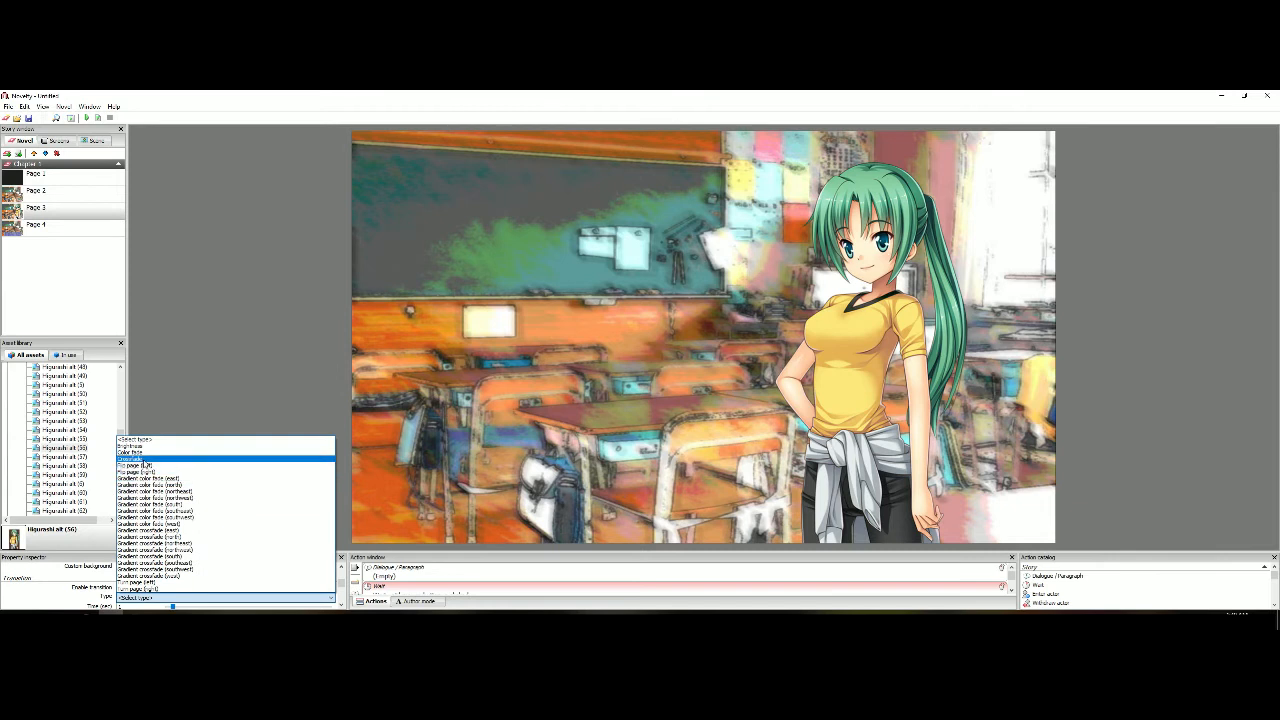
left_click(143, 459)
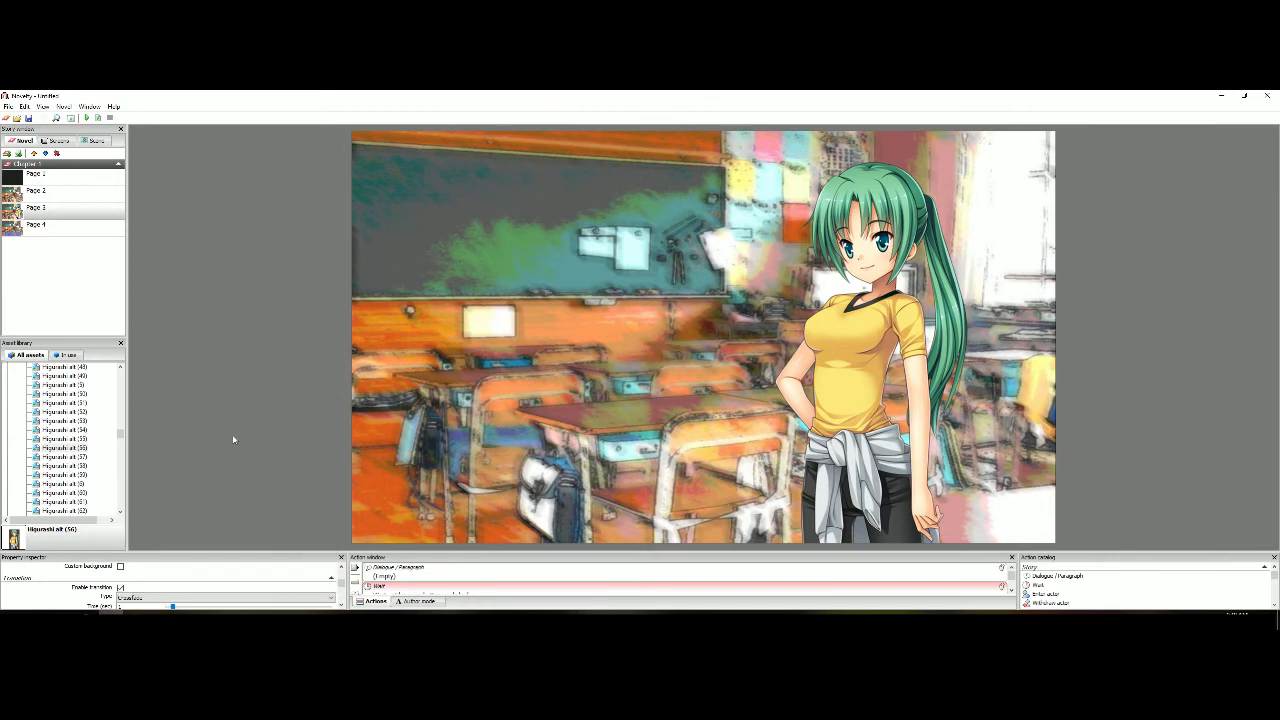
Set Page 3's transition time to 2 seconds and preview the crossfade
scroll(79, 585, "down", 1)
scroll(79, 585, "up", 1)
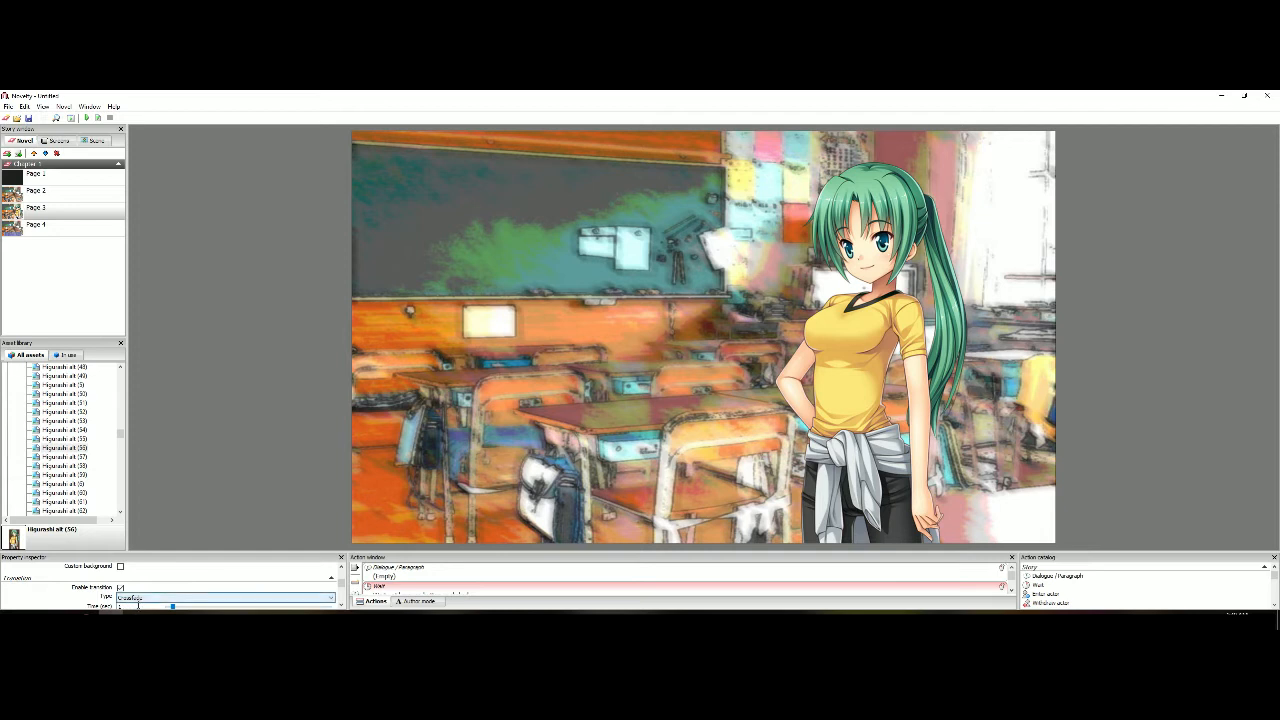
key("BackSpace")
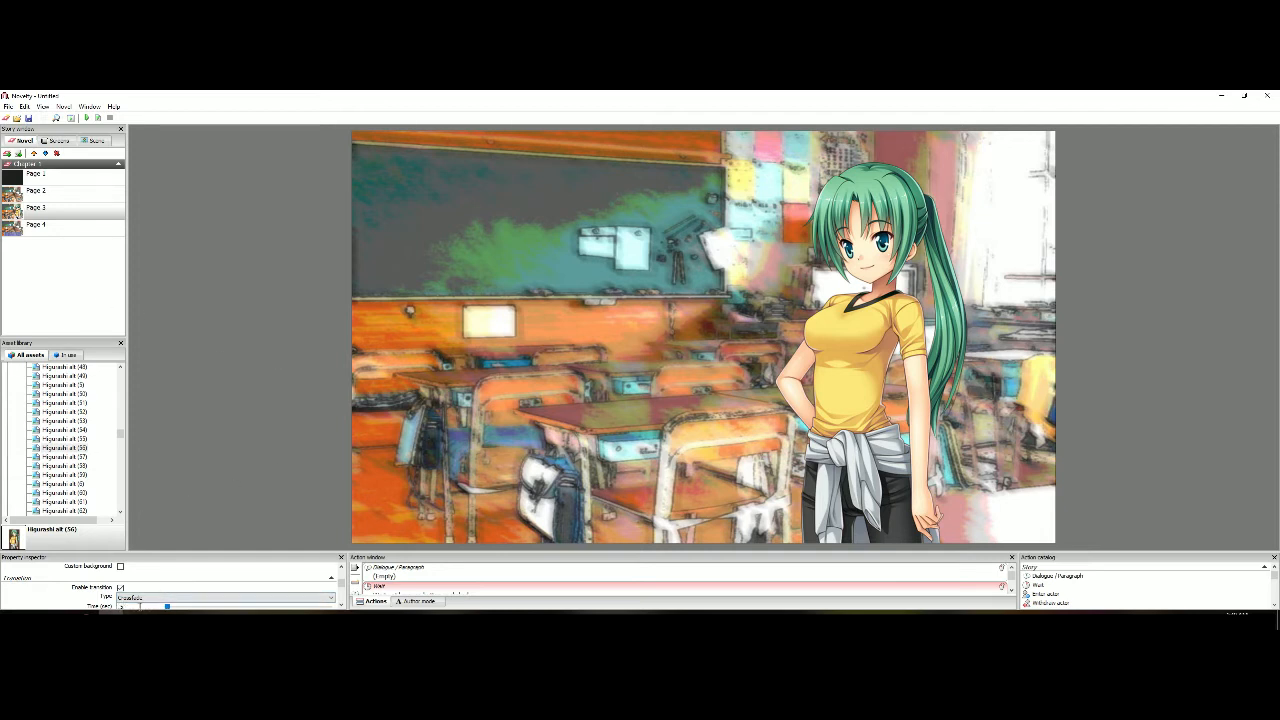
type("2")
left_click(97, 117)
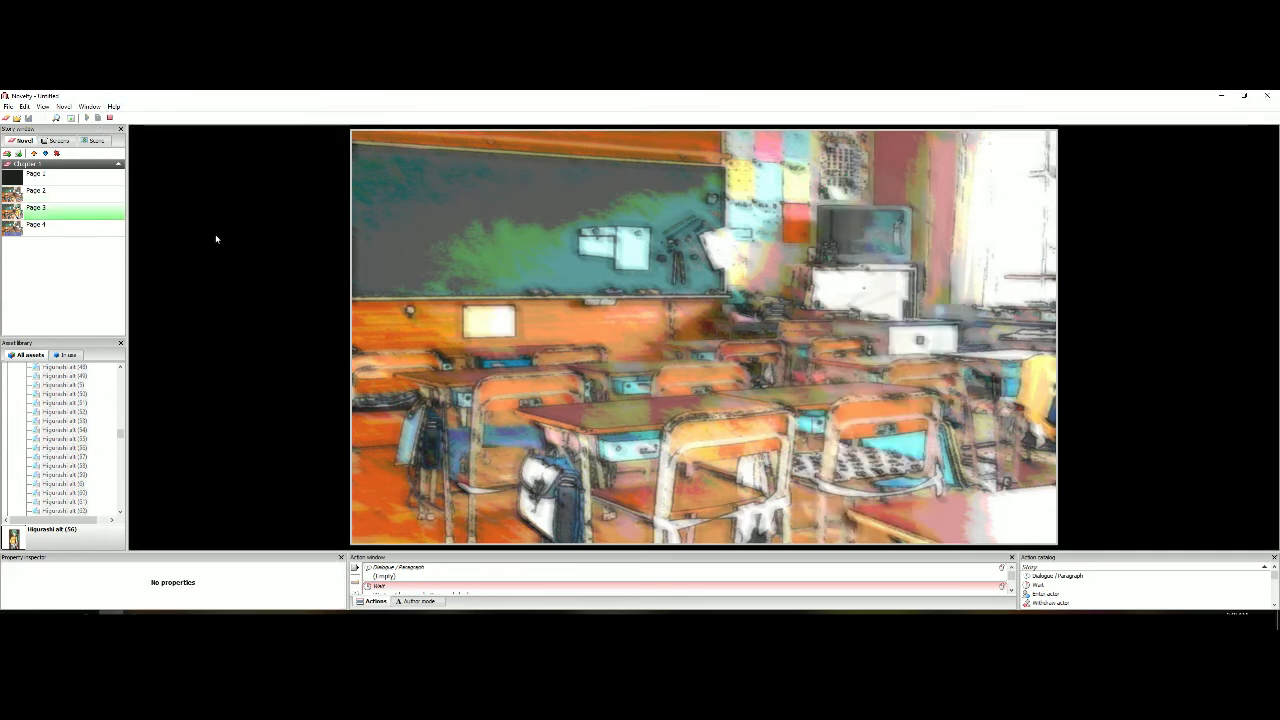
left_click(110, 117)
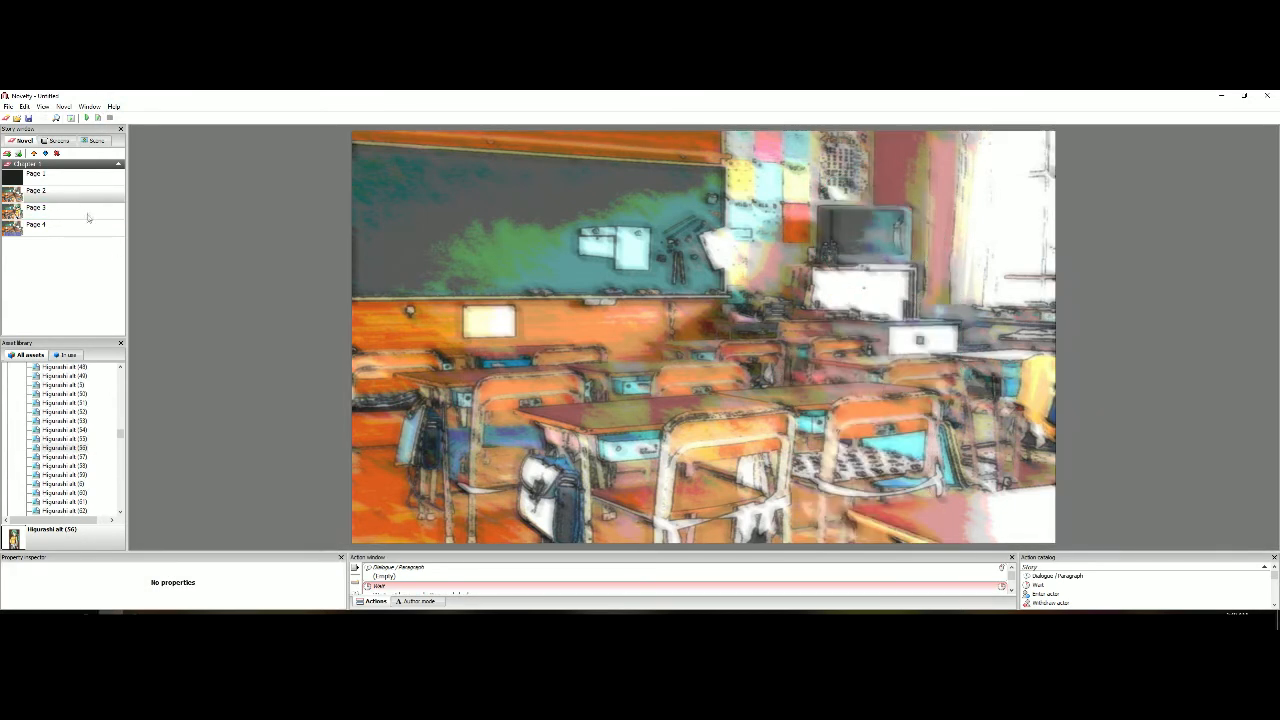
Revise Page 3's transition time and preview the crossfade starting from Page 2
scroll(84, 594, "down", 4)
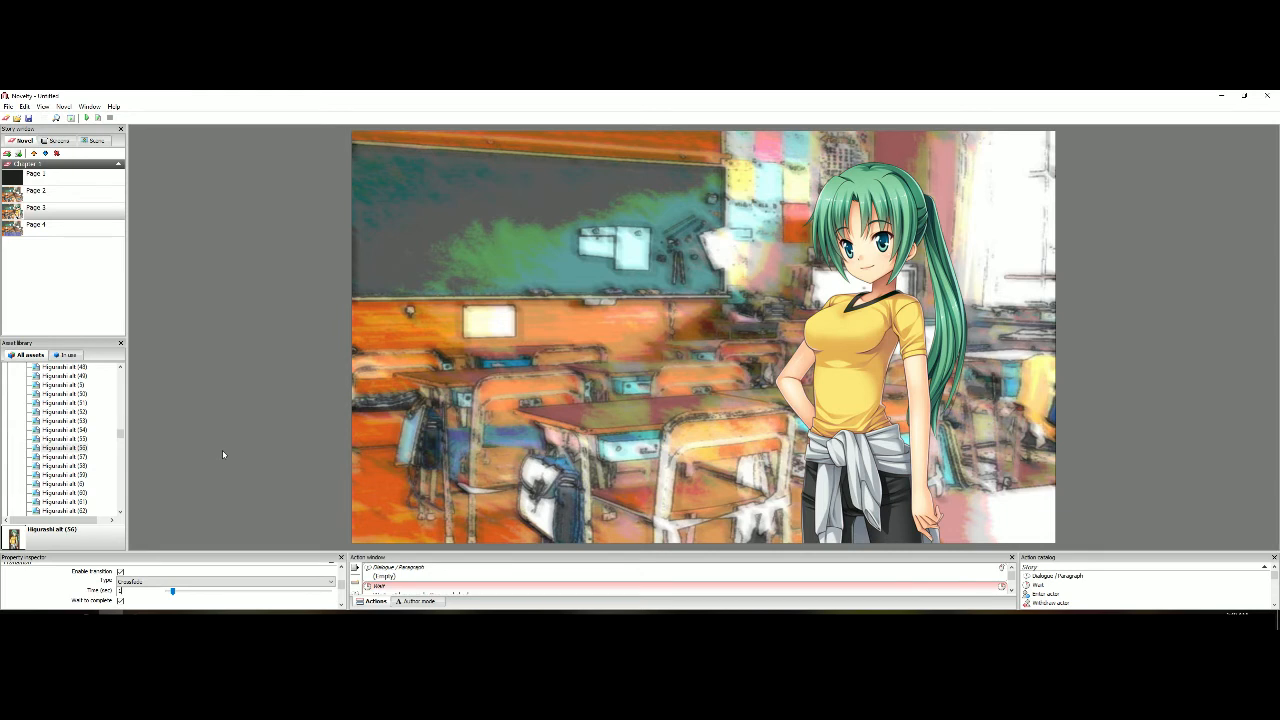
key("BackSpace")
left_click(250, 351)
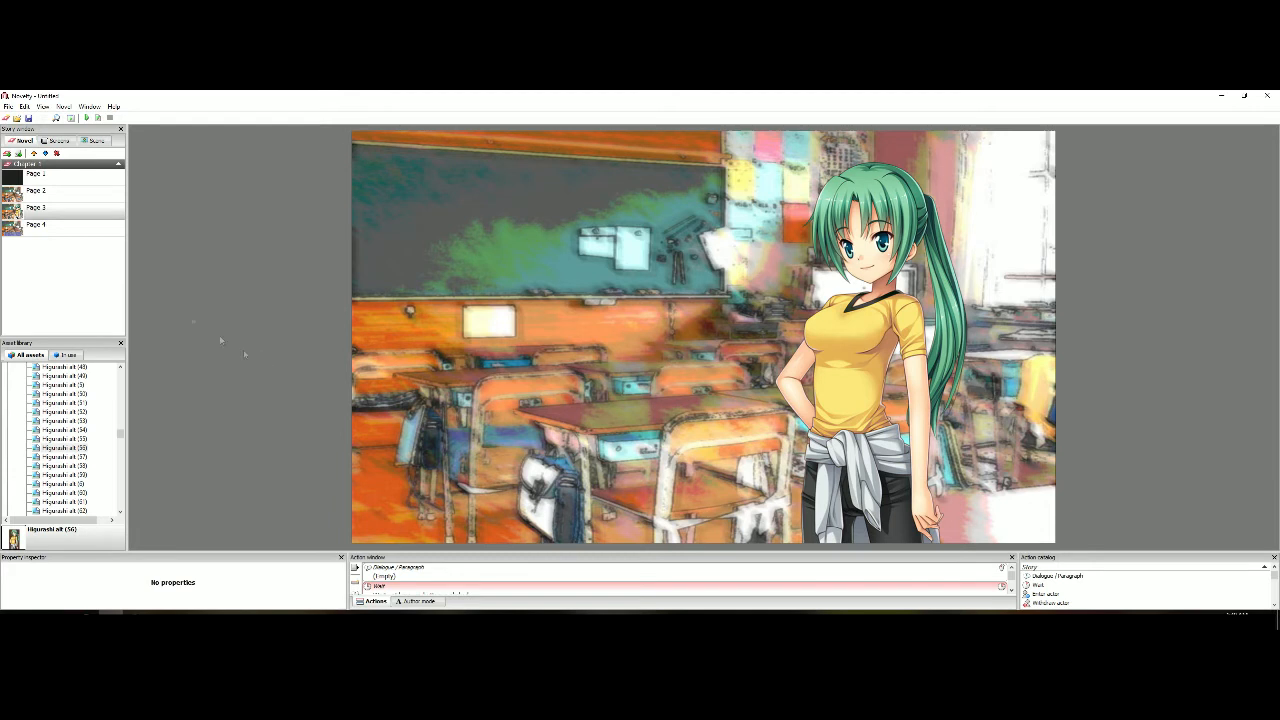
left_click(82, 199)
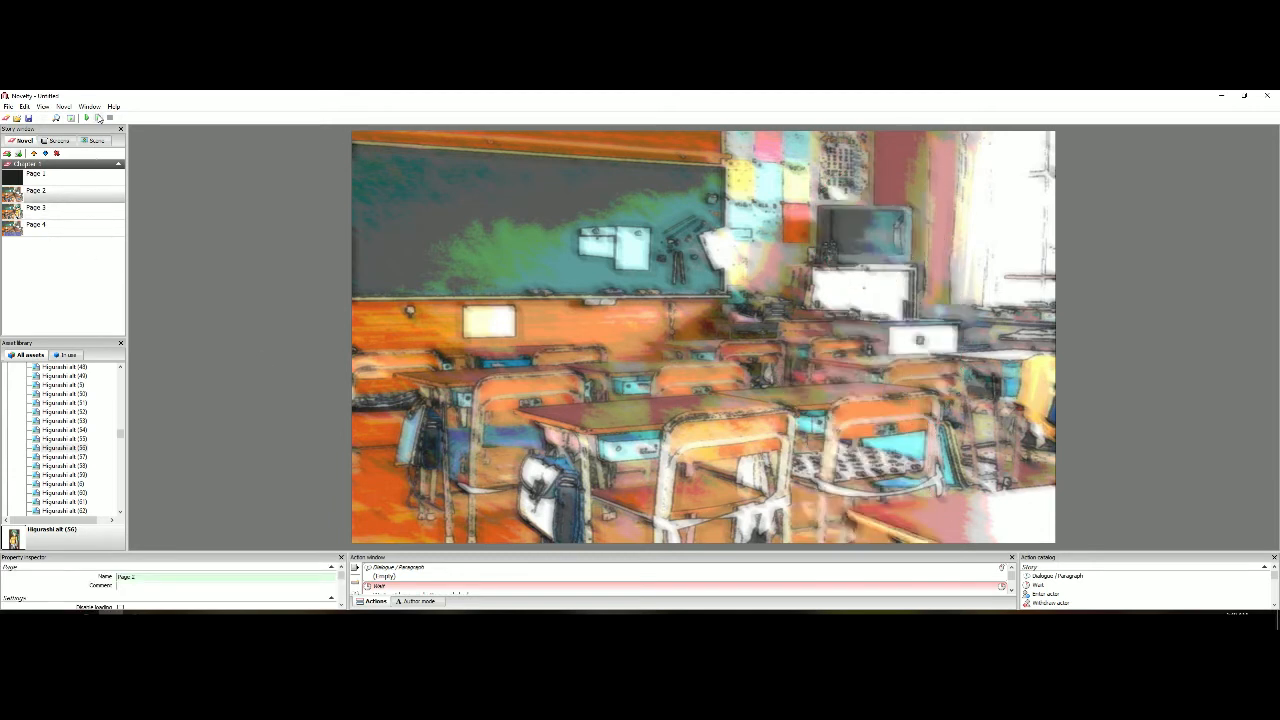
left_click(98, 118)
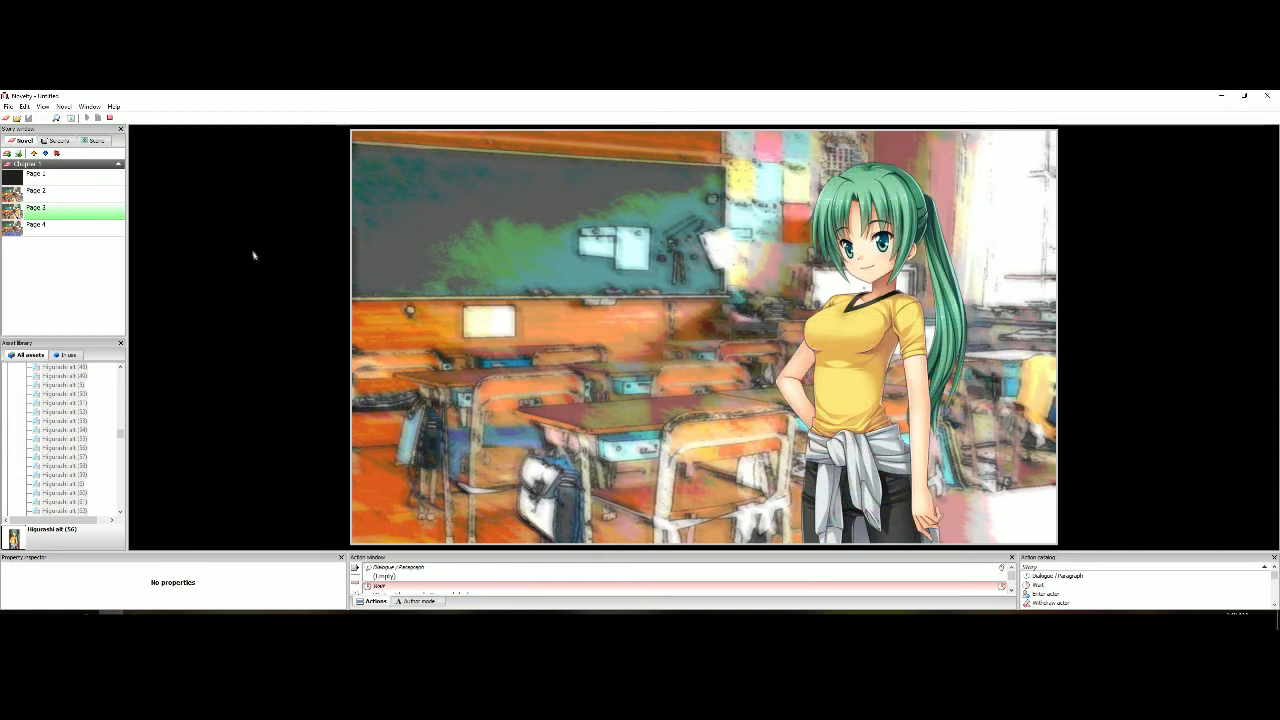
left_click(112, 118)
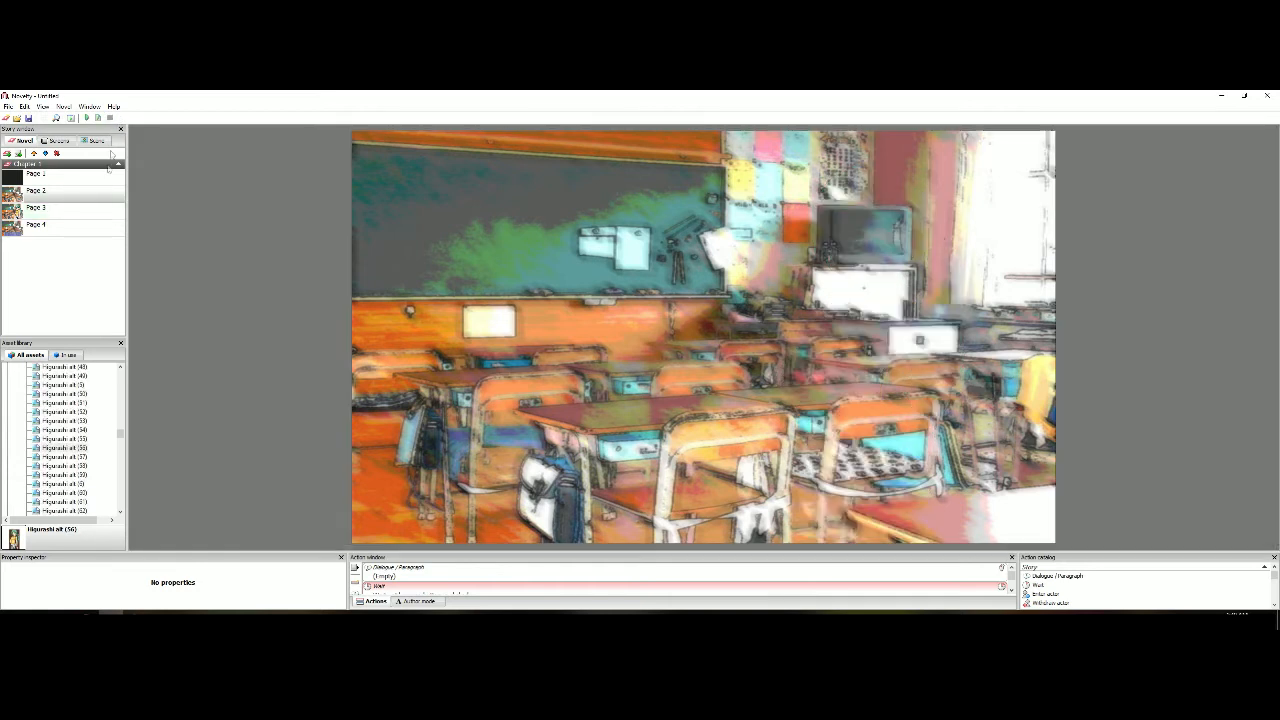
Return to Page 3 and save the novel
left_click(95, 207)
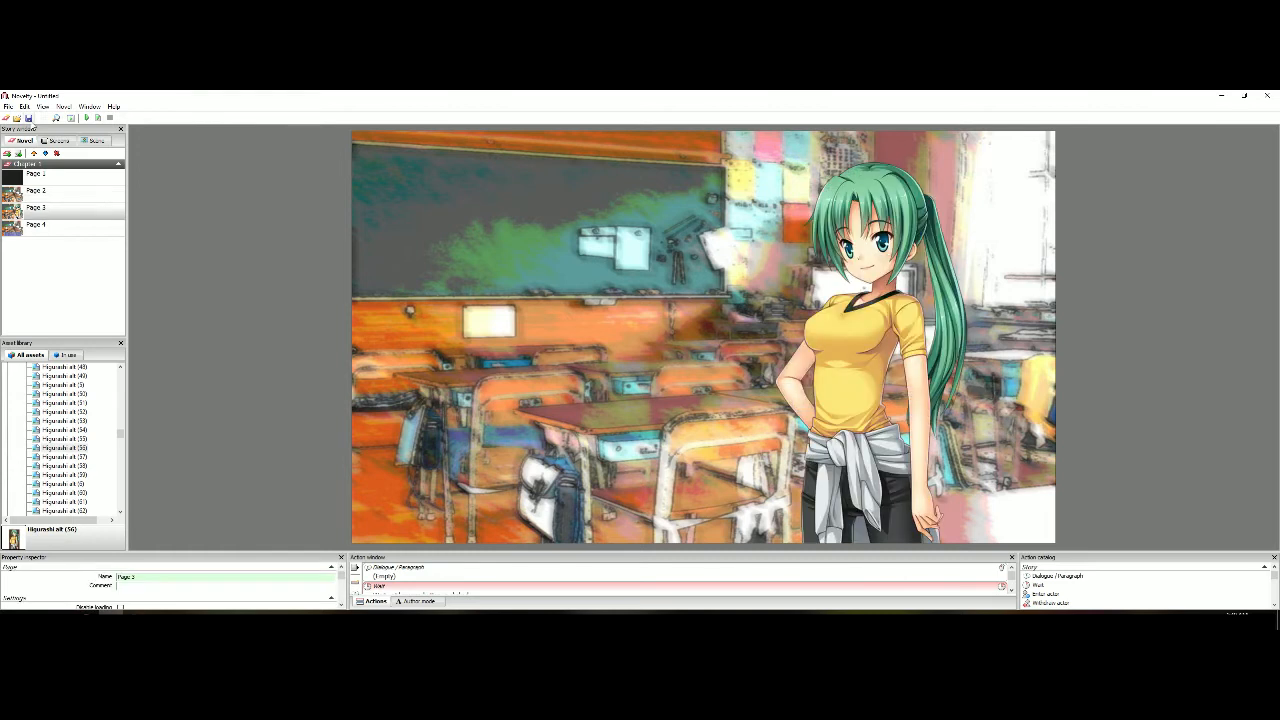
key("ctrl+s")
left_click(658, 390)
Copy the text border and its text object from Page 4 onto Page 3
left_click(98, 227)
left_click(446, 463)
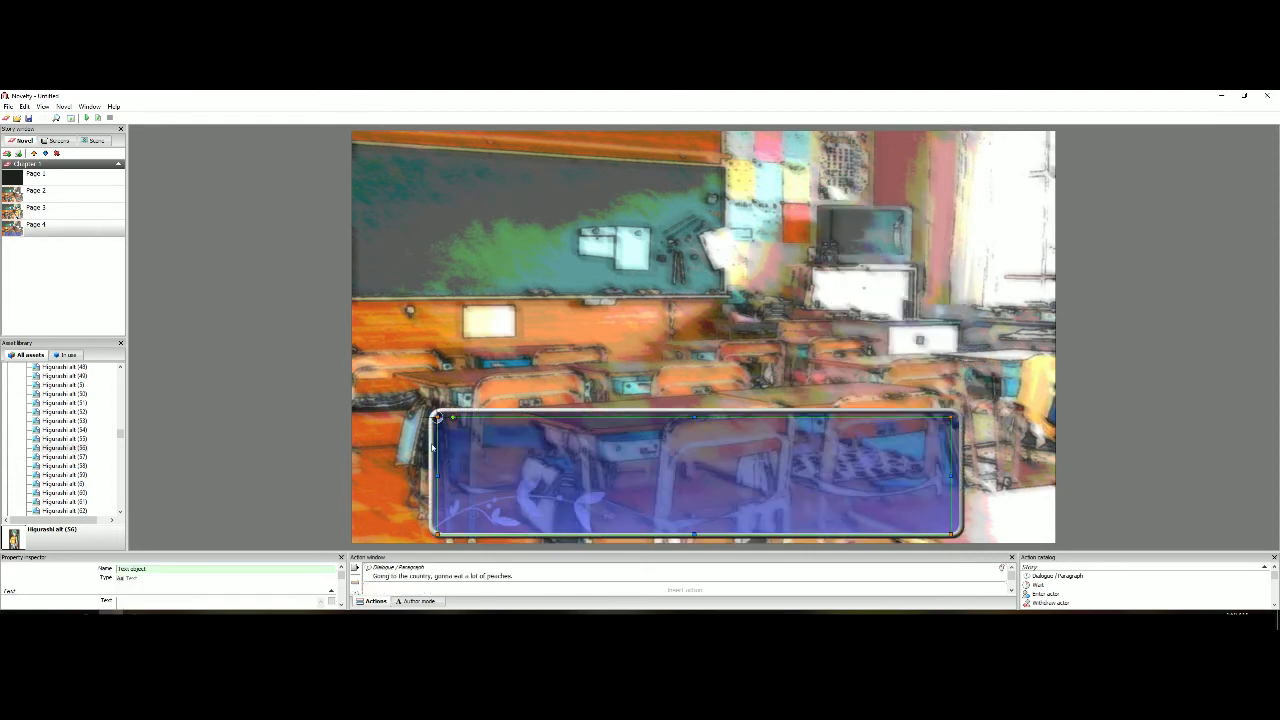
left_click(85, 216)
left_click(560, 403)
left_click(560, 404)
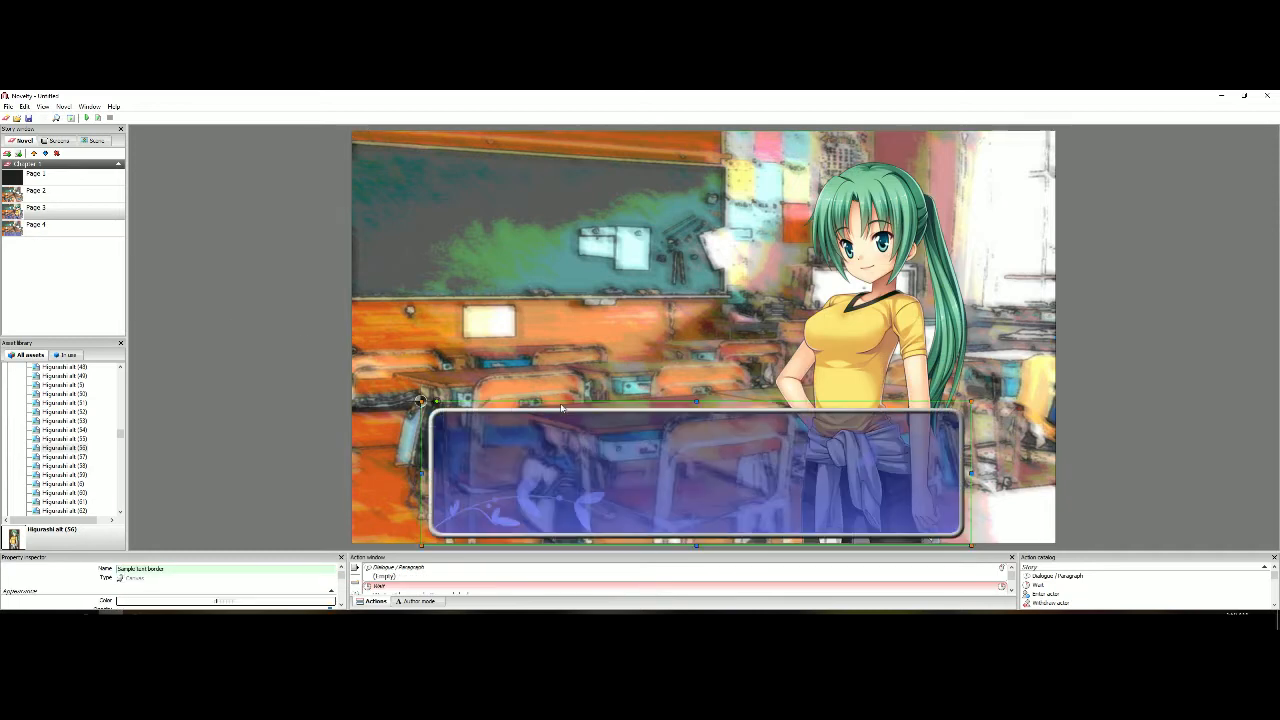
left_click(121, 230)
left_click(586, 457)
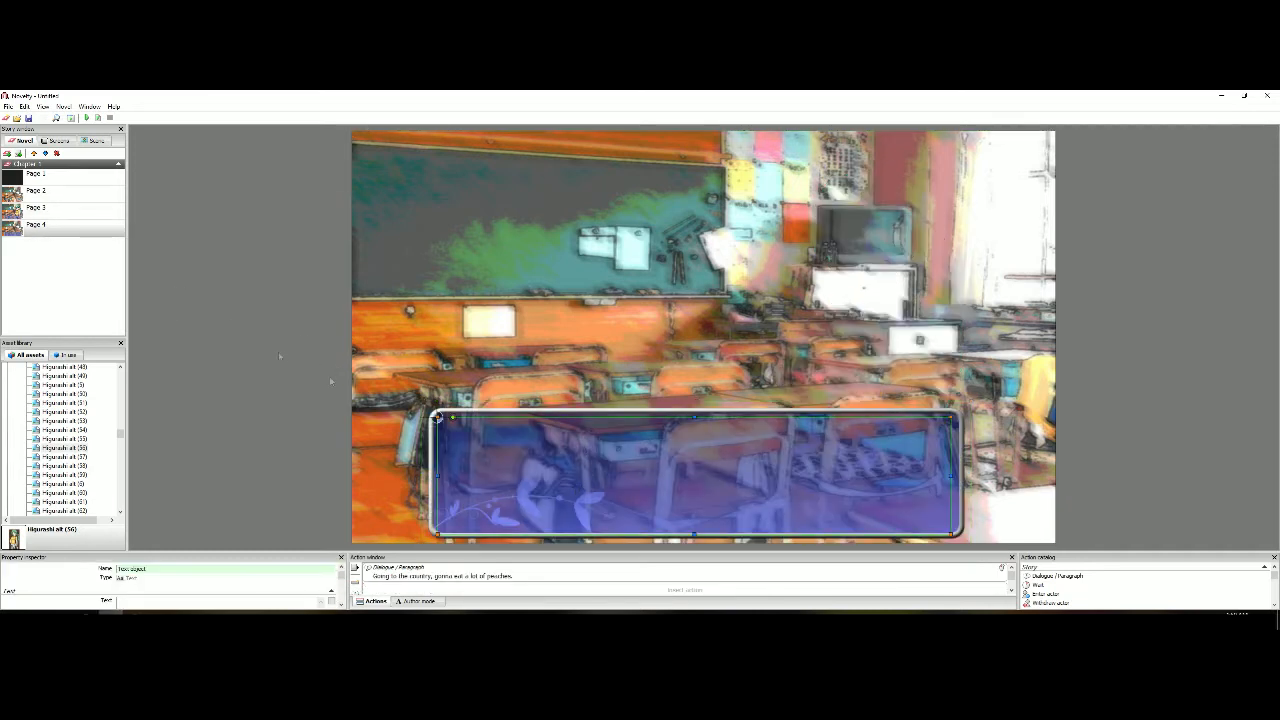
left_click(89, 213)
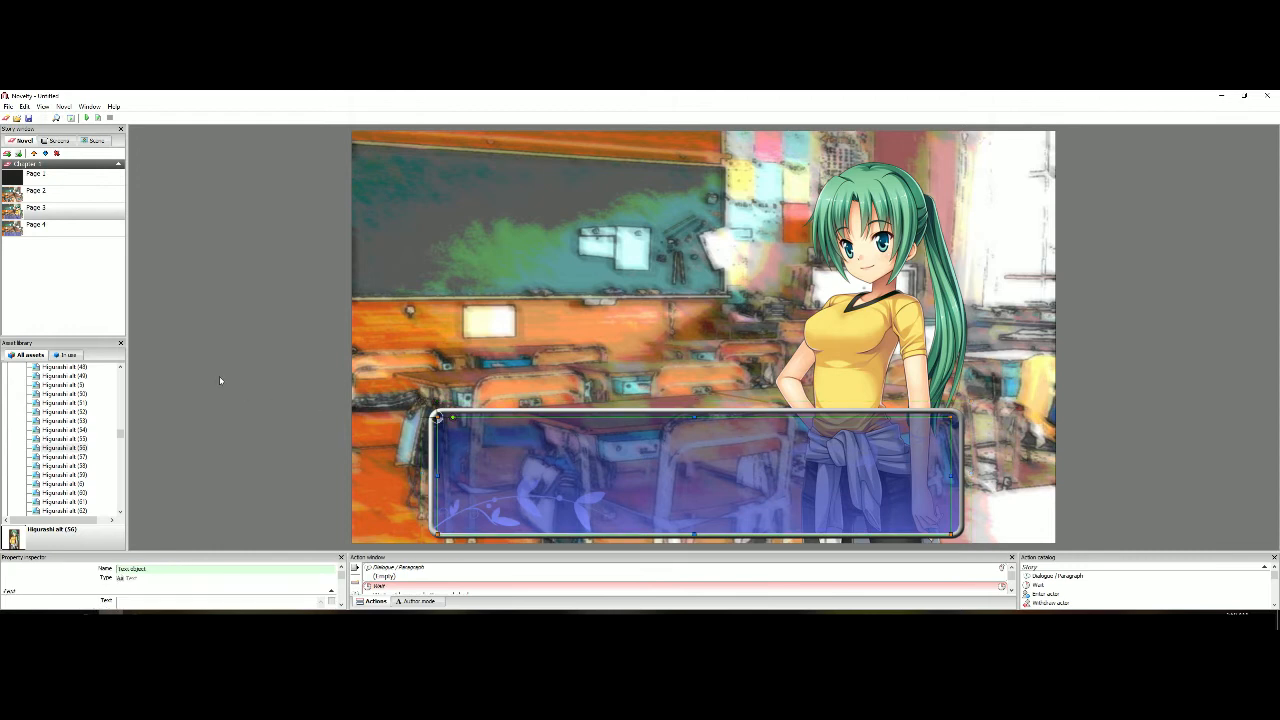
Duplicate Page 3 and rename the copy as Page 4
left_click(100, 196)
left_click(97, 210)
right_click(98, 213)
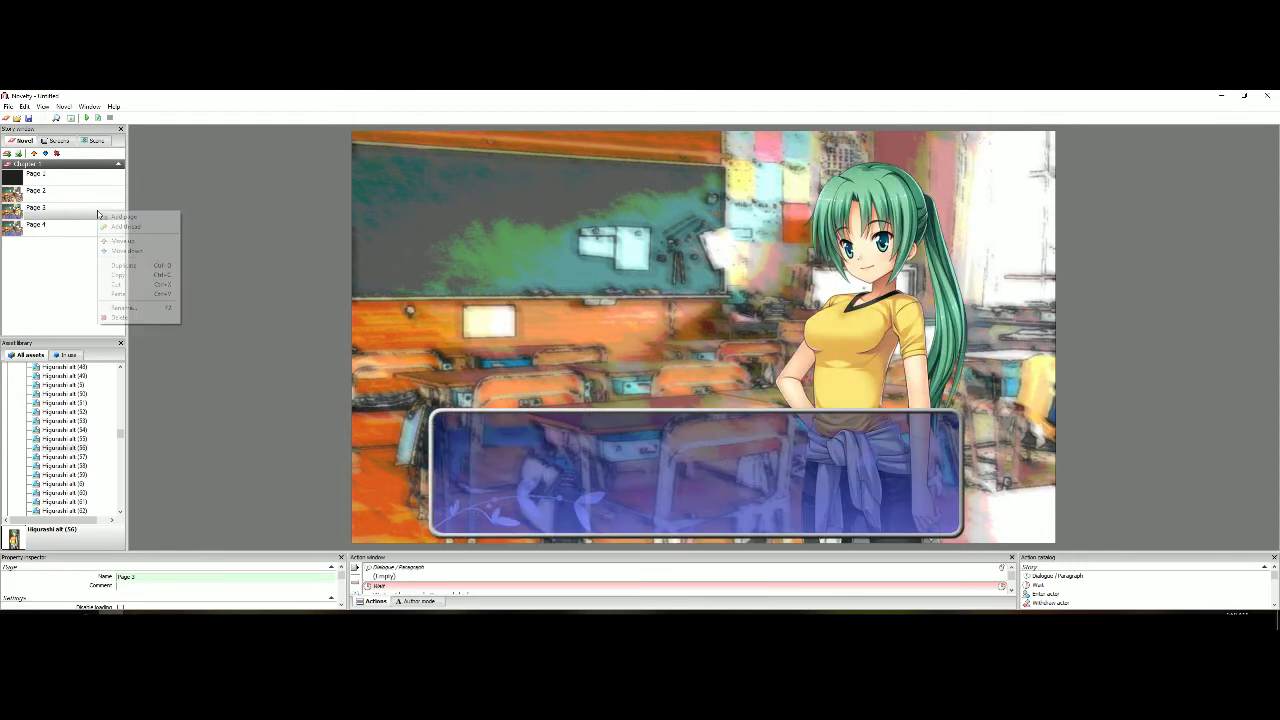
left_click(137, 267)
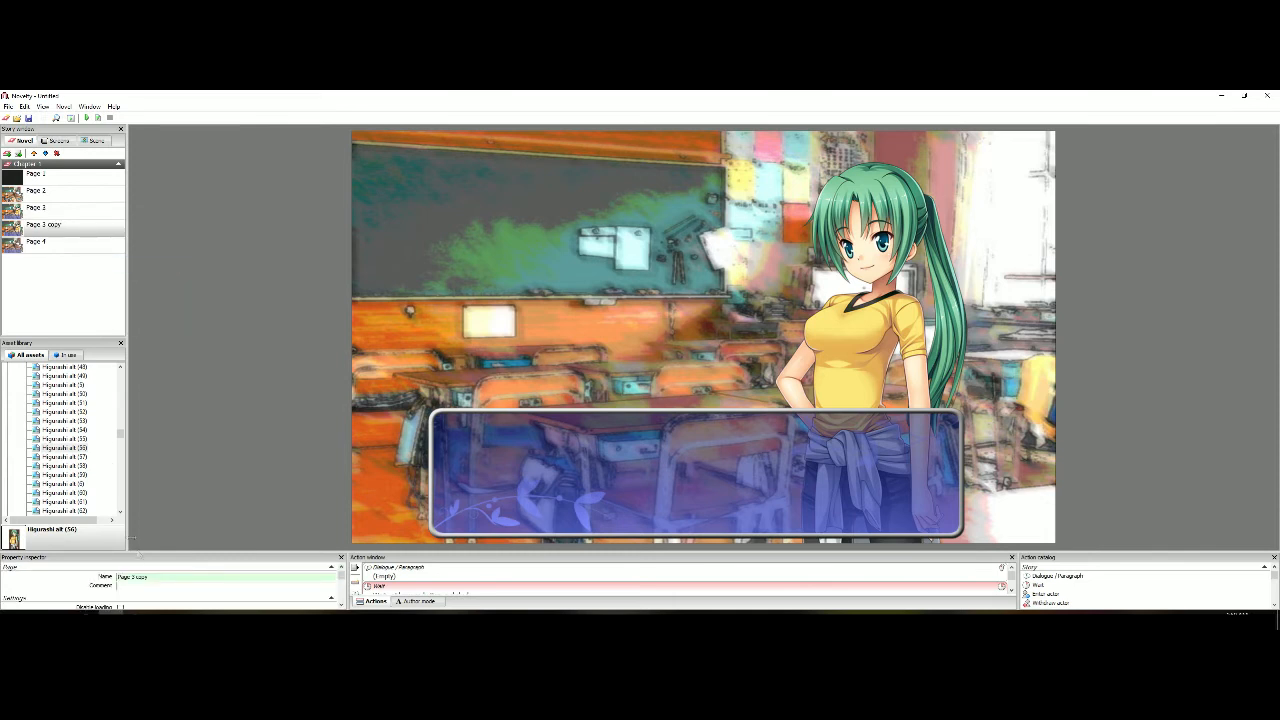
left_click_drag(153, 577, 130, 577)
type("4")
Delete the text box from the original Page 3, leaving the classroom and character
left_click(57, 209)
left_click(445, 454)
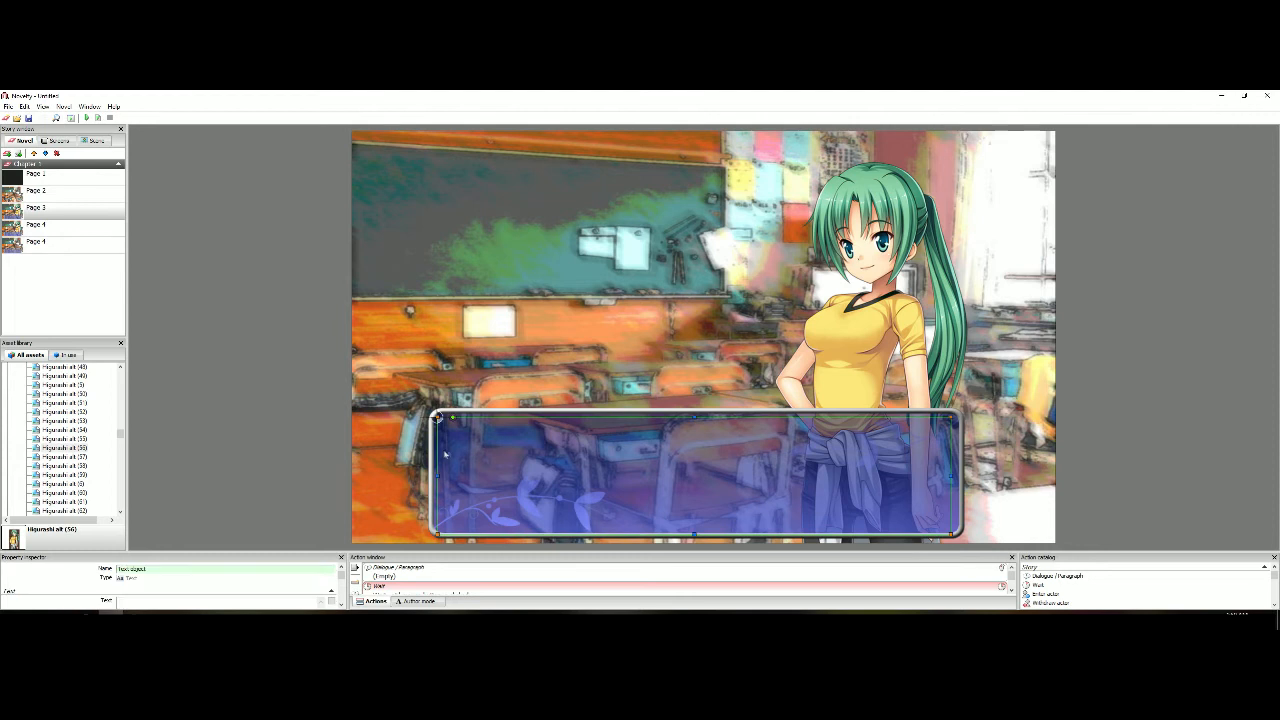
key("Delete")
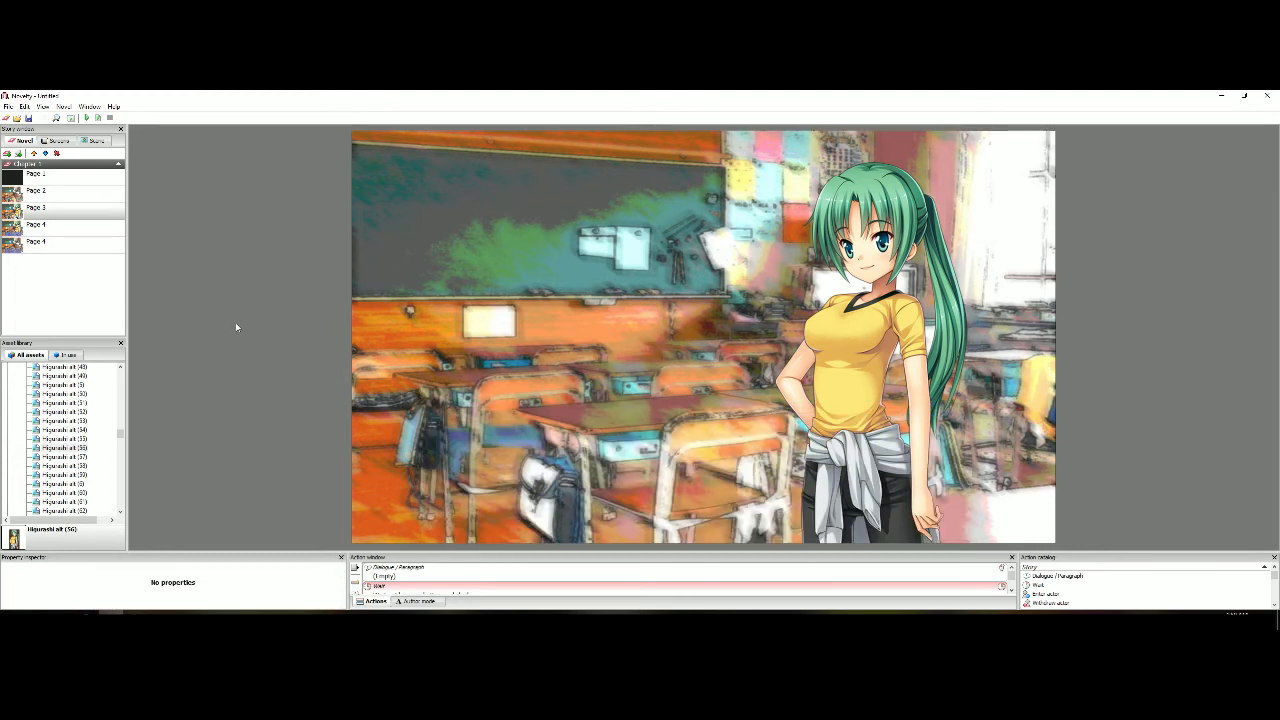
Enter the dialogue phrase "Hey, Rena! You up for some club activities?" on the duplicated Page 4
left_click(65, 231)
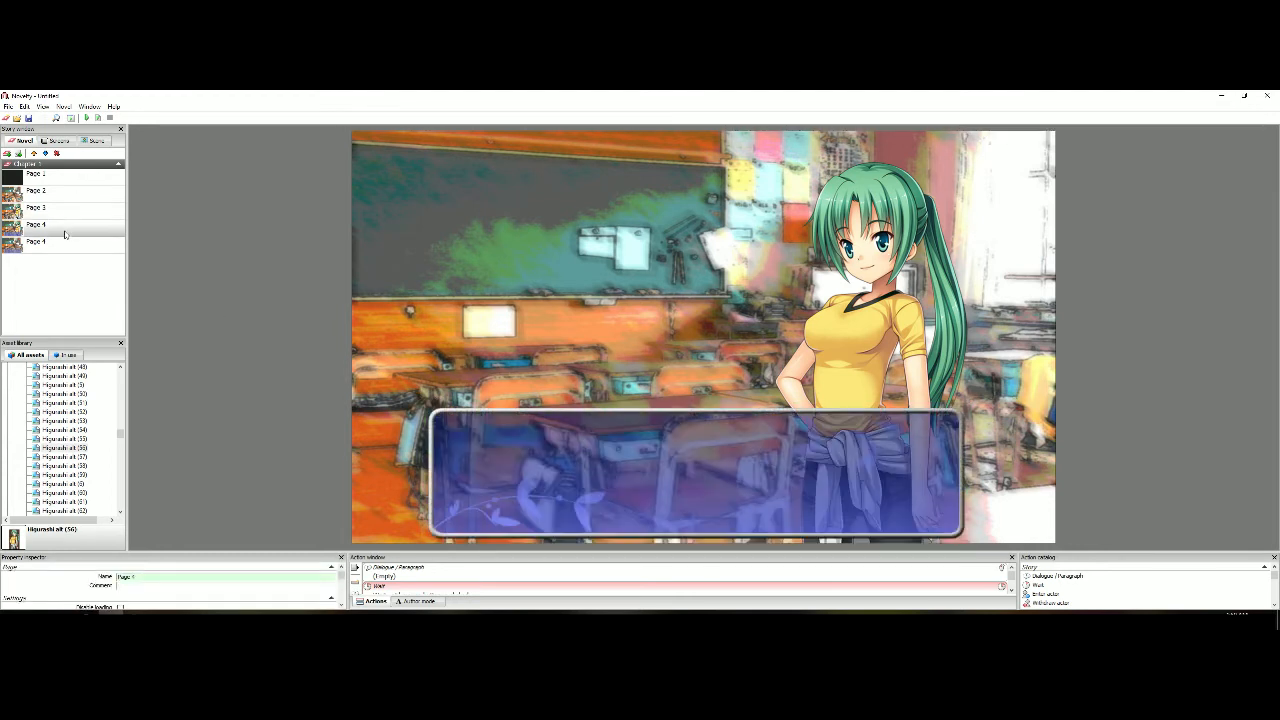
left_click(399, 577)
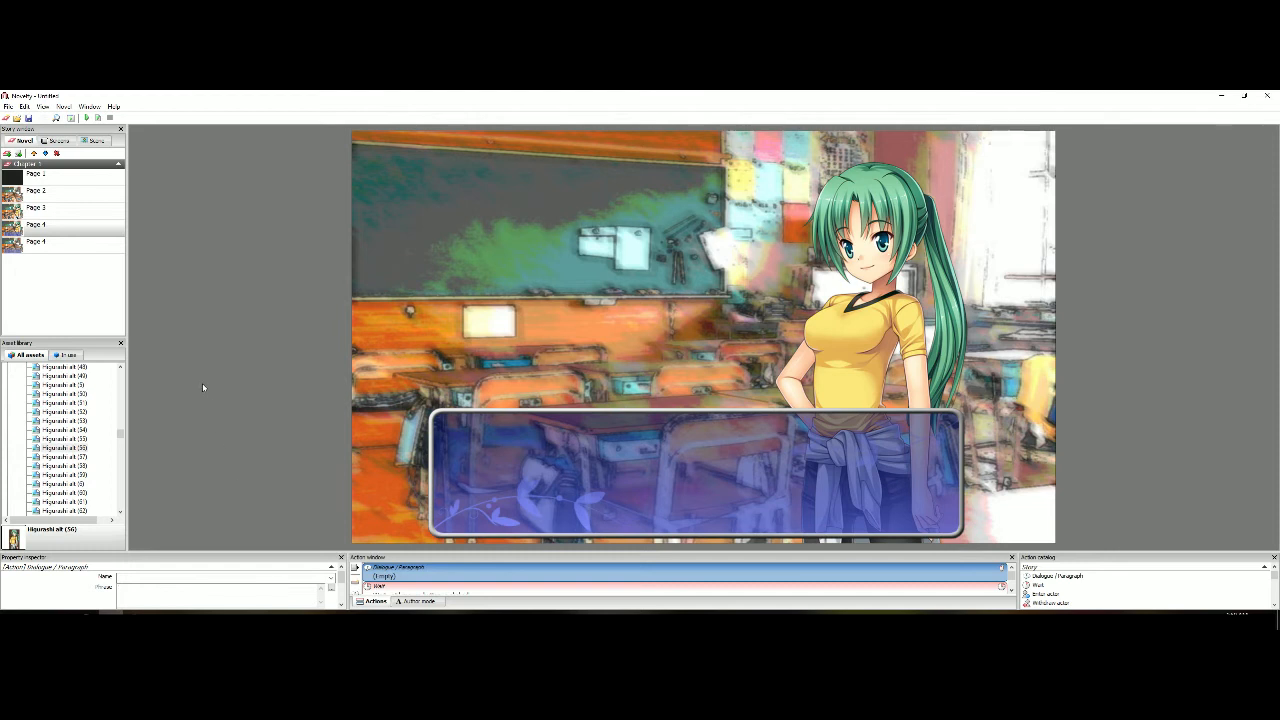
type("Hey, Rena!")
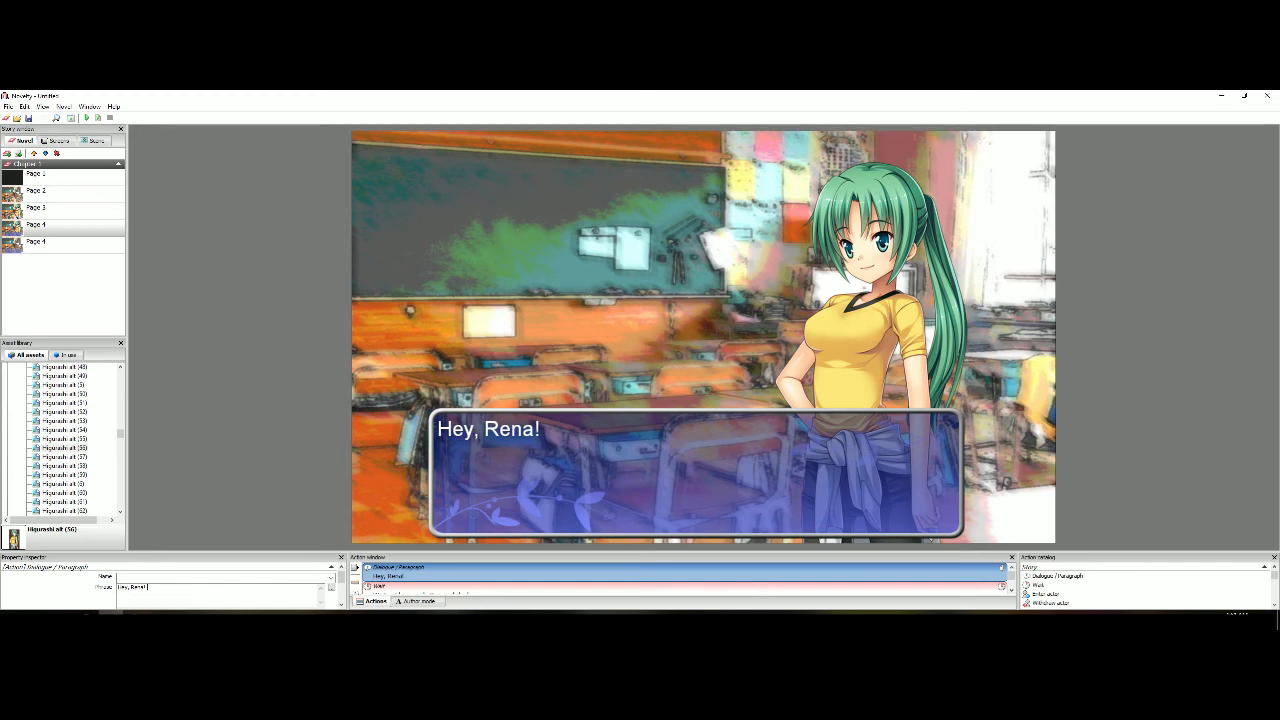
type(" You up for some cl")
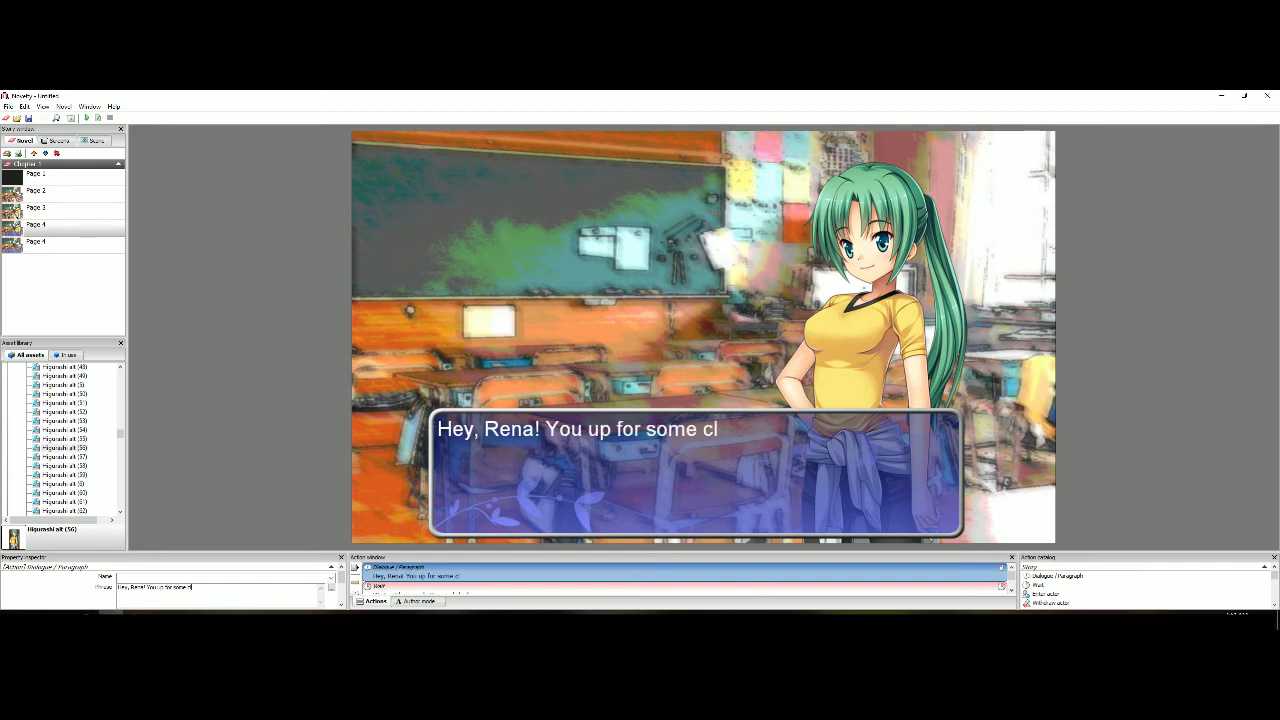
type("ub activi")
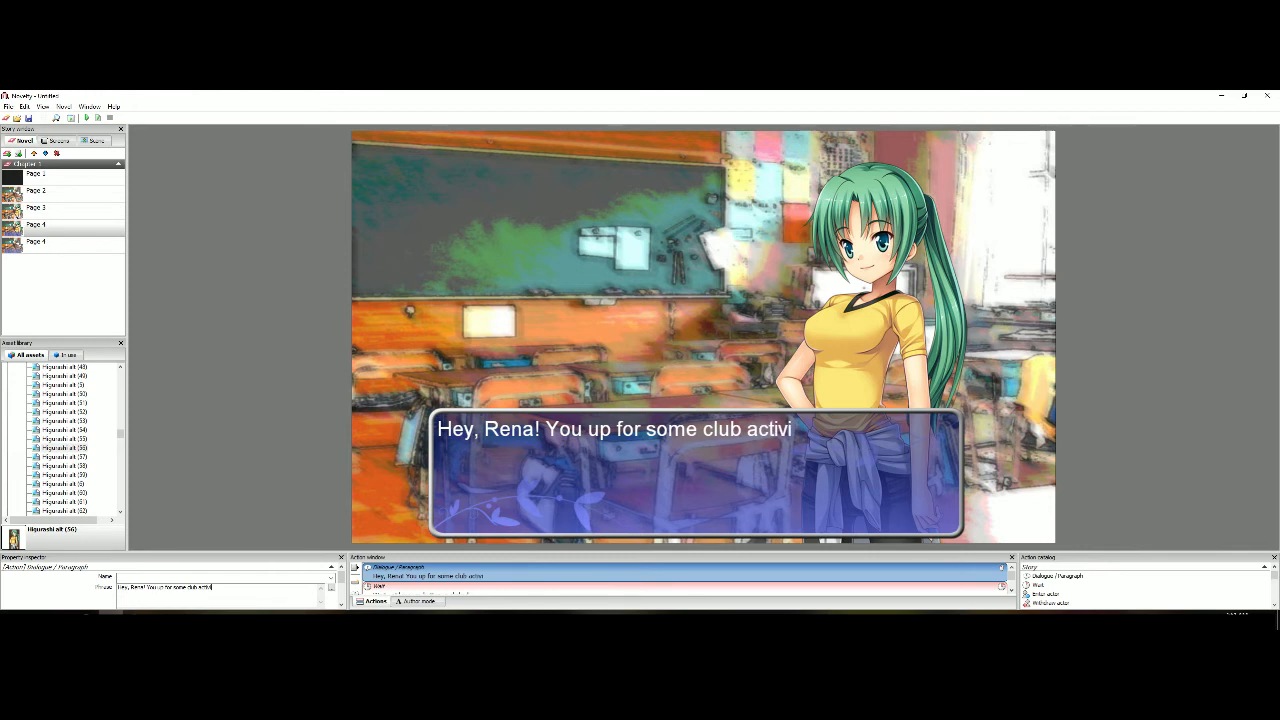
type("ties")
key("BackSpace")
key("BackSpace")
key("BackSpace")
key("BackSpace")
key("BackSpace")
type("ities?")
Preview the dialogue on the duplicated Page 4 and recheck its phrase
left_click(99, 118)
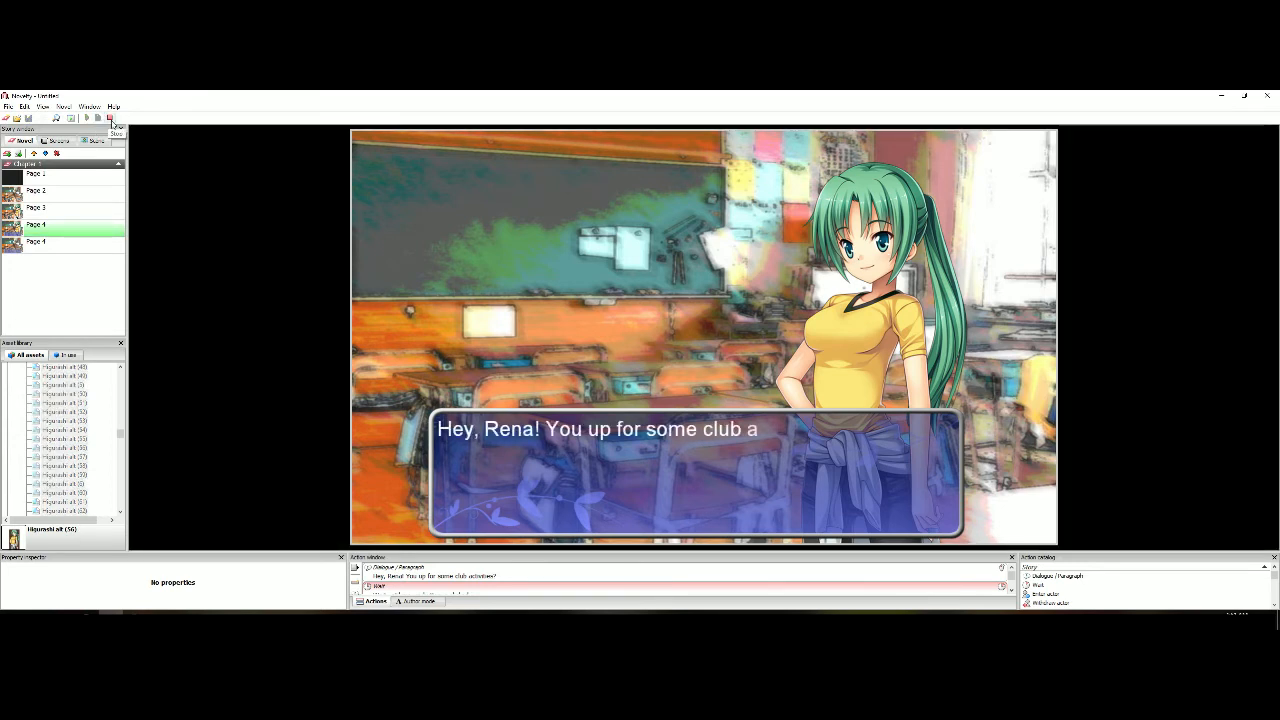
left_click(111, 119)
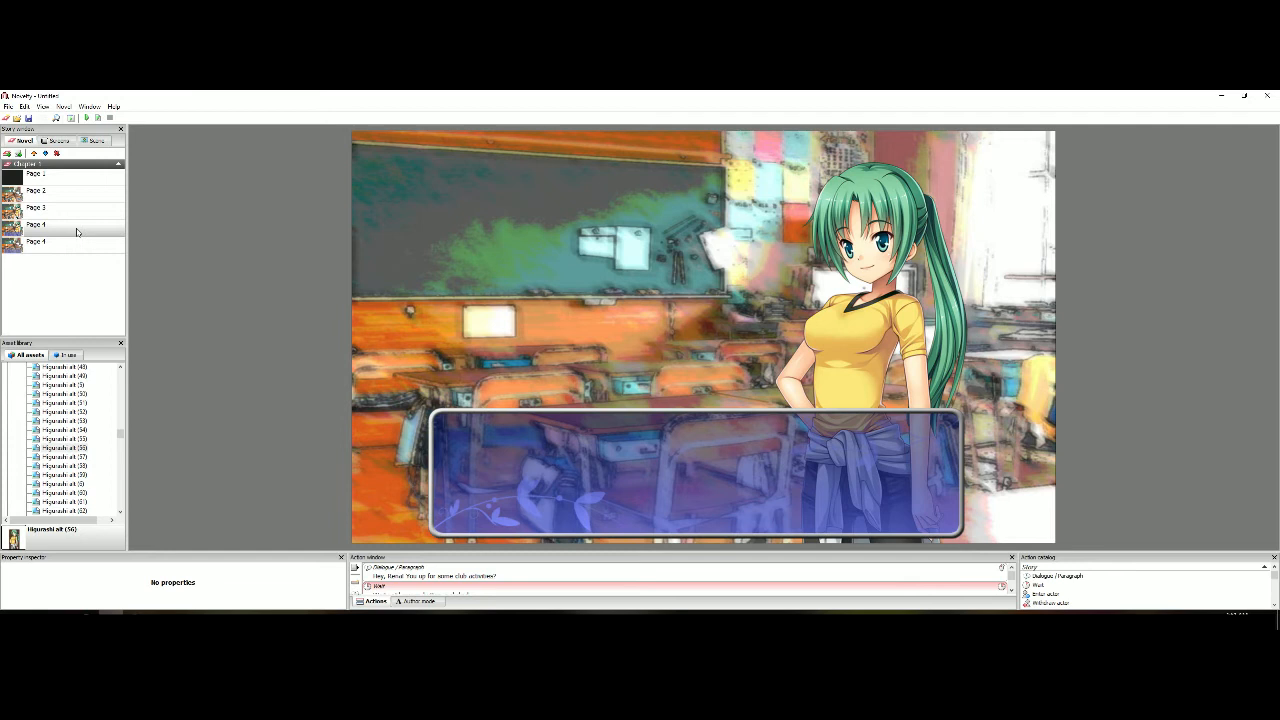
left_click(412, 575)
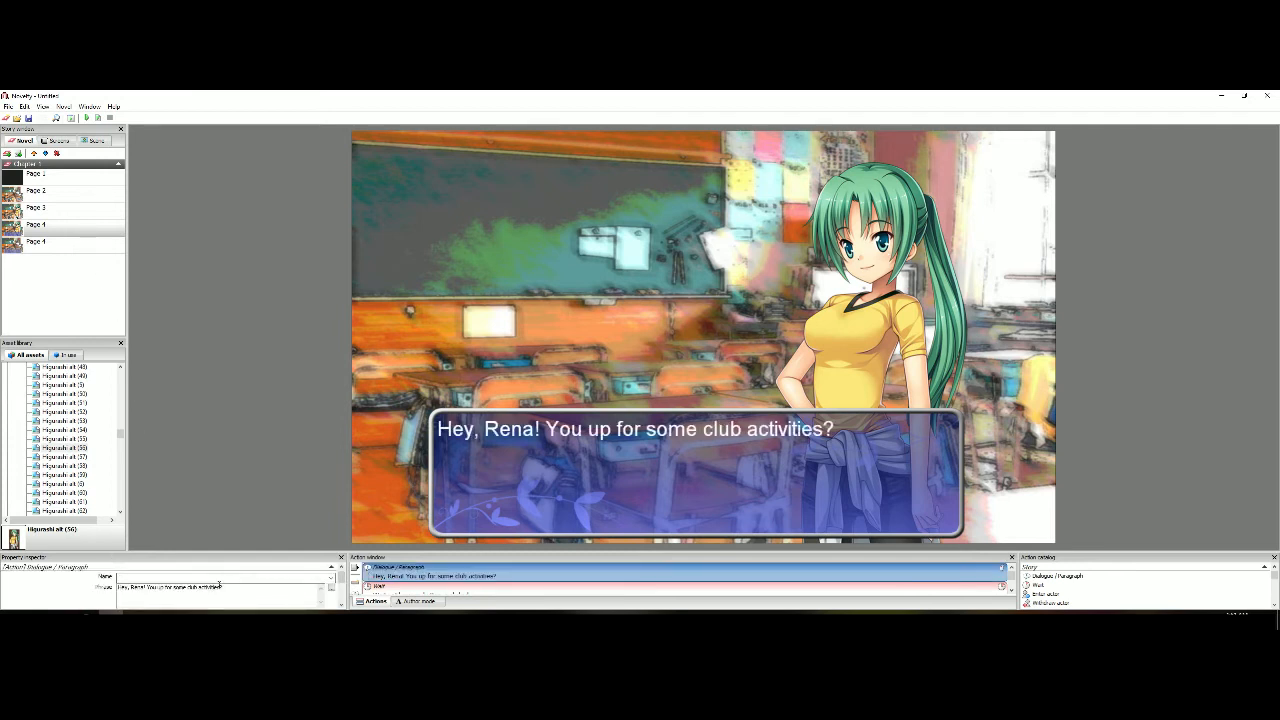
key("shift+Left")
key("shift+Left")
key("shift+Left")
key("shift+Left")
key("shift+Left")
key("shift+Left")
key("Right")
left_click(213, 399)
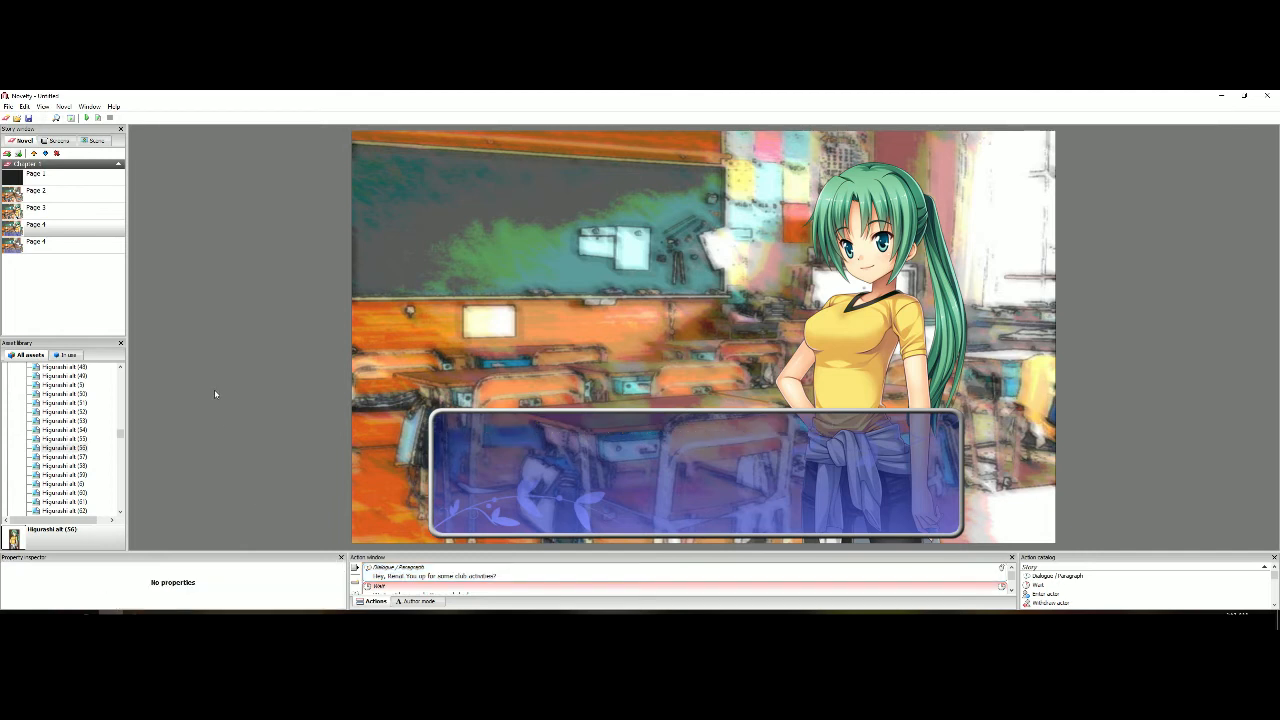
Set the Simple fade animation speed of the duplicated Page 4's text object to 35
left_click(564, 504)
left_click_drag(343, 577, 341, 587)
left_click(174, 592)
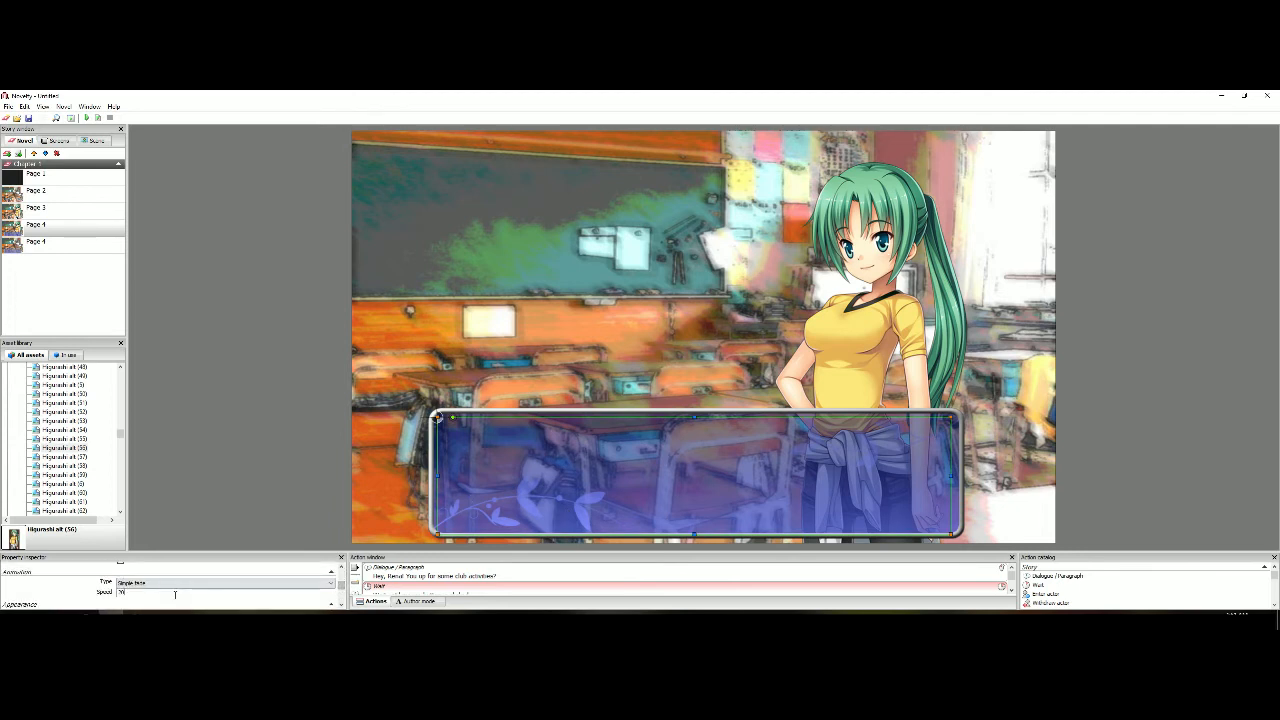
key("BackSpace")
key("BackSpace")
type("15")
Preview the dialogue at the new speed and reopen the text object's animation settings
left_click(98, 118)
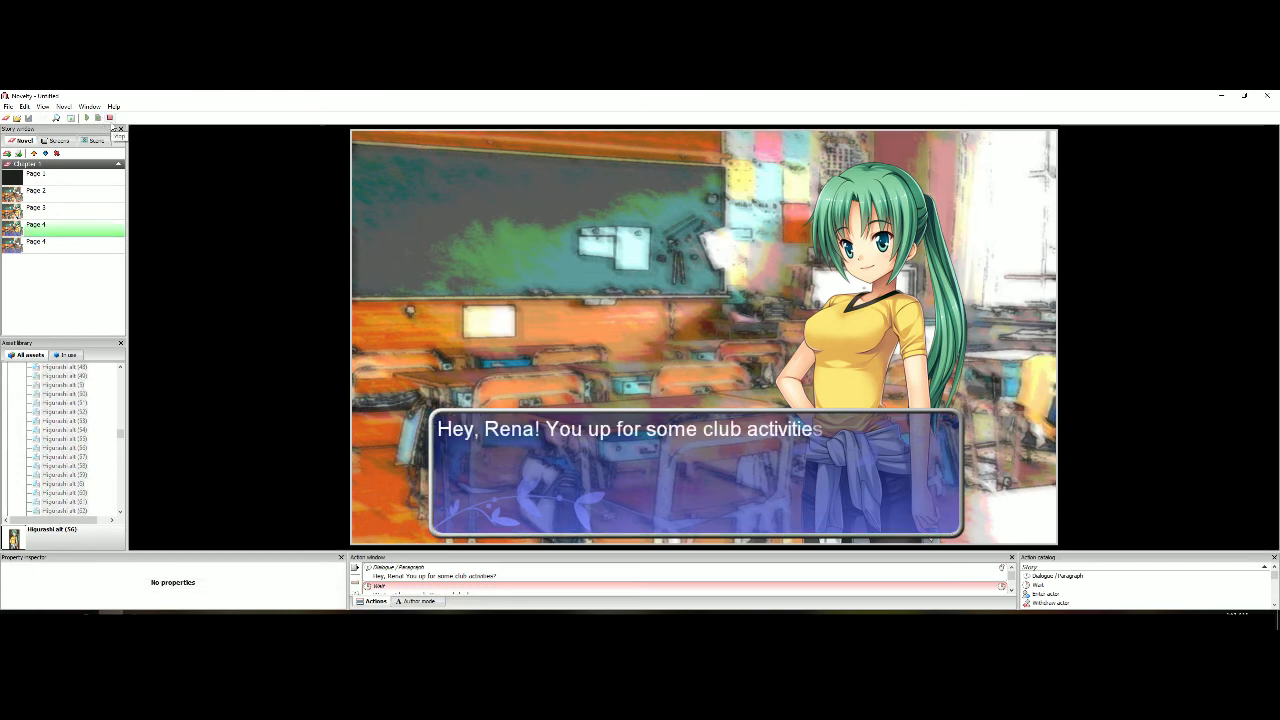
left_click(110, 118)
left_click(509, 455)
left_click_drag(343, 574, 344, 586)
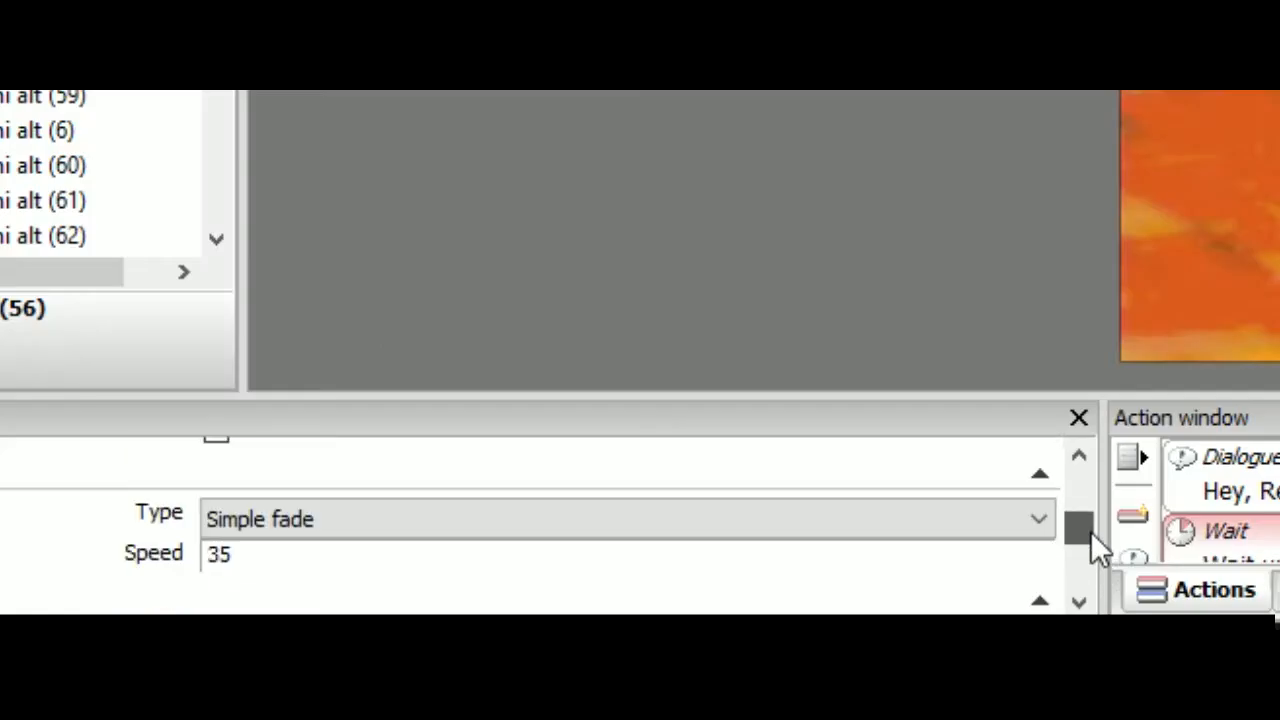
Set the text object's animation type to Smooth fade and its speed to 40
left_click(794, 530)
left_click(300, 628)
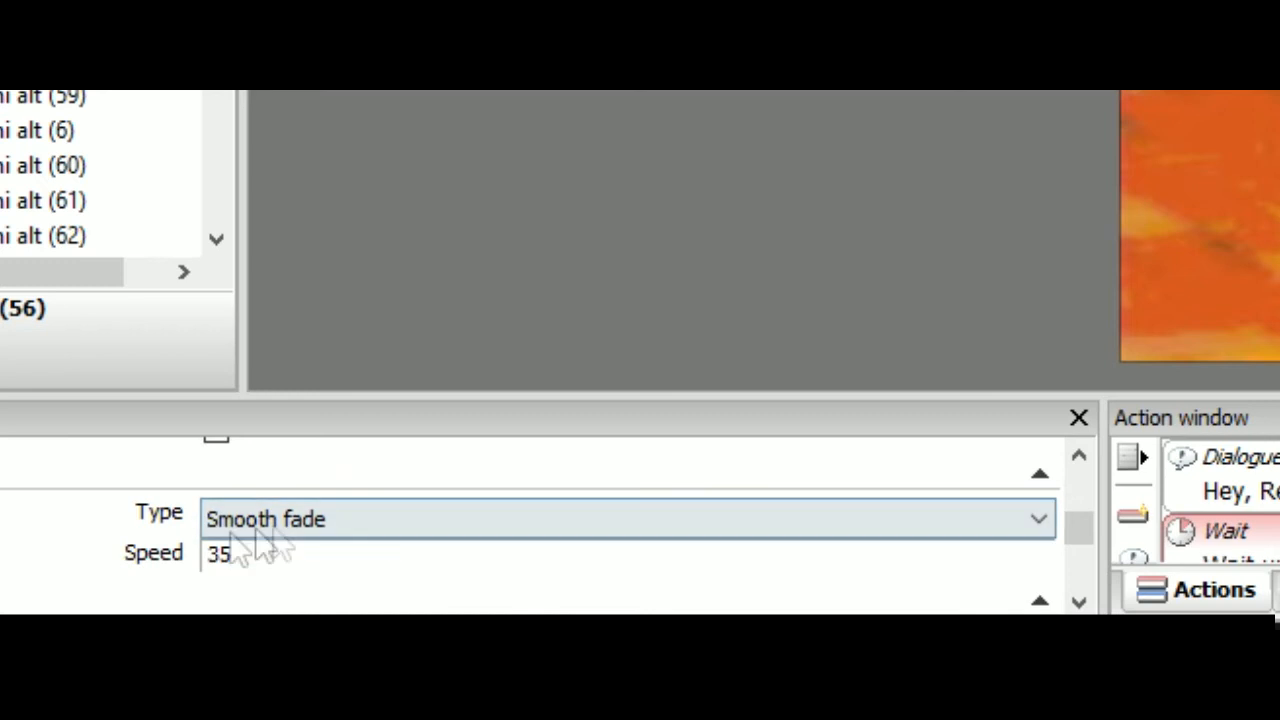
left_click(231, 553)
key("BackSpace")
key("BackSpace")
type("40")
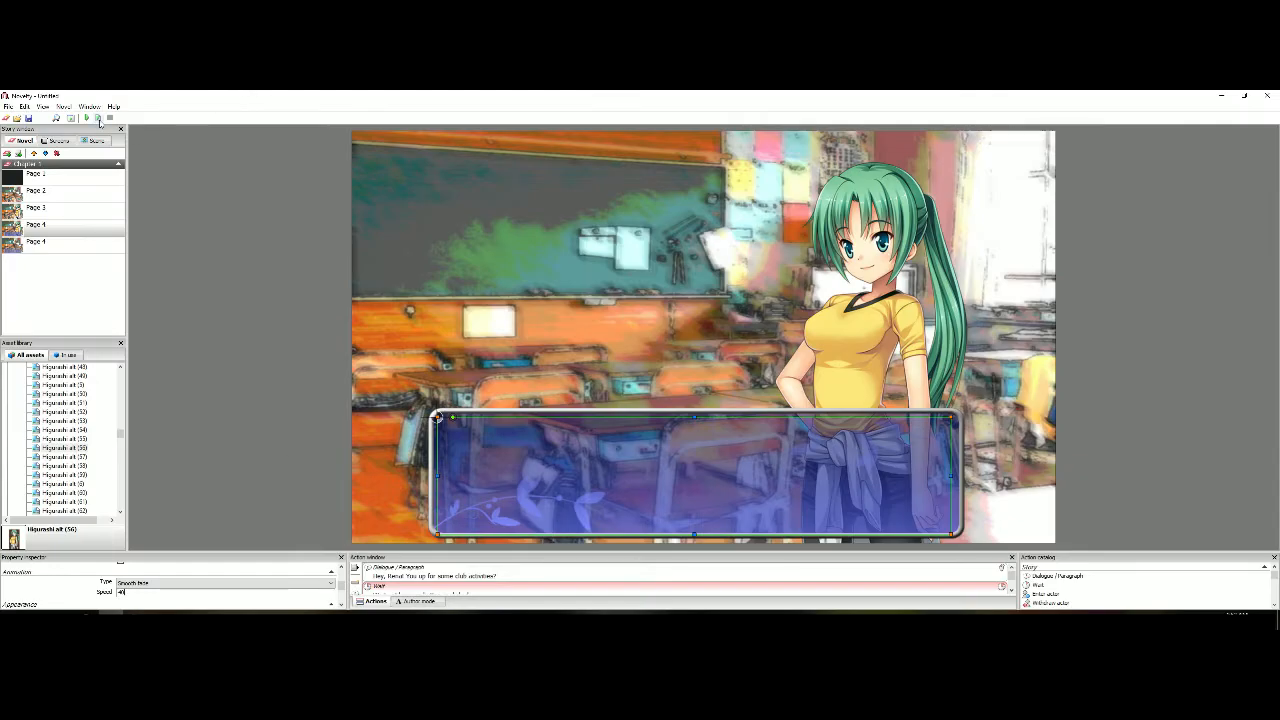
Preview the dialogue page with its new text animation and play the novel again from Page 1
left_click(98, 119)
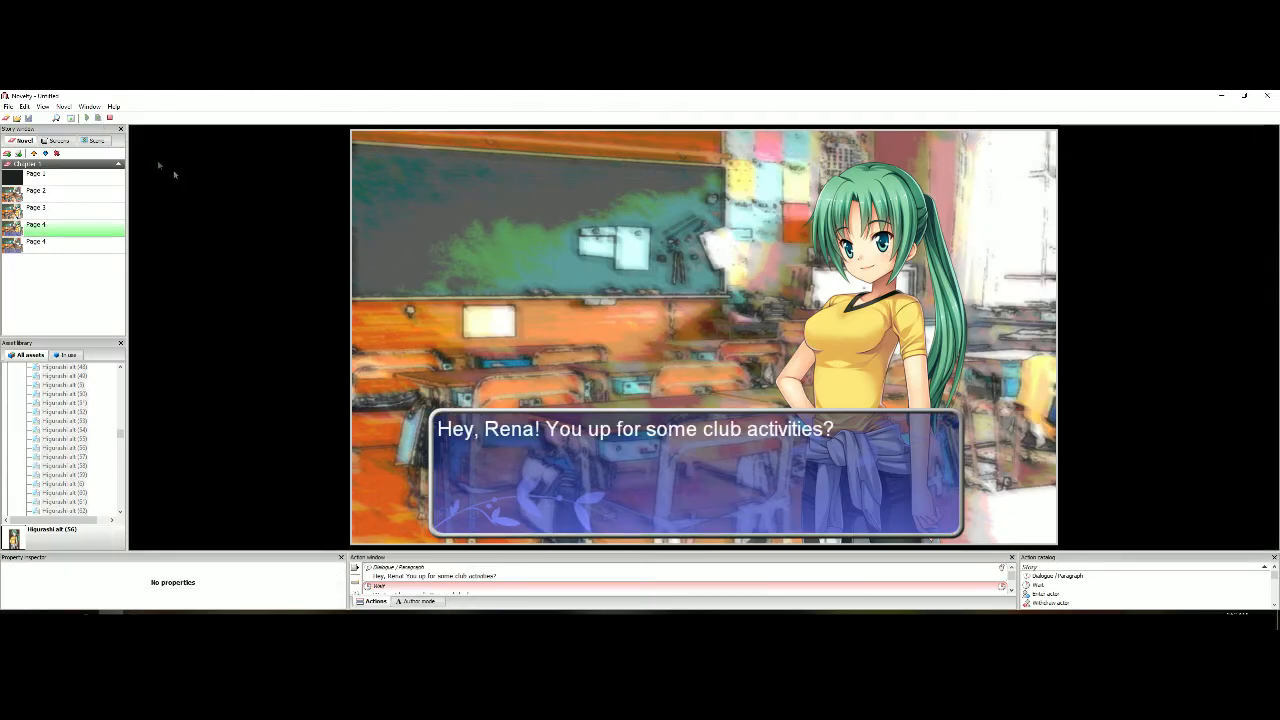
left_click(110, 118)
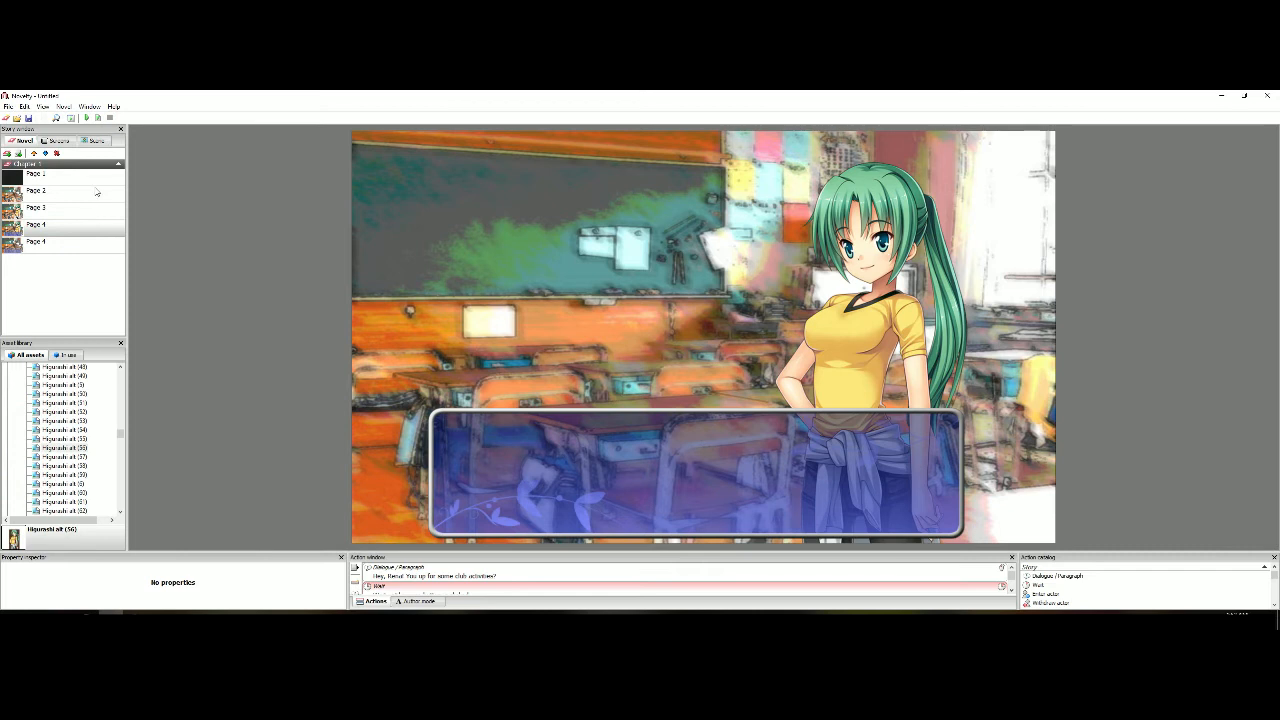
left_click(97, 176)
left_click(98, 119)
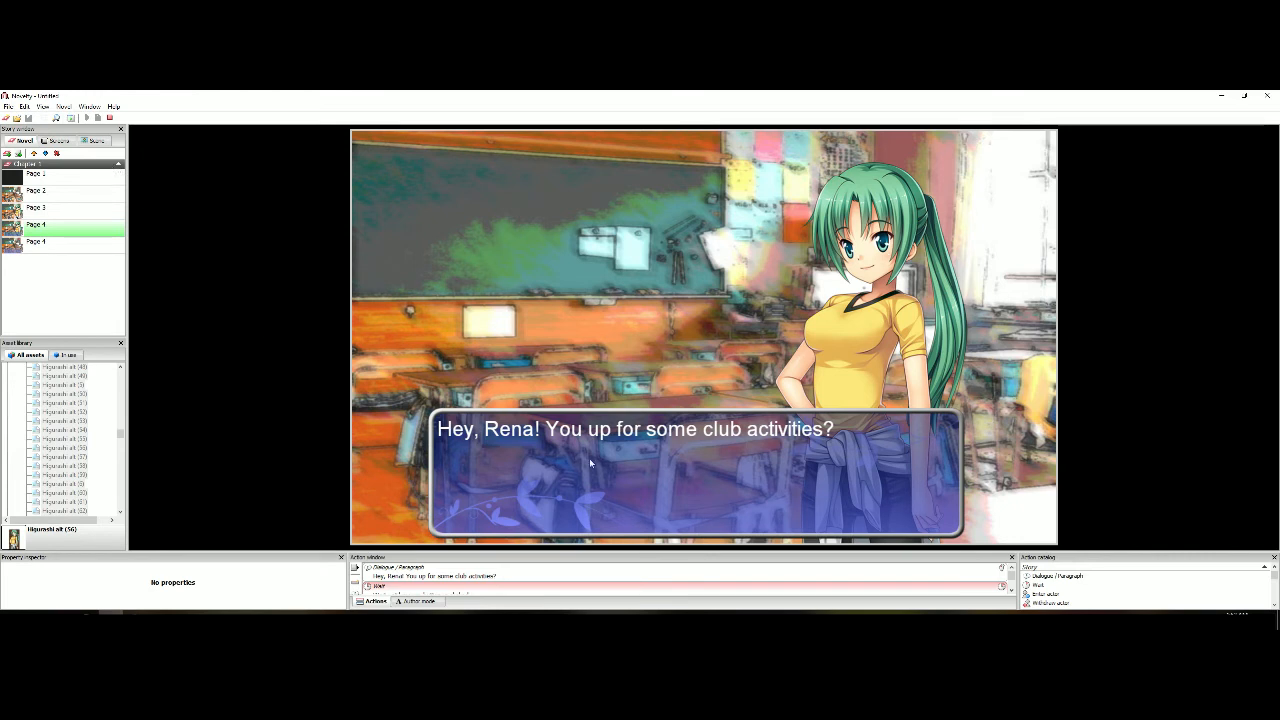
left_click(110, 118)
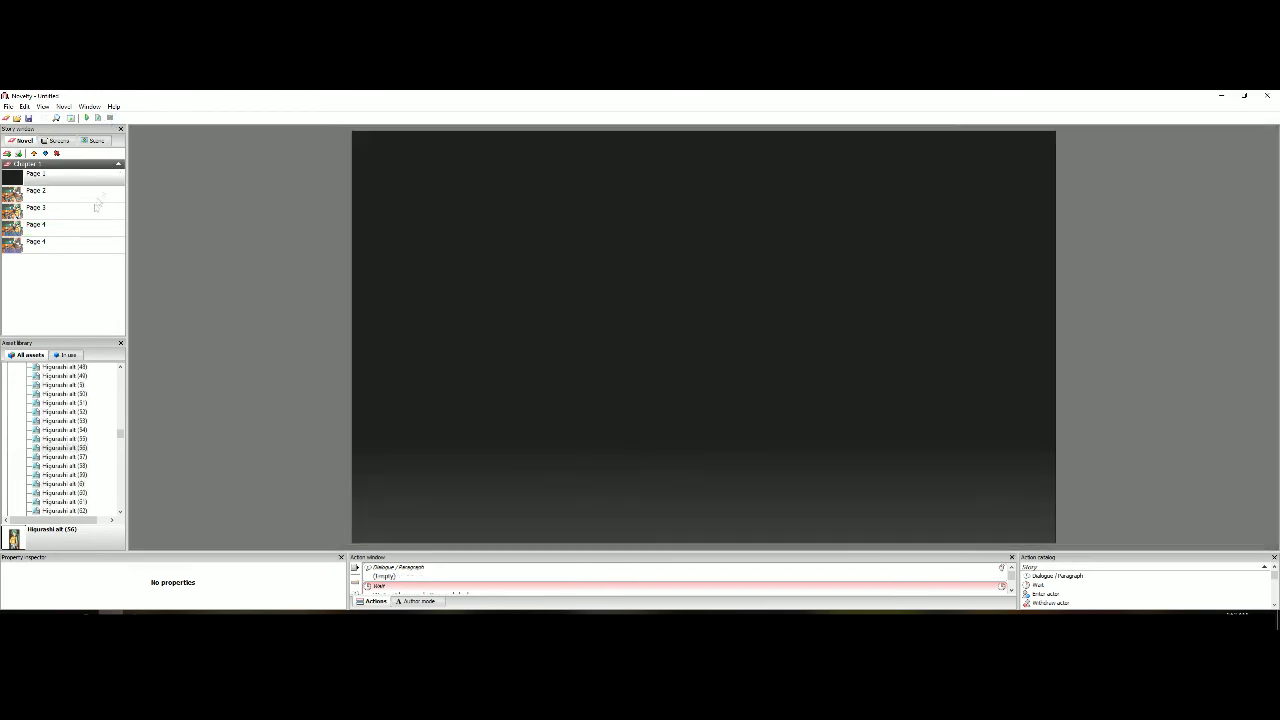
Delete the Wait action that waits for a mouse click from Page 3
left_click(91, 213)
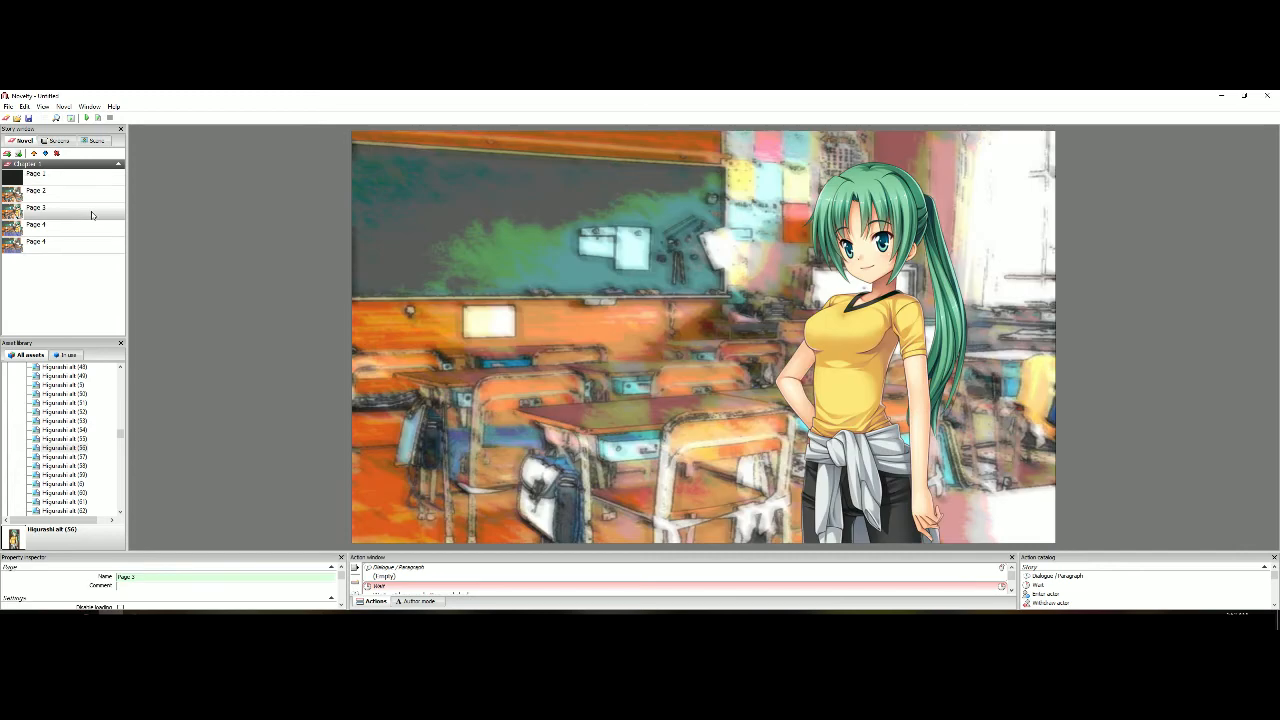
left_click(551, 586)
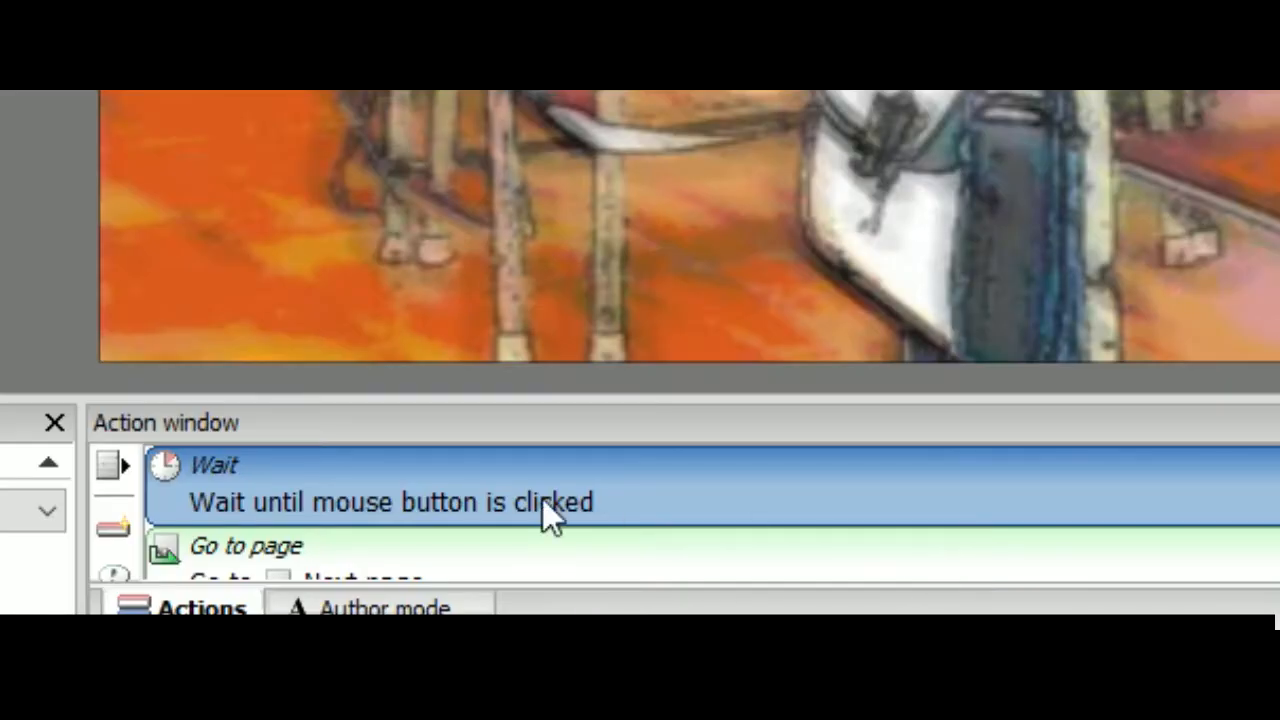
key("Delete")
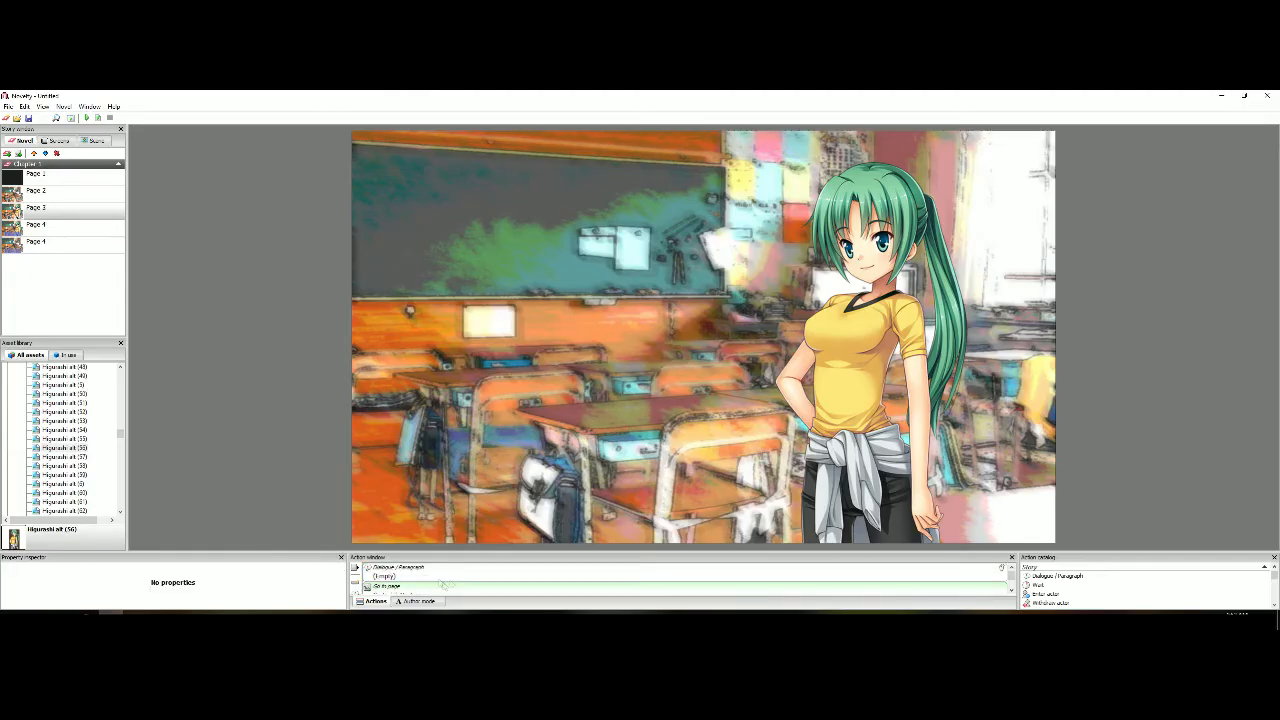
Play the novel from Page 1 to check the transition from Page 3 to the dialogue page
left_click(90, 177)
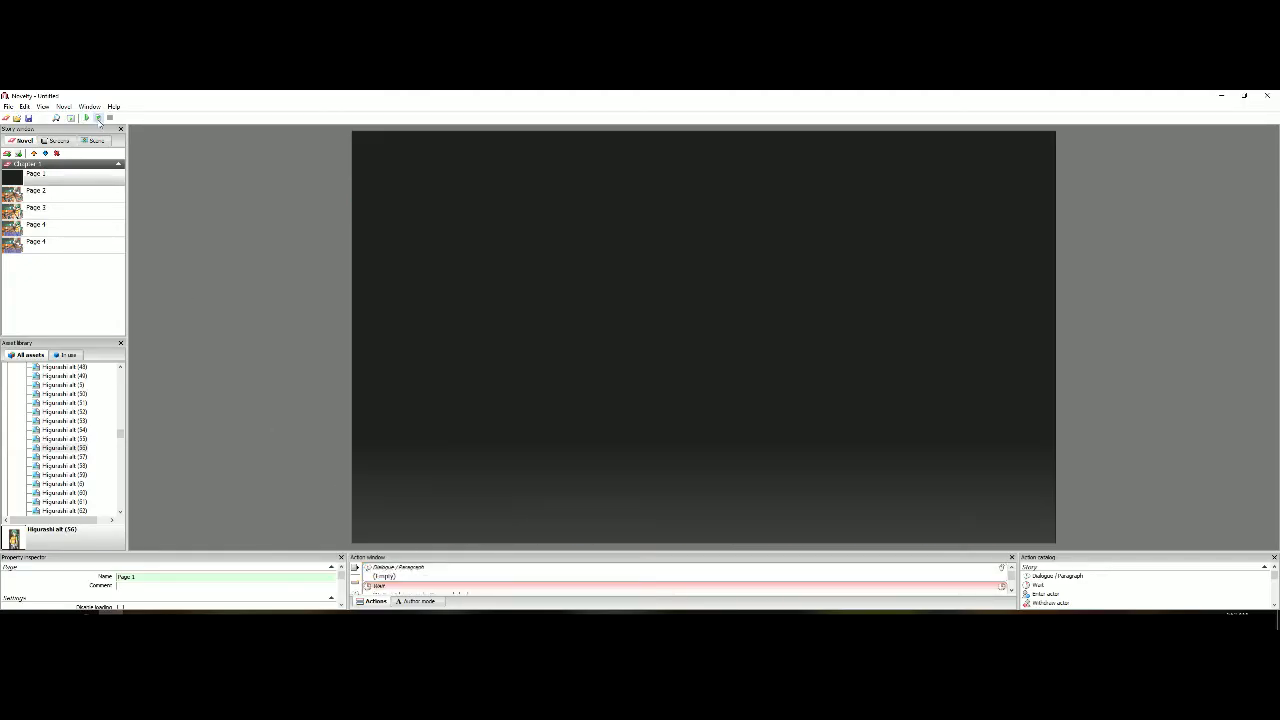
left_click(87, 118)
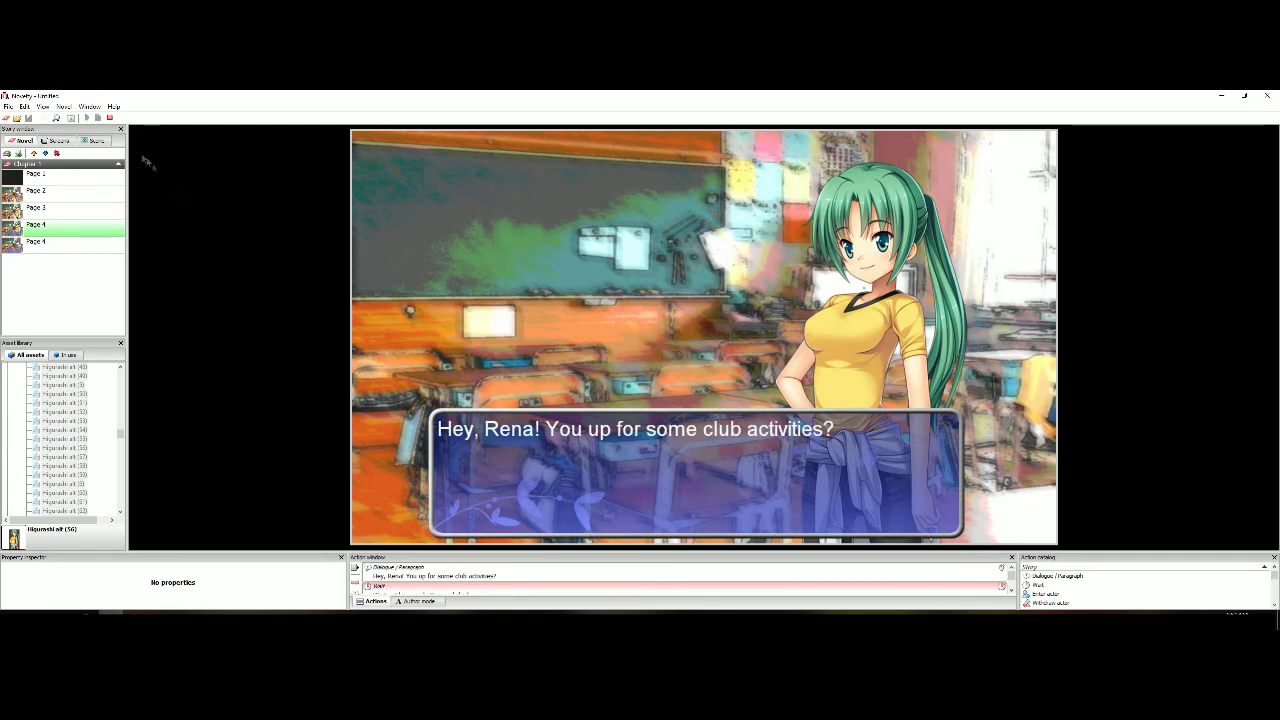
left_click(110, 118)
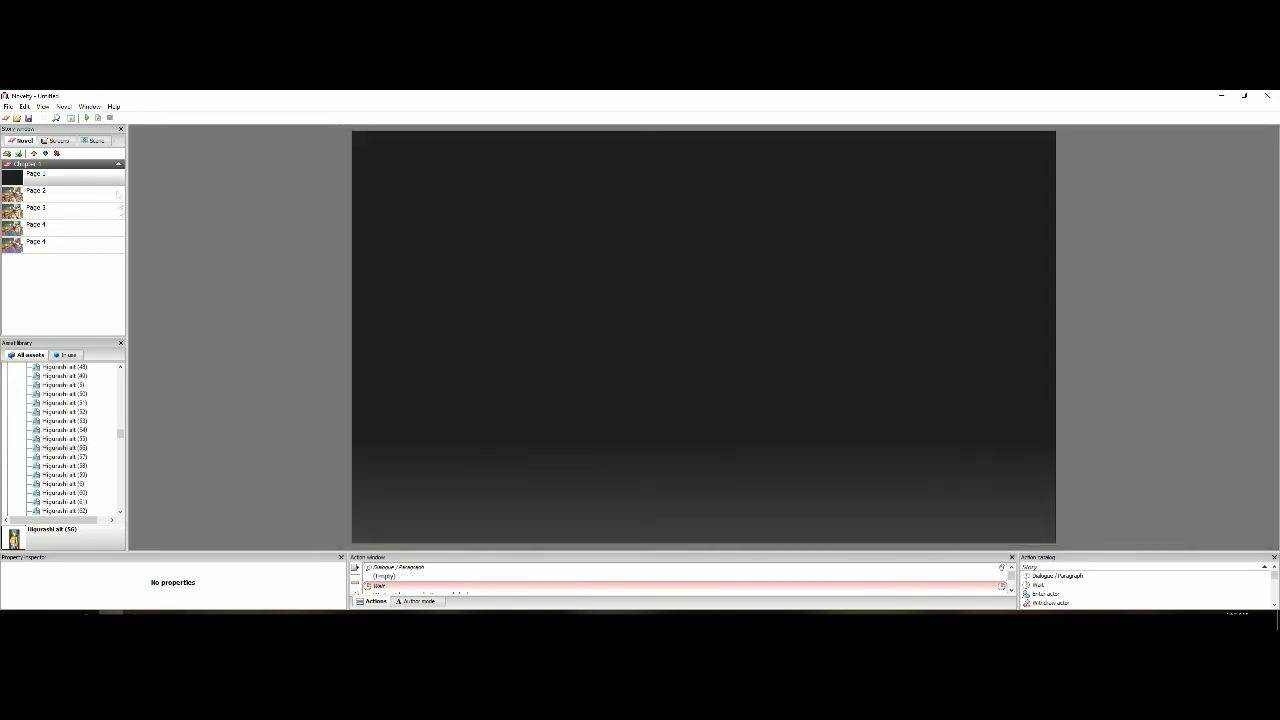
Duplicate the Page 4 that shows the green-haired character and rename the copy Page 5
left_click(107, 230)
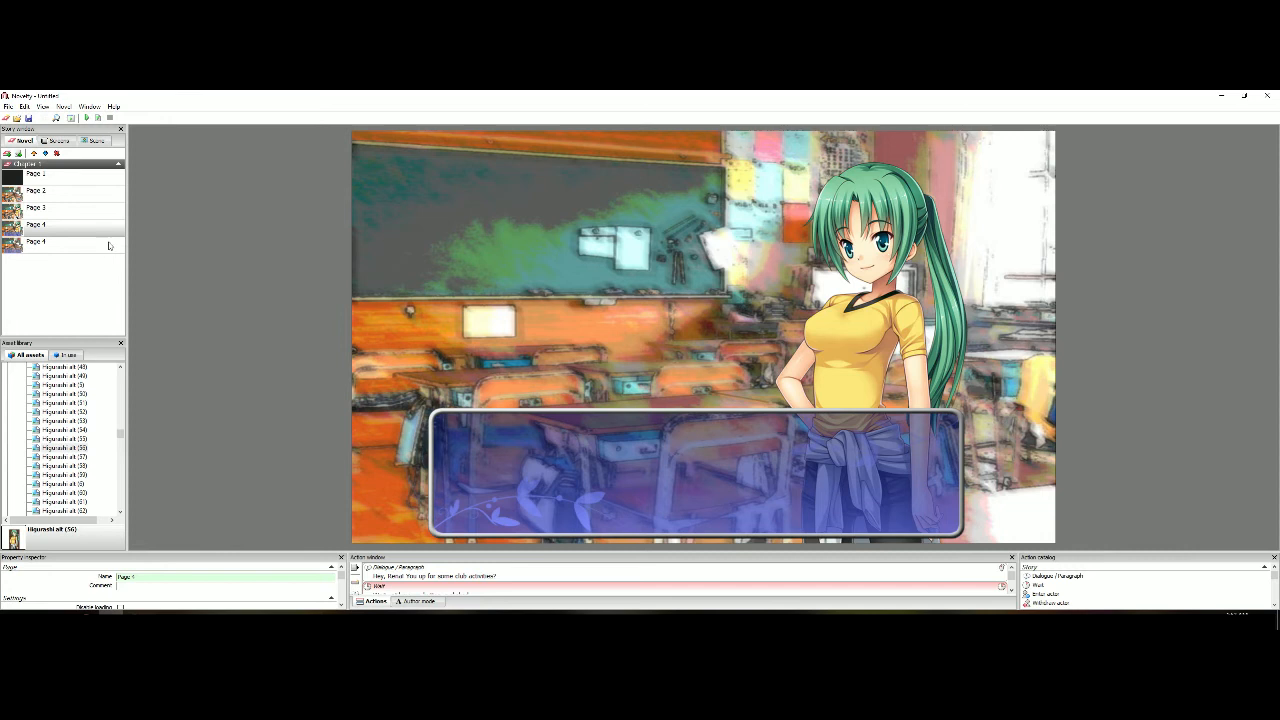
right_click(100, 232)
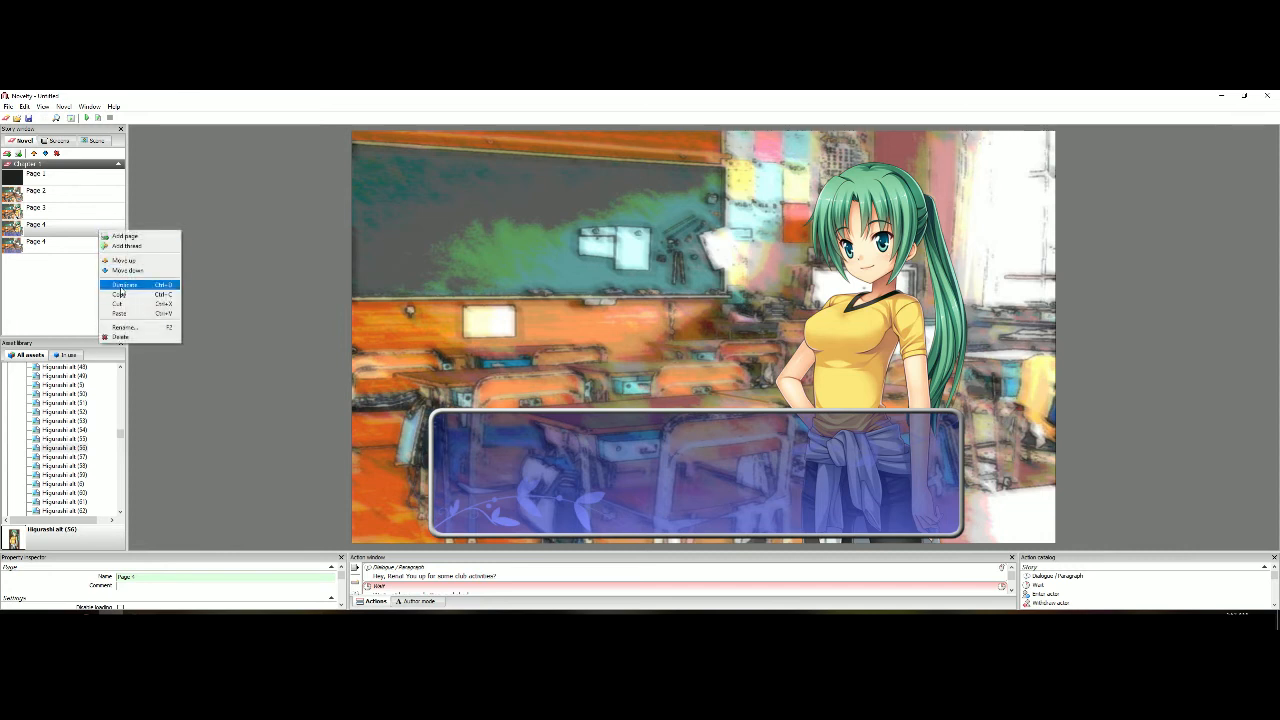
left_click(120, 286)
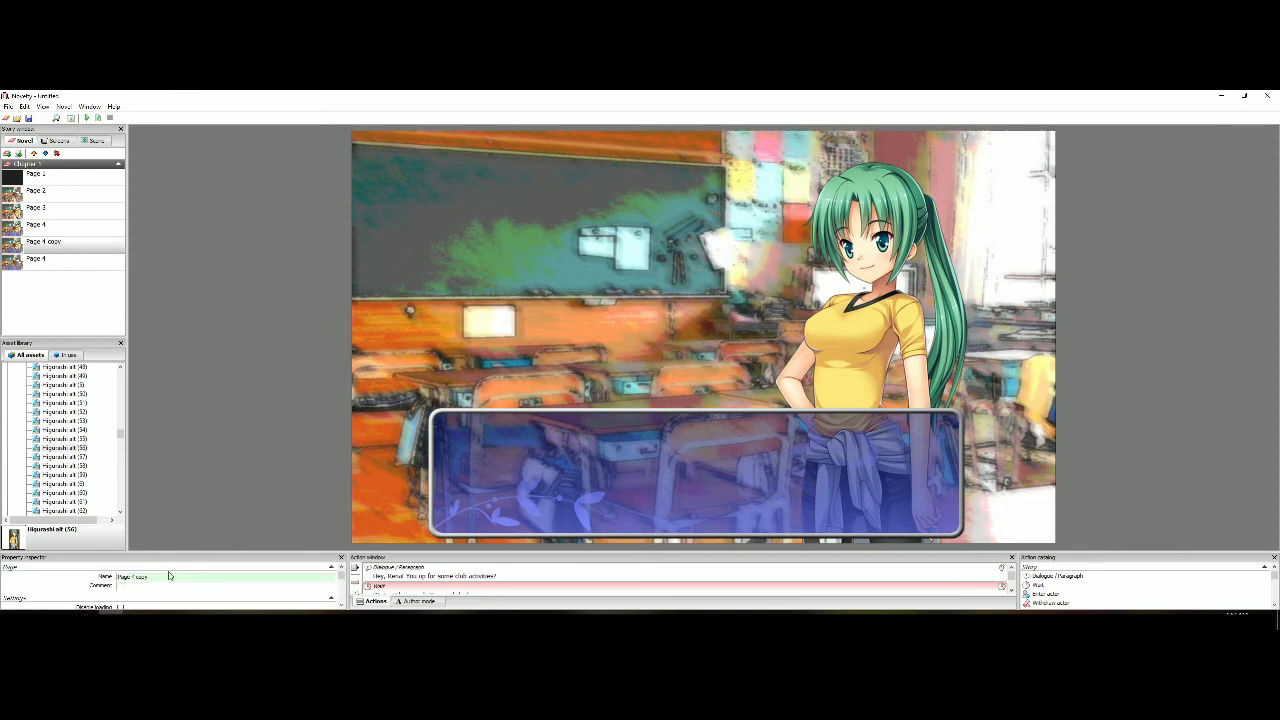
left_click_drag(149, 577, 133, 577)
type("5")
Delete the leftover Page 4 that has no character and contains the peaches dialogue
left_click(62, 262)
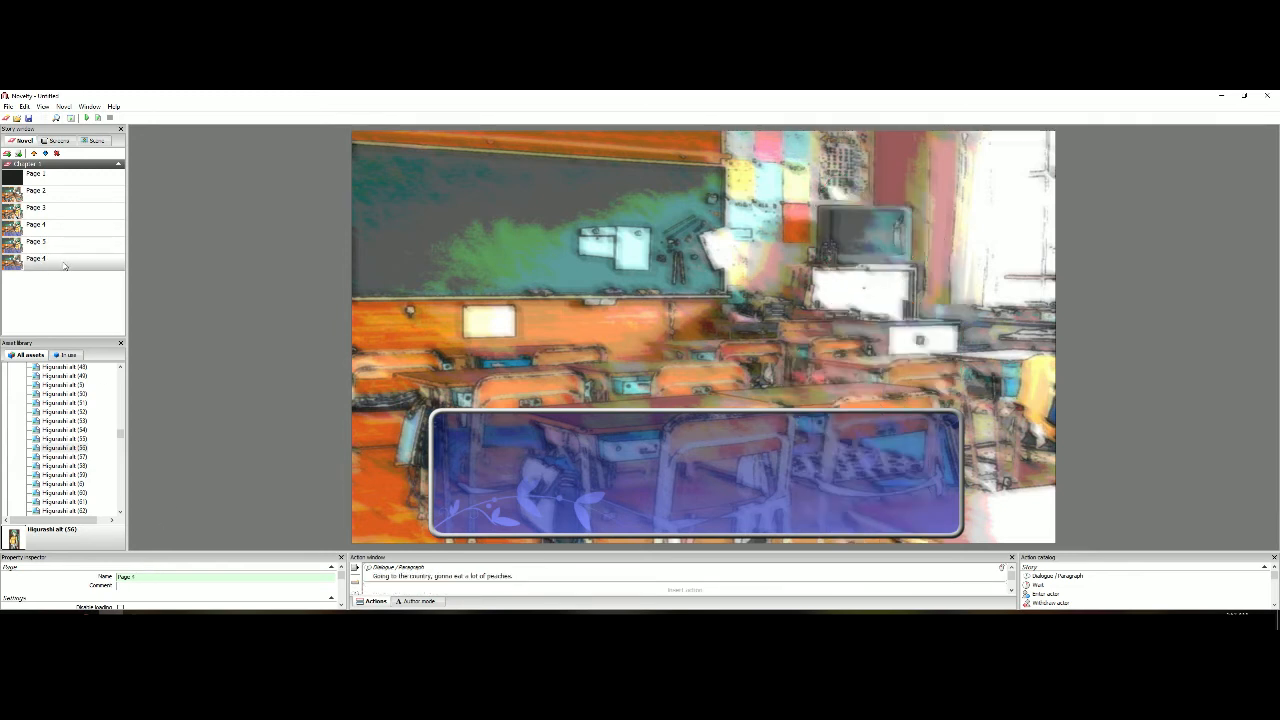
right_click(63, 265)
left_click(118, 368)
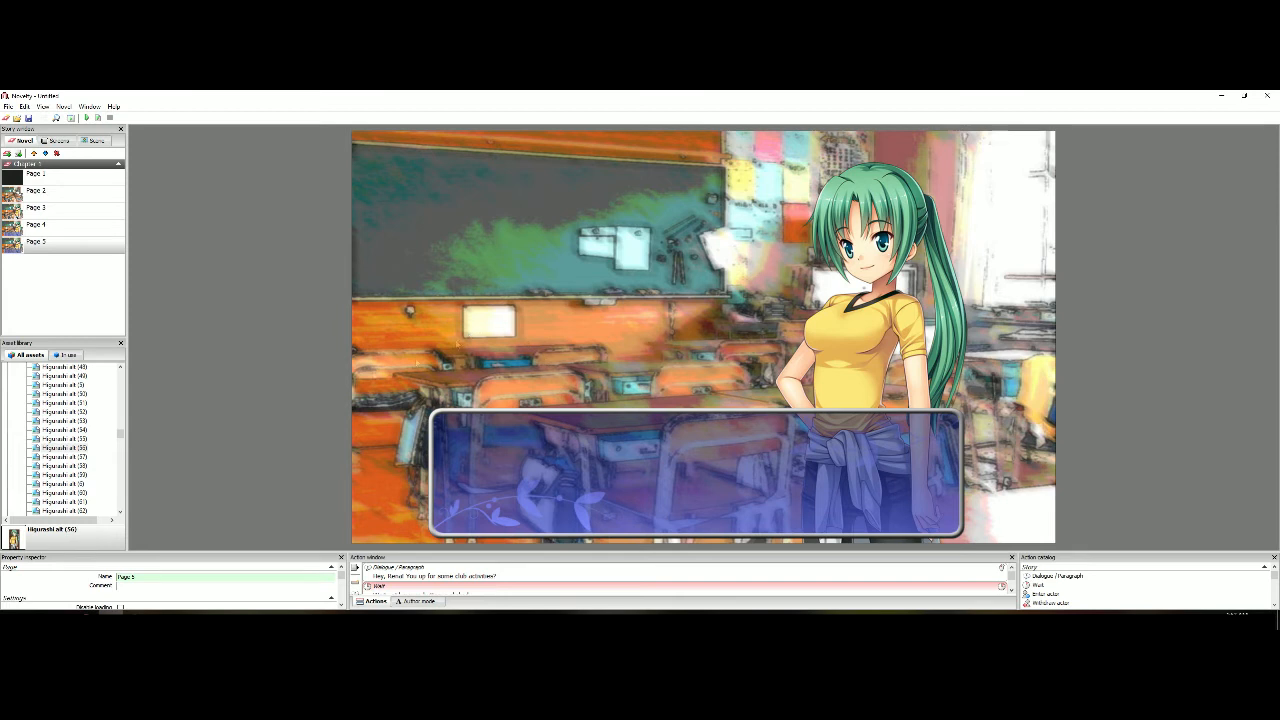
Browse the Higurashi alt images in the asset library for a second character to use on Page 5
scroll(90, 440, "up", 10)
left_click(82, 412)
left_click(80, 396)
scroll(80, 398, "up", 12)
left_click(80, 403)
left_click(76, 431)
scroll(75, 430, "up", 3)
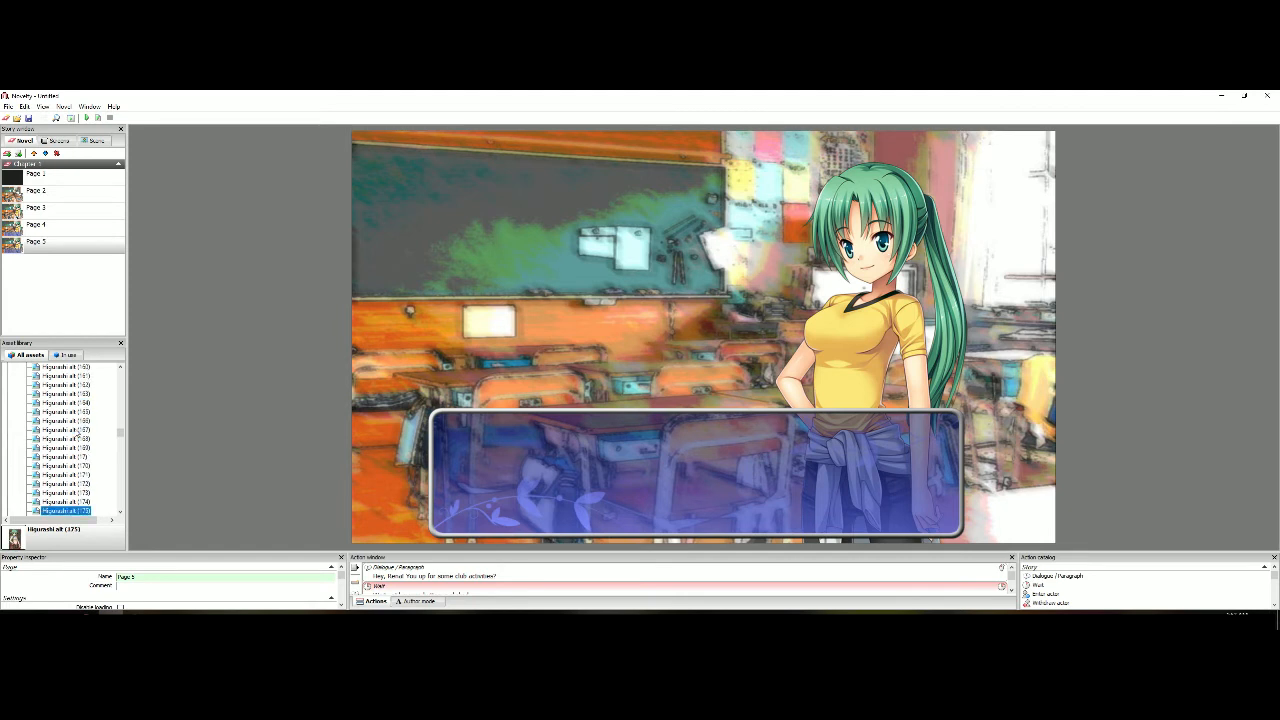
left_click_drag(120, 432, 121, 433)
left_click(80, 403)
left_click(78, 377)
scroll(78, 392, "up", 19)
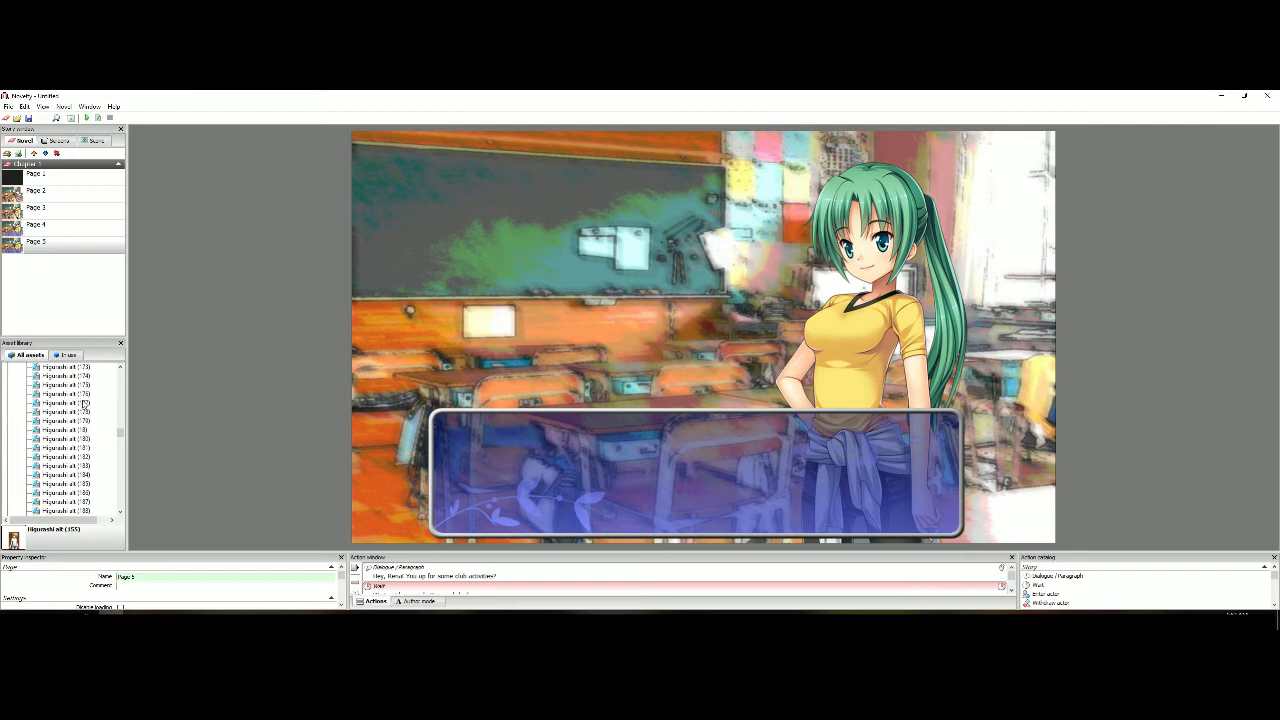
Add the Higurashi alt (109) character image to Page 5 and fit it to the page height
double_click(86, 430)
key("Delete")
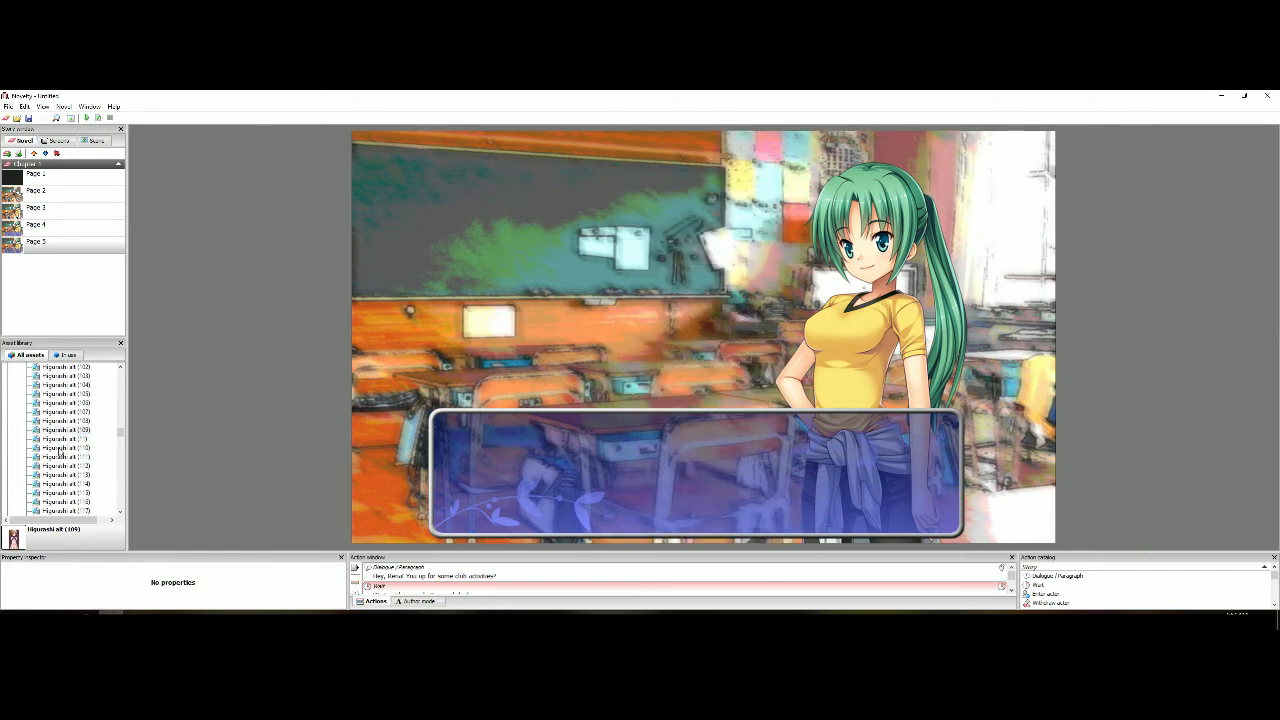
double_click(84, 430)
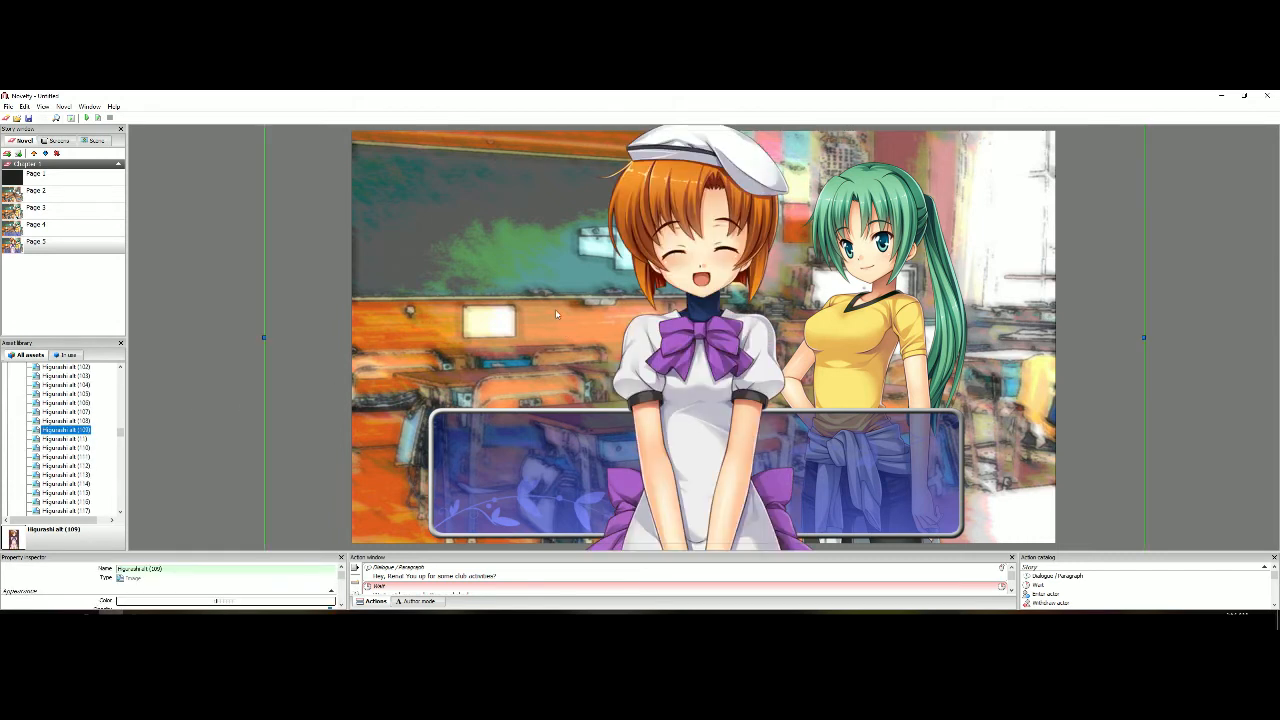
scroll(600, 350, "down", 1)
right_click(600, 349)
mouse_move(640, 408)
left_click(736, 417)
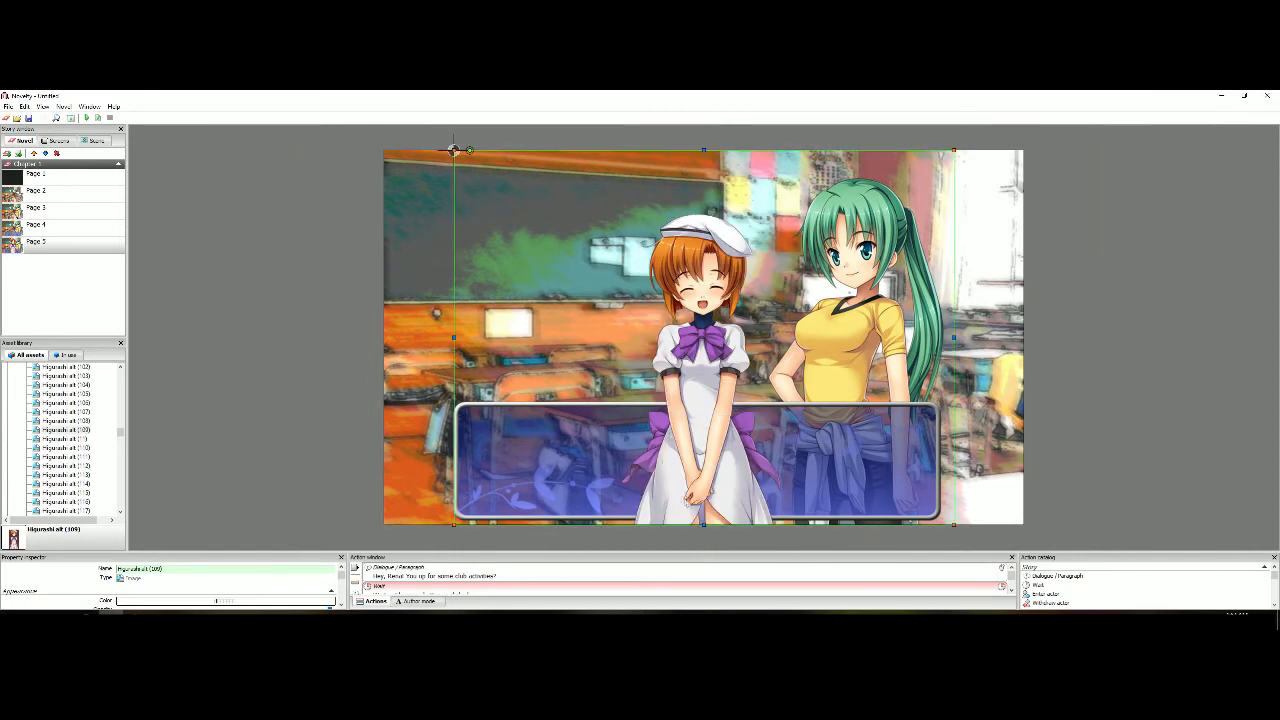
Enlarge the orange-haired character slightly and place it in the left half of the scene, resting on the page's lower edge
left_click_drag(453, 525, 525, 550)
left_click_drag(453, 150, 304, 128)
left_click_drag(303, 500, 310, 523)
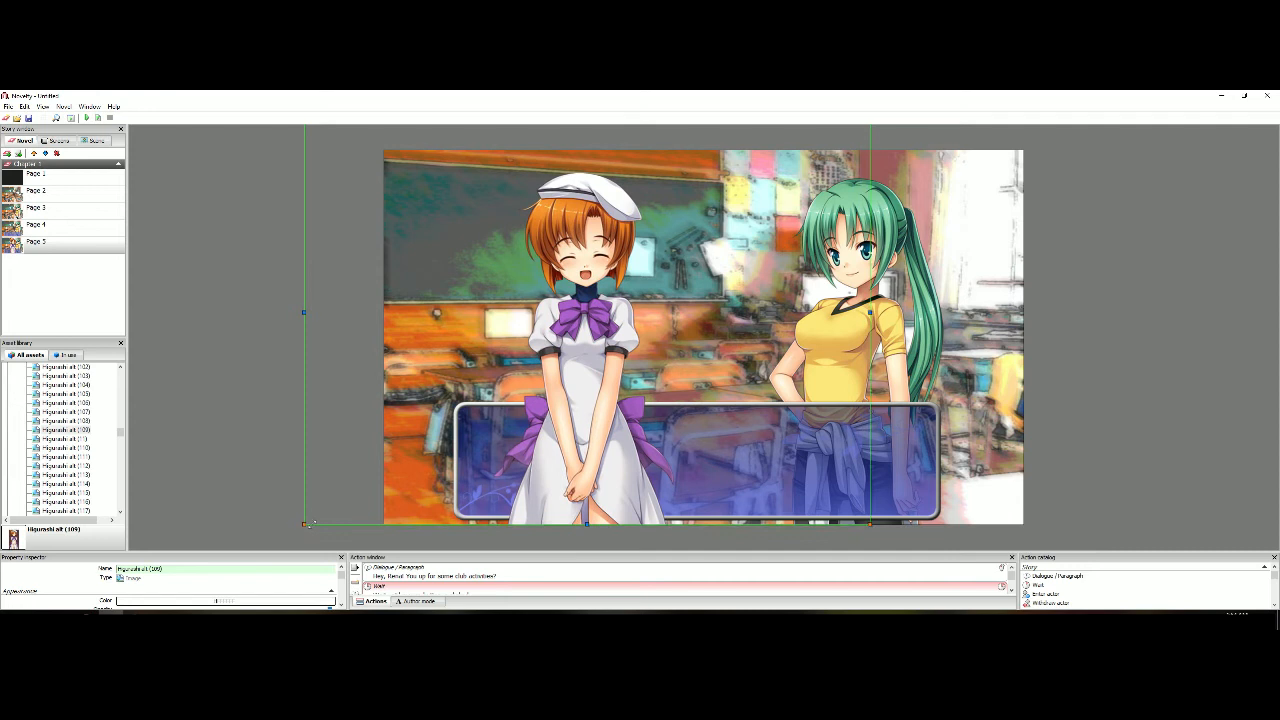
left_click_drag(512, 371, 485, 371)
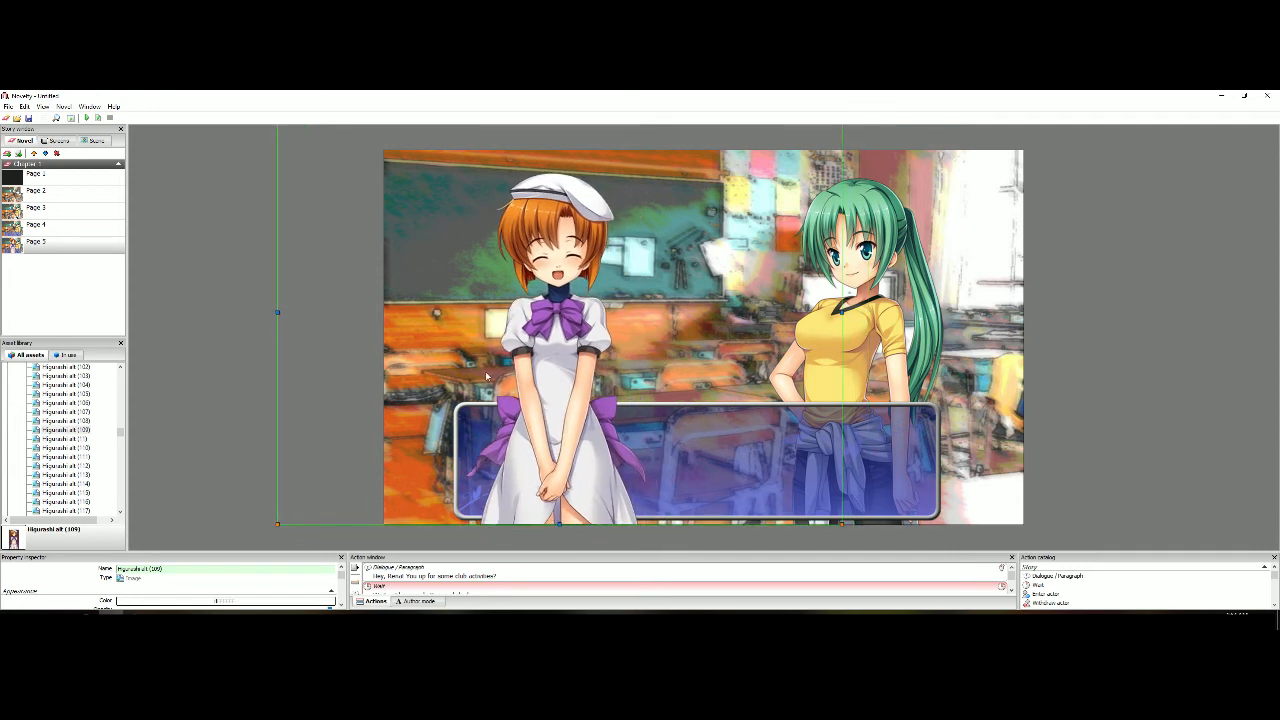
left_click_drag(277, 523, 280, 520)
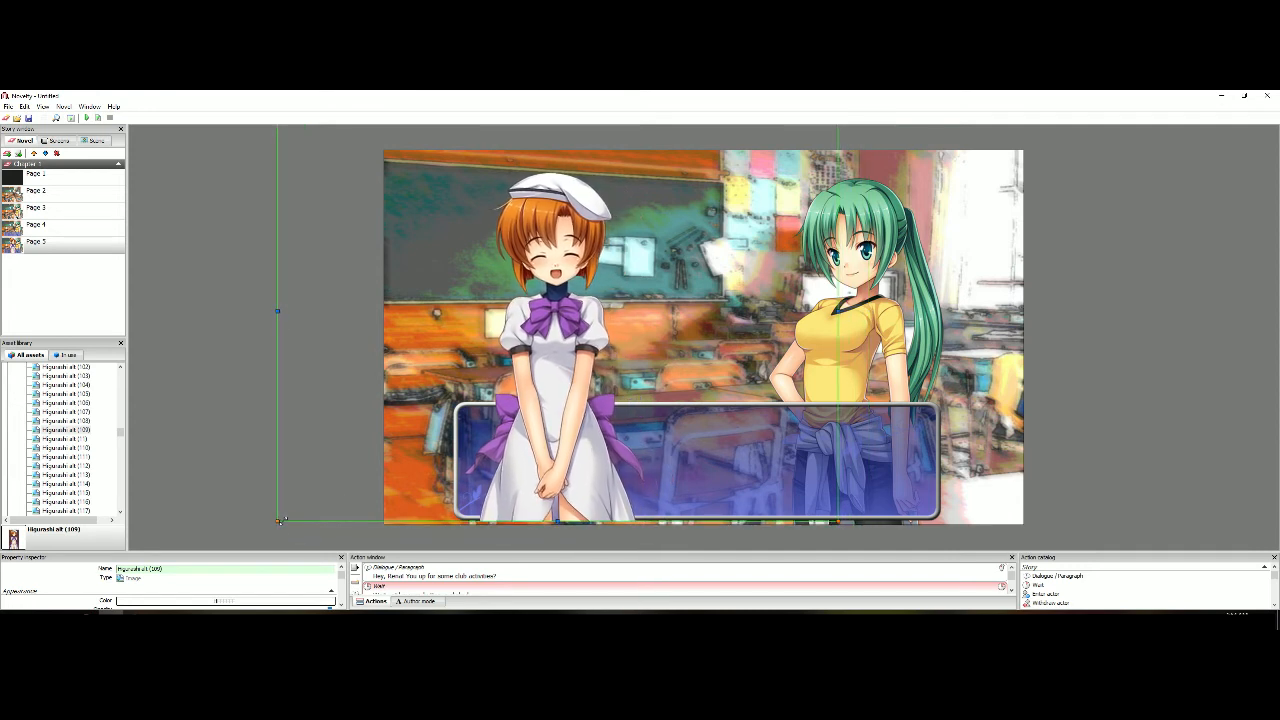
left_click_drag(490, 374, 494, 376)
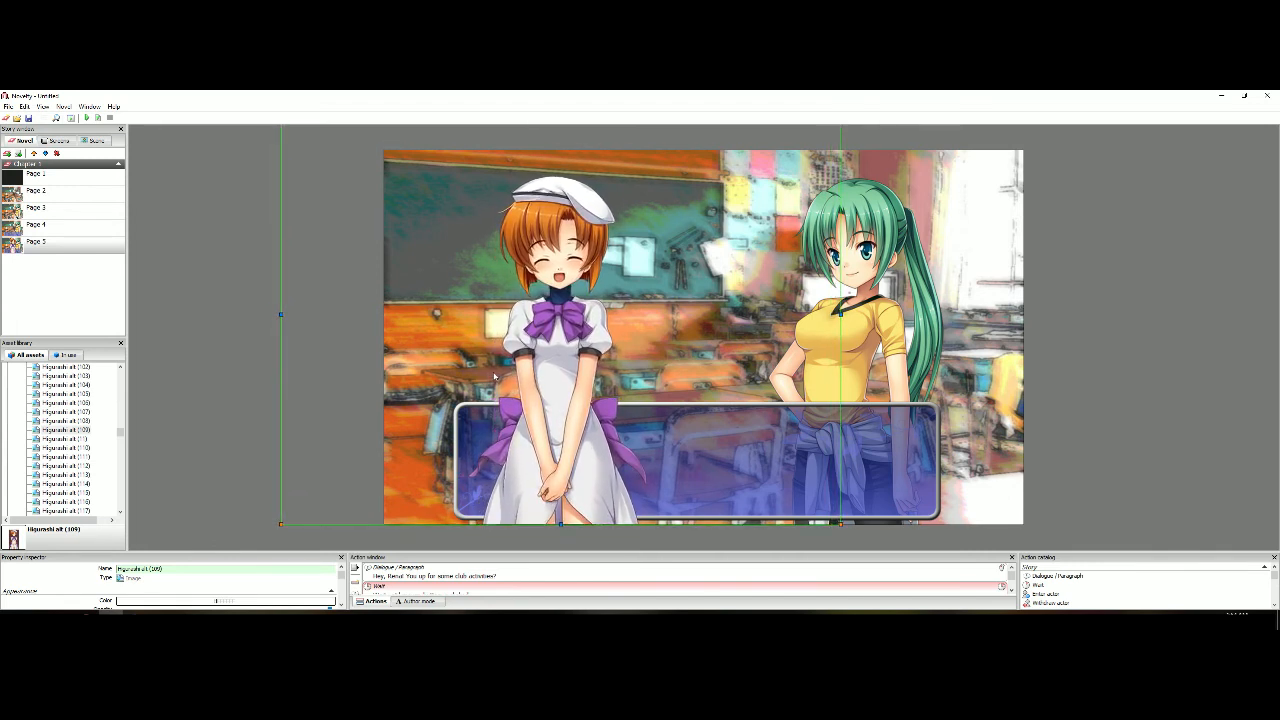
left_click(241, 357)
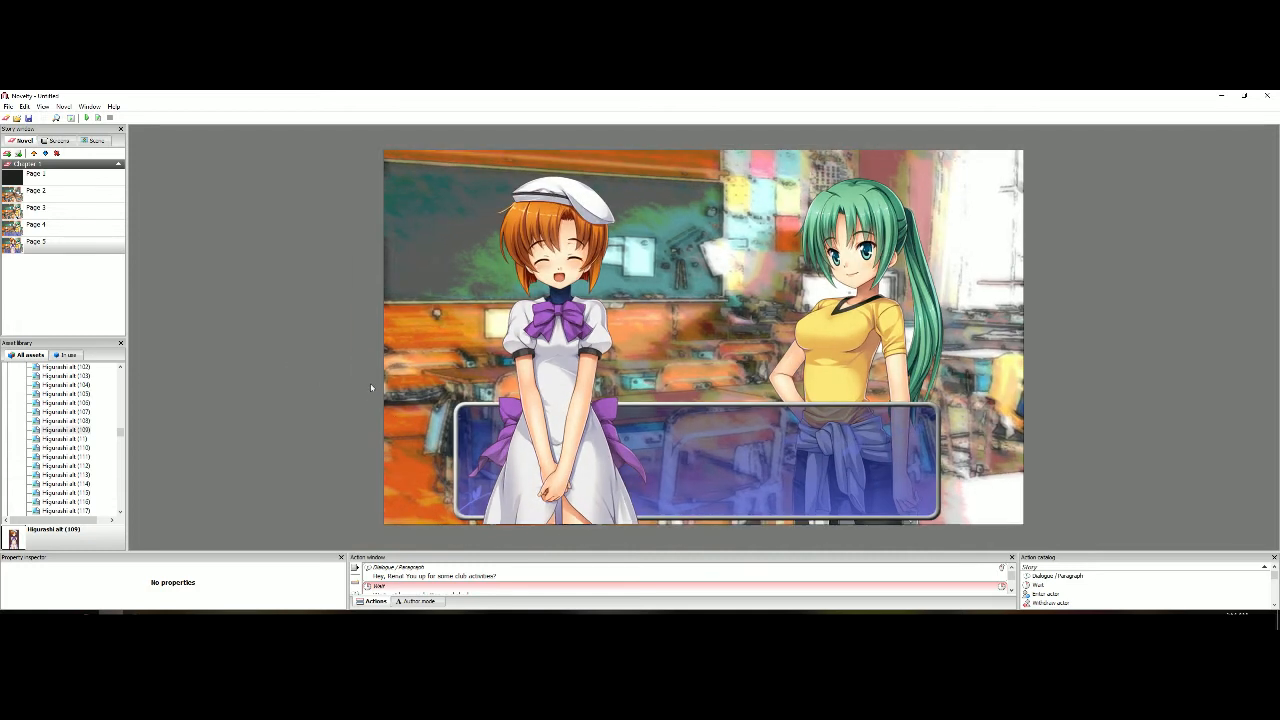
left_click(534, 432)
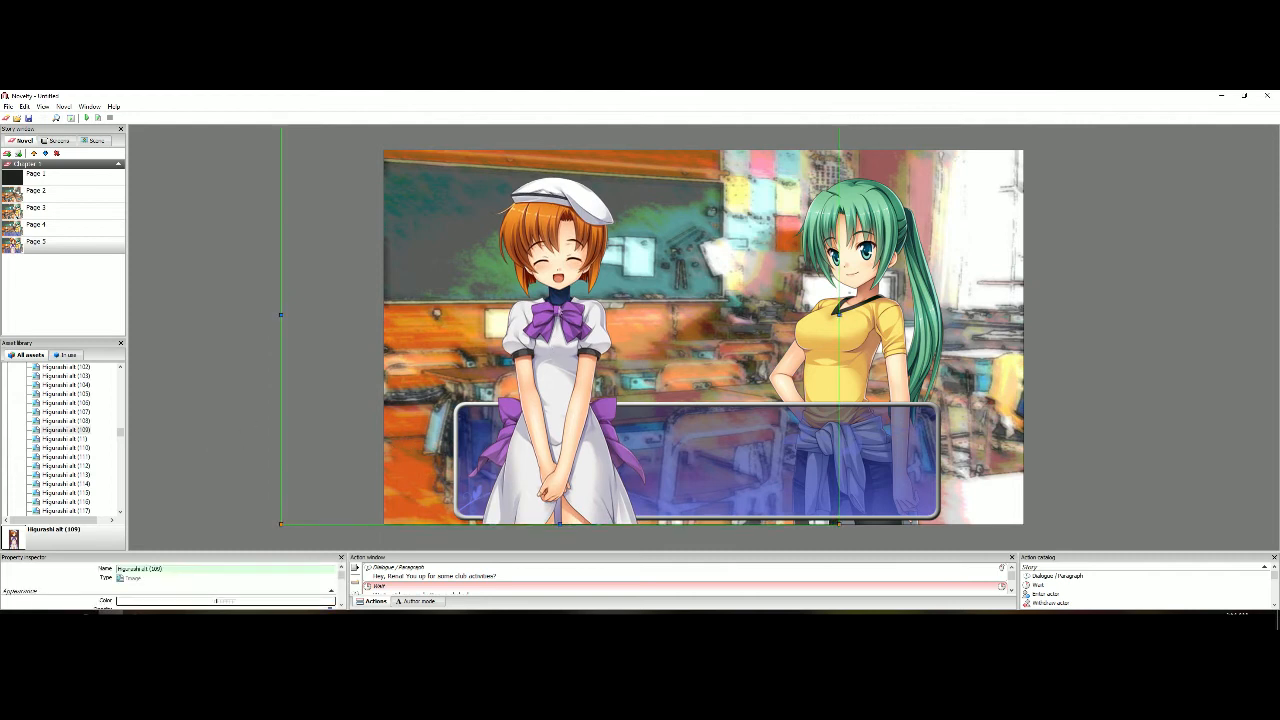
left_click(199, 356)
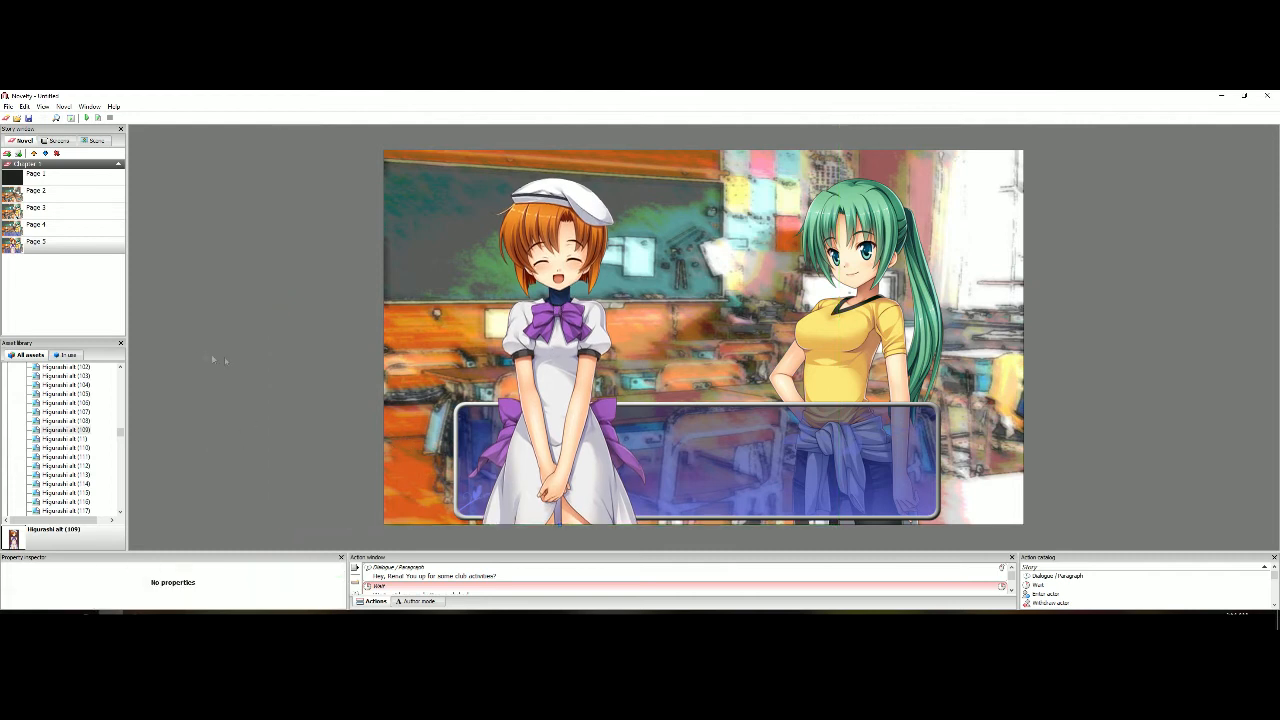
Move the orange-haired character behind the dialogue box in the stacking order
scroll(272, 365, "up", 1)
left_click(564, 279)
right_click(568, 277)
left_click(590, 303)
right_click(561, 268)
left_click(590, 293)
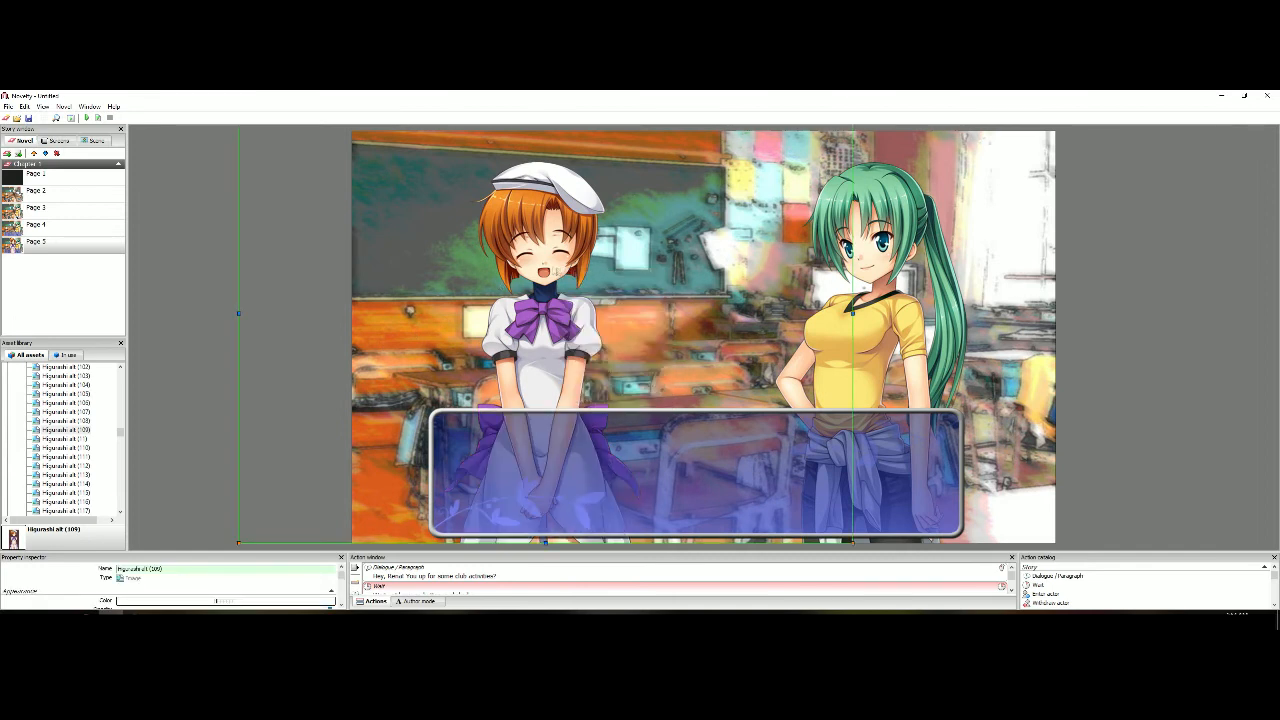
left_click(271, 299)
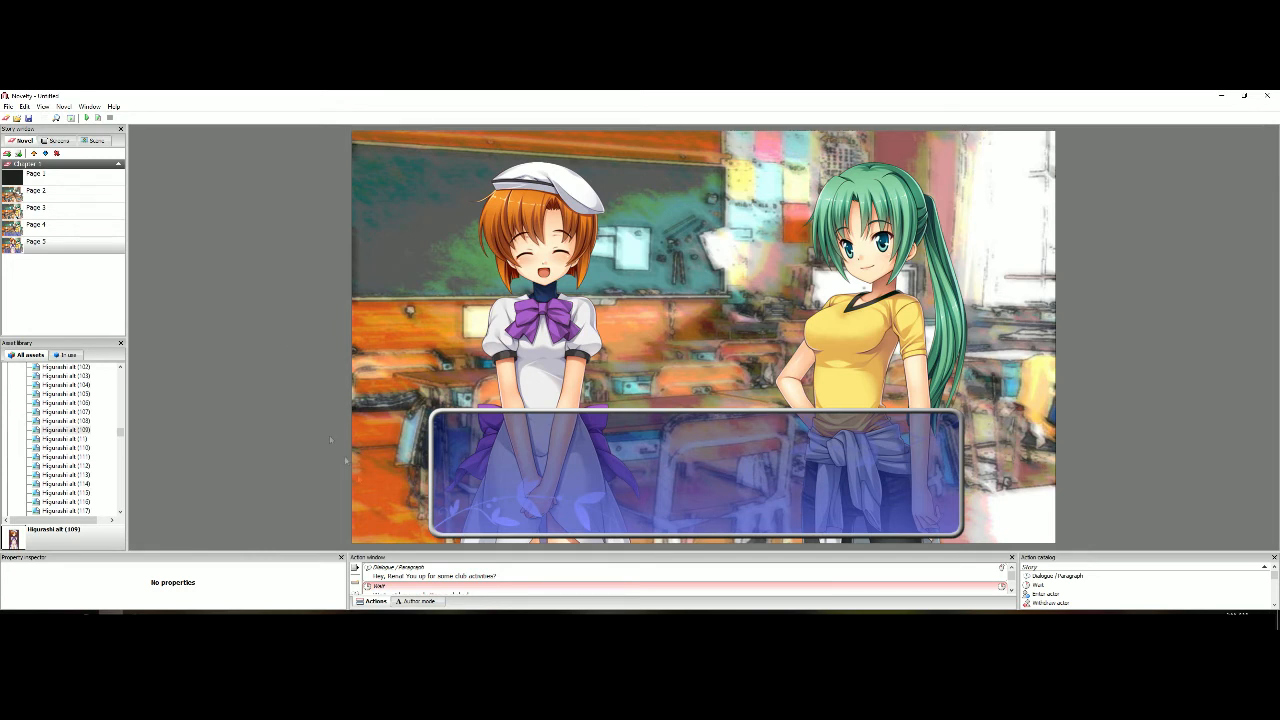
Replace the phrase of Page 5's dialogue with "Oh, Mii-chan, that sounds wonderful!"
left_click(458, 579)
left_click_drag(225, 588, 60, 588)
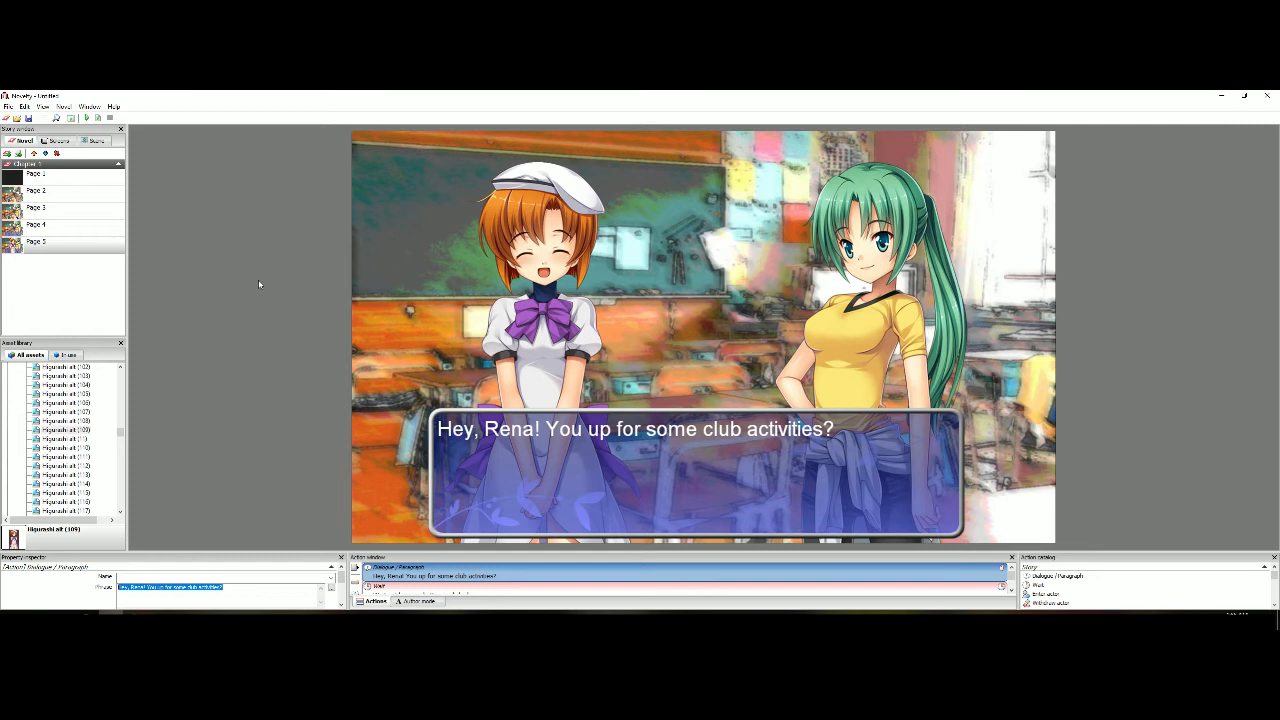
key("BackSpace")
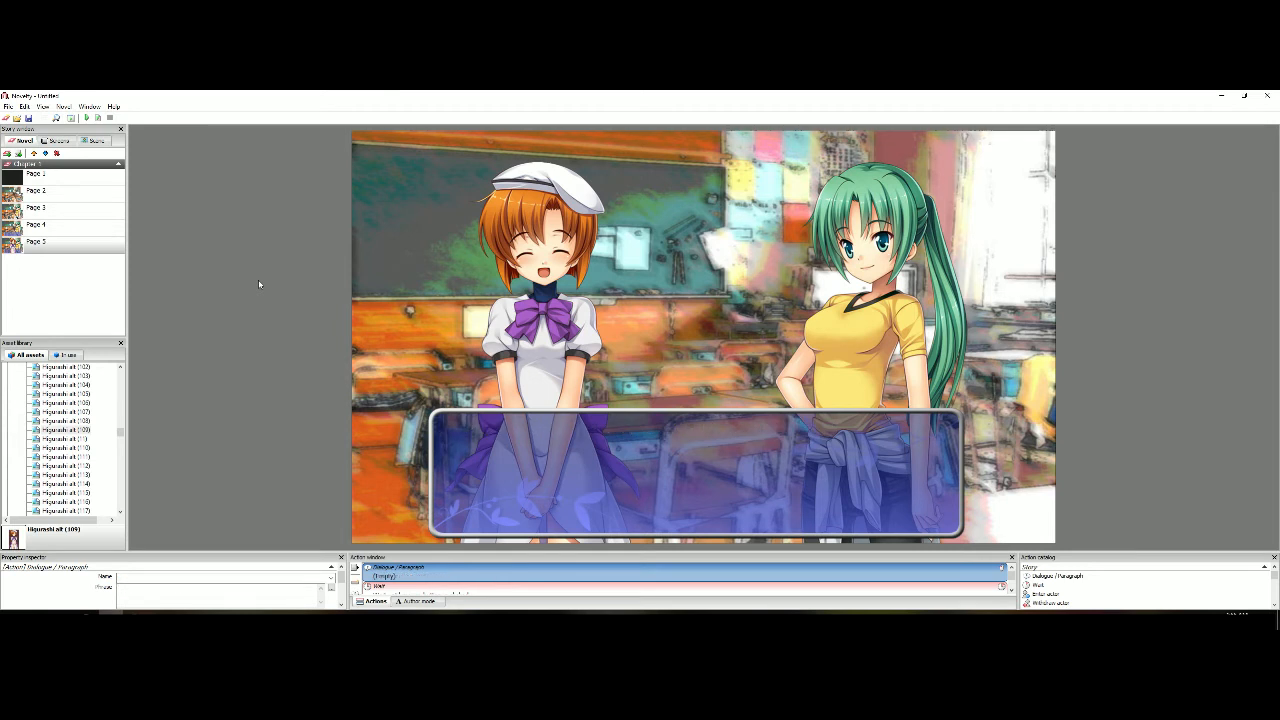
type("Oh, Mii-chan")
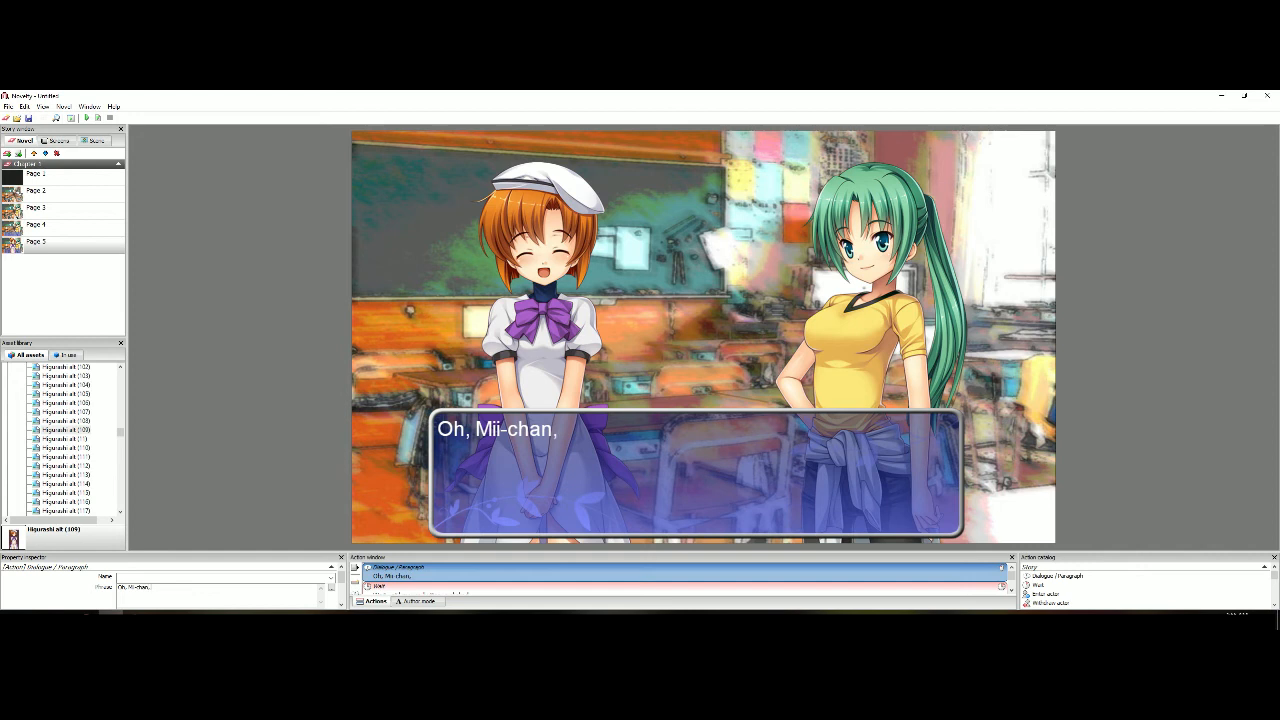
type(", that sounds wo")
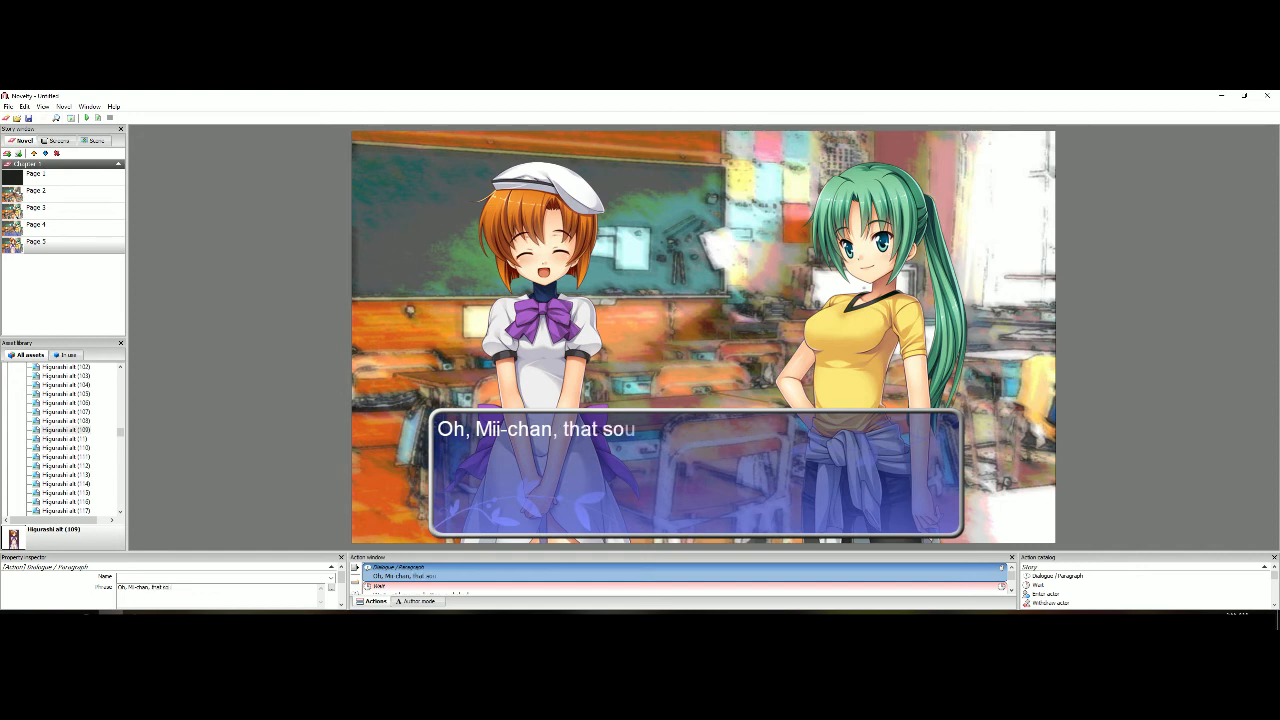
type("nderful!")
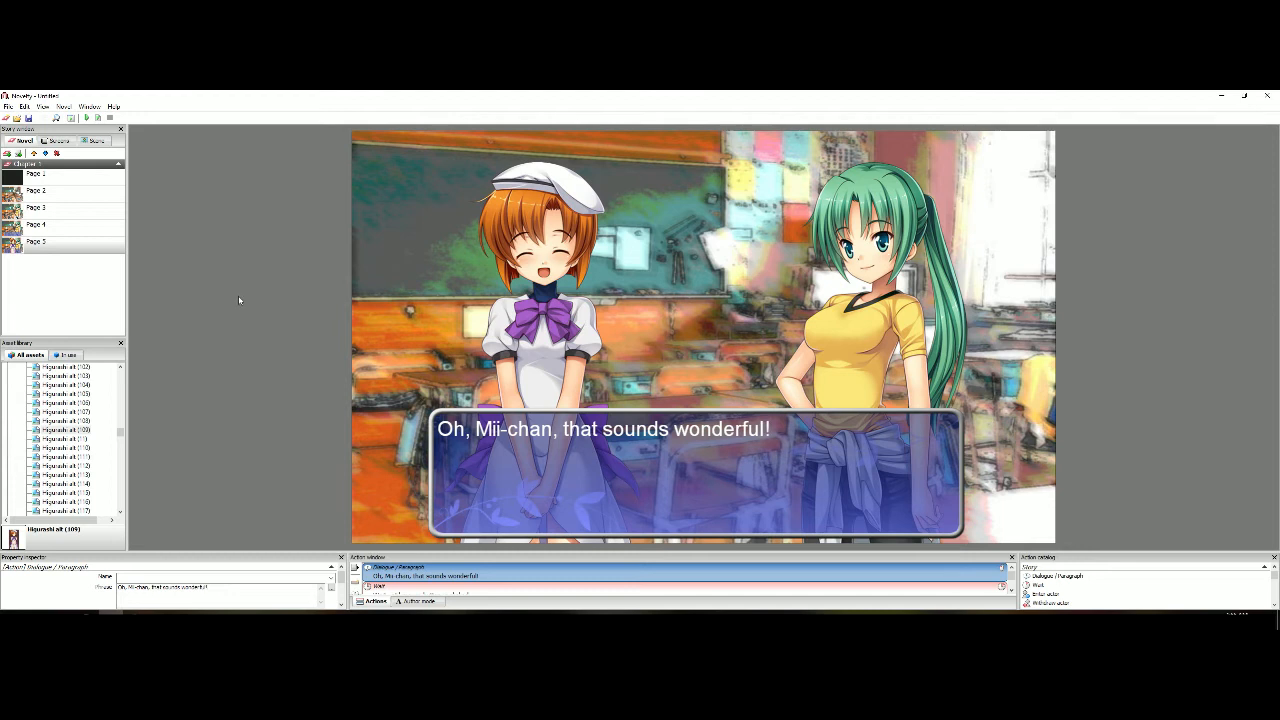
Add a second Dialogue / Paragraph action directly after the first one on Page 5, with the phrase "However..."
right_click(426, 577)
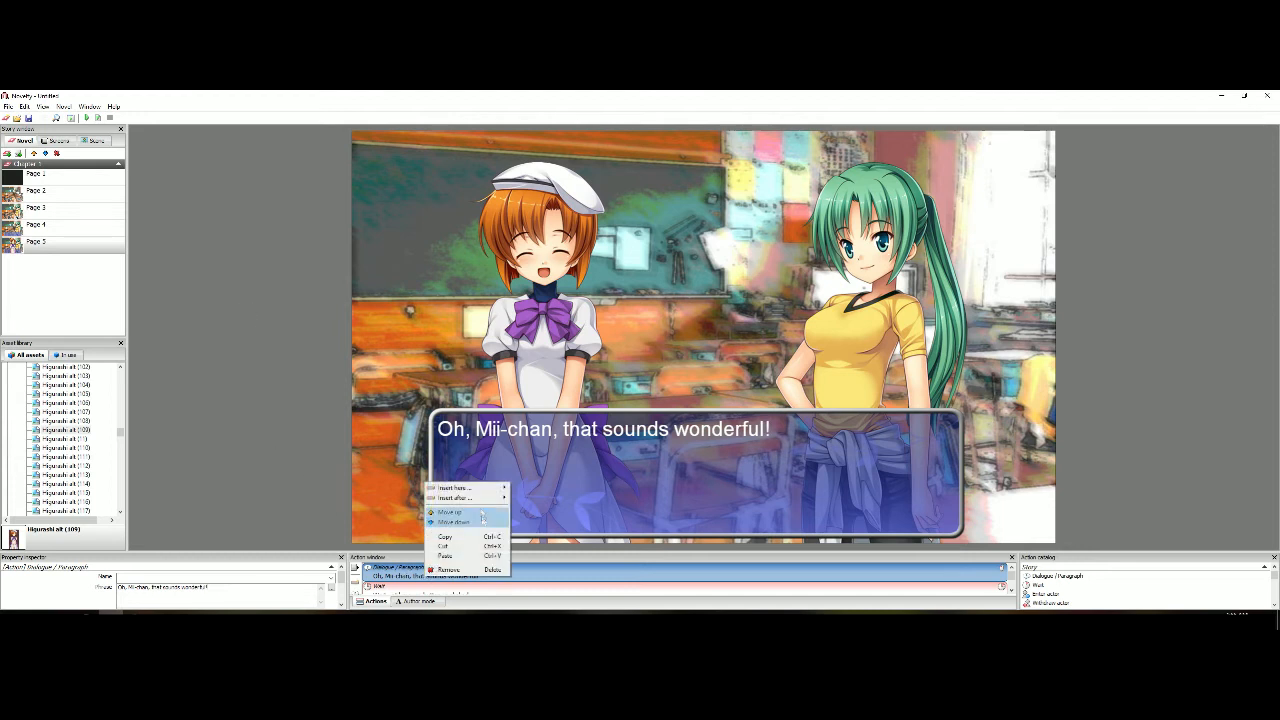
mouse_move(481, 492)
left_click(547, 488)
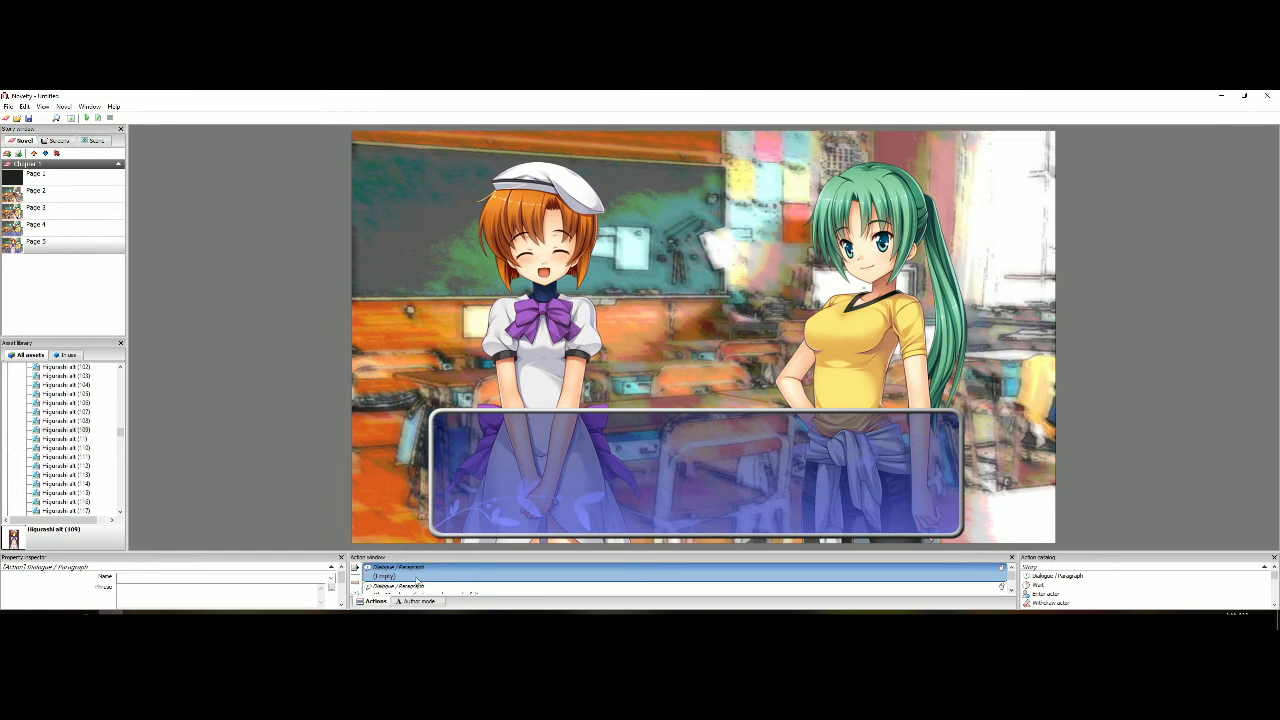
left_click_drag(433, 548, 414, 526)
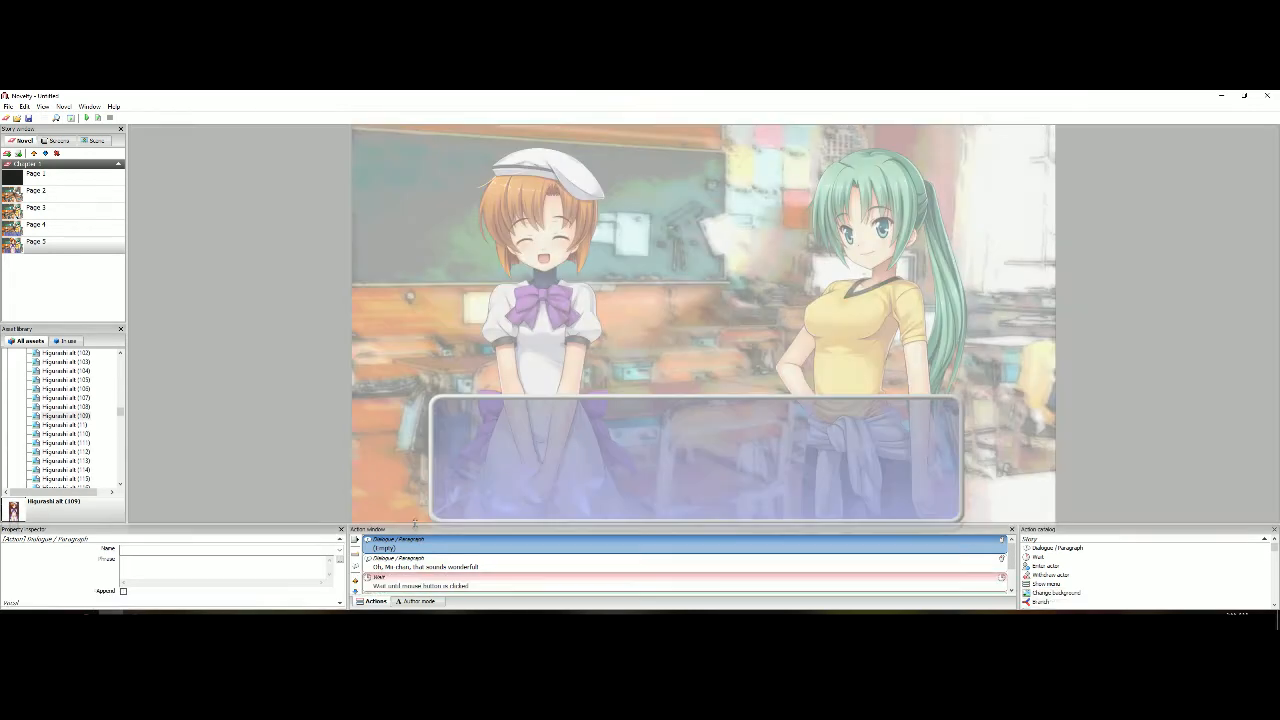
left_click(354, 591)
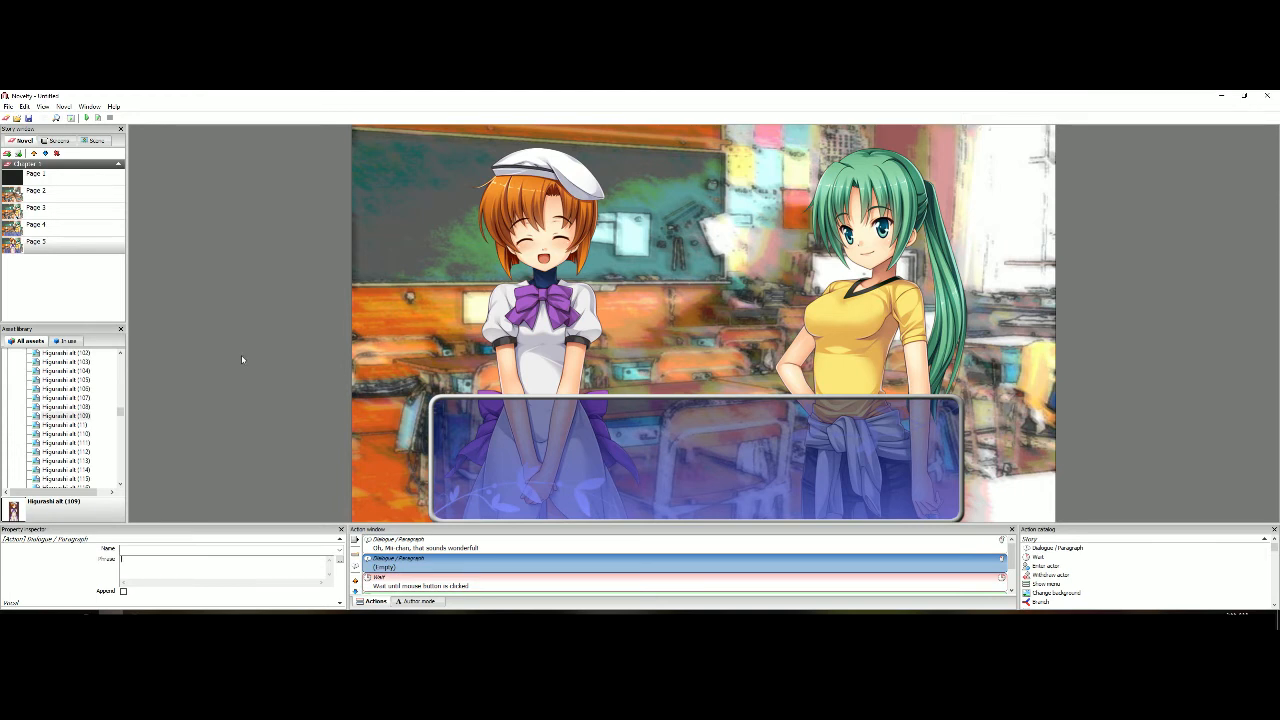
type("However...")
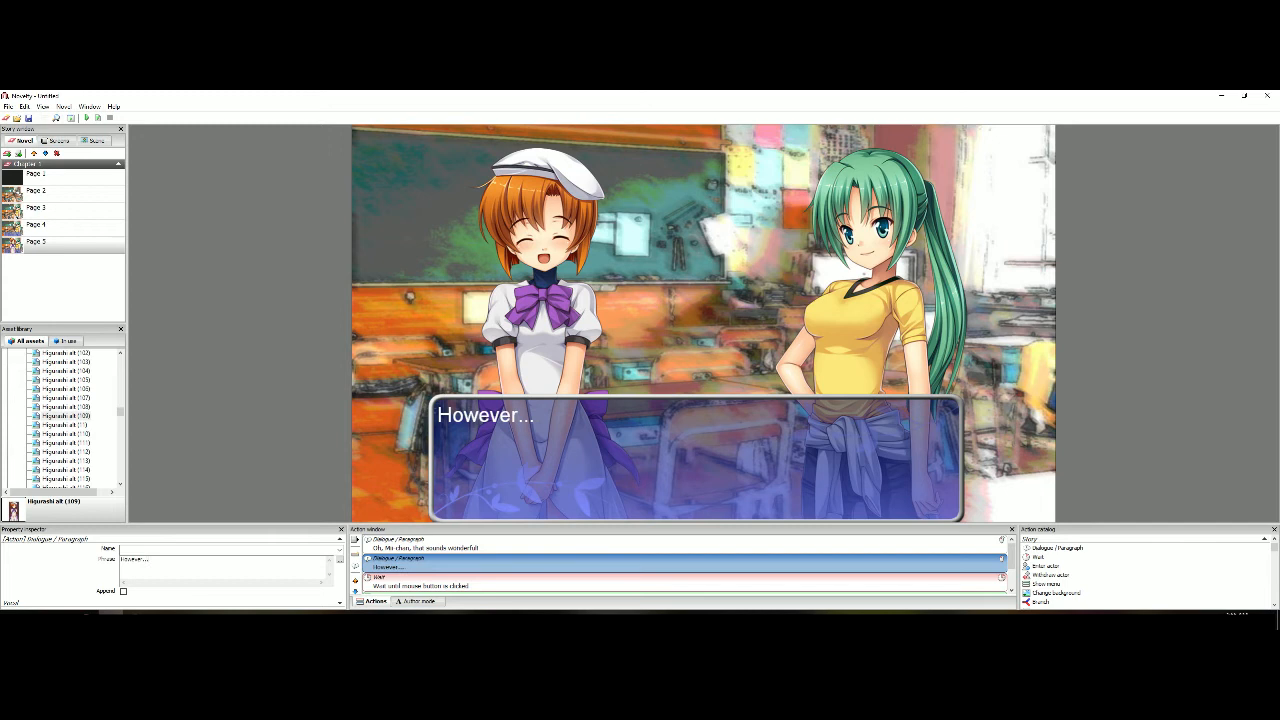
left_click(193, 271)
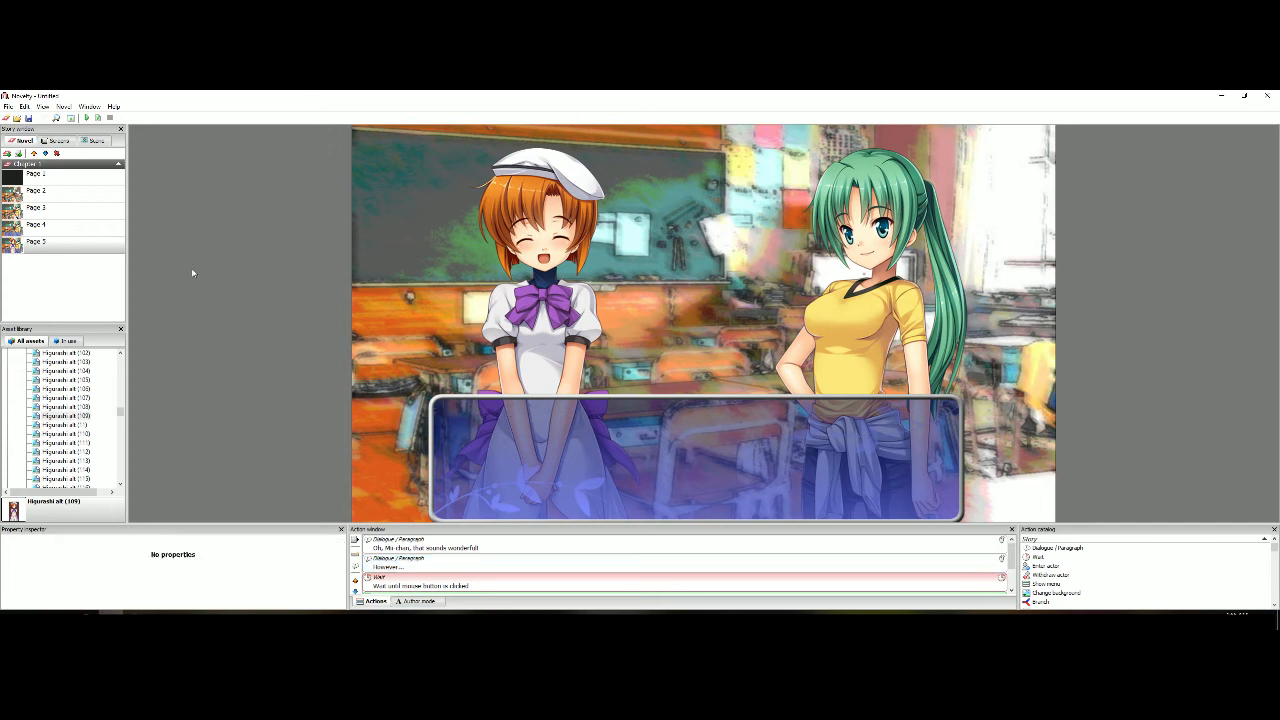
left_click_drag(450, 524, 450, 551)
Play the novel from Page 4, advance the dialogue once, and stop playback
left_click(102, 226)
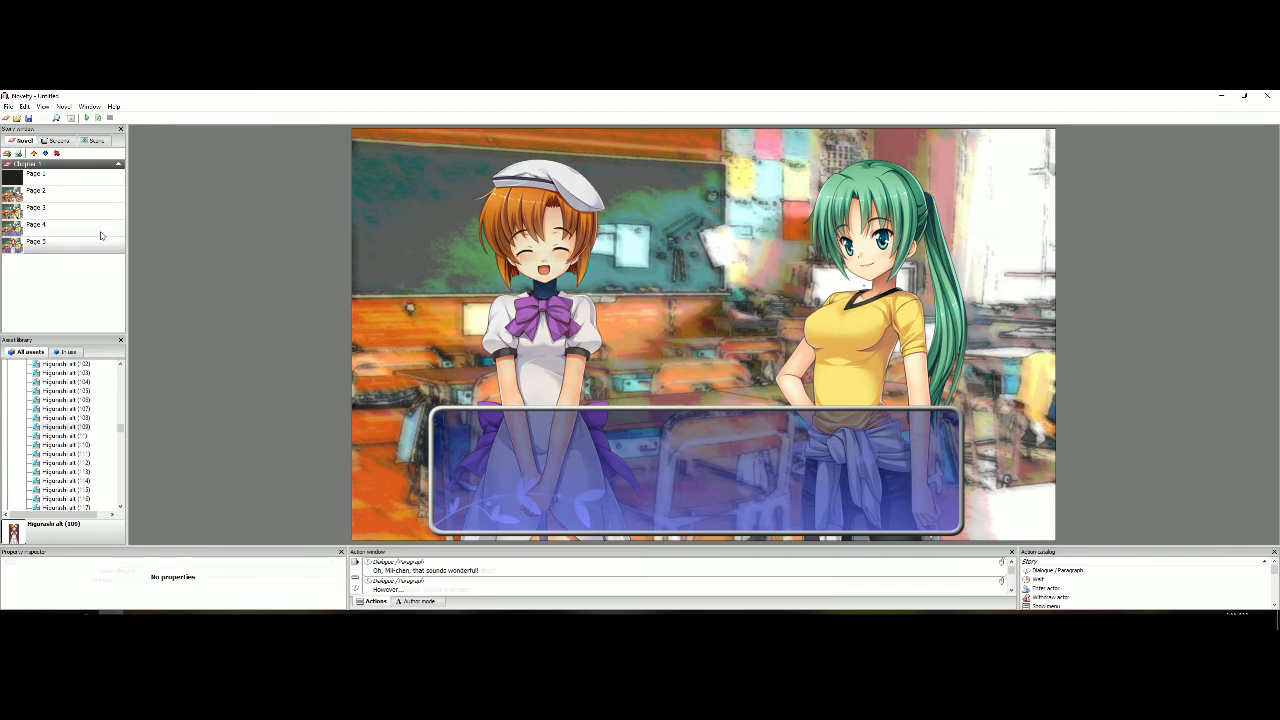
left_click(99, 119)
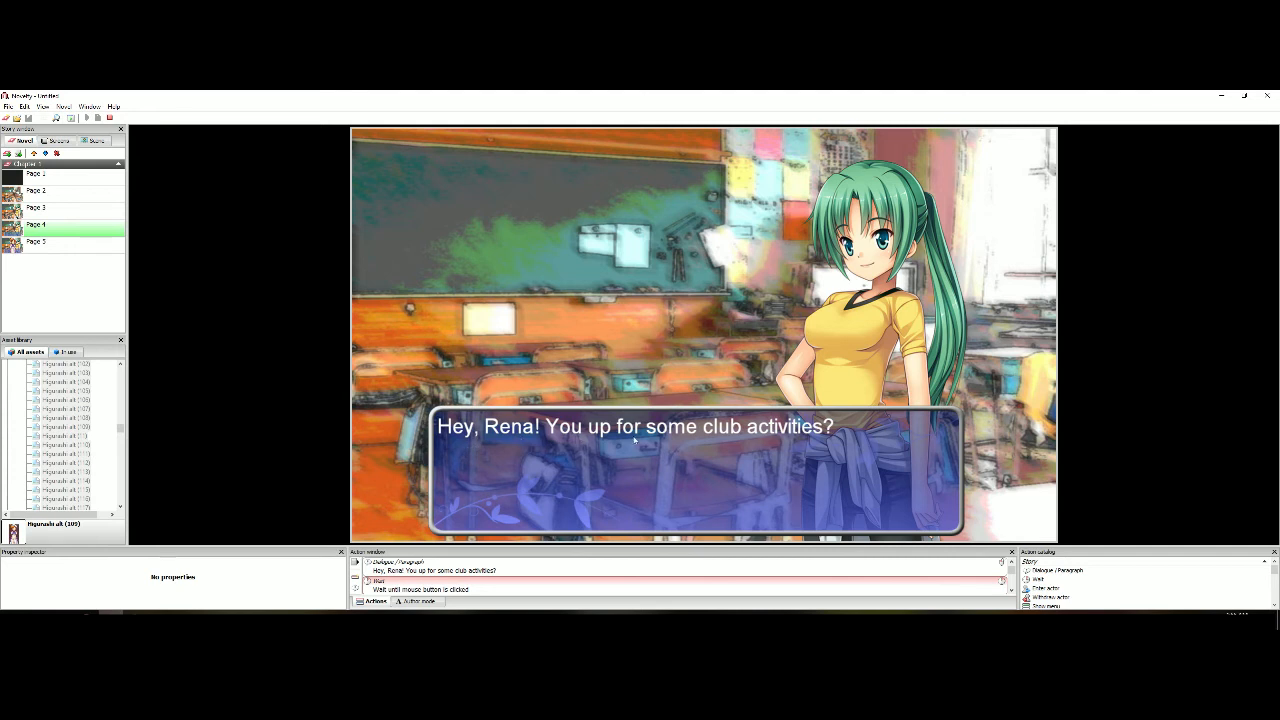
left_click(257, 317)
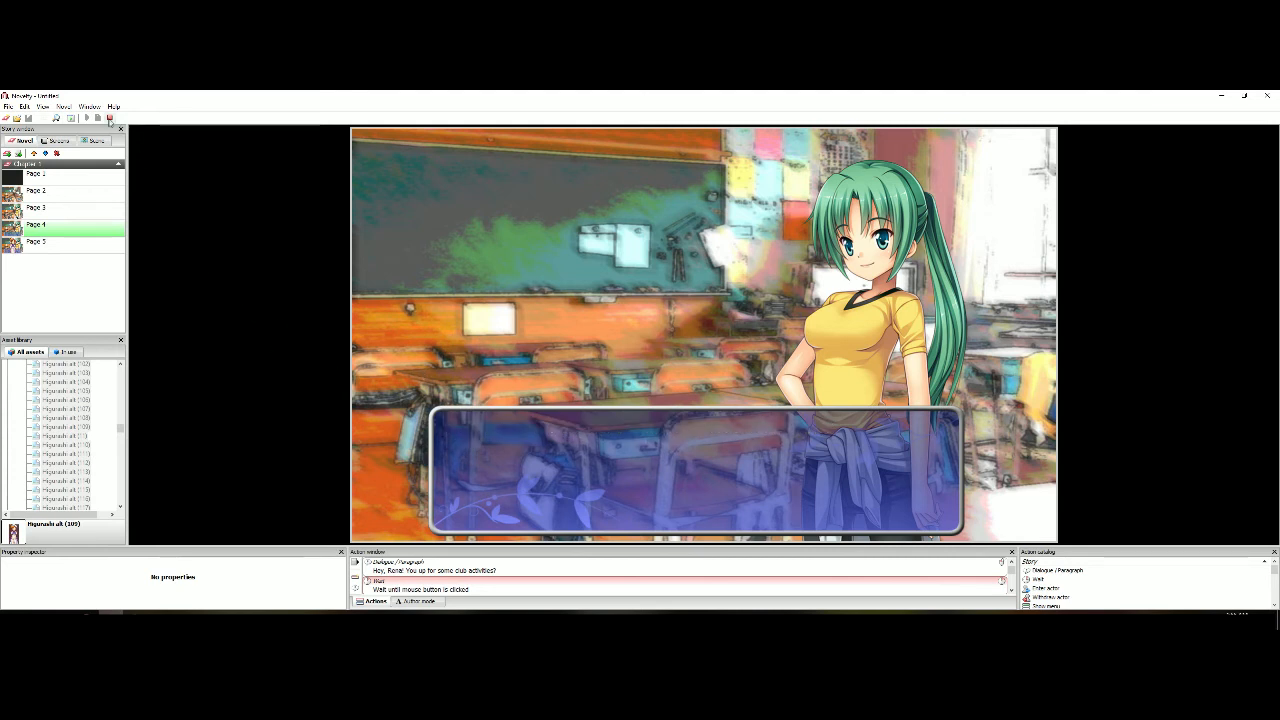
left_click(110, 118)
Remove the "Wait until mouse button is clicked" action from Page 4
left_click(471, 584)
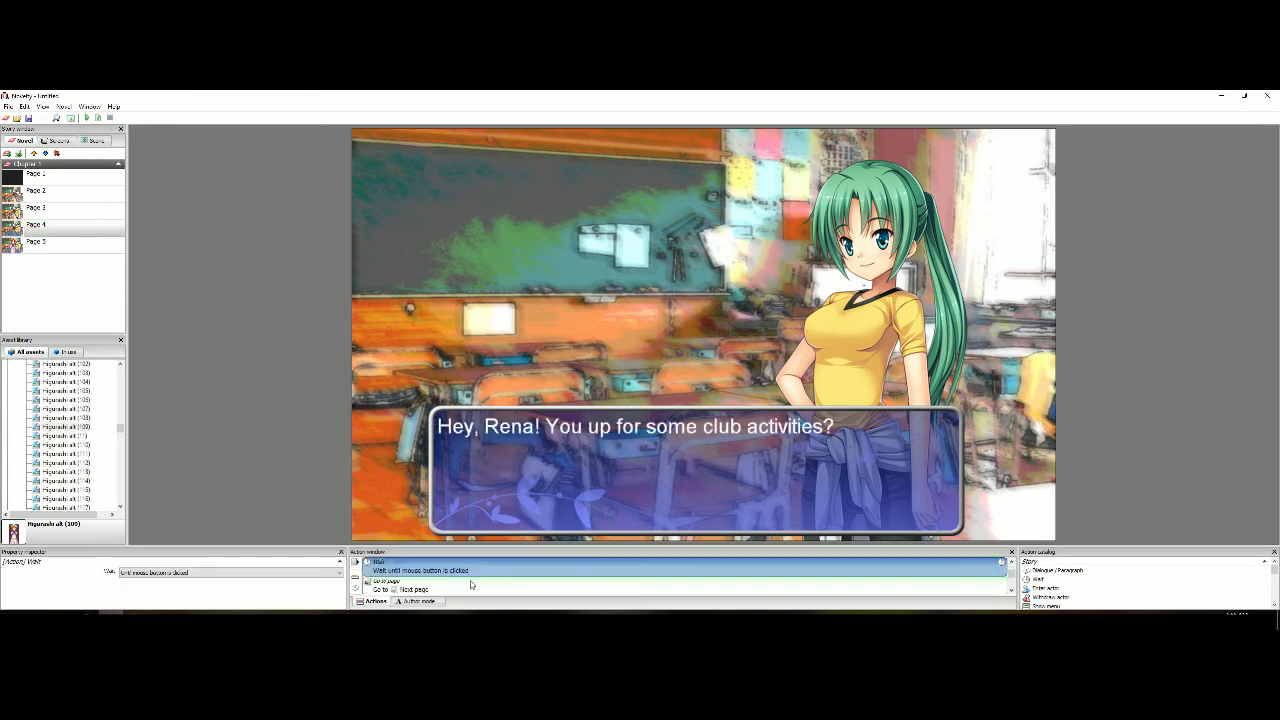
key("Delete")
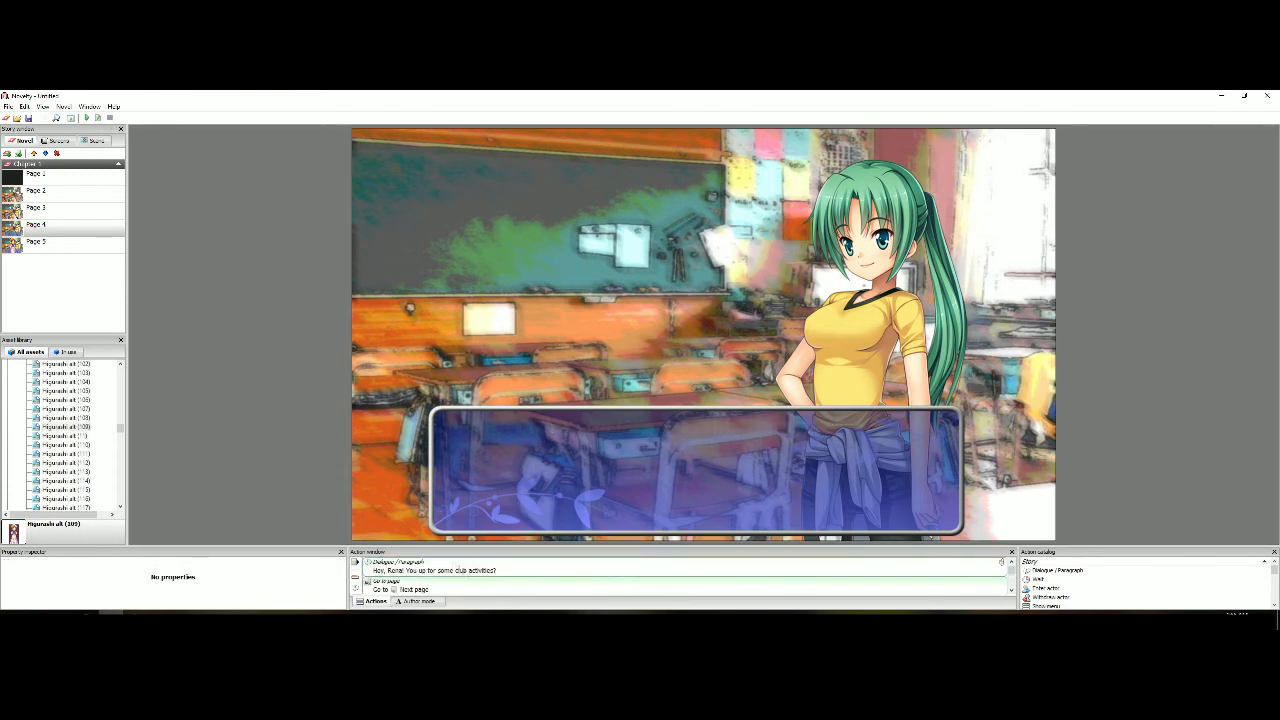
left_click(455, 566)
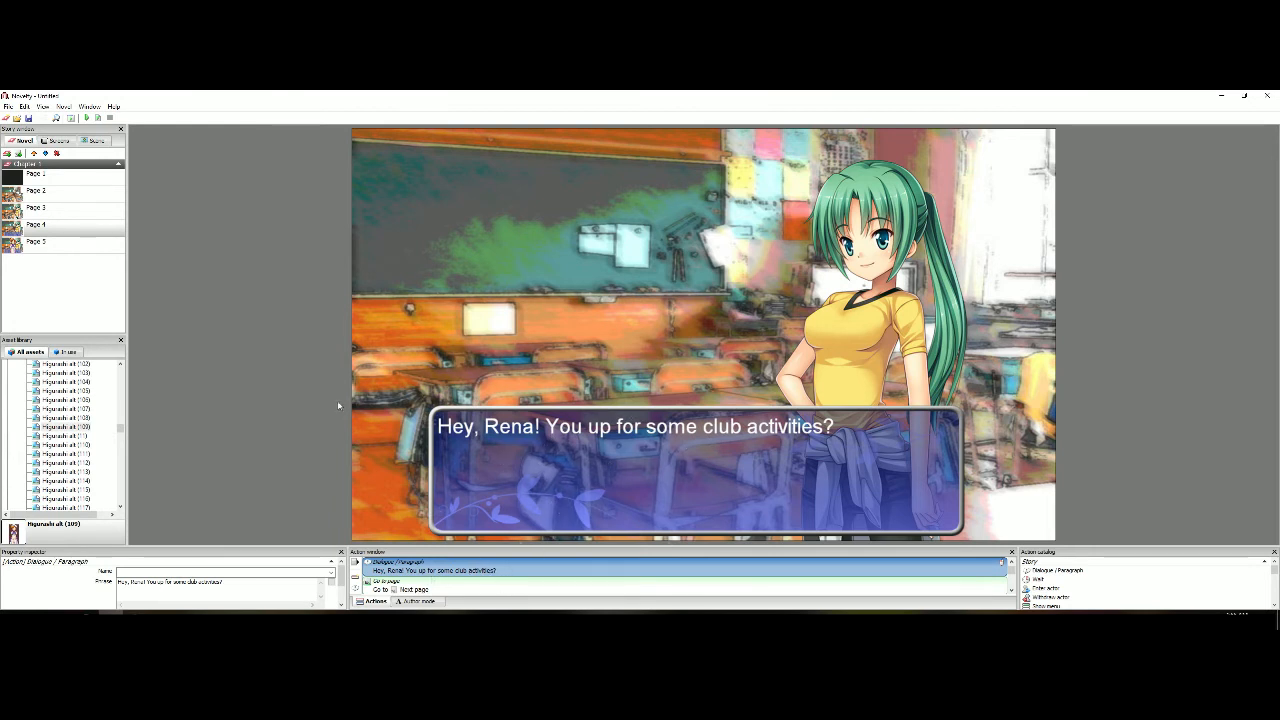
Remove the "Wait until mouse button is clicked" action that follows Page 5's "However..." dialogue
left_click(75, 243)
left_click(428, 565)
scroll(418, 589, "down", 1)
scroll(419, 590, "up", 1)
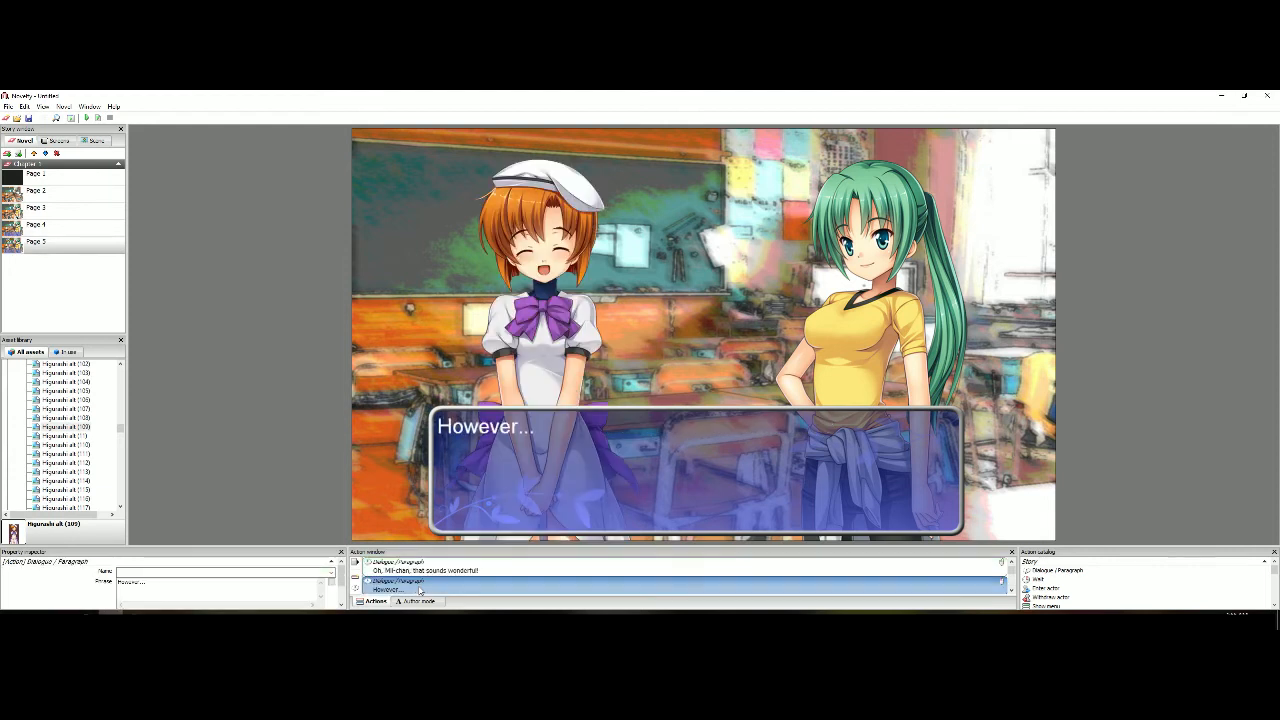
left_click(1011, 590)
left_click(785, 586)
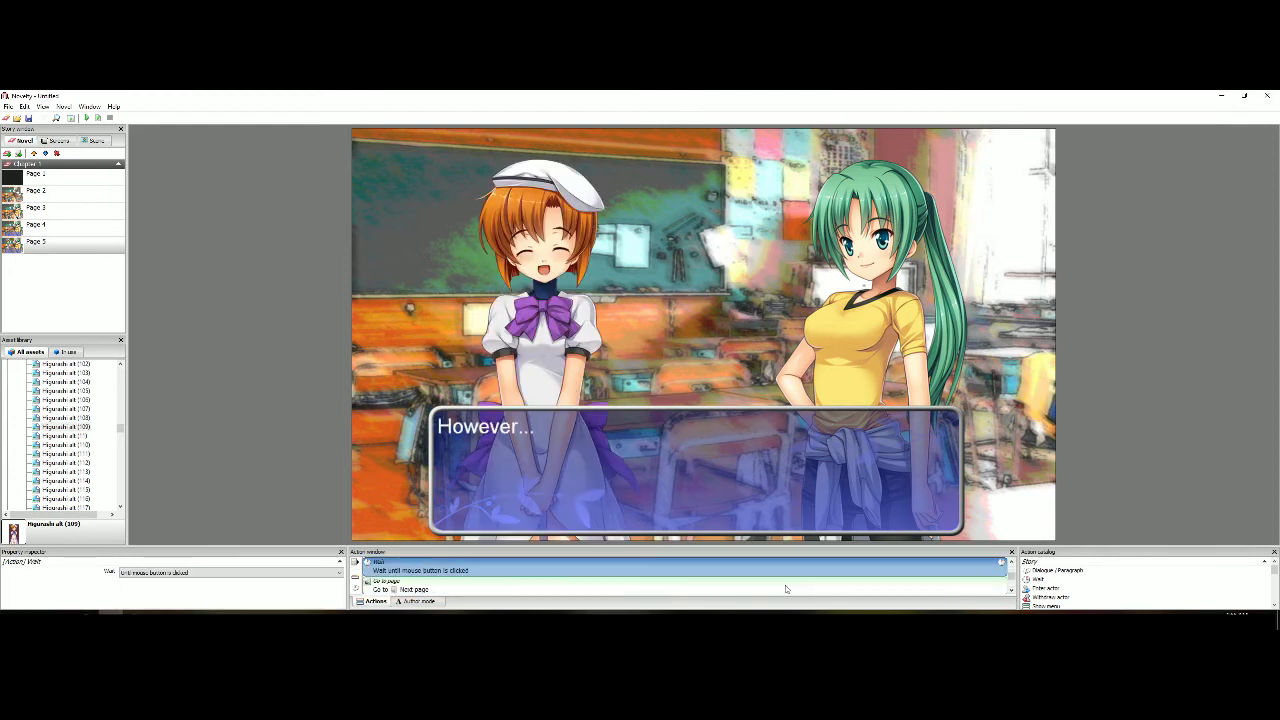
key("Delete")
Play the novel from Page 4, advance through to the second dialogue on Page 5, and stop playback
left_click(80, 215)
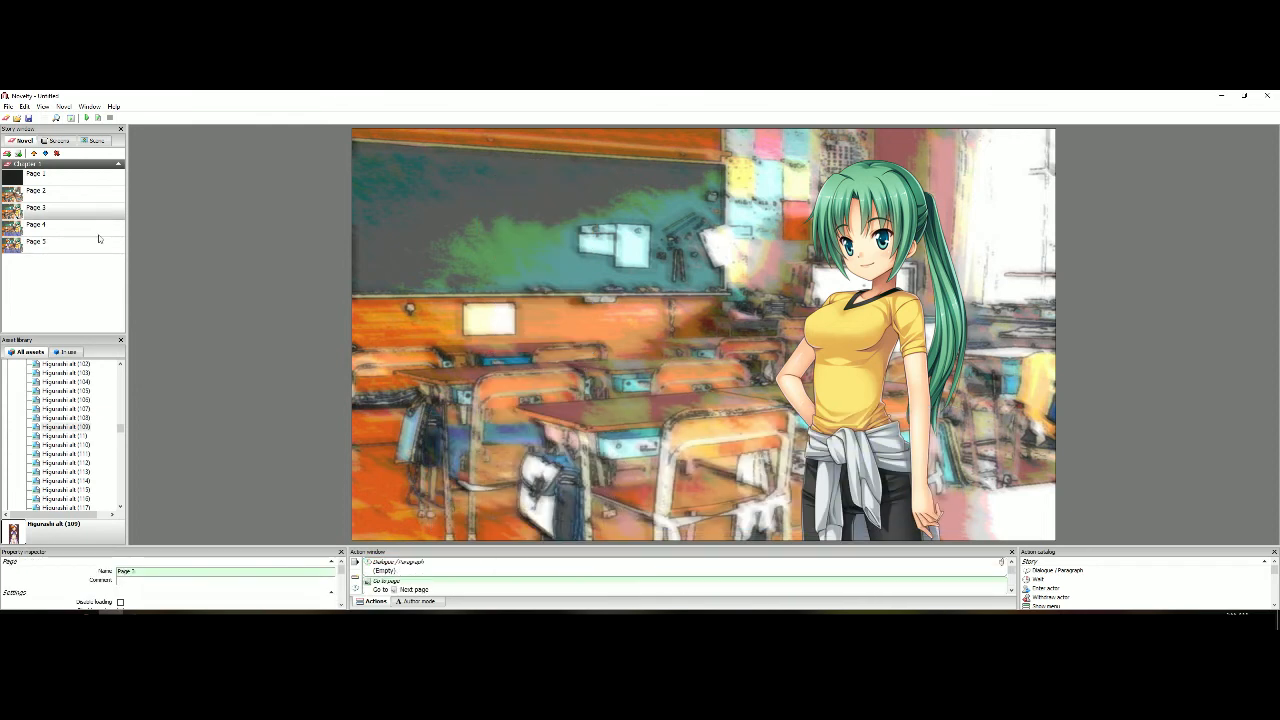
left_click(98, 230)
left_click(98, 117)
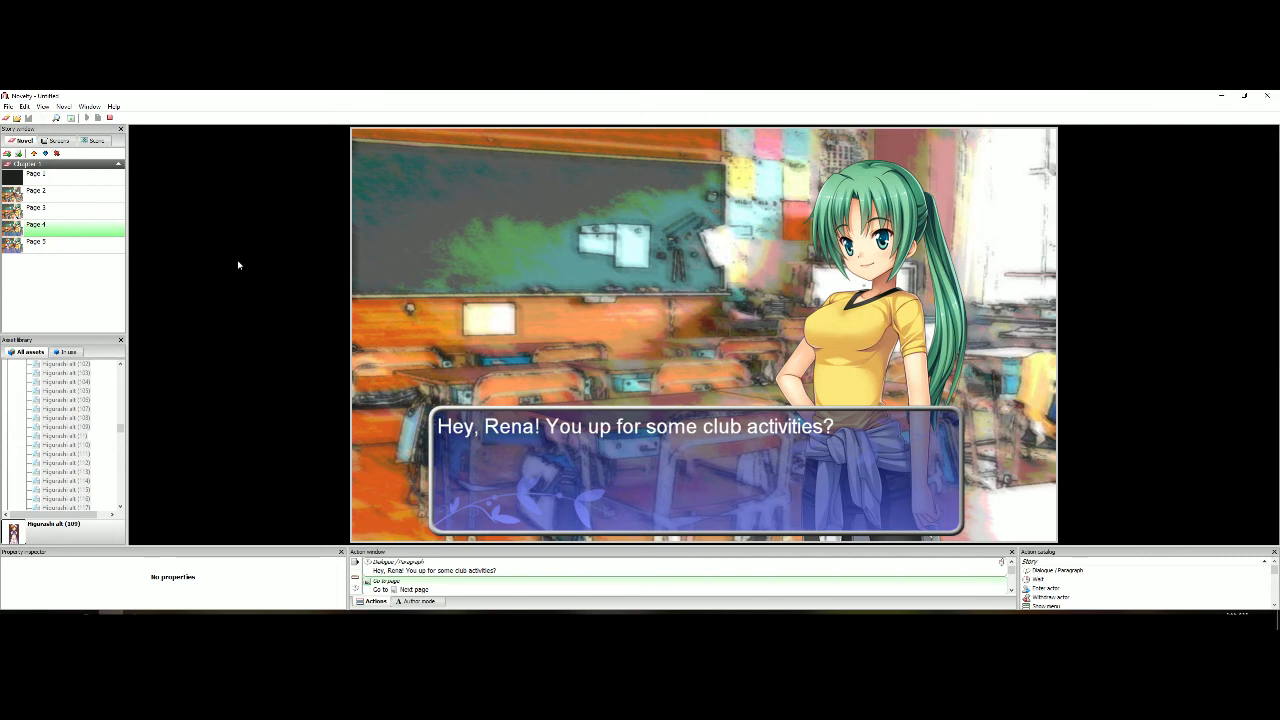
left_click(238, 265)
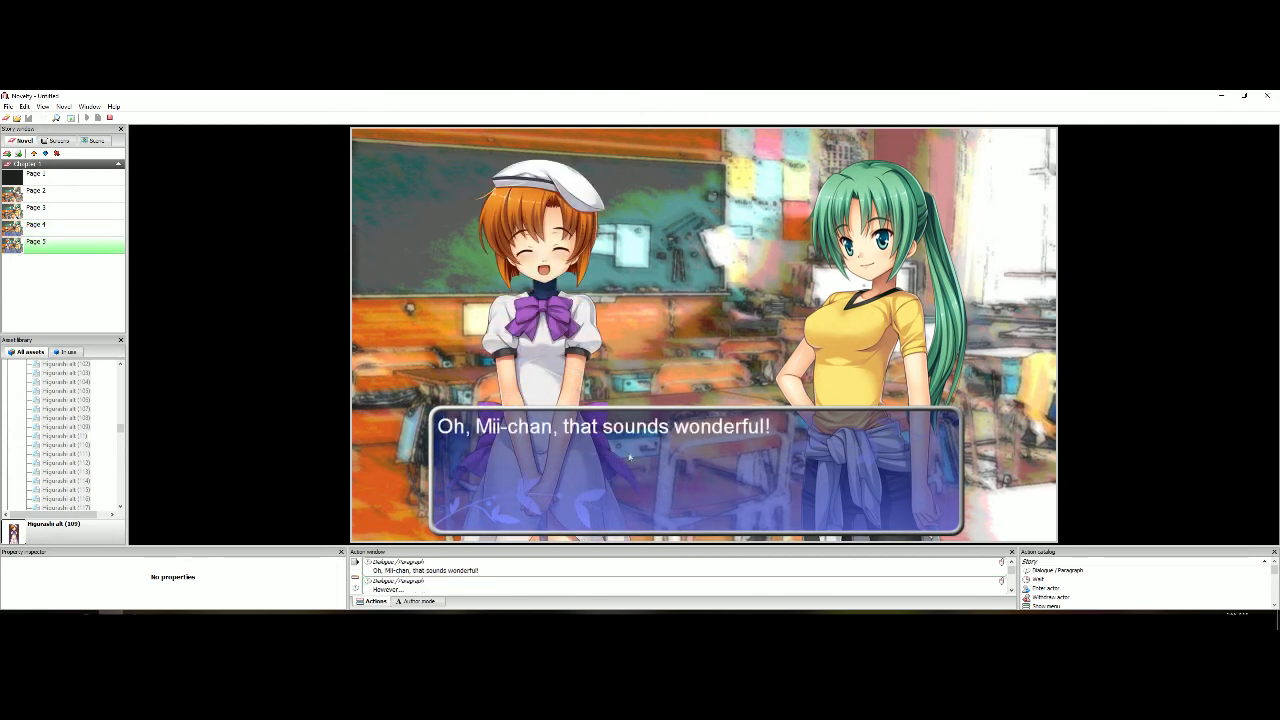
left_click(239, 313)
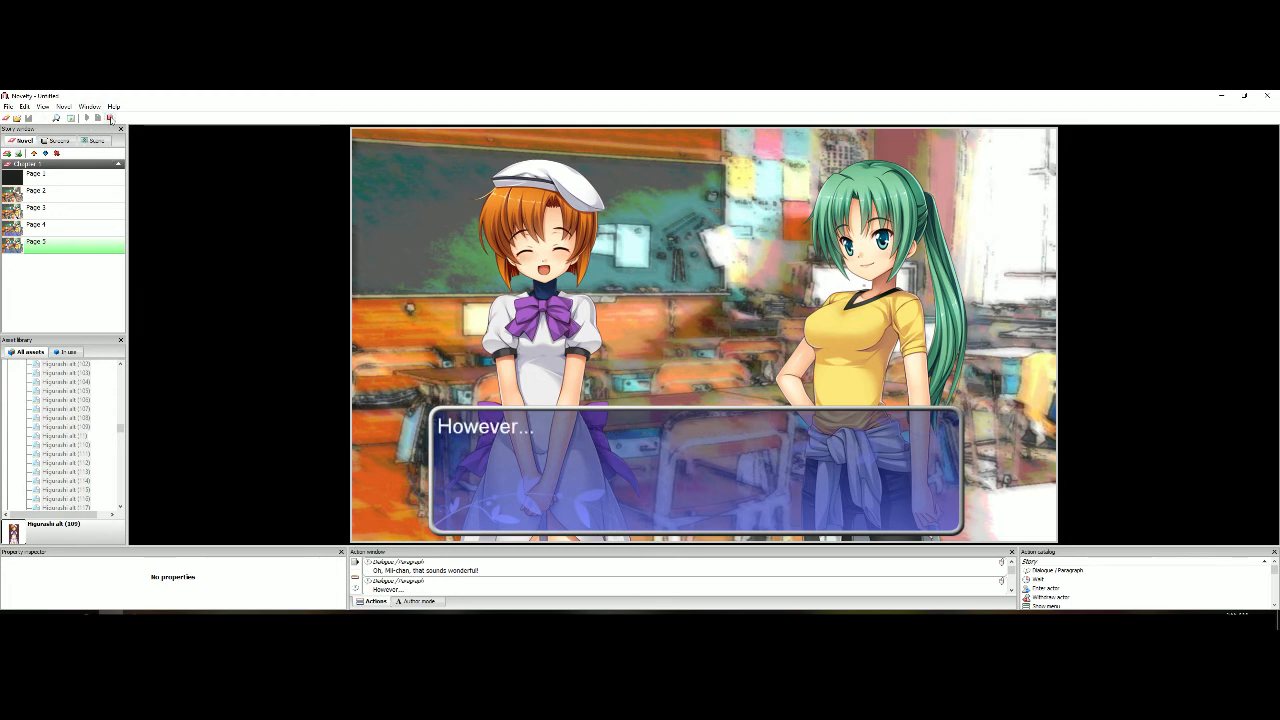
left_click(110, 118)
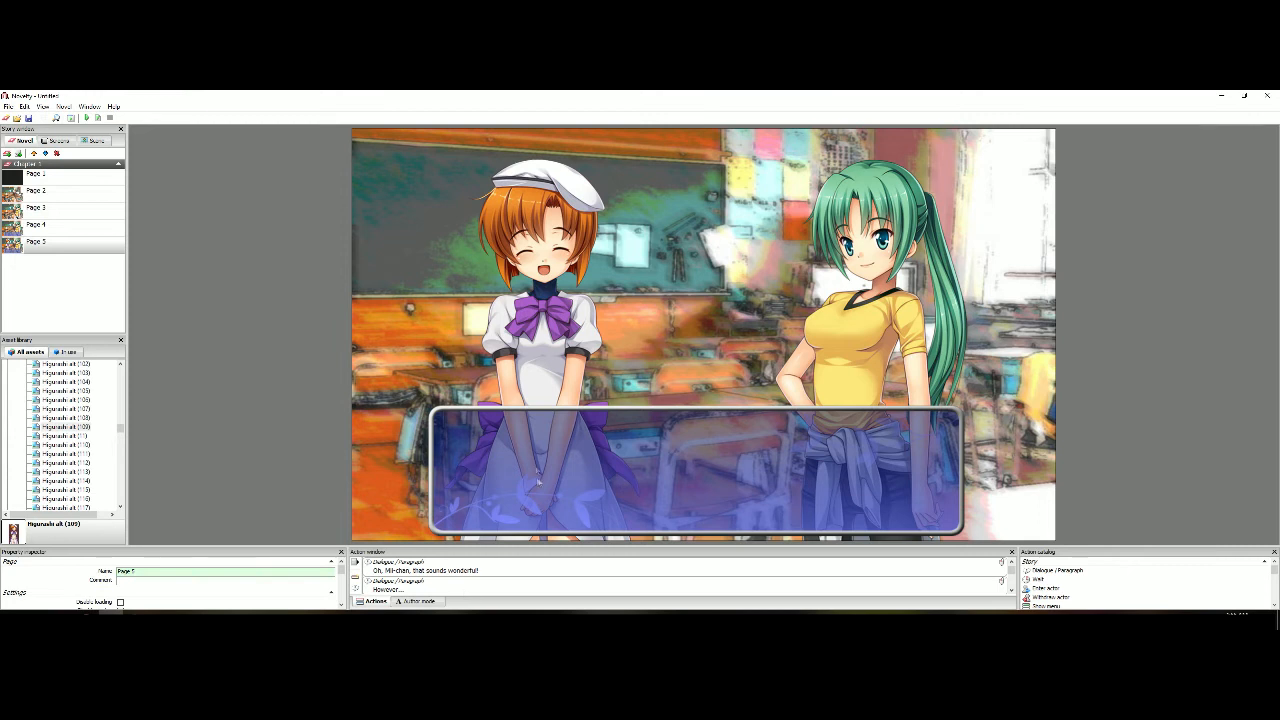
Append Page 5's "However..." phrase to the preceding dialogue with a space between them, and preview the page
left_click(557, 452)
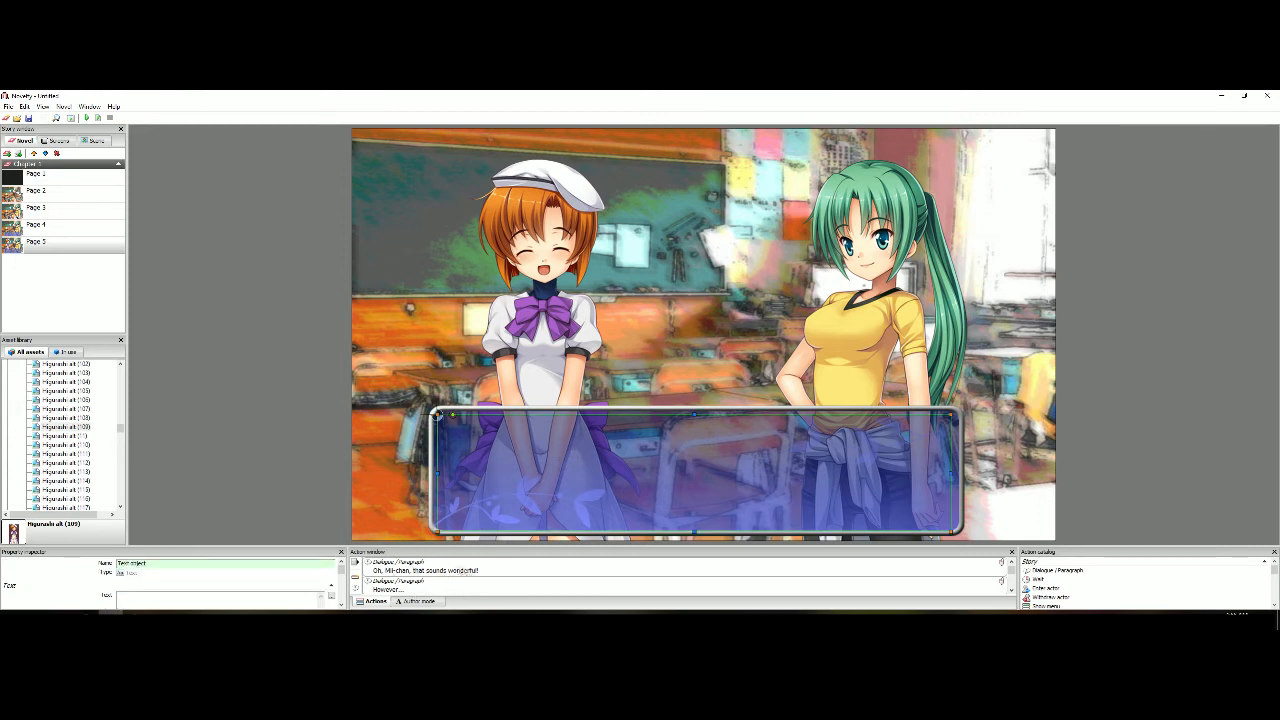
left_click(400, 586)
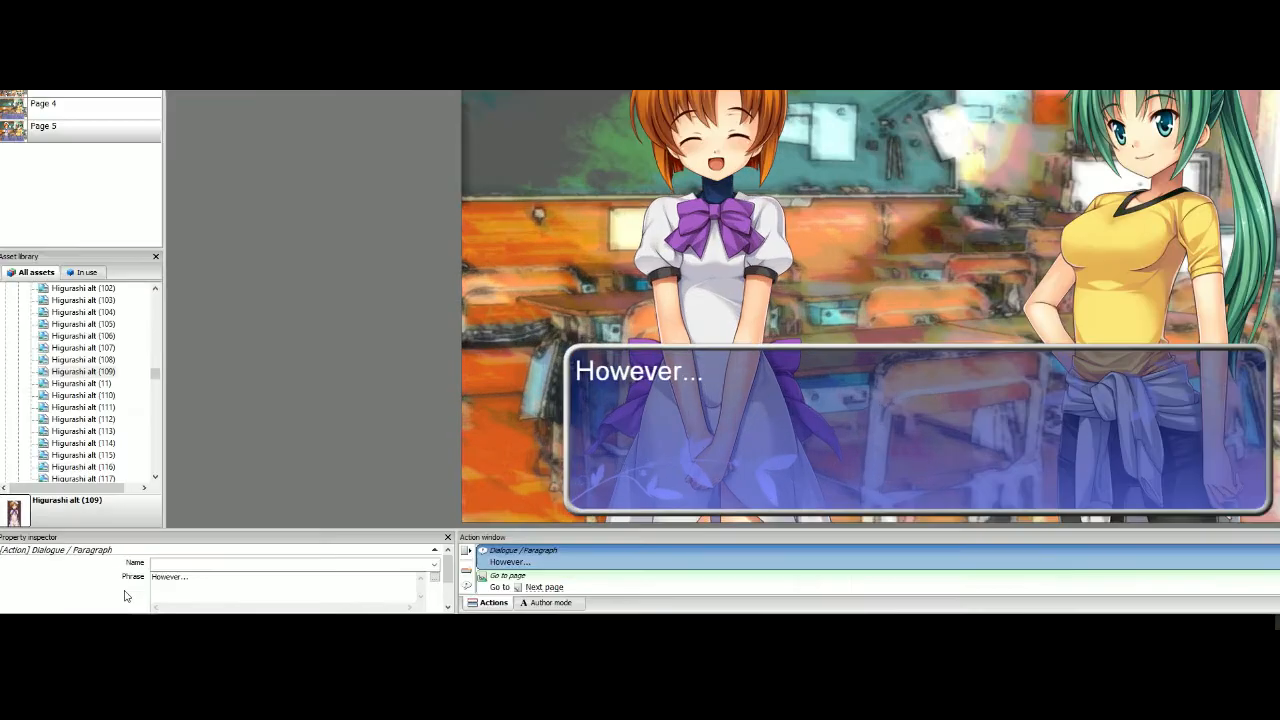
scroll(96, 592, "down", 3)
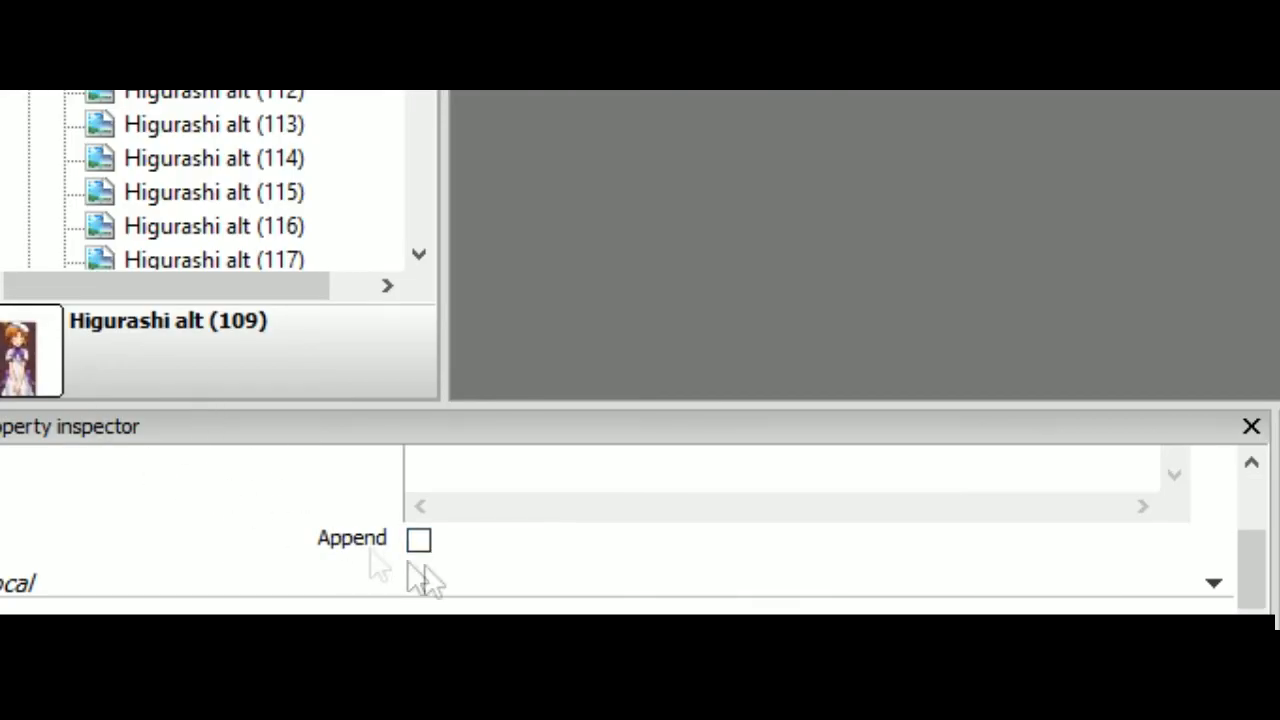
left_click(428, 540)
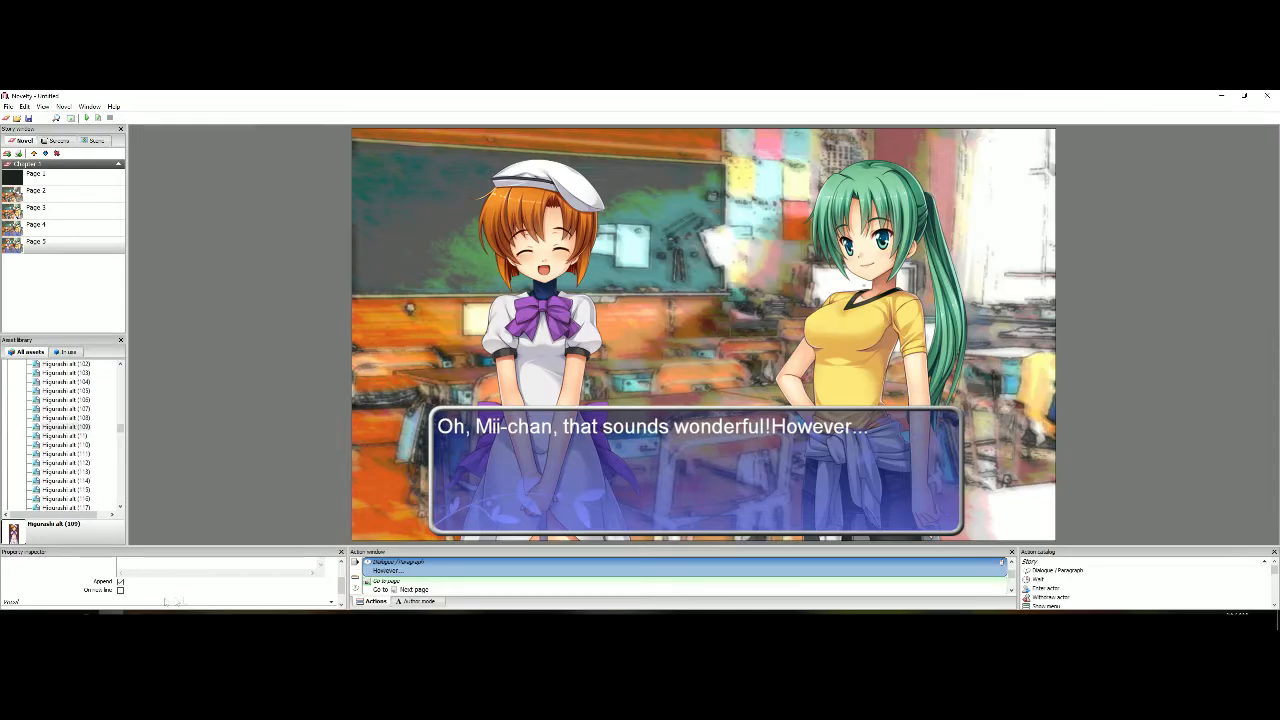
scroll(167, 602, "up", 3)
left_click(118, 582)
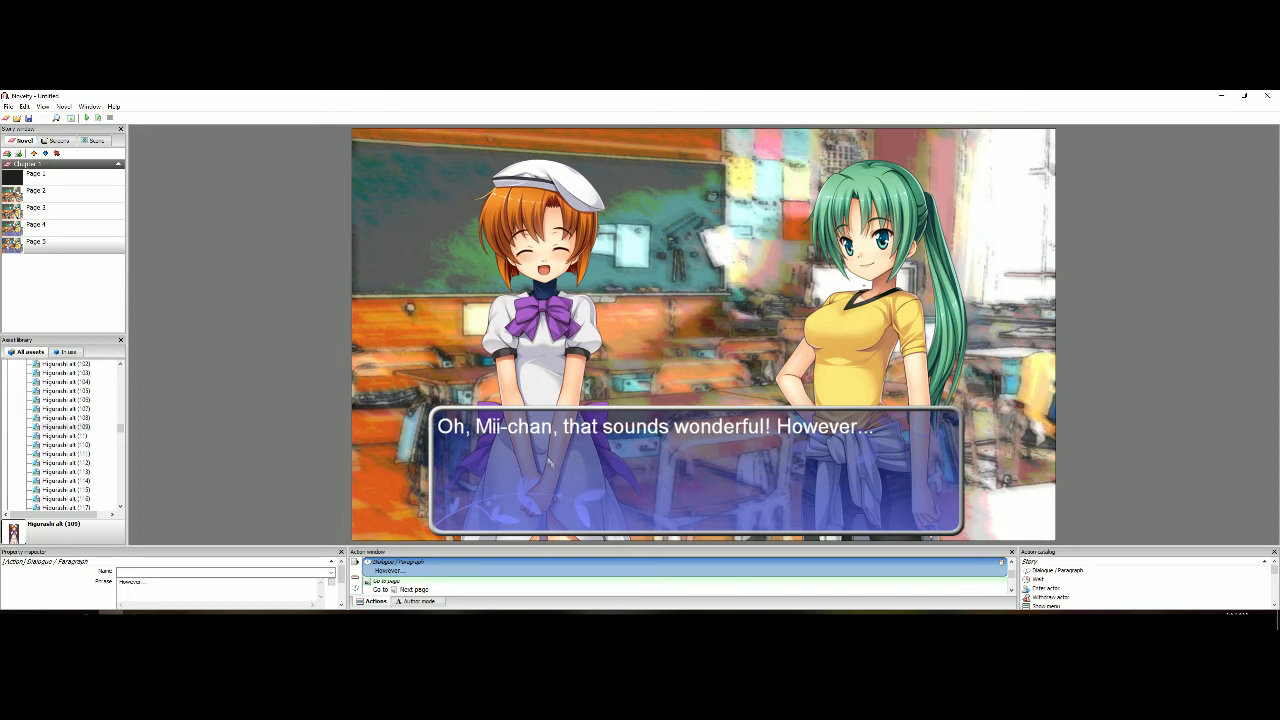
scroll(406, 585, "up", 1)
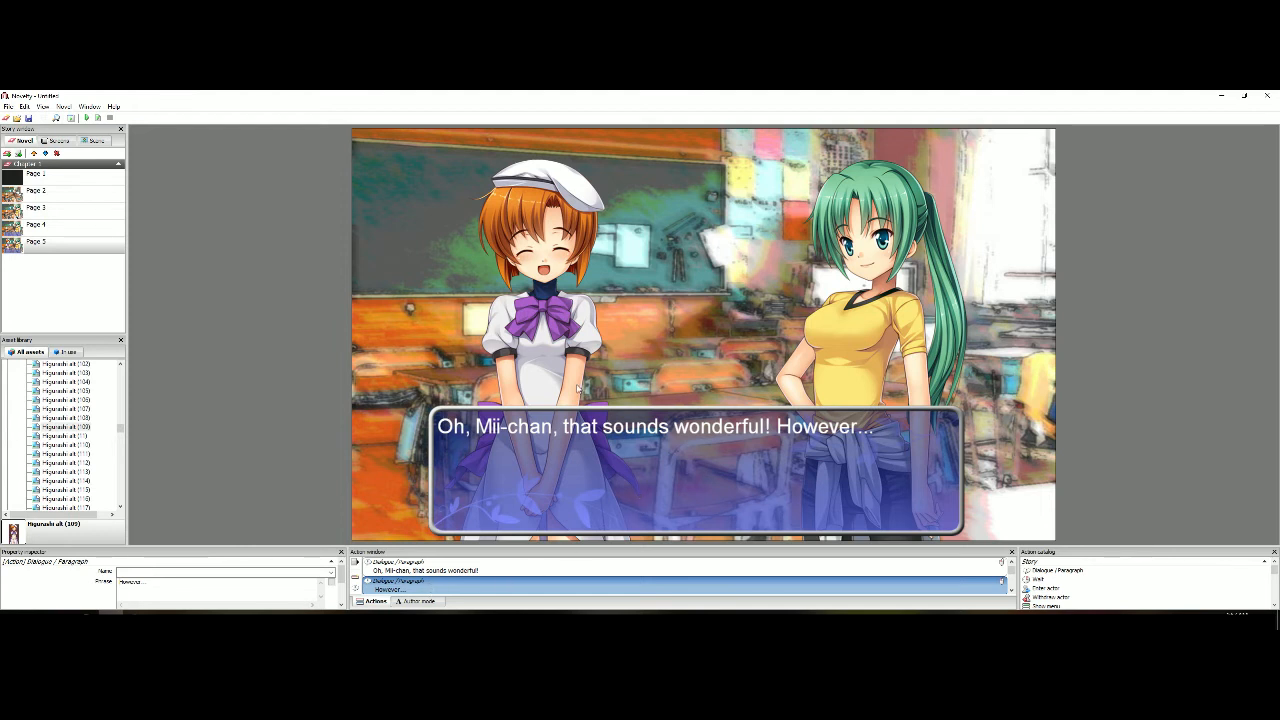
left_click(99, 117)
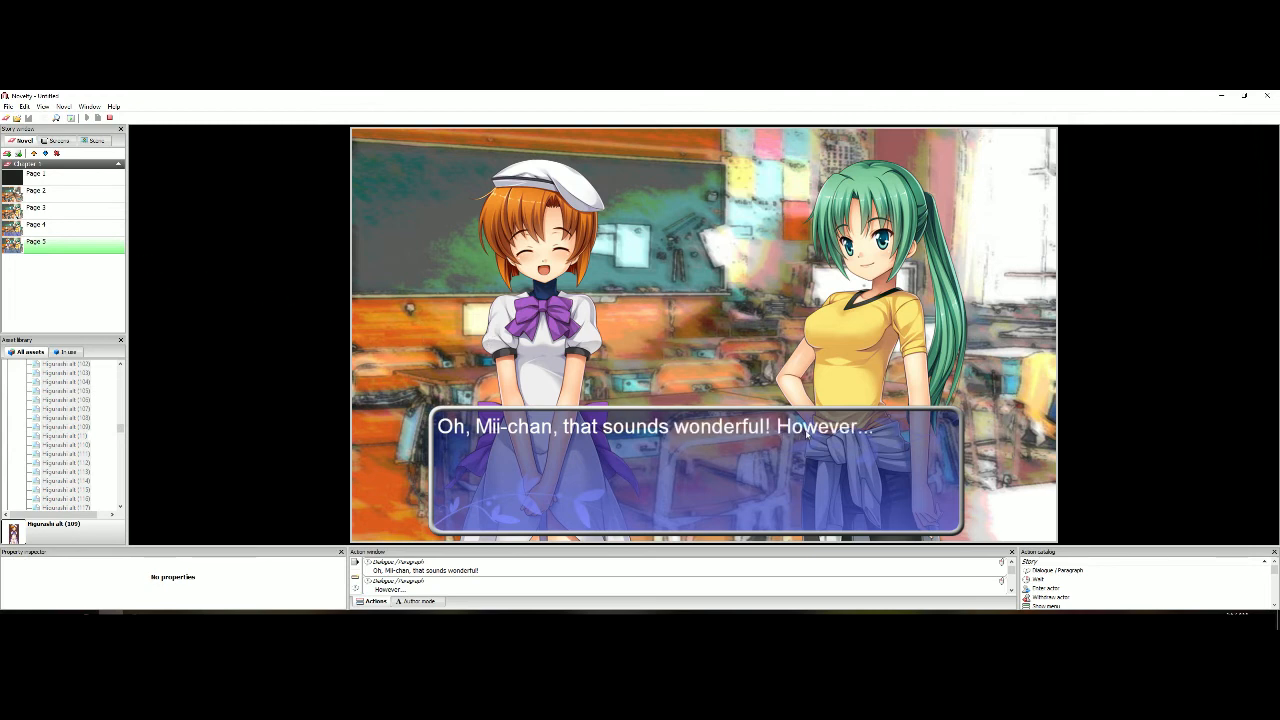
left_click(112, 118)
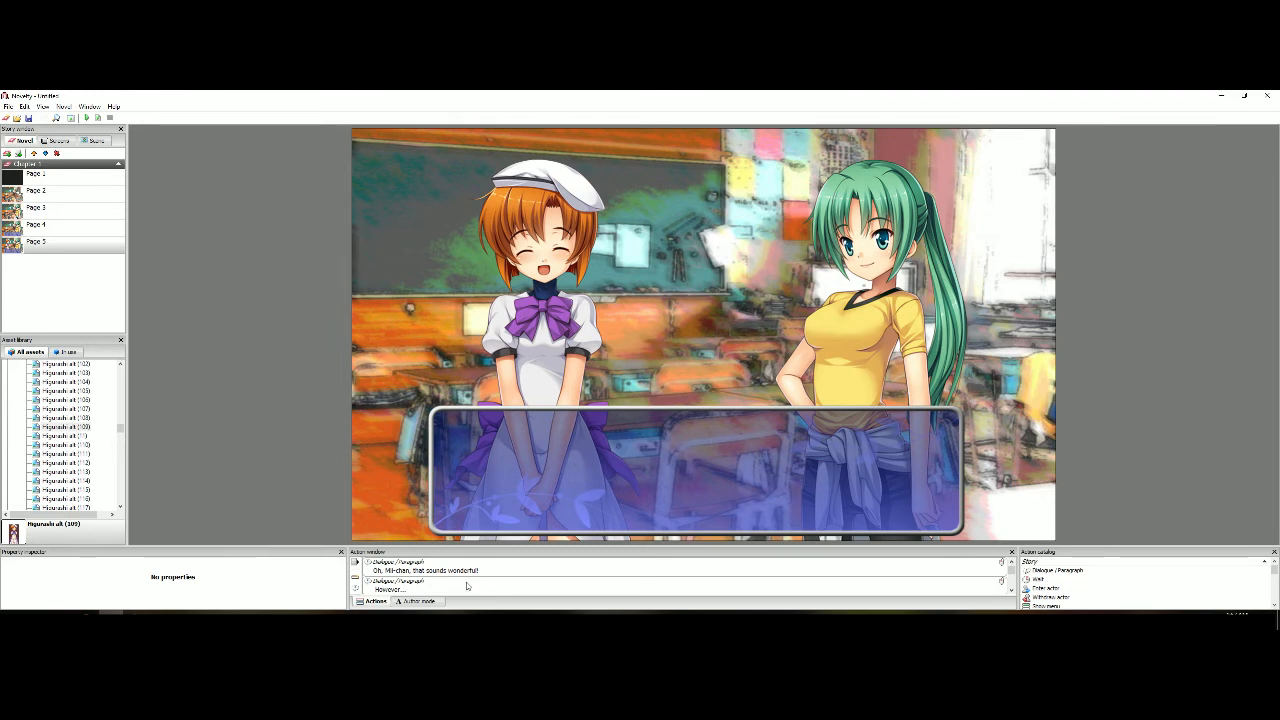
Turn off Append for Page 5's "However..." dialogue and open Page 4
left_click(473, 588)
scroll(82, 588, "down", 3)
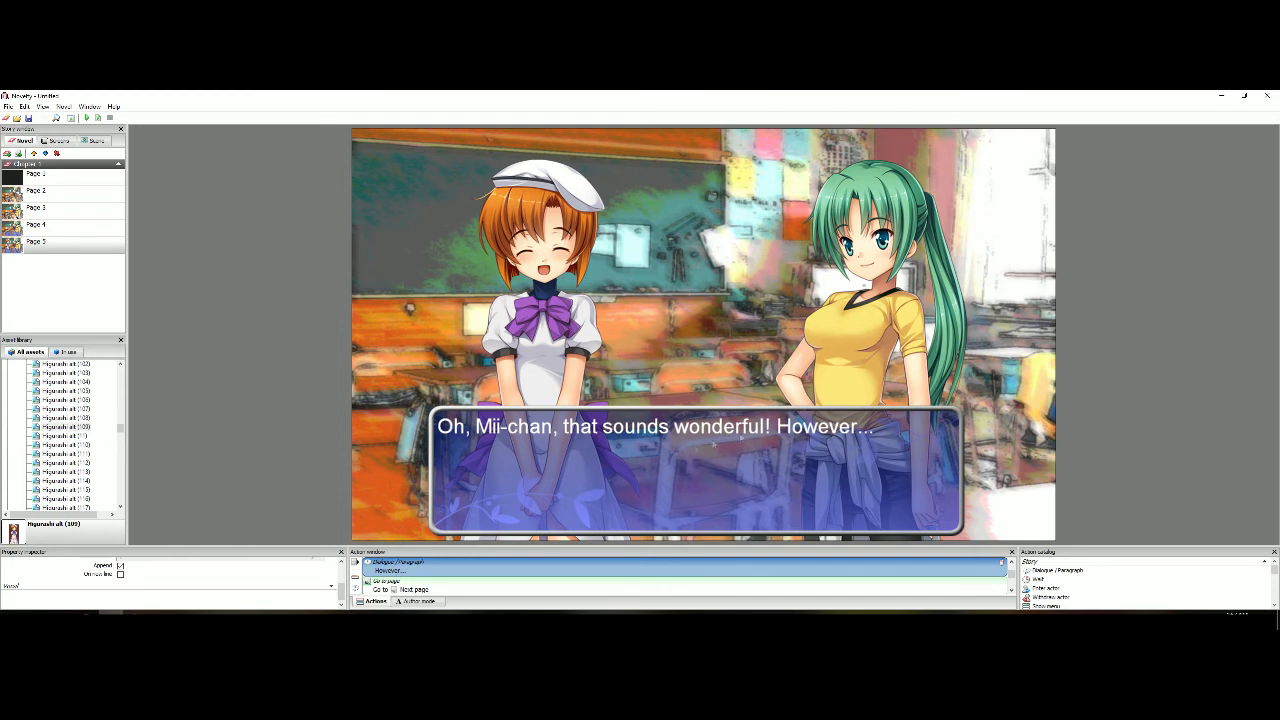
left_click(120, 566)
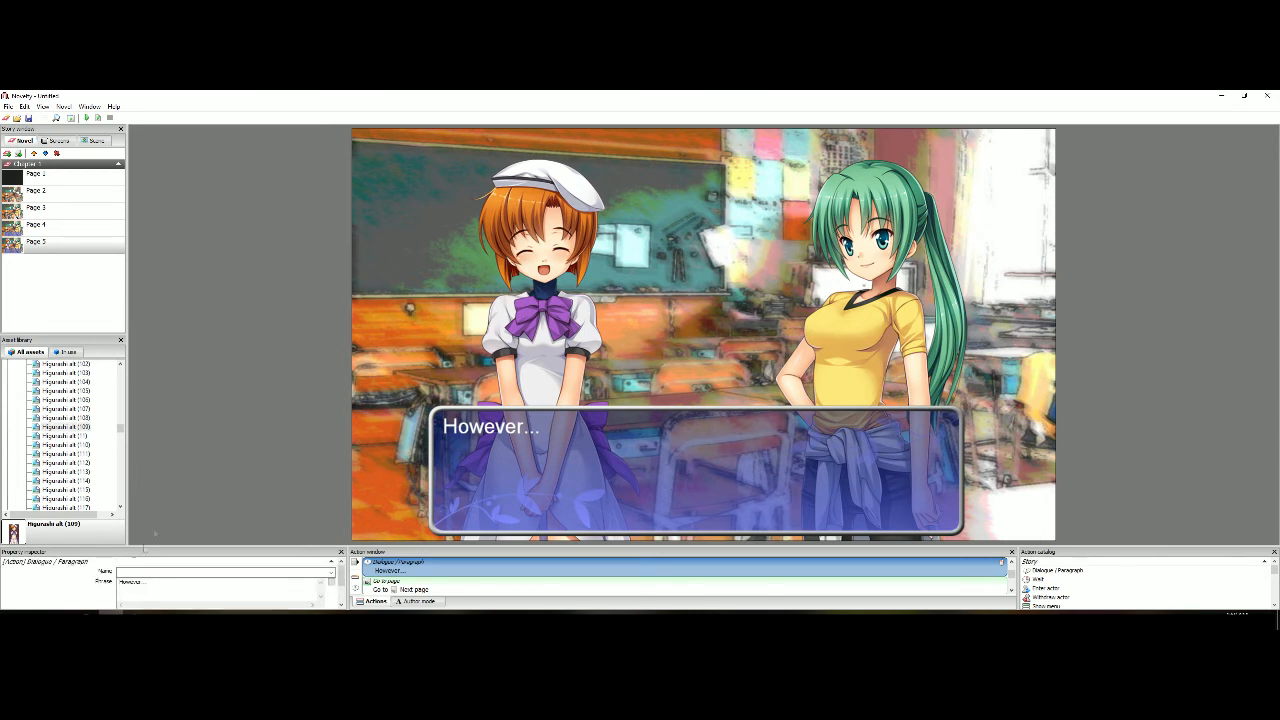
left_click(226, 311)
left_click(82, 232)
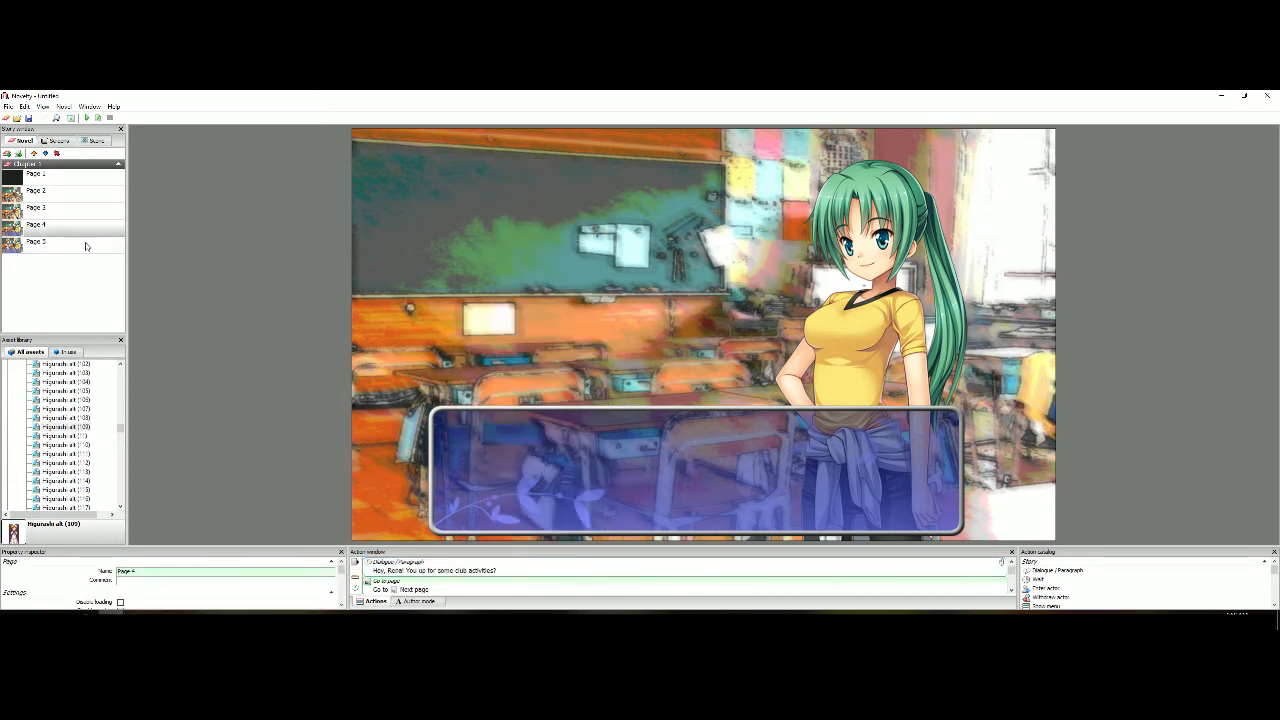
Duplicate Page 5 and rename the copy to Page 6
left_click(82, 244)
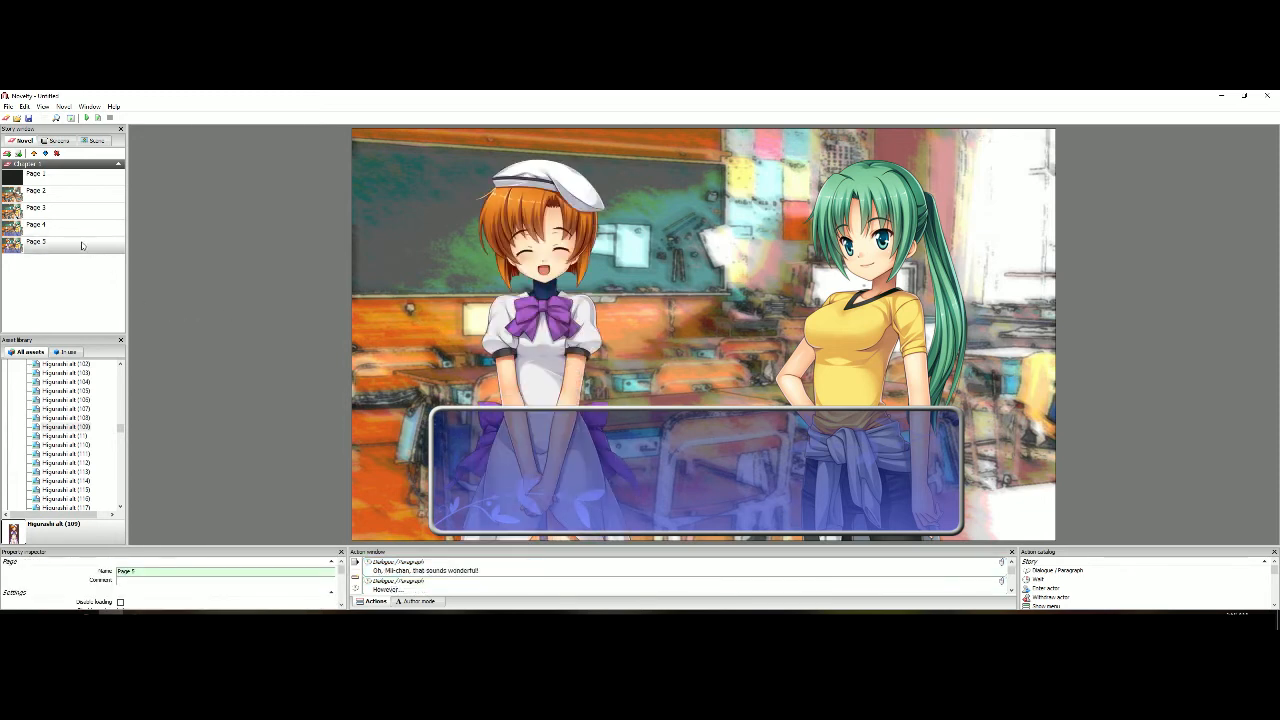
right_click(82, 244)
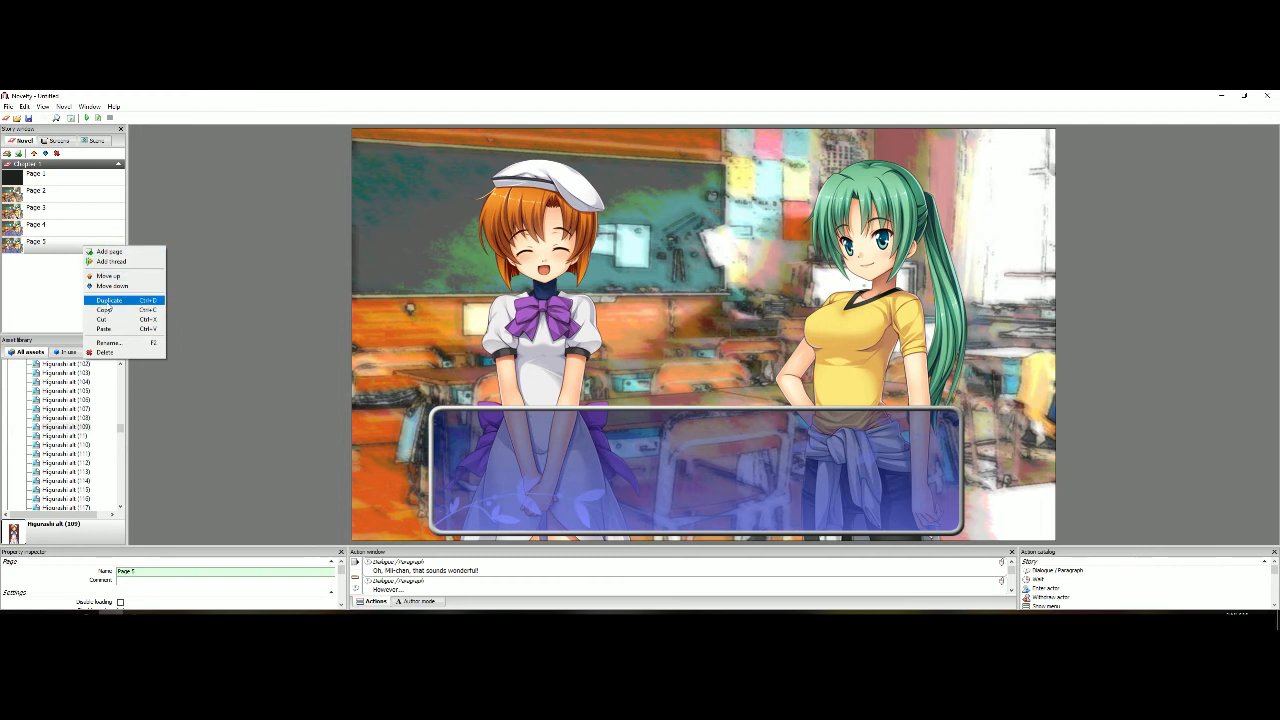
left_click(110, 300)
left_click(80, 262)
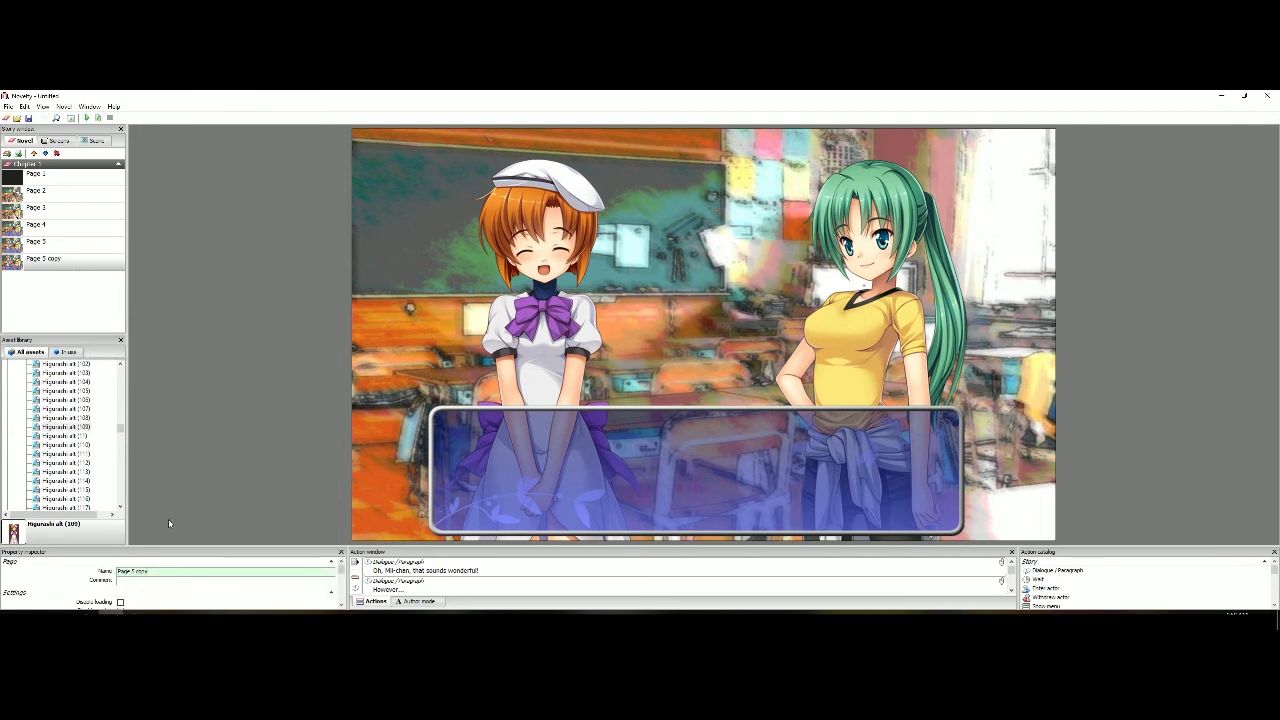
key("BackSpace")
key("BackSpace")
key("BackSpace")
left_click(92, 444)
left_click(79, 462)
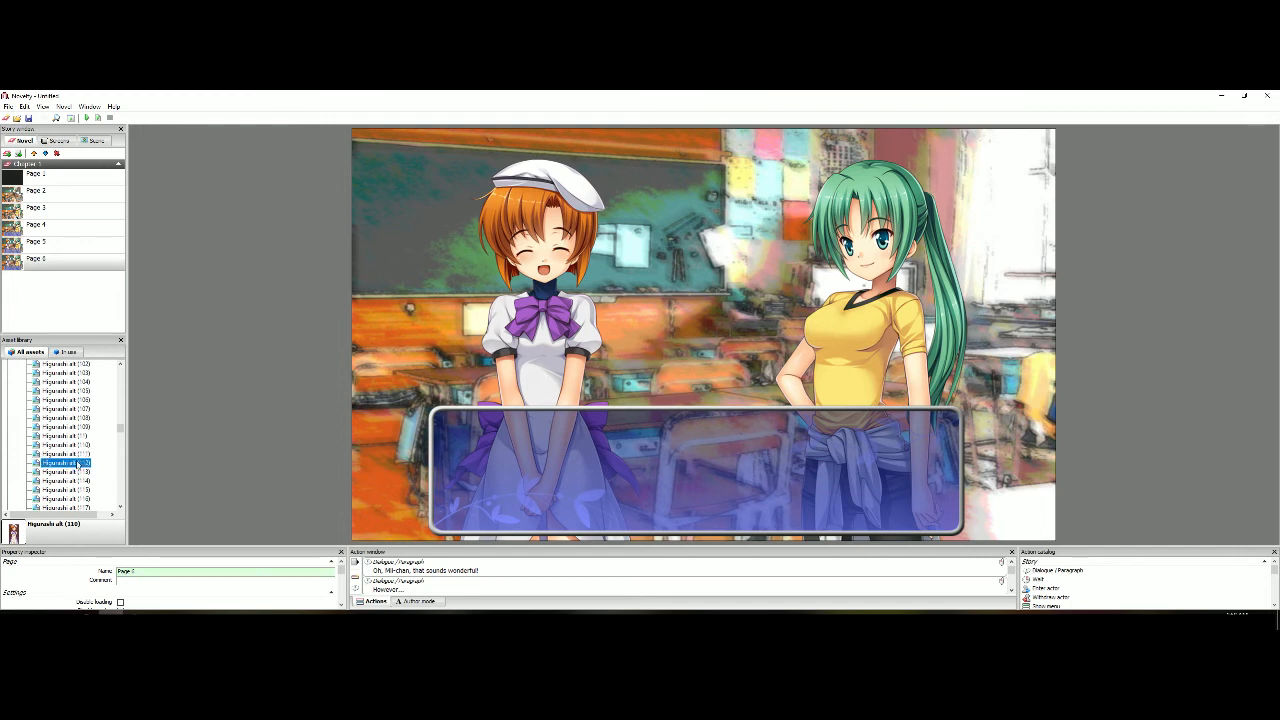
double_click(78, 455)
left_click(711, 273)
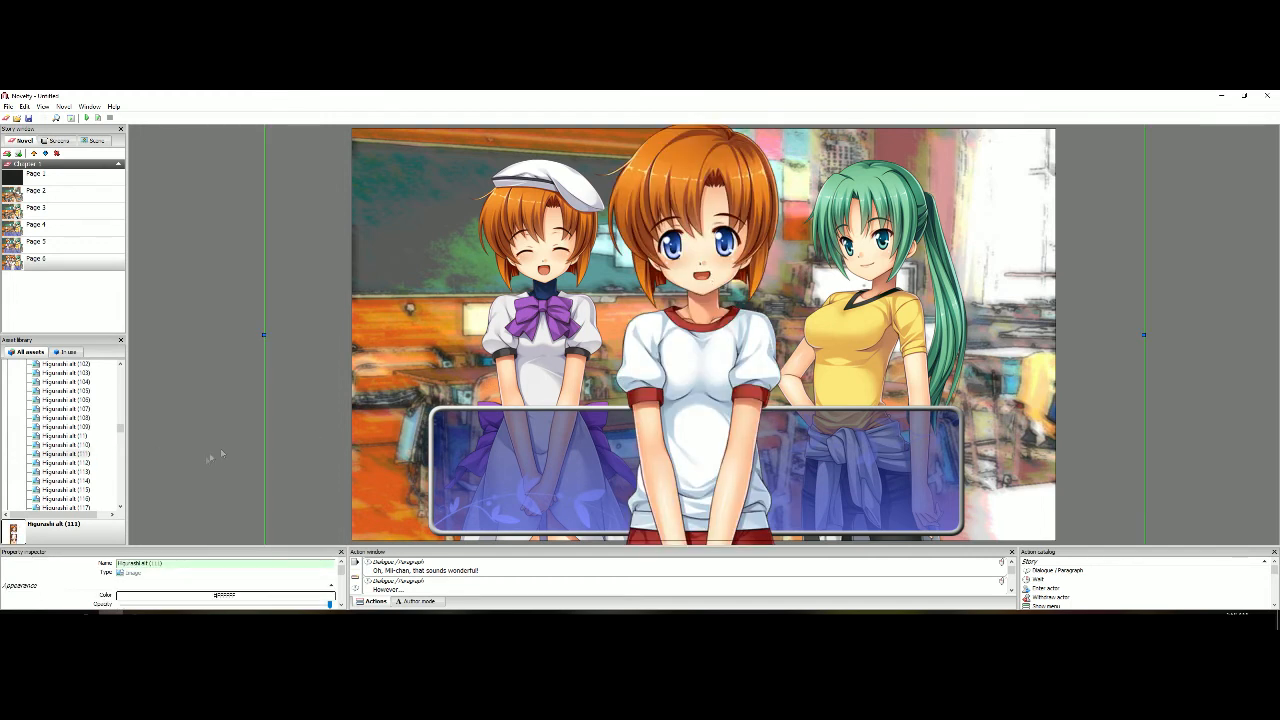
key("Delete")
double_click(89, 448)
key("Delete")
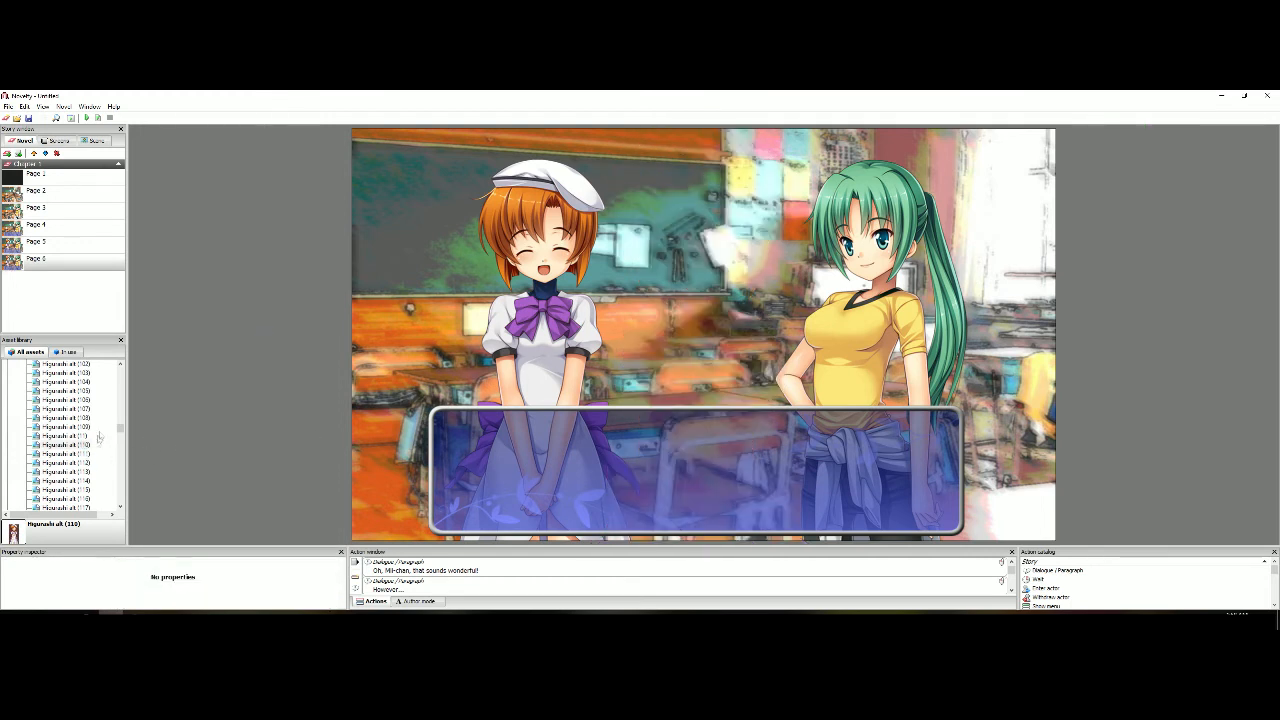
Browse the Higurashi alt sprites in the asset library for another expression of the orange-haired girl in the white beret
scroll(92, 452, "down", 2)
left_click(89, 446)
left_click(89, 437)
left_click(89, 428)
key("Down")
key("Down")
key("Down")
key("Down")
key("Down")
key("Down")
key("Down")
key("Down")
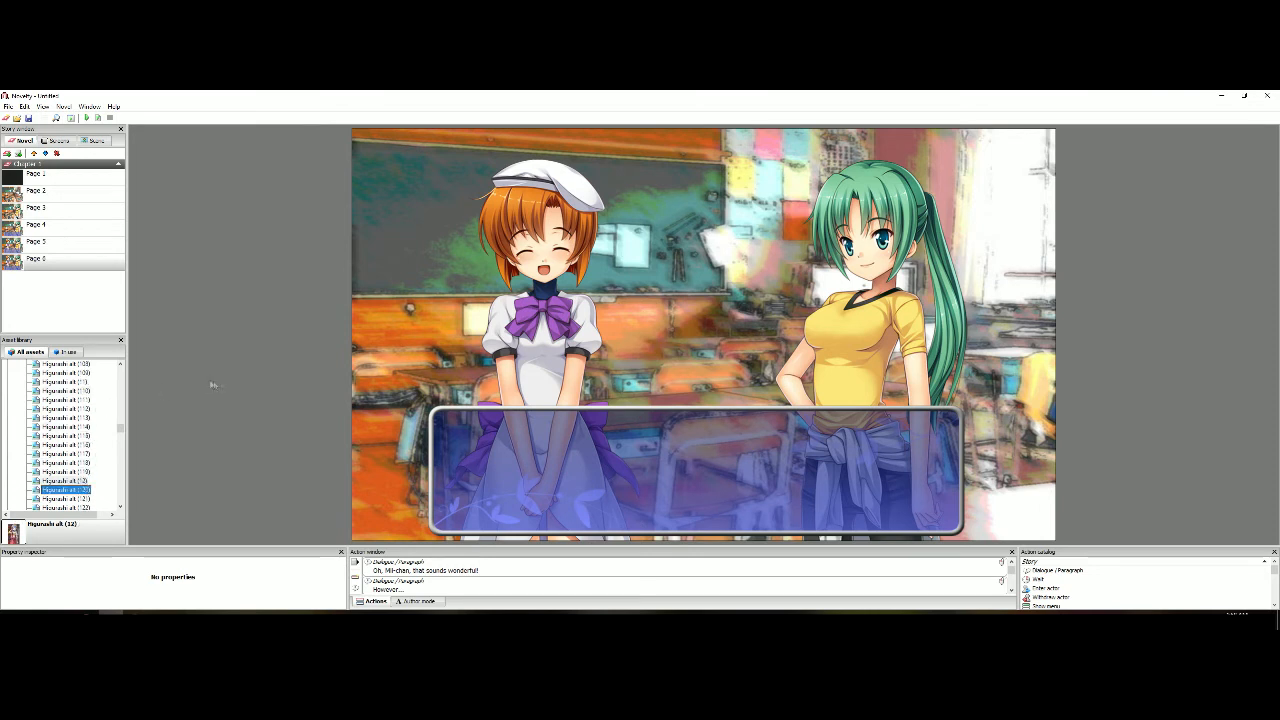
key("Down")
key("Down")
key("Down")
key("Down")
key("Down")
key("Down")
key("Down")
key("Down")
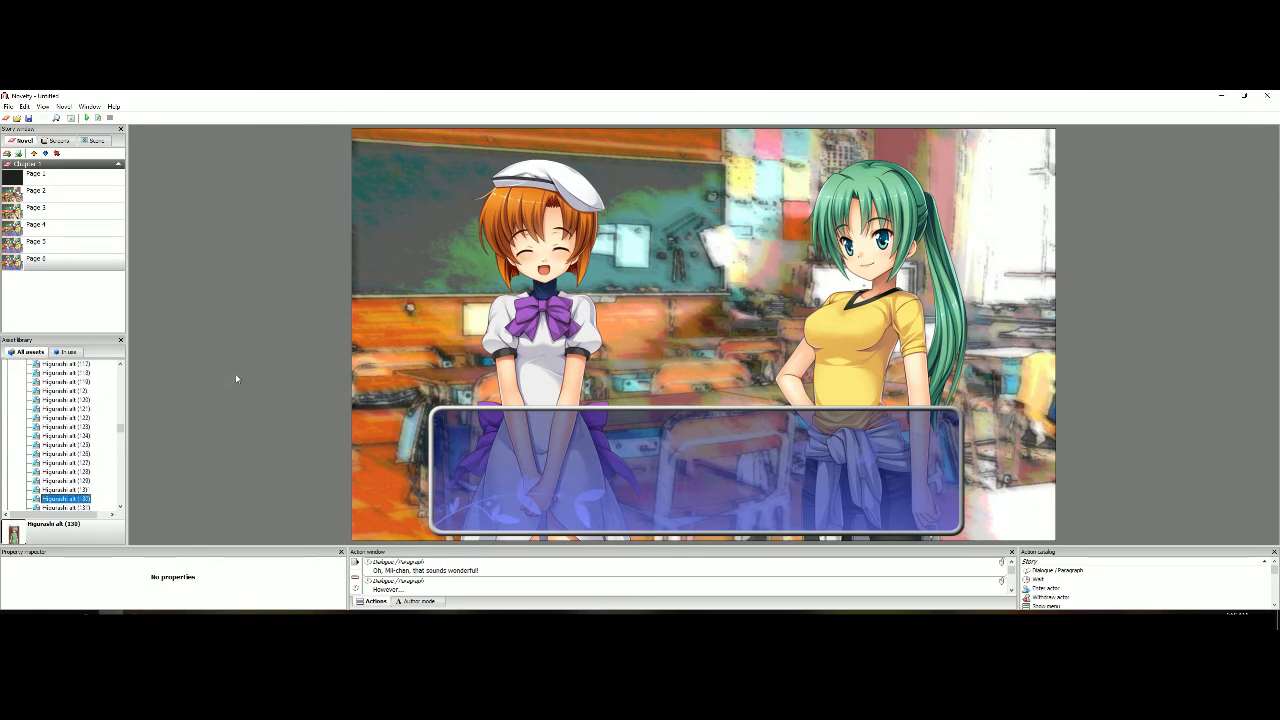
key("Down")
key("Down")
key("Down")
key("Down")
key("Down")
key("Down")
key("Down")
key("Down")
key("Down")
key("Down")
key("Down")
key("Down")
key("Down")
key("Down")
key("Down")
key("Down")
key("Down")
key("Down")
key("Down")
key("Down")
key("Down")
key("Down")
key("Down")
key("Down")
key("Down")
key("Down")
key("Down")
key("Down")
key("Down")
key("Down")
key("Down")
key("Down")
key("Down")
key("Down")
key("Down")
key("Down")
key("Down")
key("Down")
key("Down")
key("Down")
key("Down")
key("Down")
key("Down")
key("Down")
key("Down")
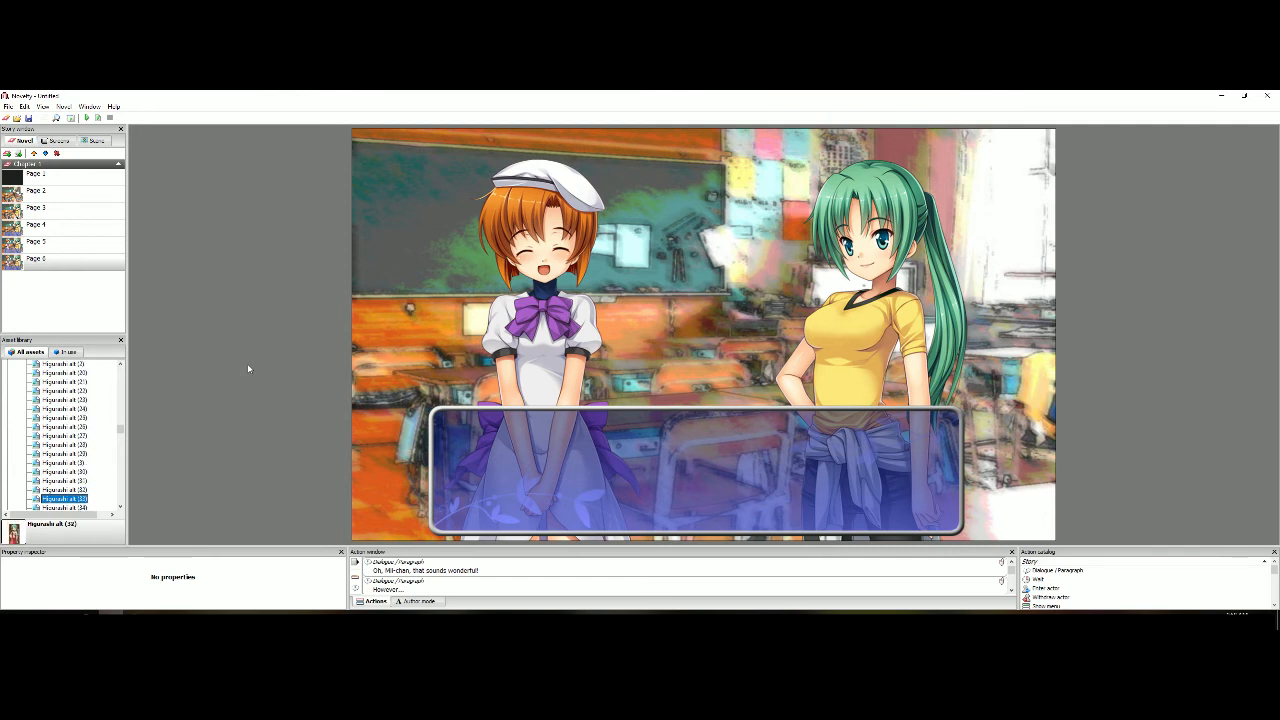
key("Down")
key("Down")
key("Down")
key("Down")
key("Down")
key("Down")
key("Down")
key("Down")
key("Down")
key("Down")
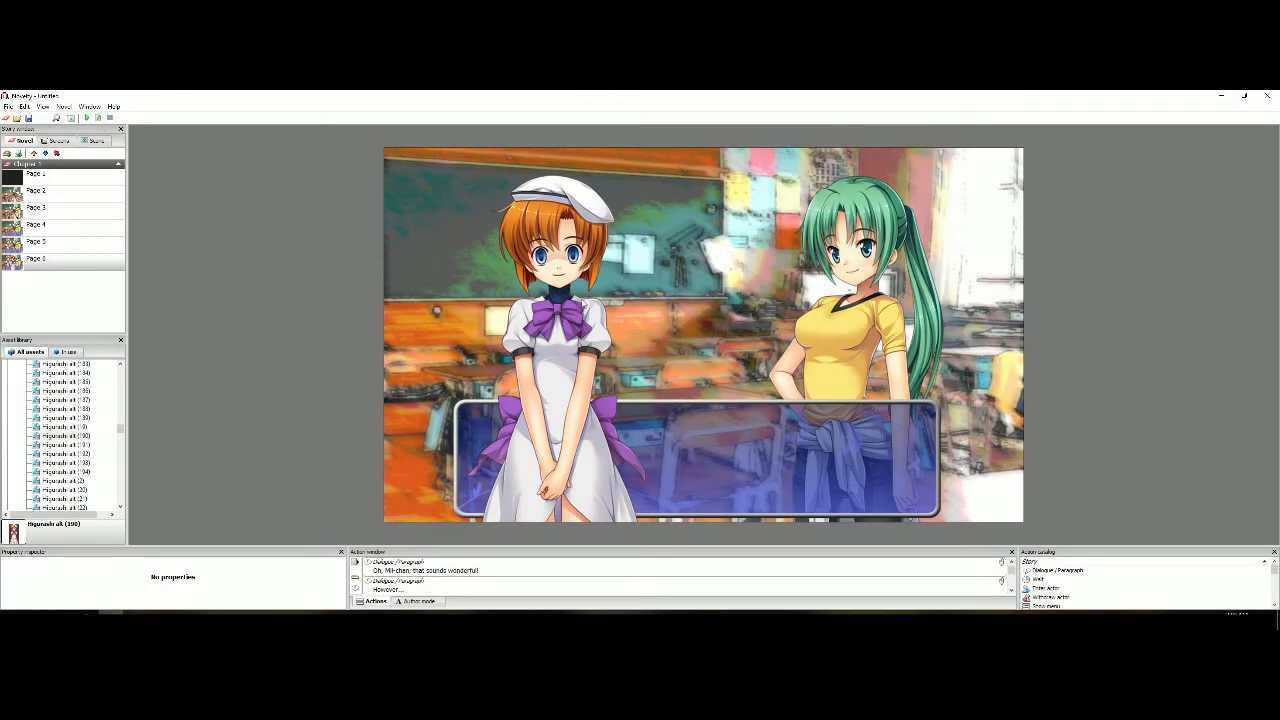
Lower the new open-eyed sprite of the orange-haired girl in Page 6's stacking order so it sits behind the dialogue box
right_click(584, 300)
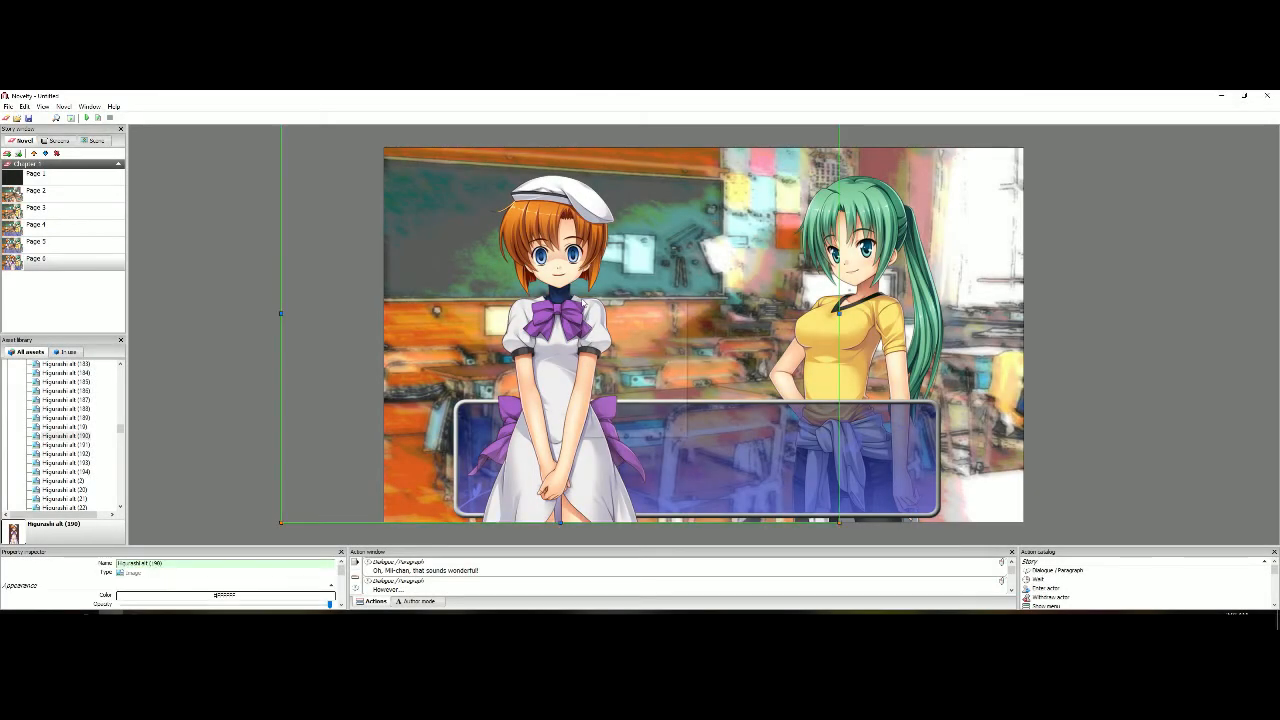
left_click(610, 325)
right_click(583, 228)
left_click(608, 253)
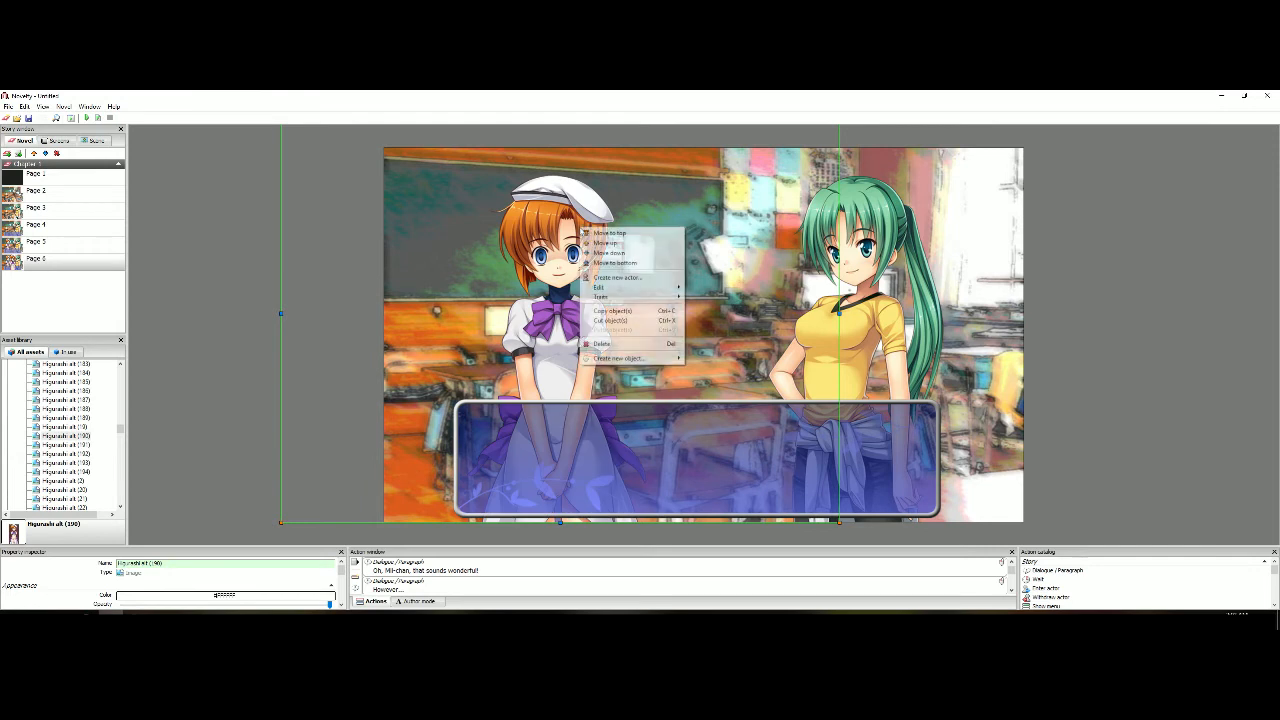
right_click(578, 224)
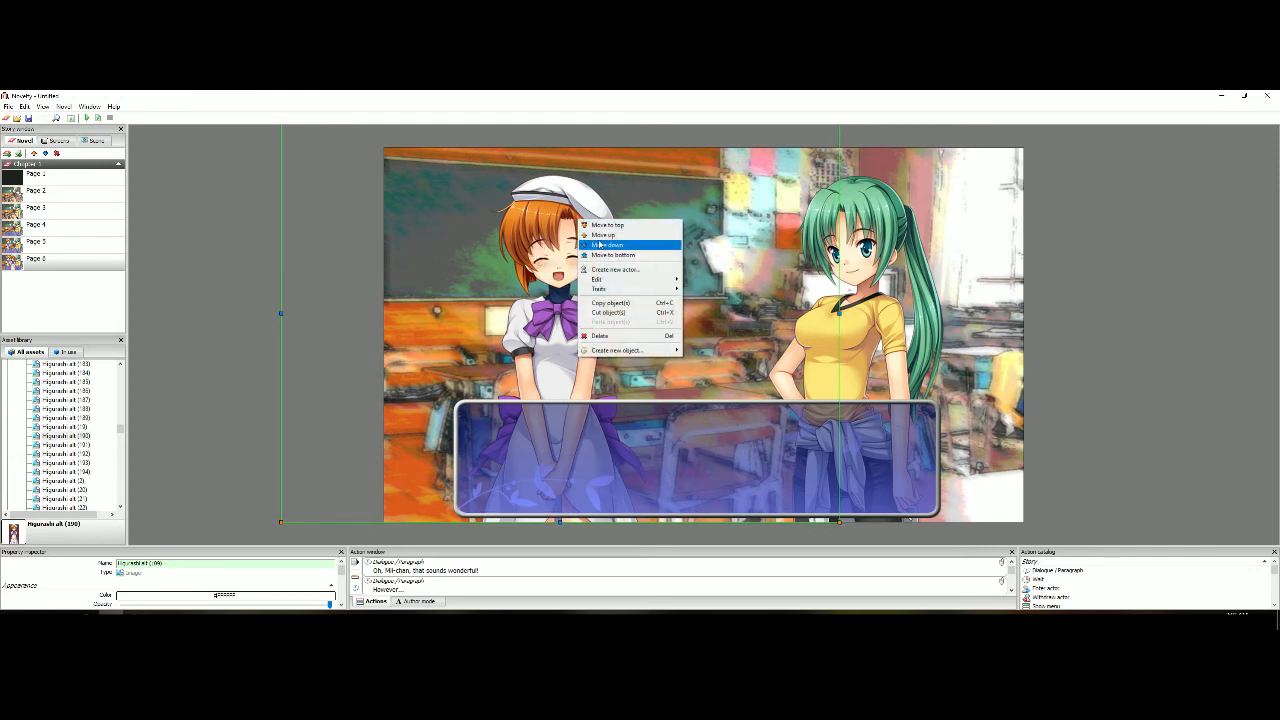
left_click(608, 249)
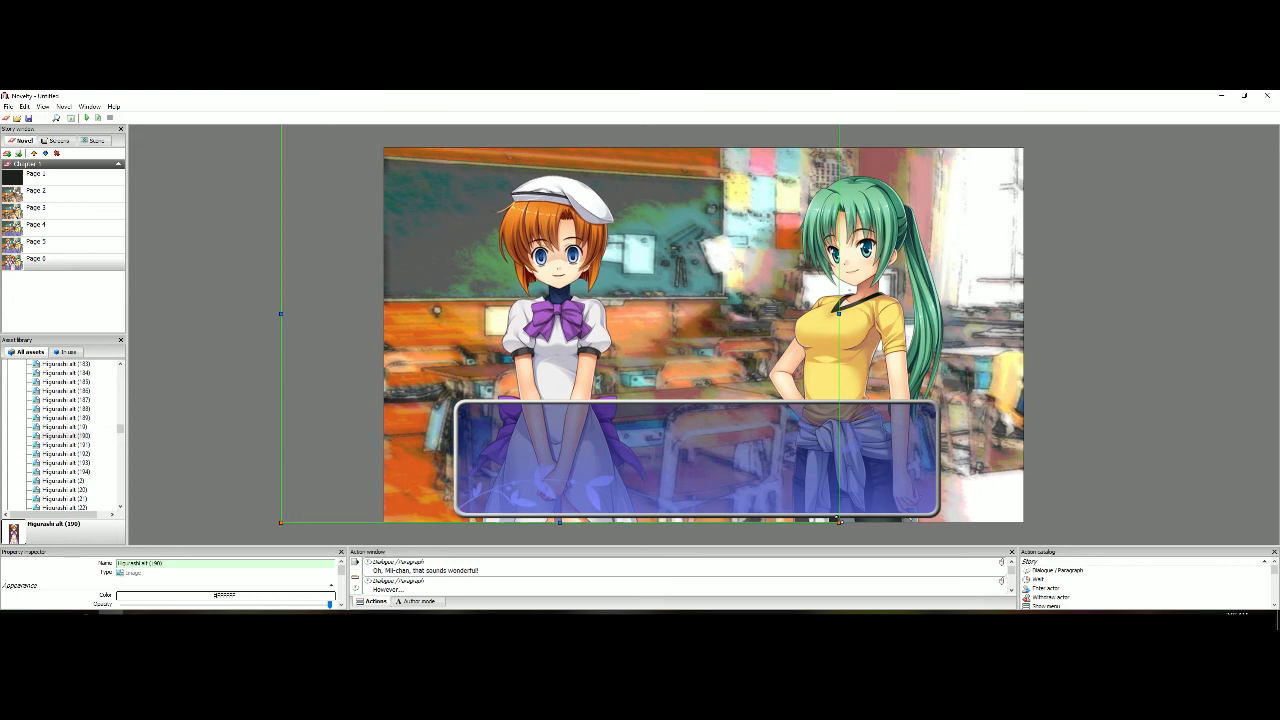
right_click(596, 247)
left_click(622, 272)
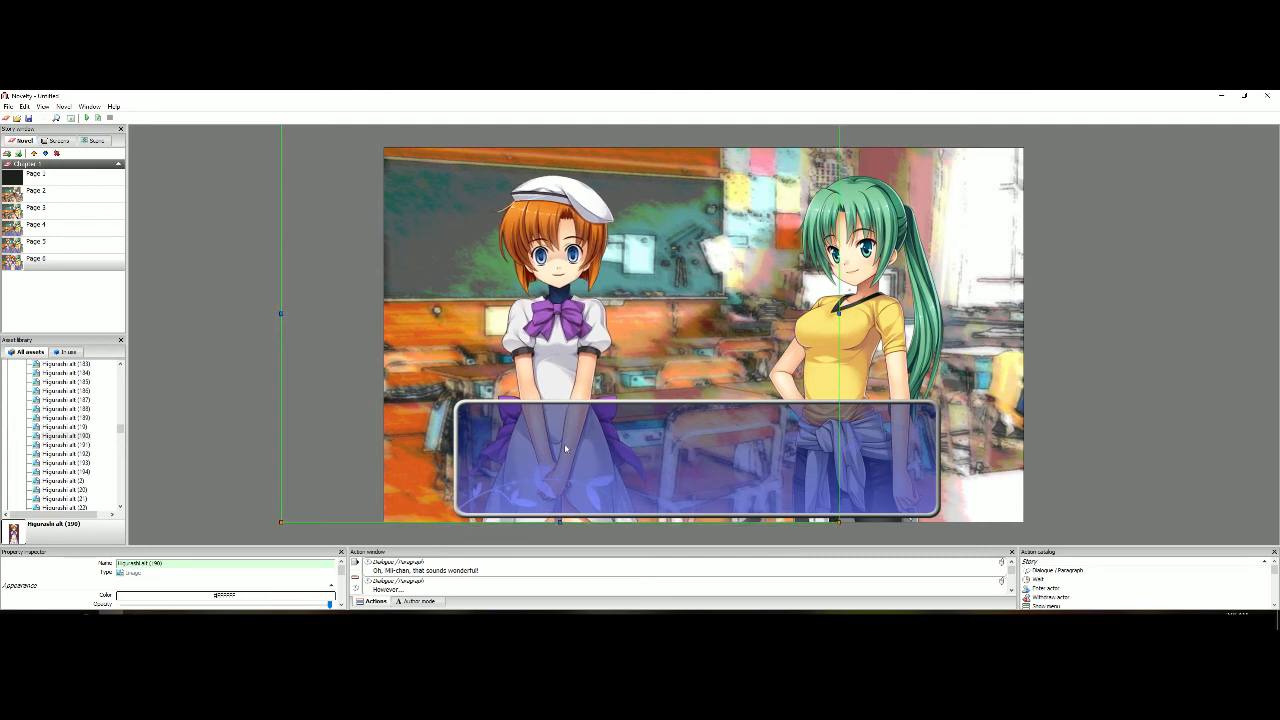
right_click(600, 312)
left_click(620, 334)
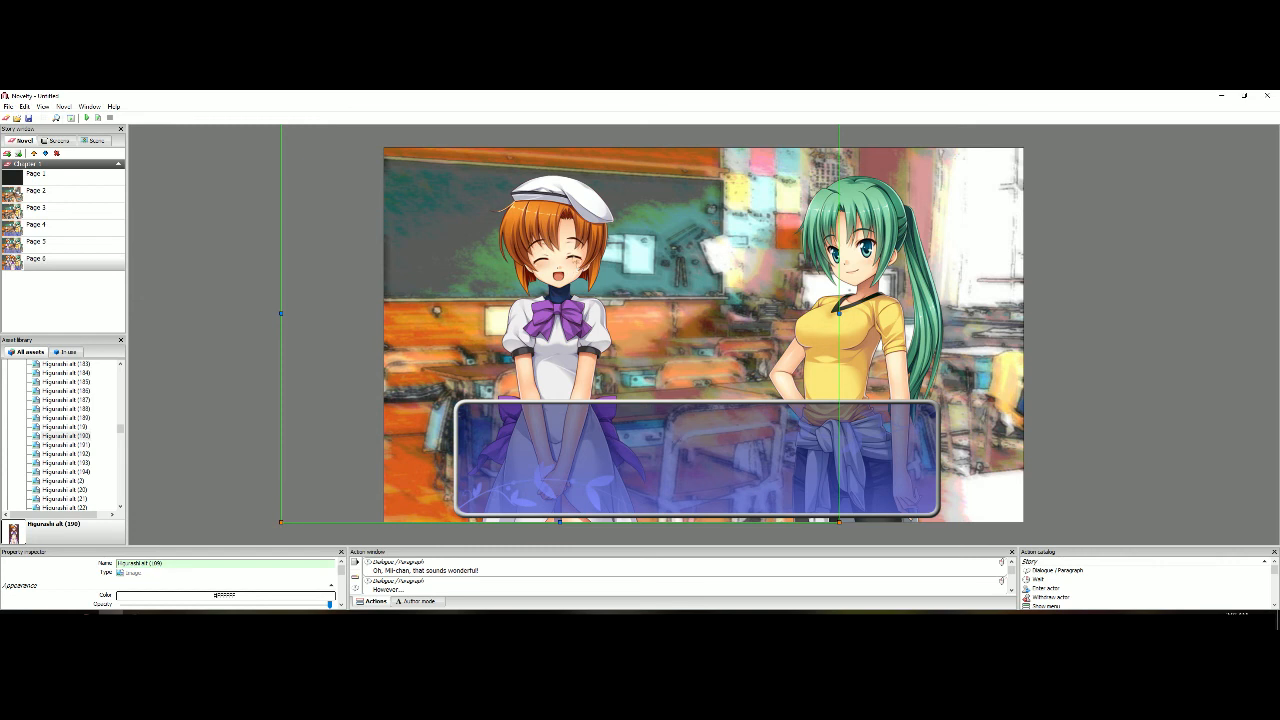
Delete the old closed-eyes sprite of the orange-haired girl from Page 6
right_click(571, 252)
left_click(594, 287)
right_click(576, 253)
left_click(600, 275)
key("Delete")
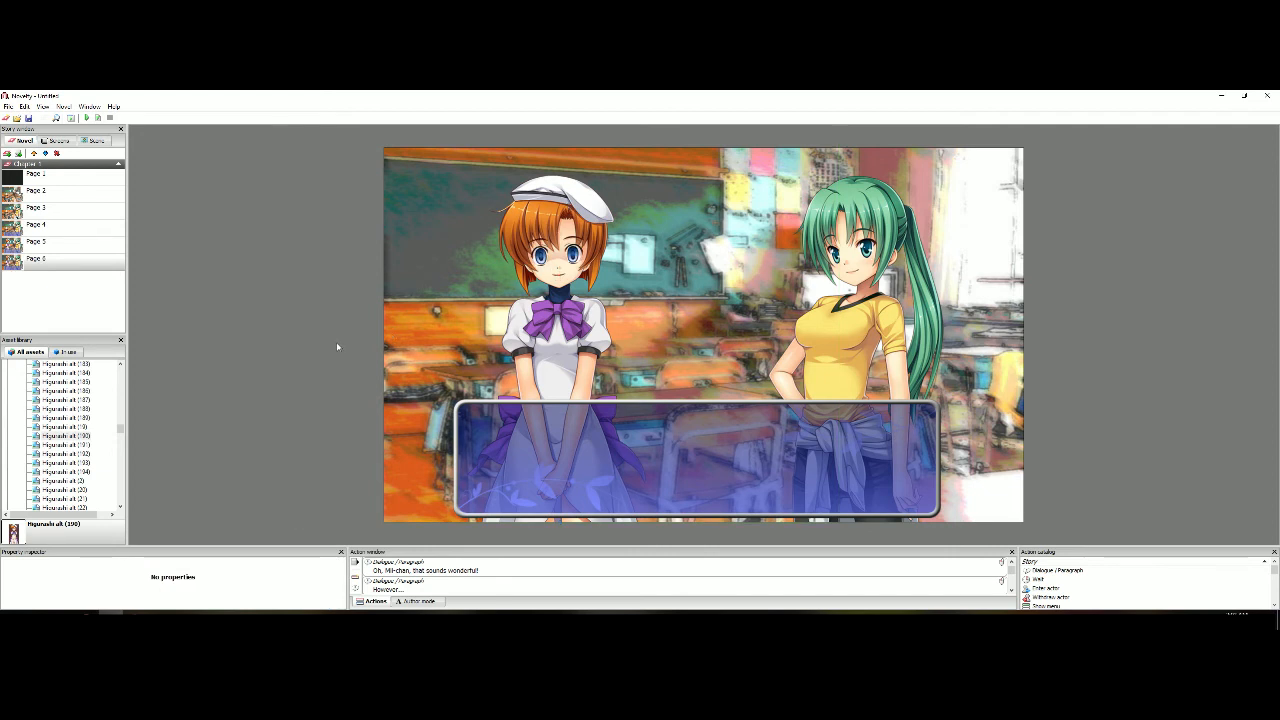
Clear the phrase of Page 6's "However..." dialogue and open the dialogue before it
left_click(390, 589)
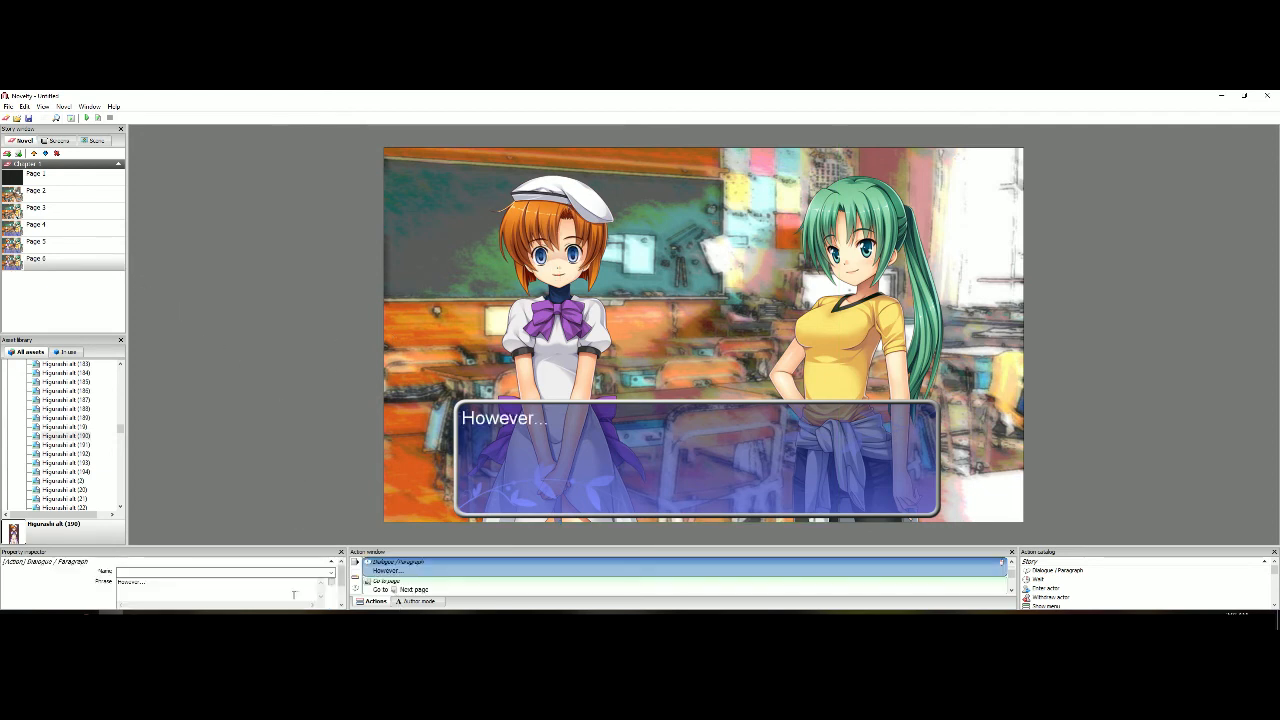
key("BackSpace")
type("Oh, Mii-chan, that sounds wonderful!")
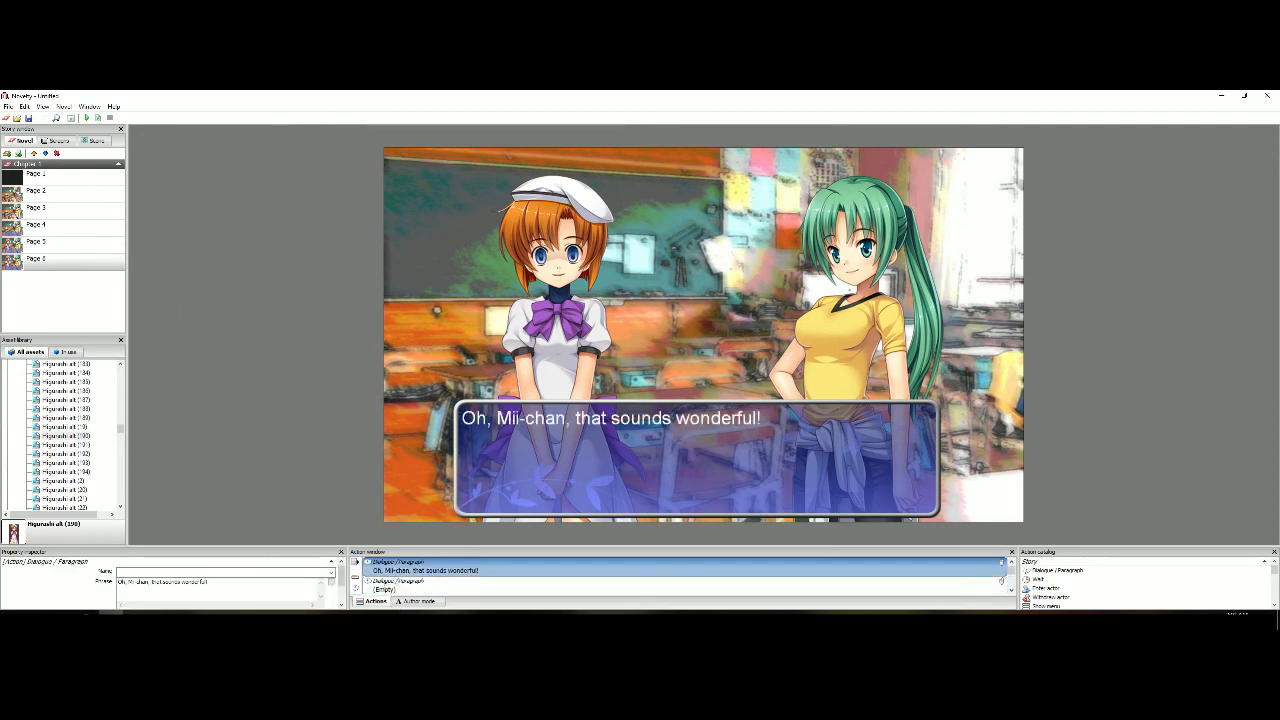
Replace the first dialogue's phrase on Page 6 with "I'd rather talk to you about our lord and savior, Oyashiro-sama..."
key("ctrl+a")
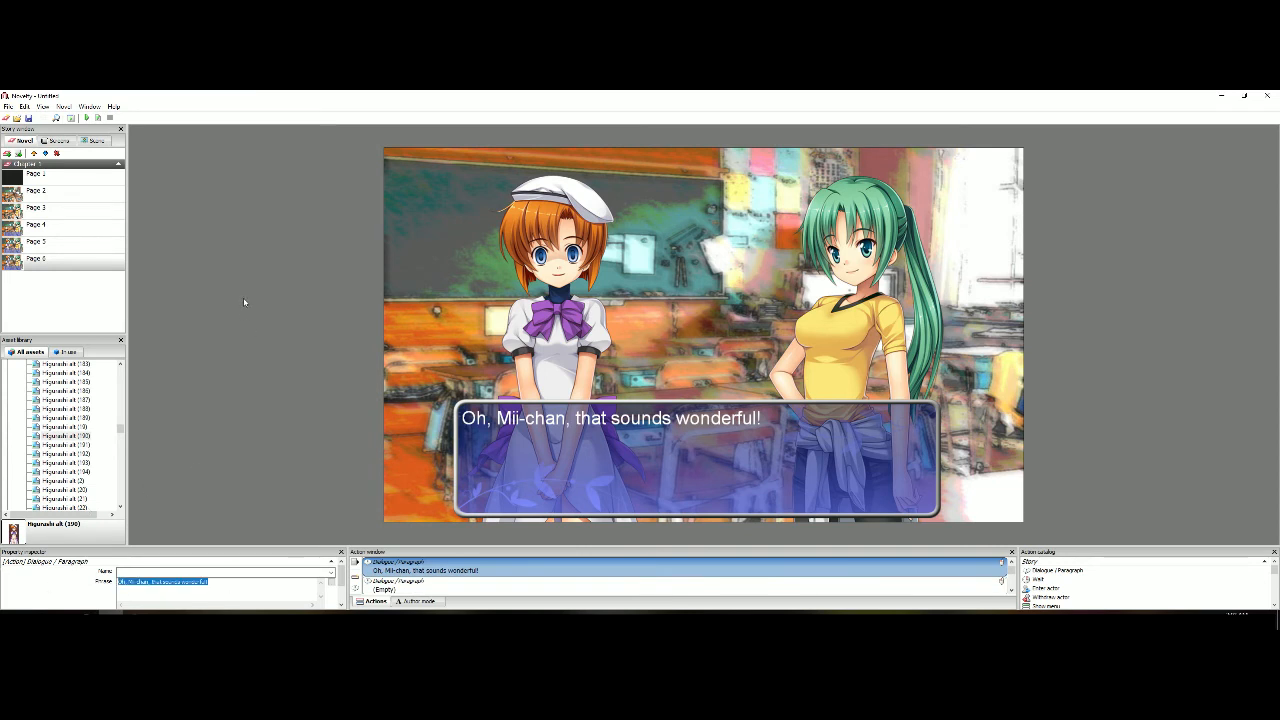
scroll(247, 352, "up", 1)
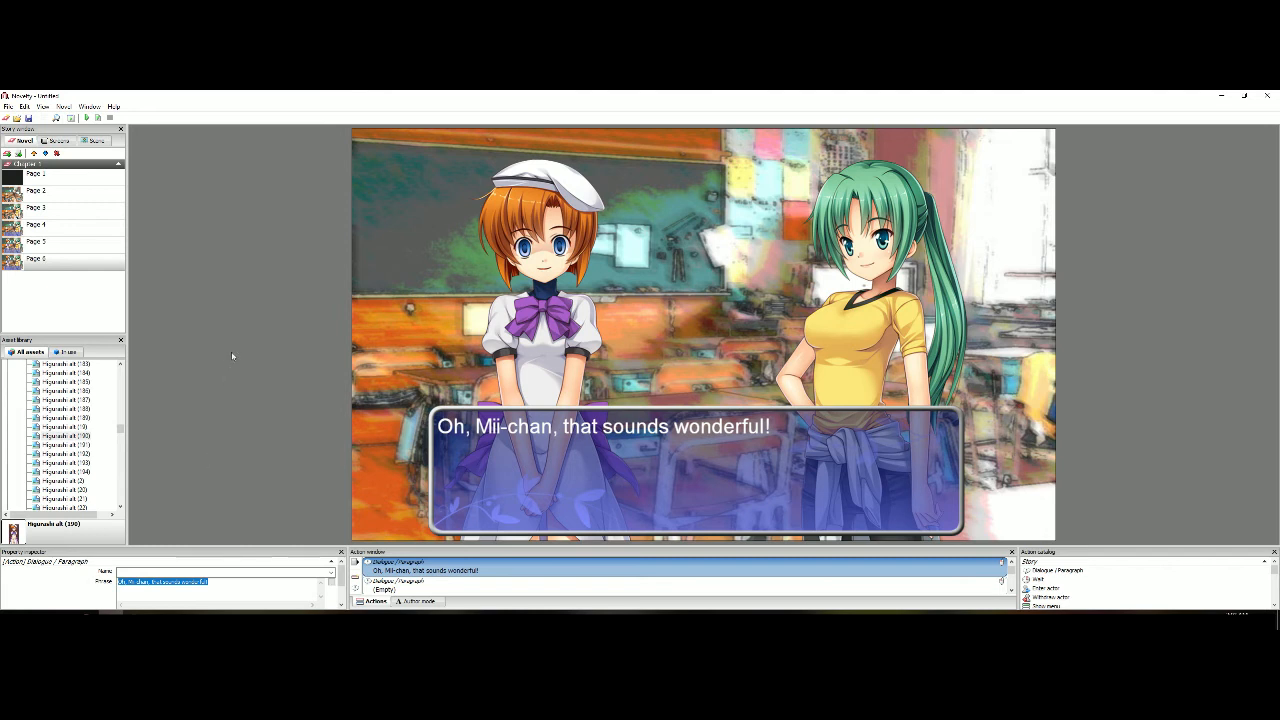
type("I'd rather")
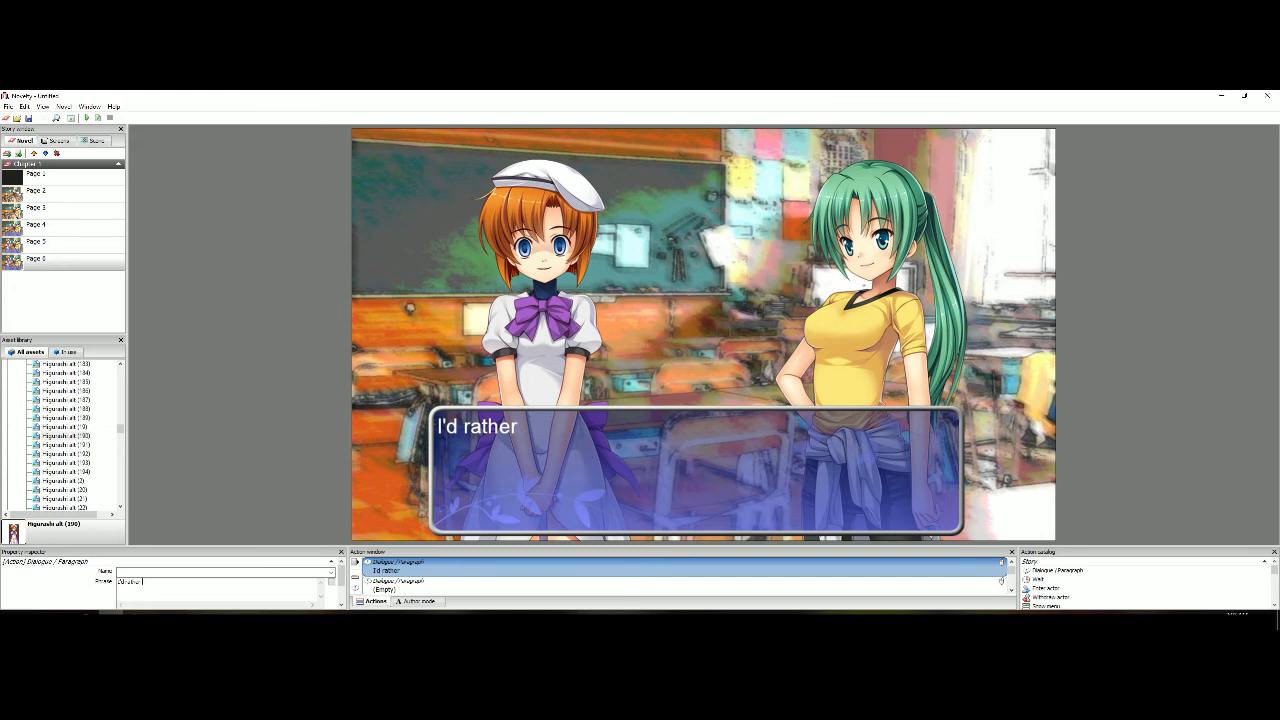
type("talk to you abo")
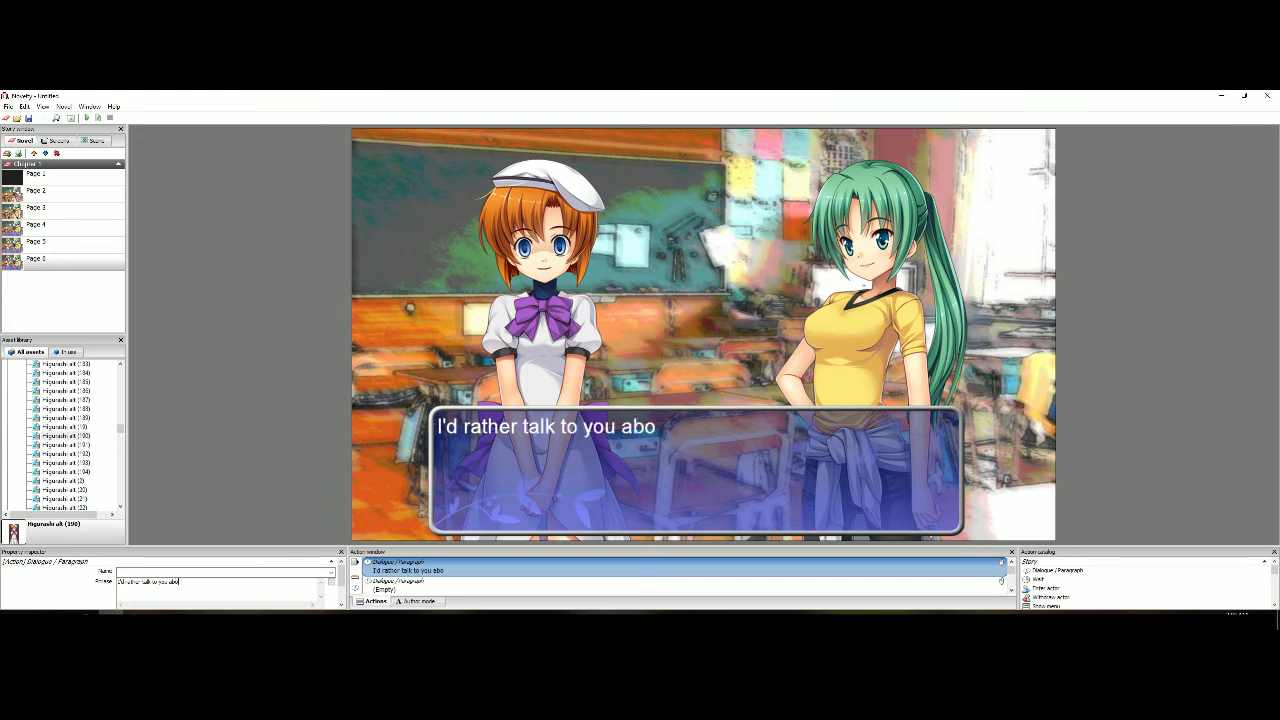
type("ut our lord and")
type(" savior, Oyash")
type("ior")
key("BackSpace")
key("BackSpace")
type("ro-sama...")
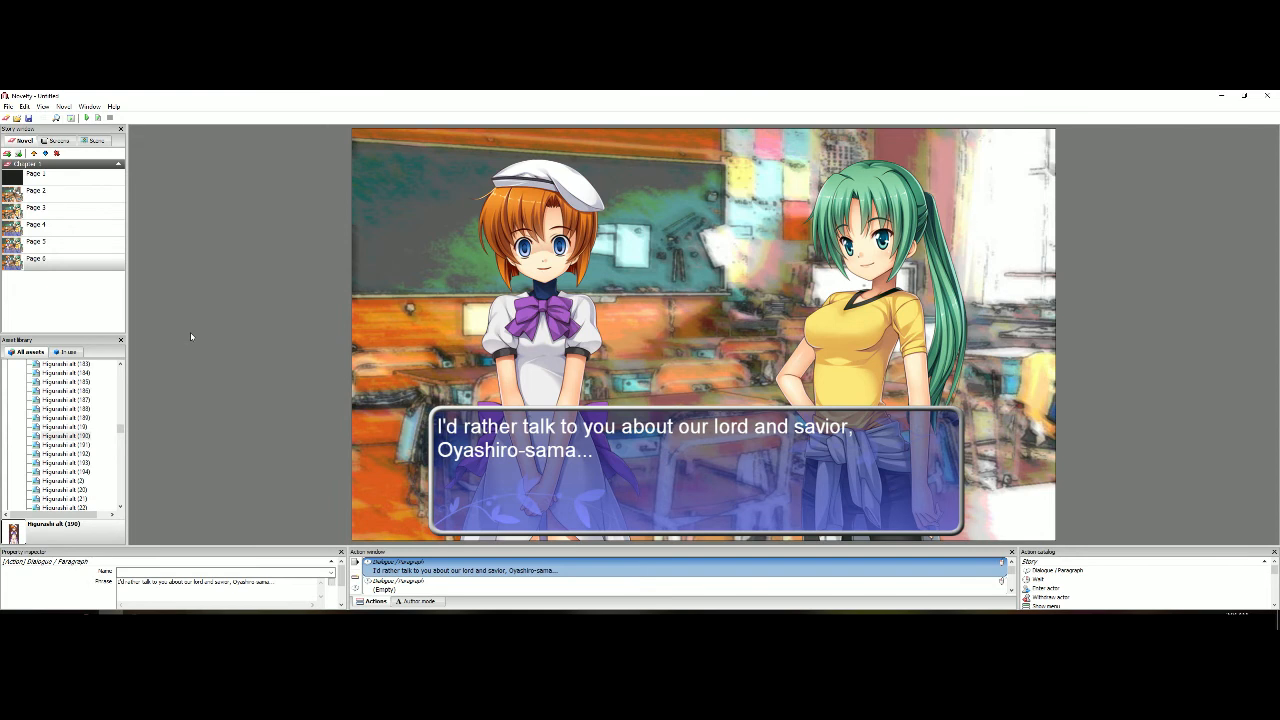
left_click(190, 336)
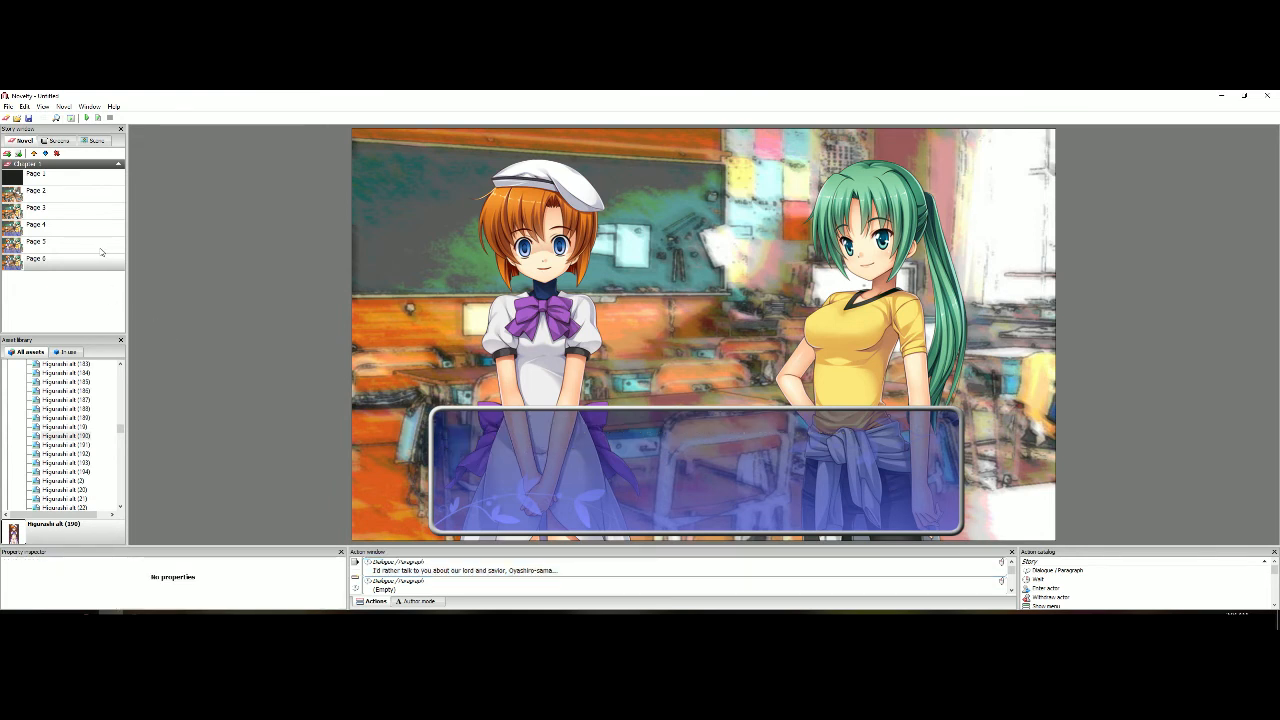
Set the animation speed of Page 6's dialogue text object to 15 and preview the page
left_click(493, 476)
scroll(67, 586, "down", 3)
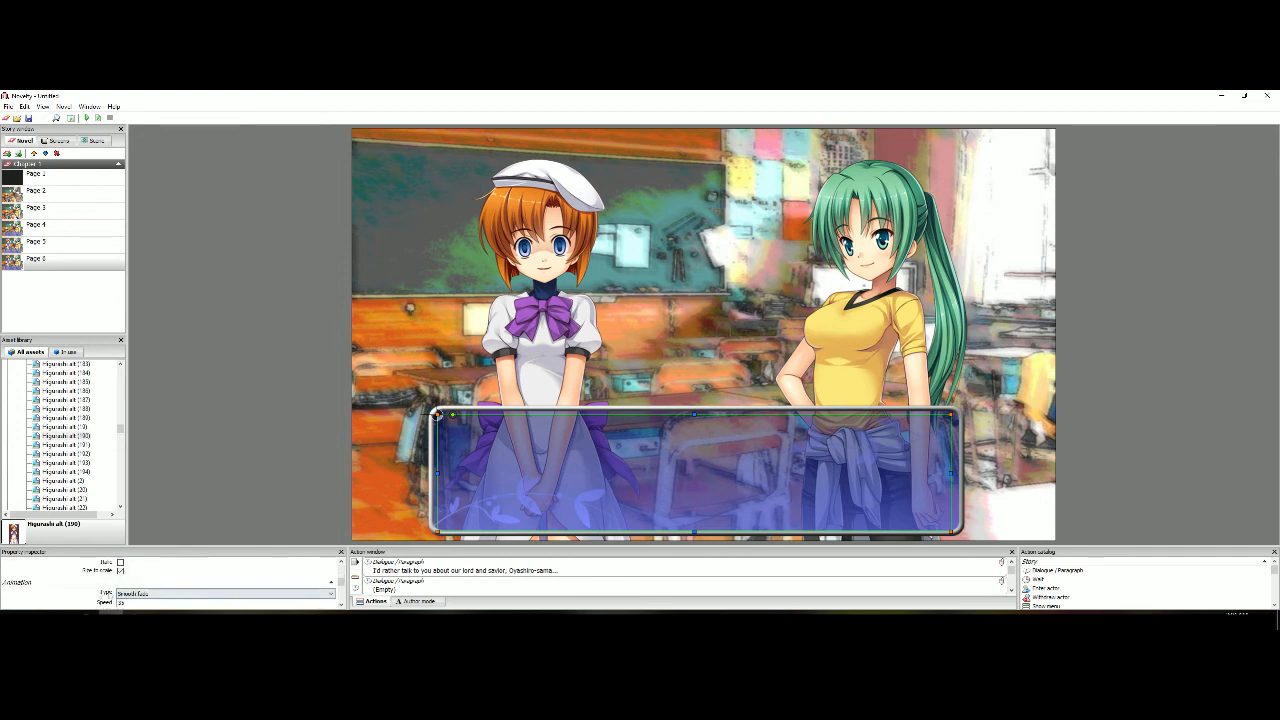
left_click(142, 603)
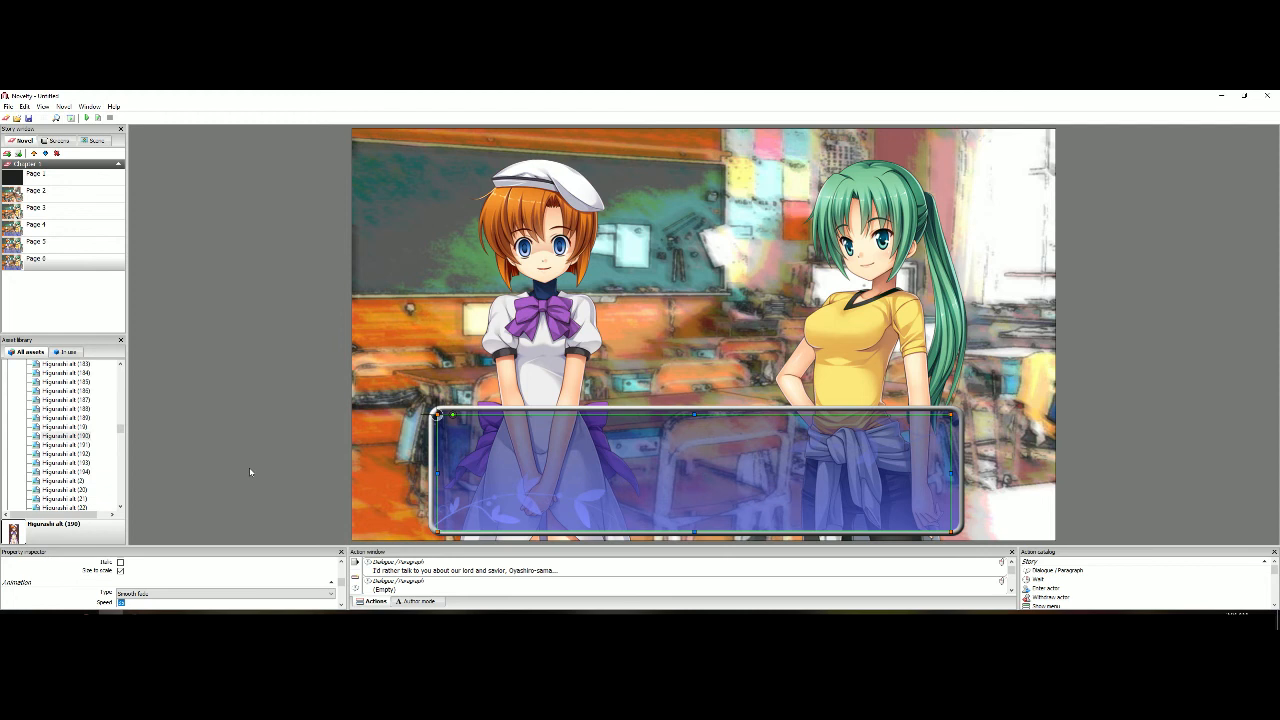
type("15")
left_click(276, 460)
left_click(181, 400)
left_click(468, 490)
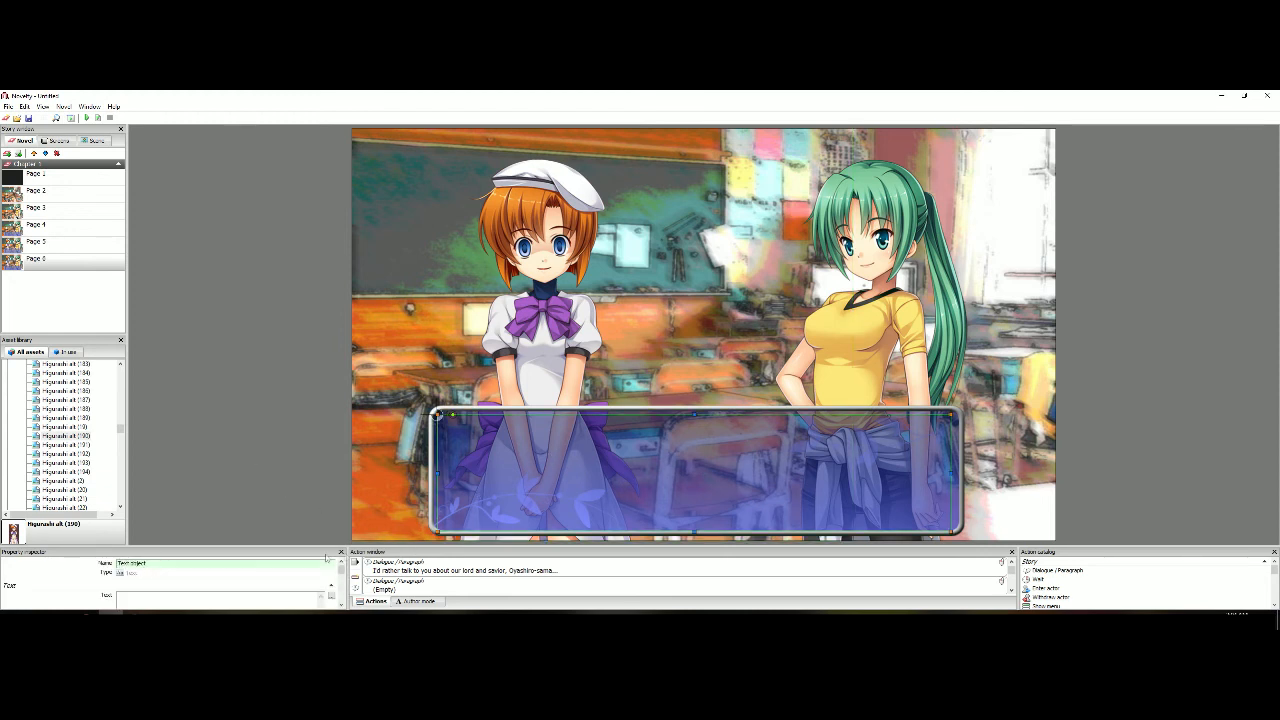
left_click(97, 118)
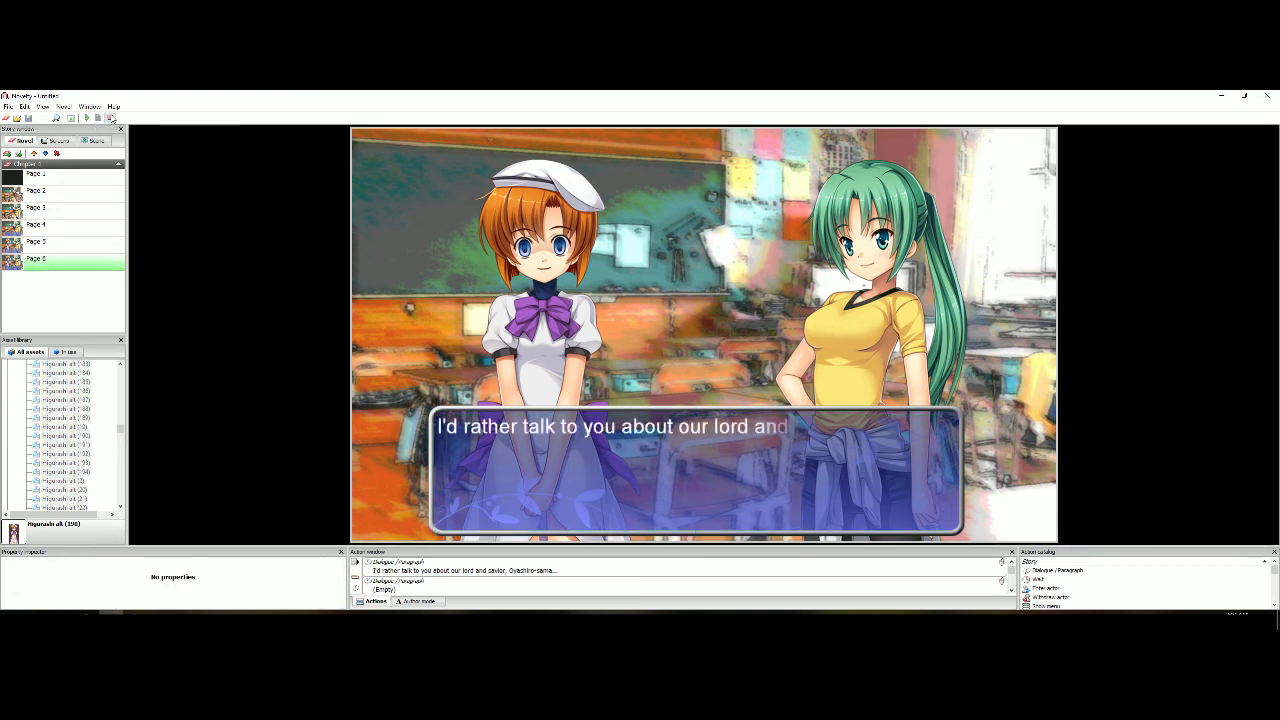
left_click(110, 117)
Change the dialogue text object's animation type on Page 6 to Typewriter and preview the page
left_click(461, 478)
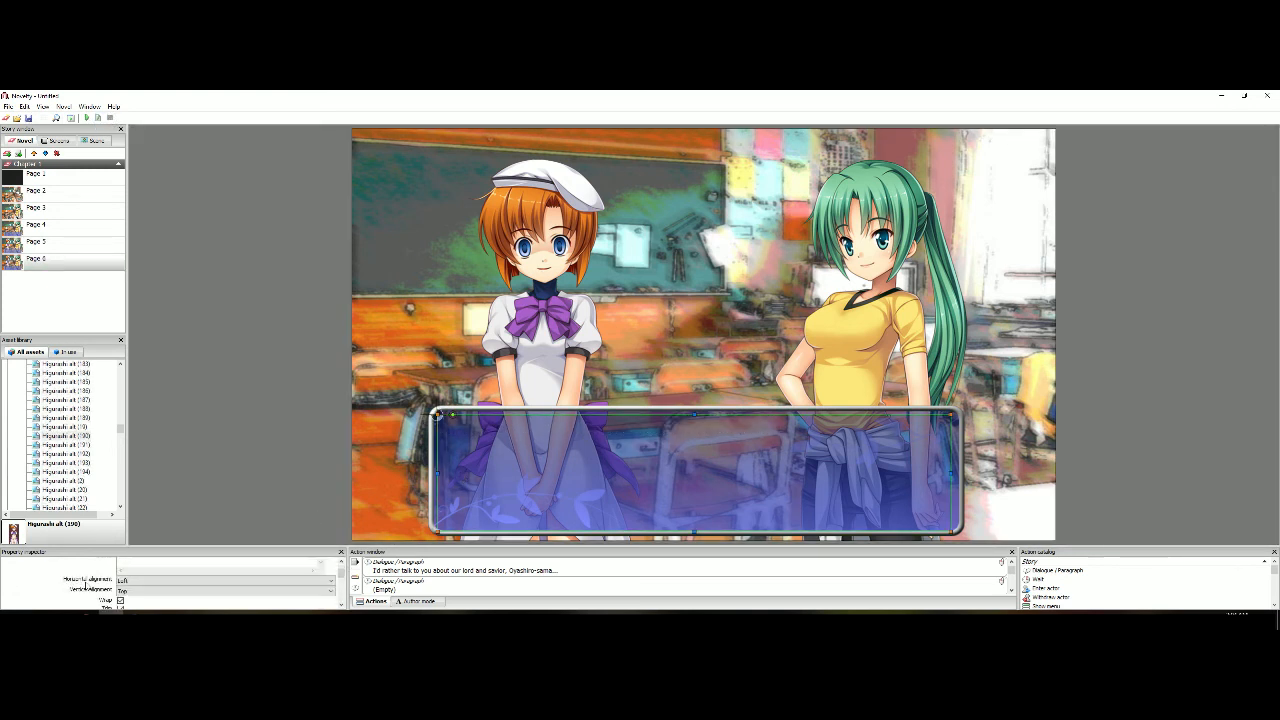
left_click(146, 594)
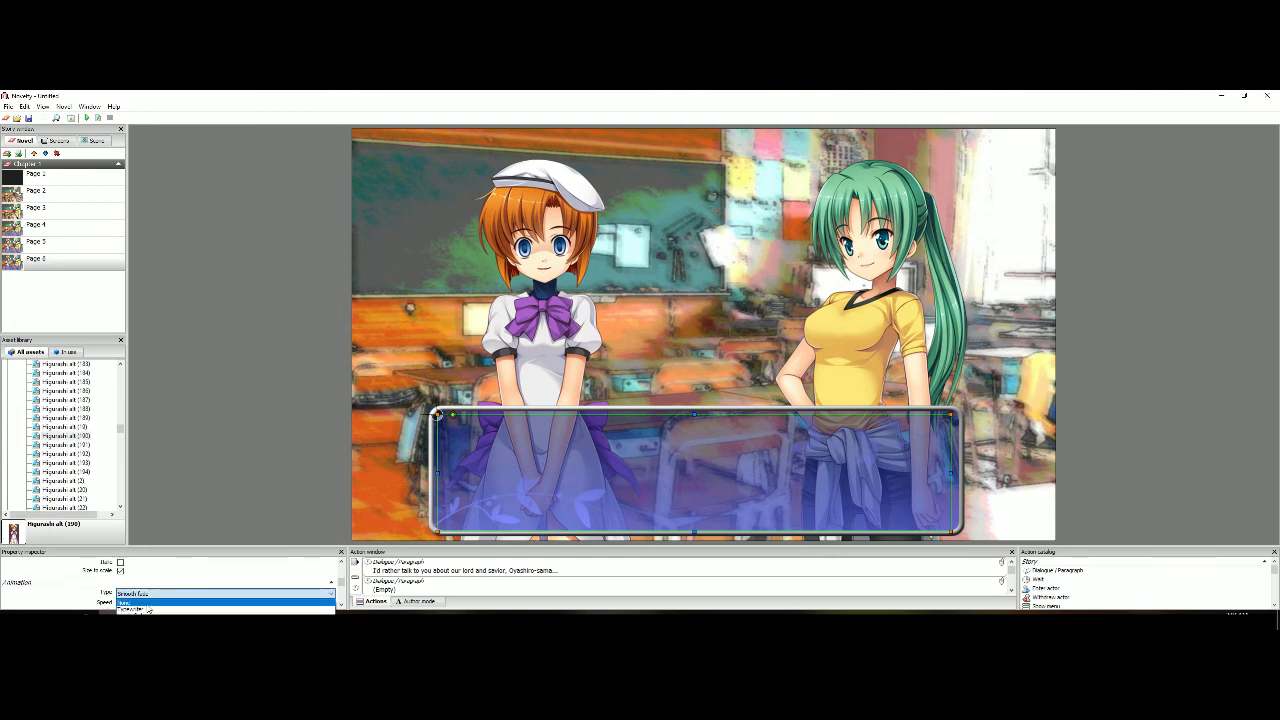
left_click(146, 609)
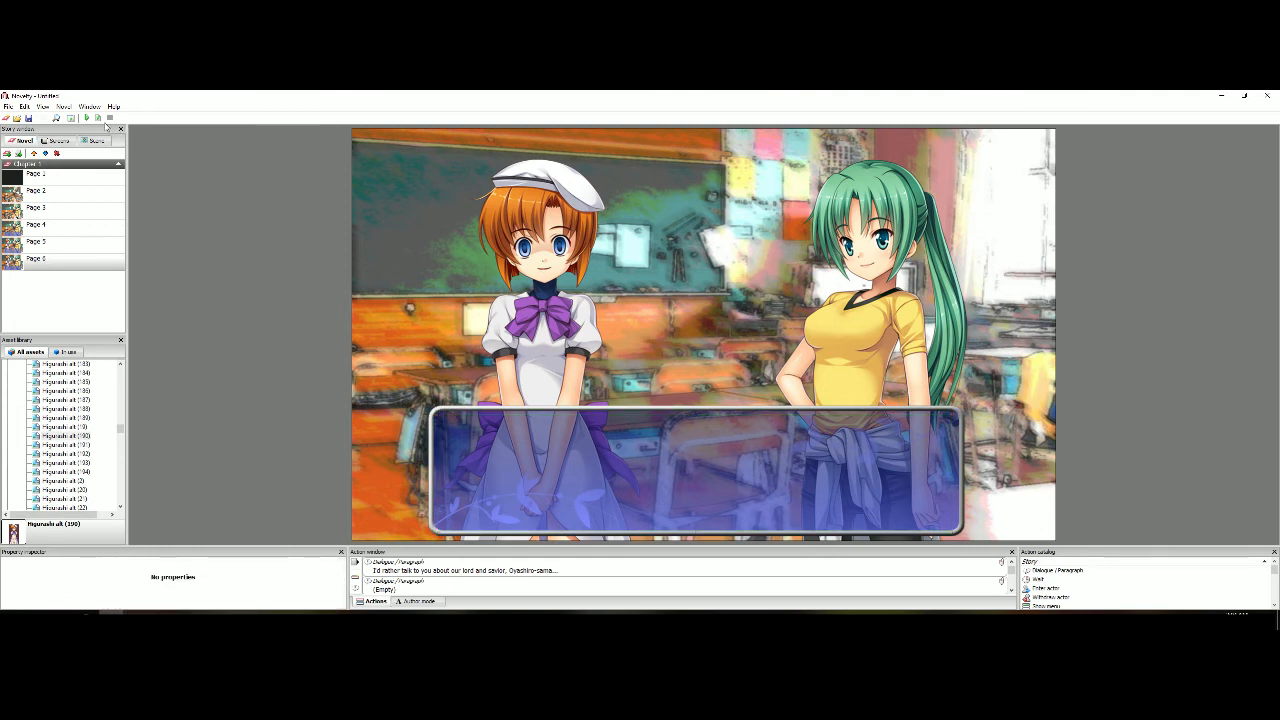
left_click(98, 117)
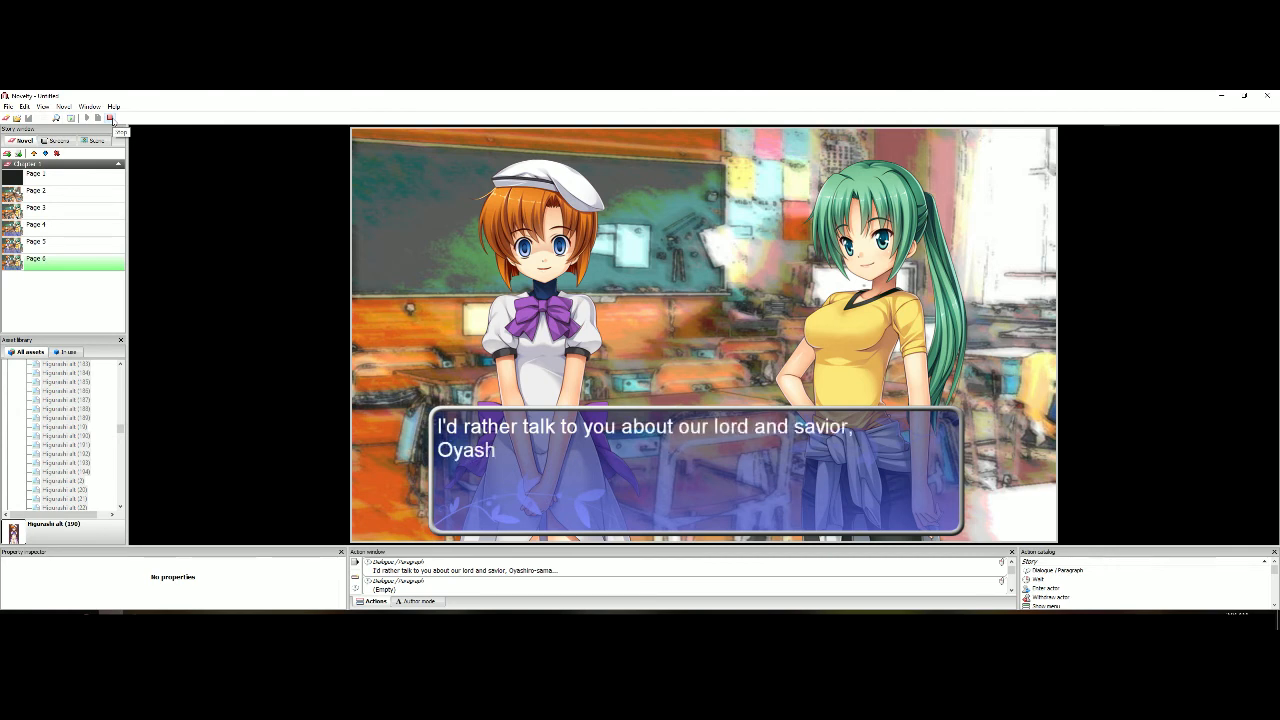
left_click(110, 118)
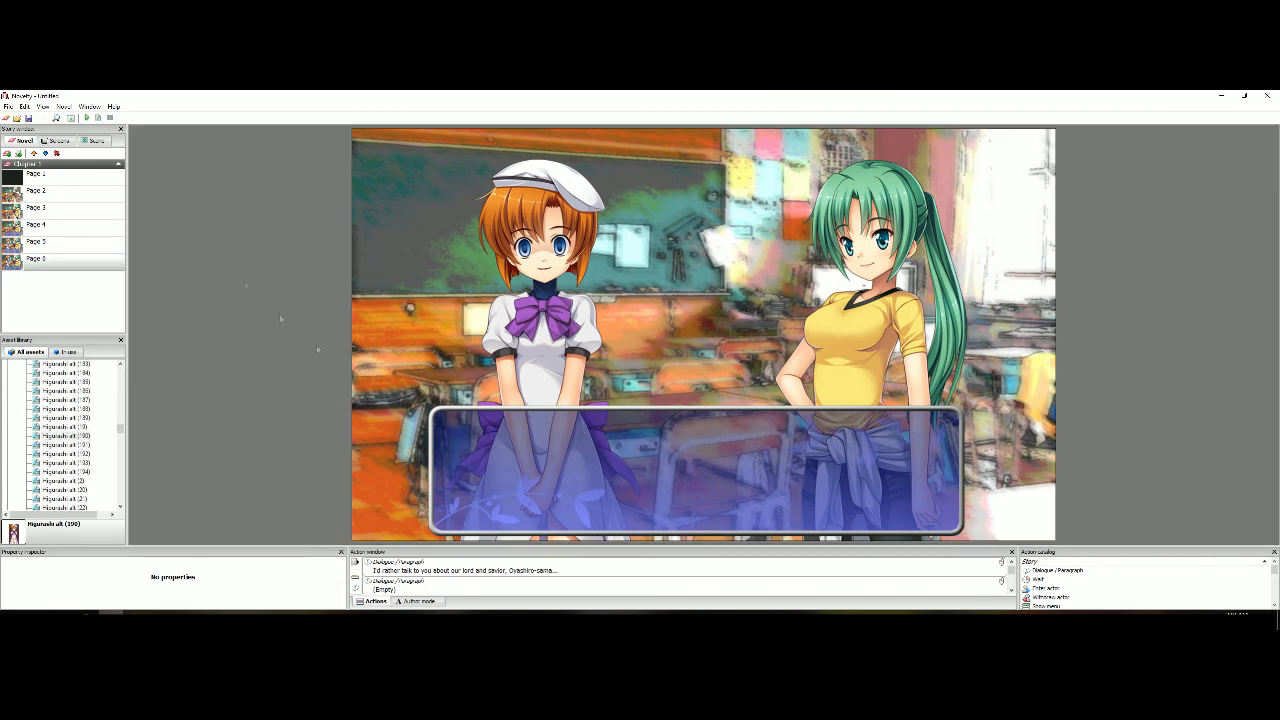
Check Page 6's first dialogue and transition settings, and preview the change from Page 5 to Page 6
left_click(425, 570)
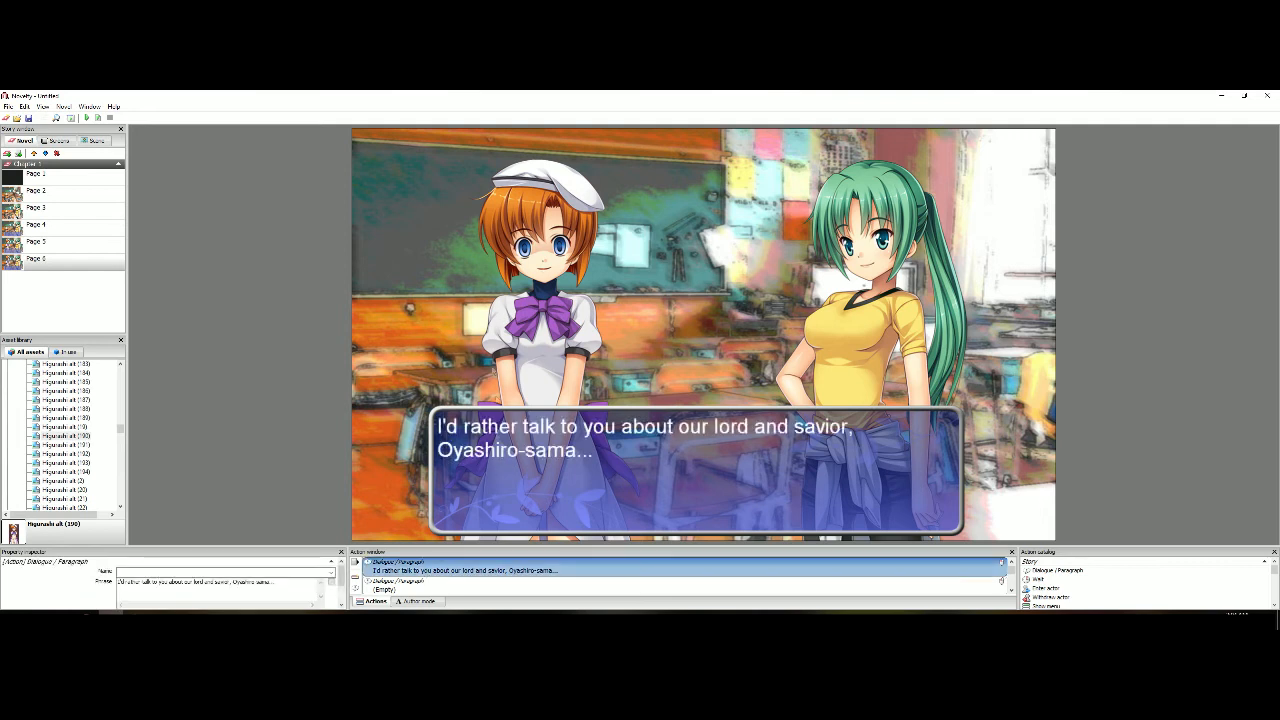
left_click(214, 311)
left_click(94, 243)
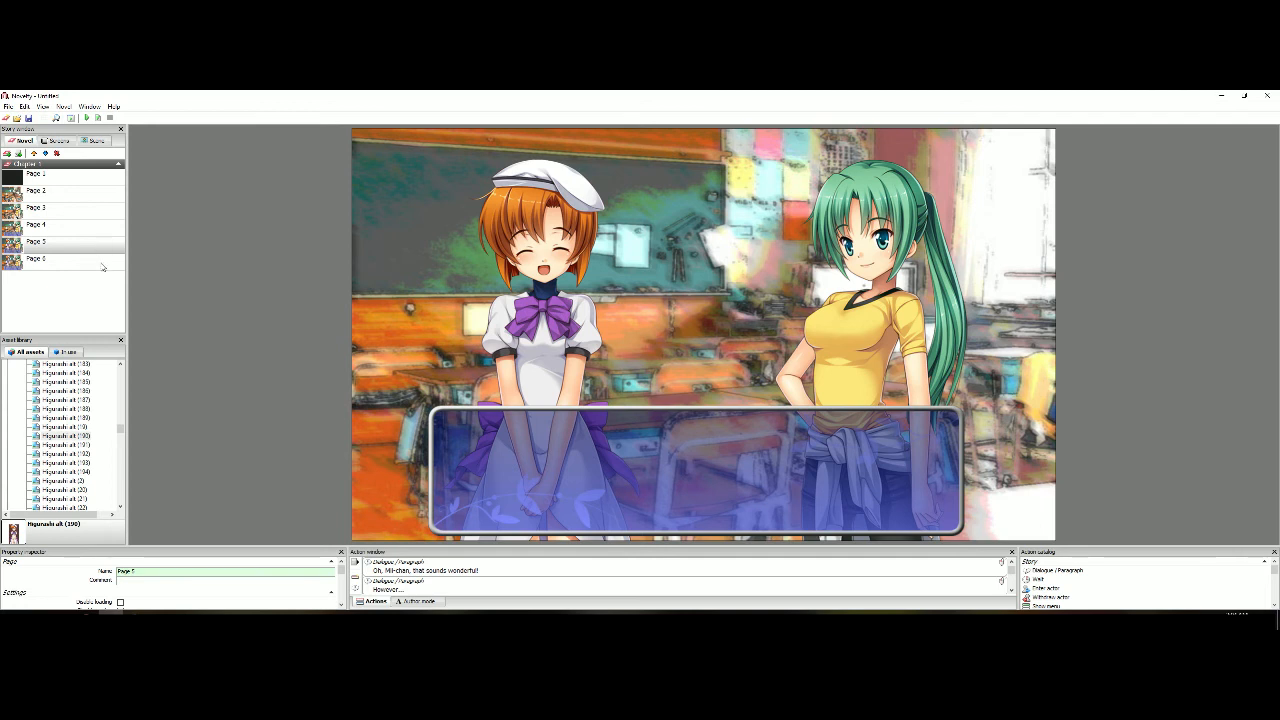
left_click(100, 261)
scroll(347, 581, "down", 3)
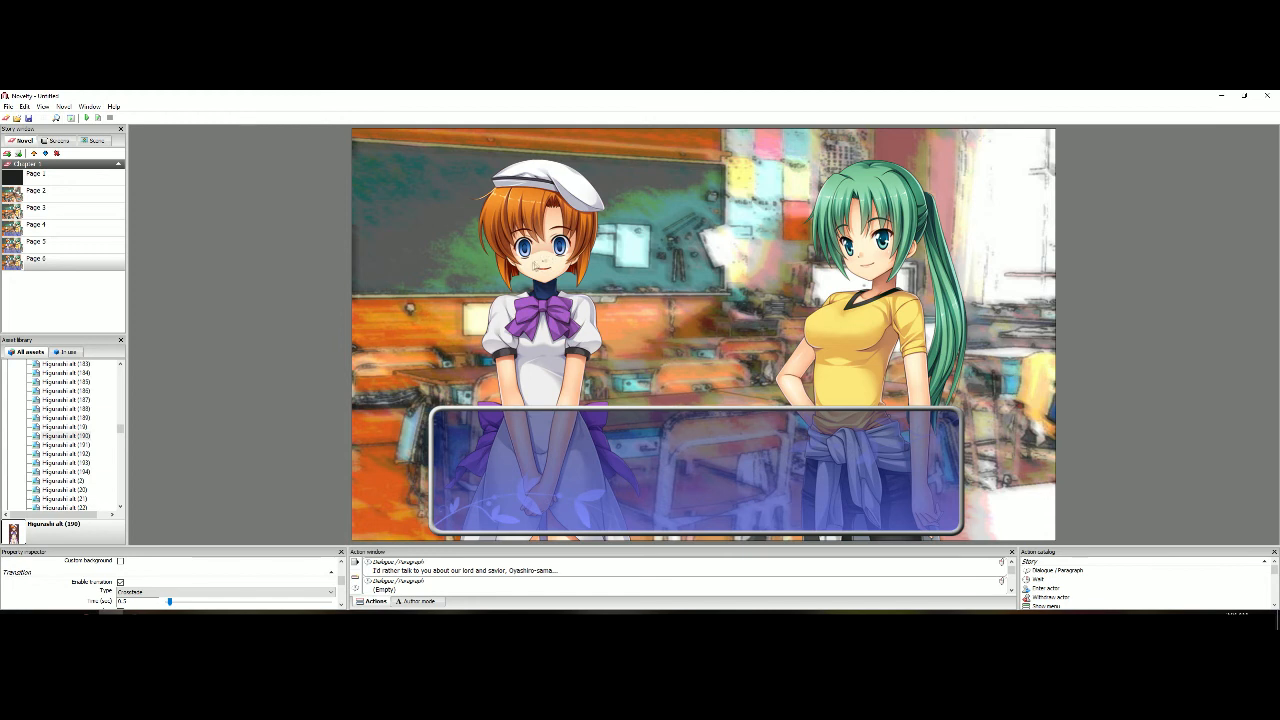
left_click(99, 247)
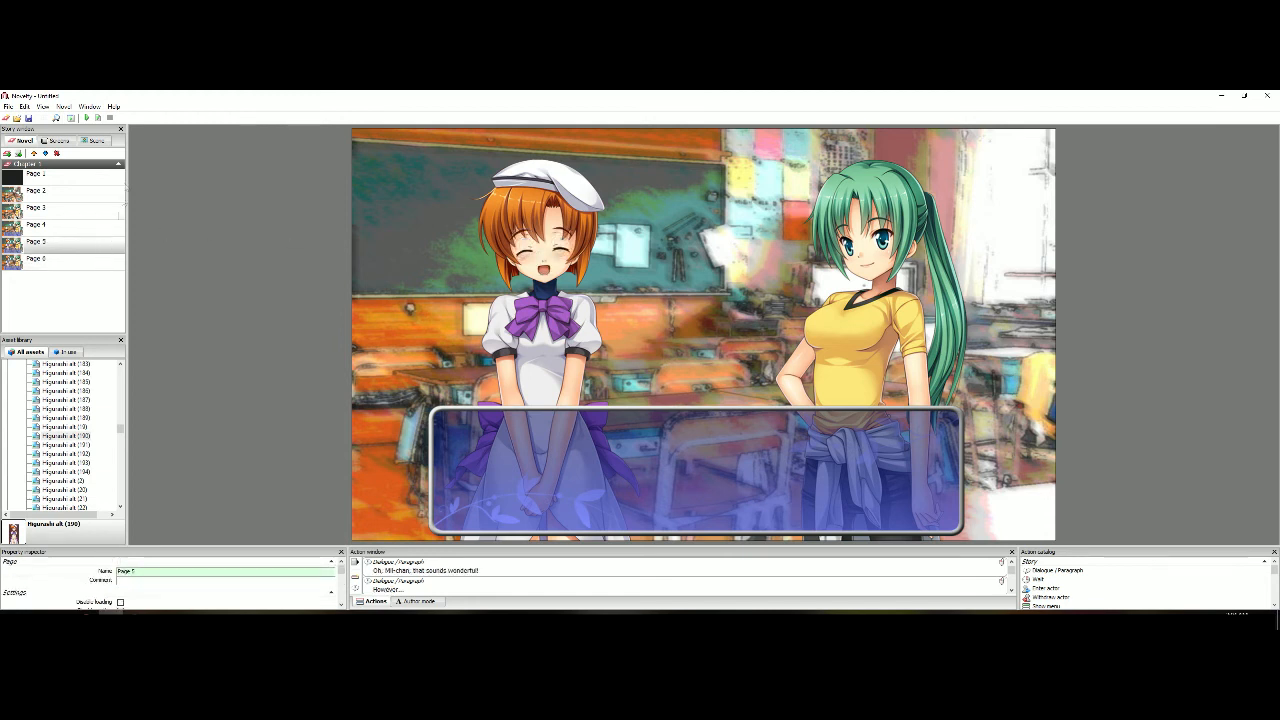
left_click(99, 118)
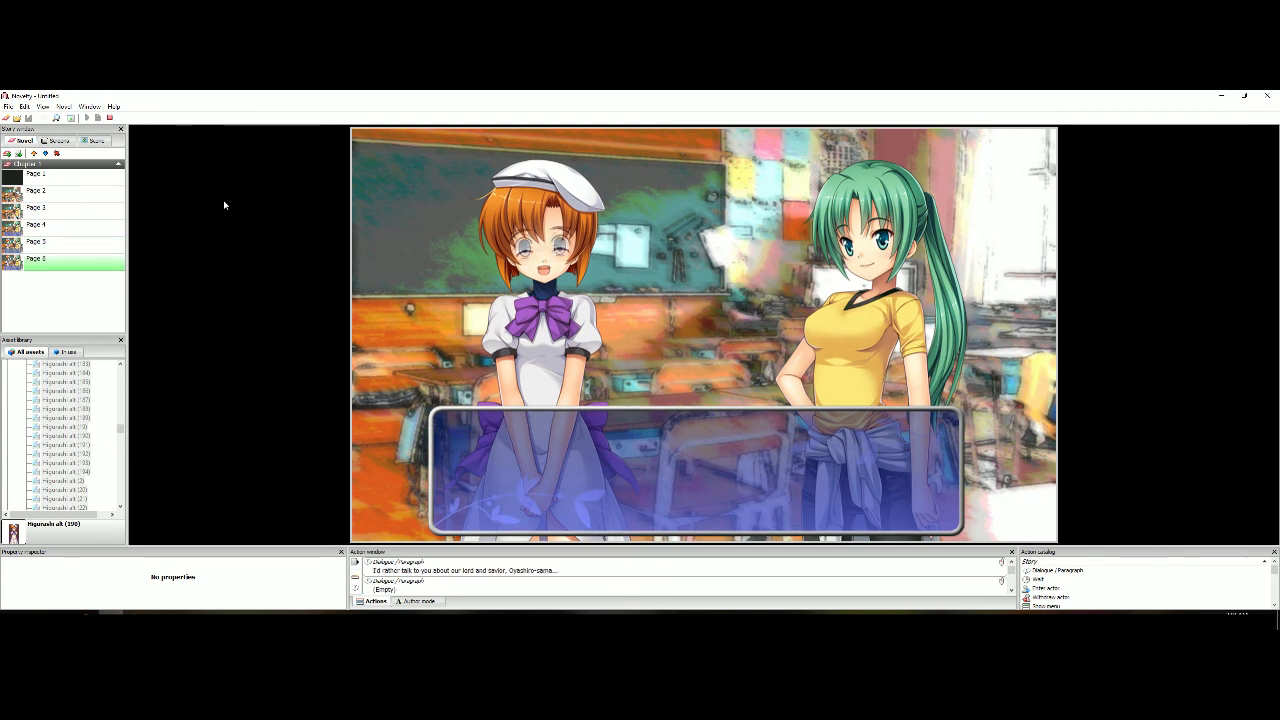
left_click(110, 118)
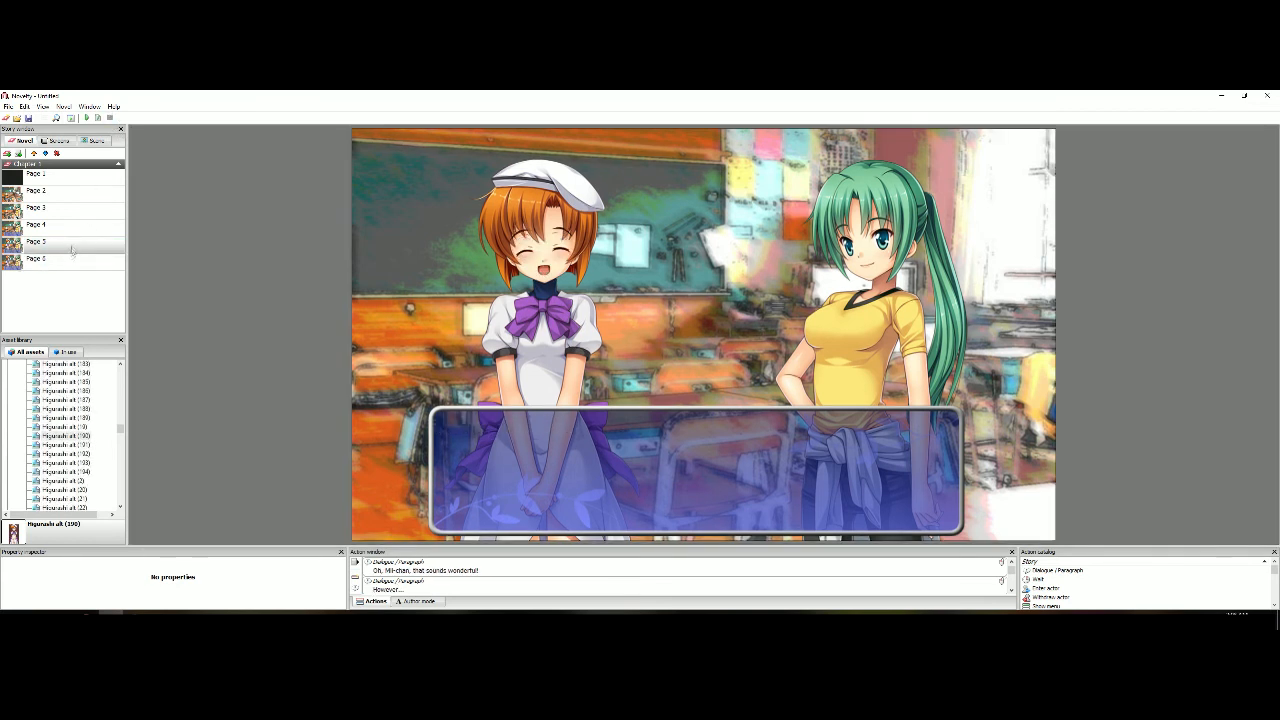
Set Page 6's transition time to 1 second and preview the change from Page 5
scroll(90, 596, "down", 2)
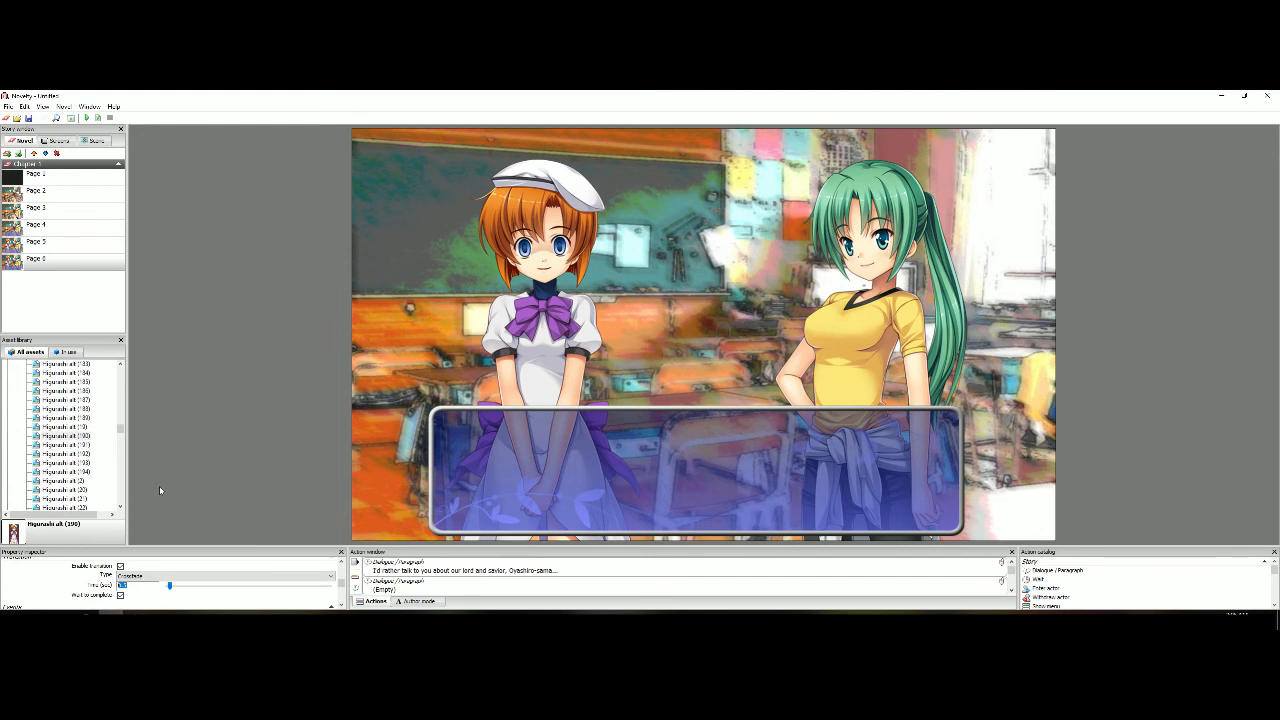
type("1")
left_click(96, 246)
left_click(101, 117)
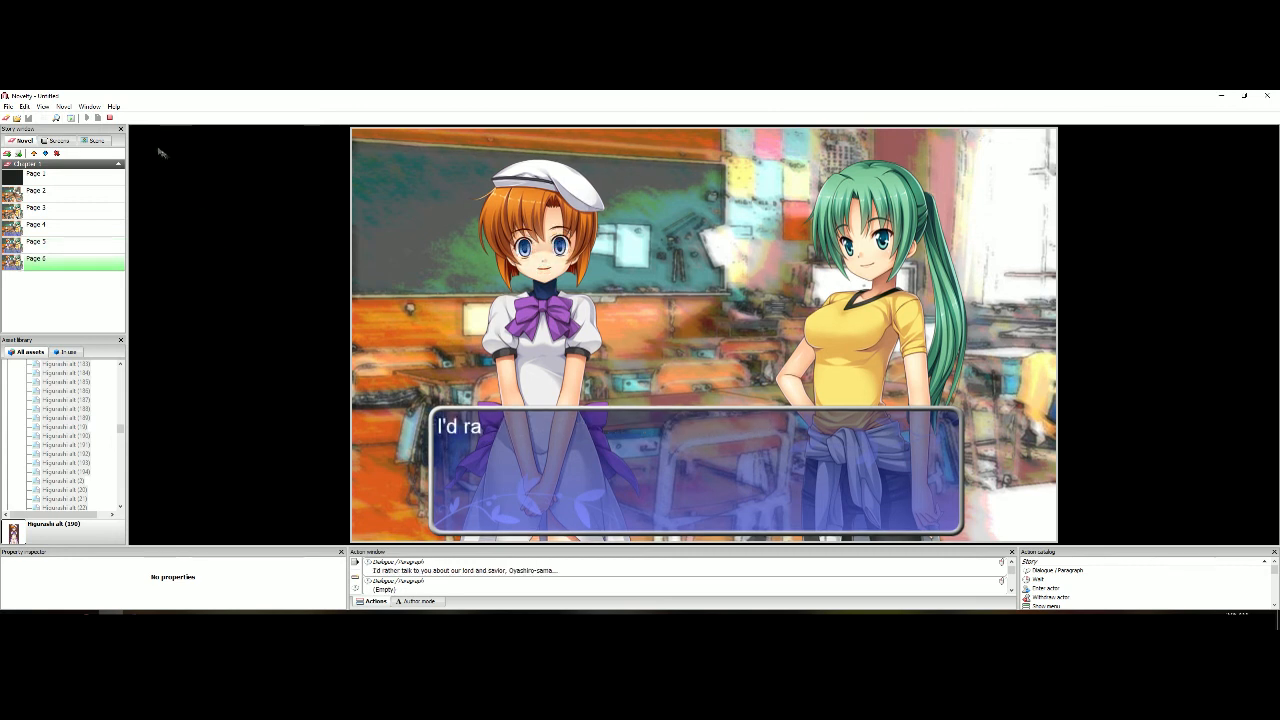
left_click(110, 118)
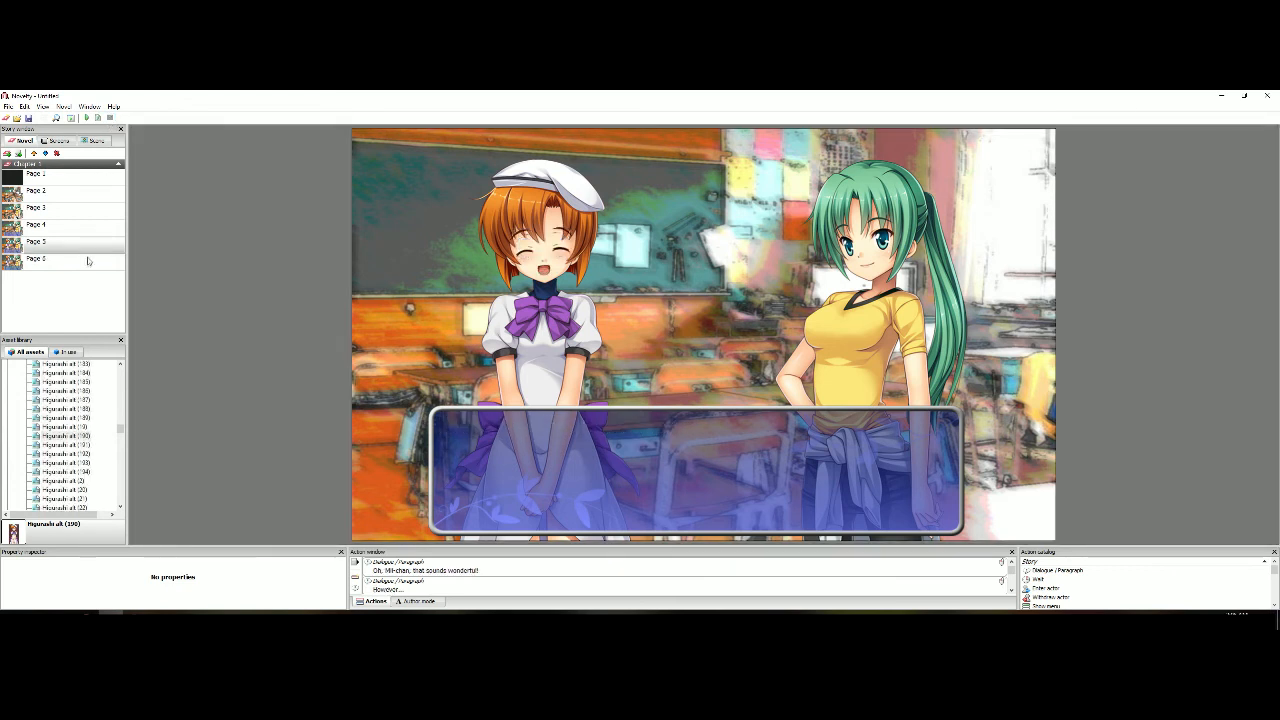
Replace Page 6's transition time again and preview the crossfade from Page 5 into Page 6
scroll(80, 588, "down", 5)
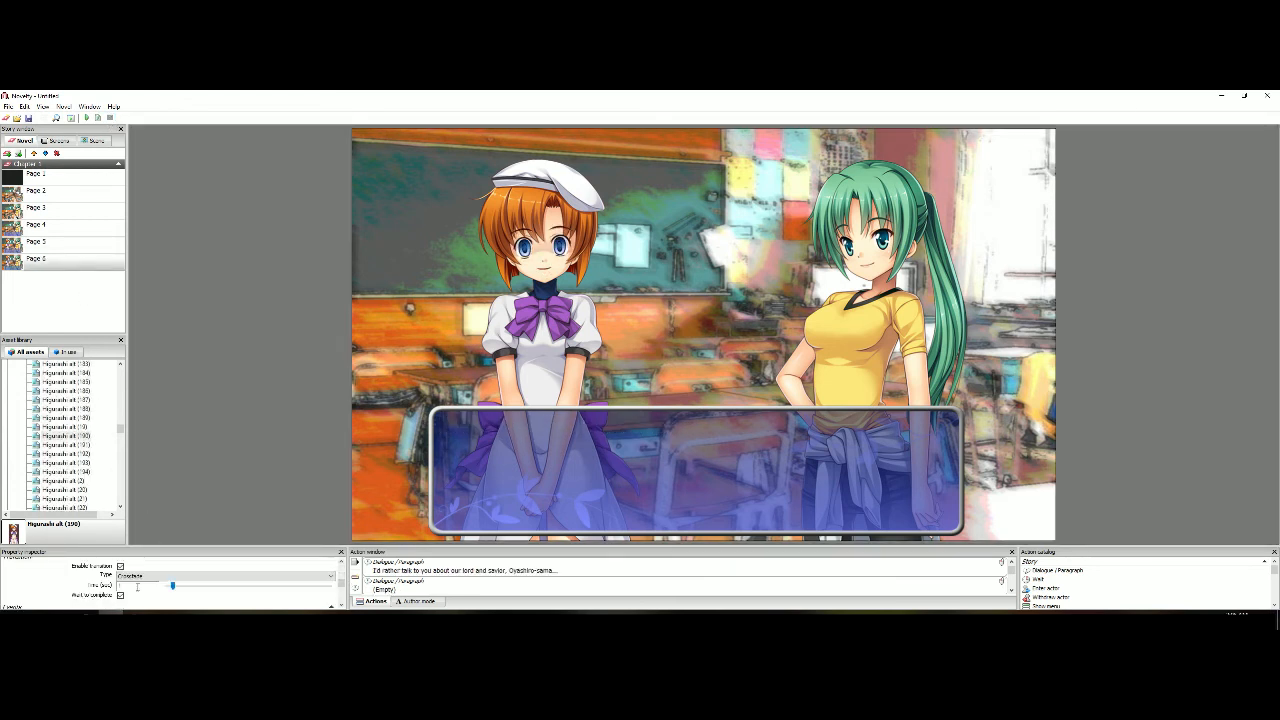
key("BackSpace")
left_click(75, 242)
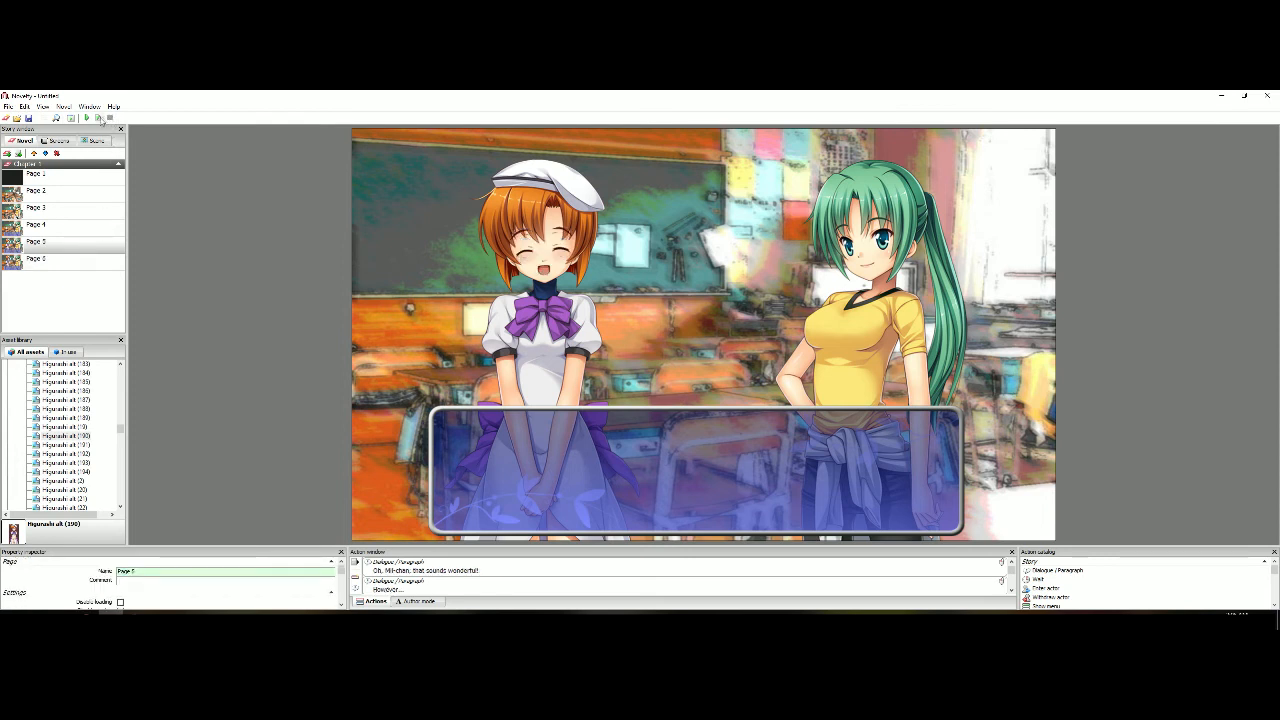
left_click(98, 118)
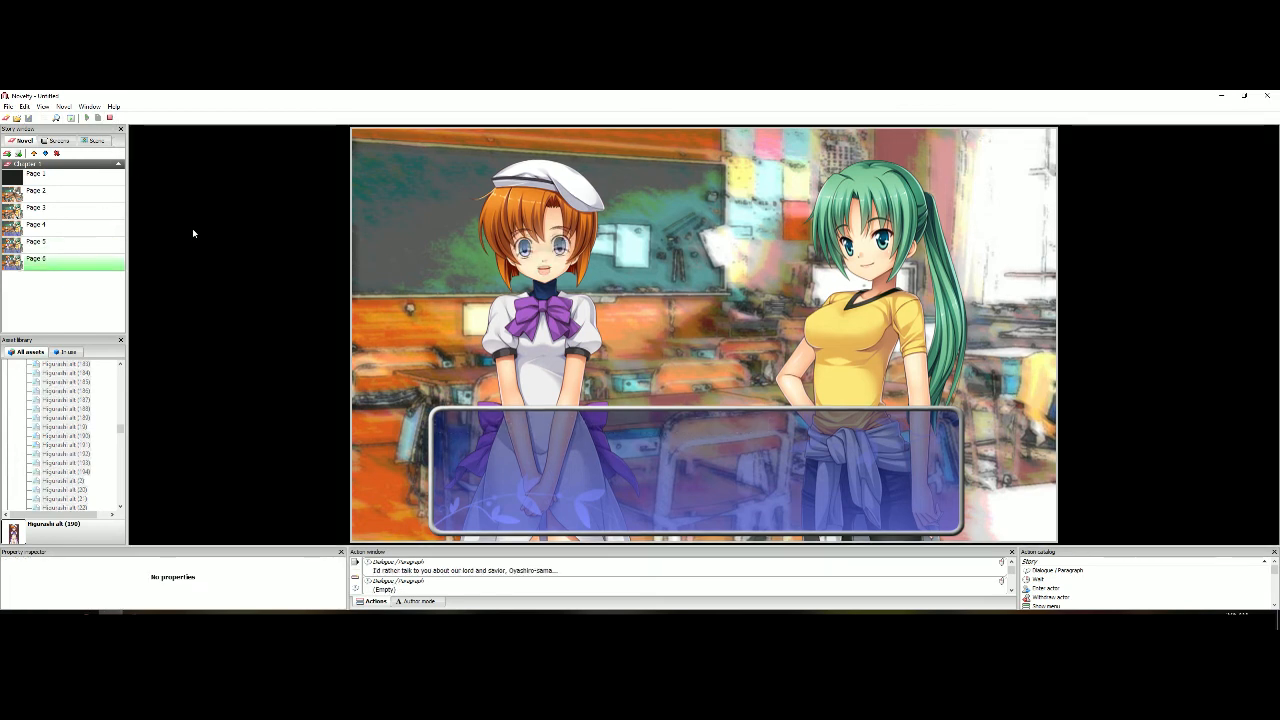
left_click(110, 118)
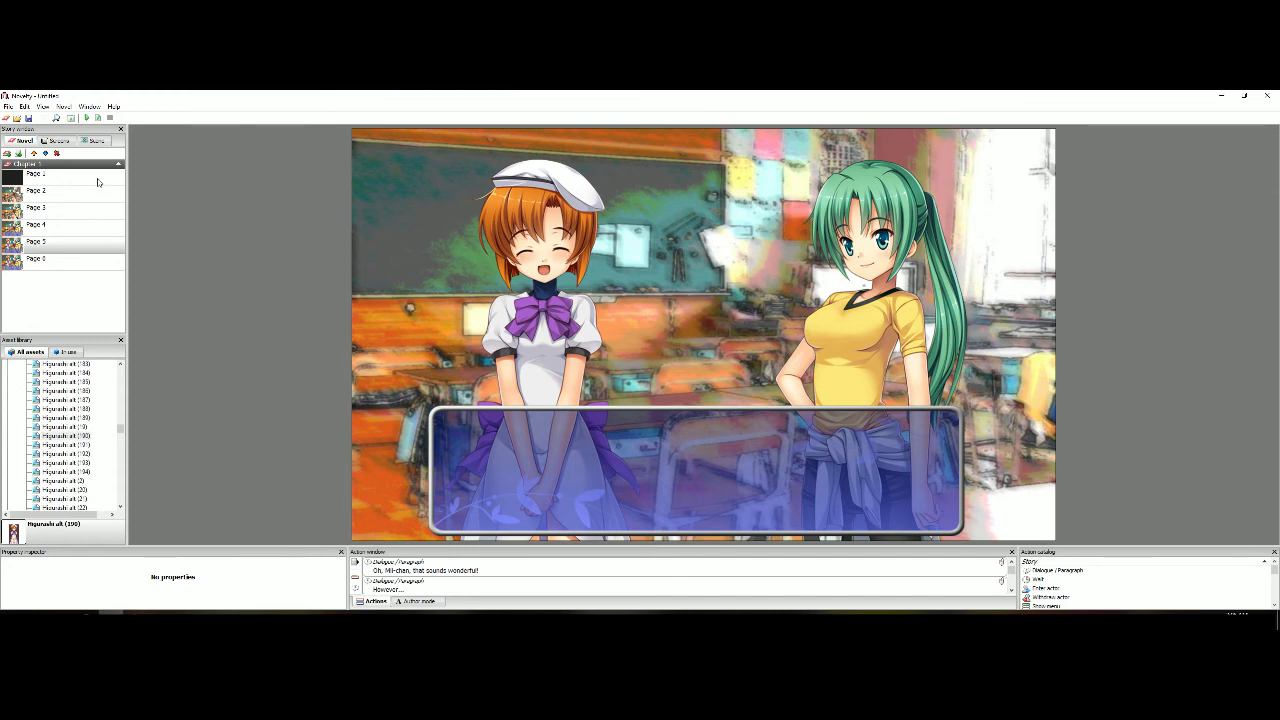
Save the novel and preview the whole story from Page 1 through Page 6's dialogue
left_click(98, 182)
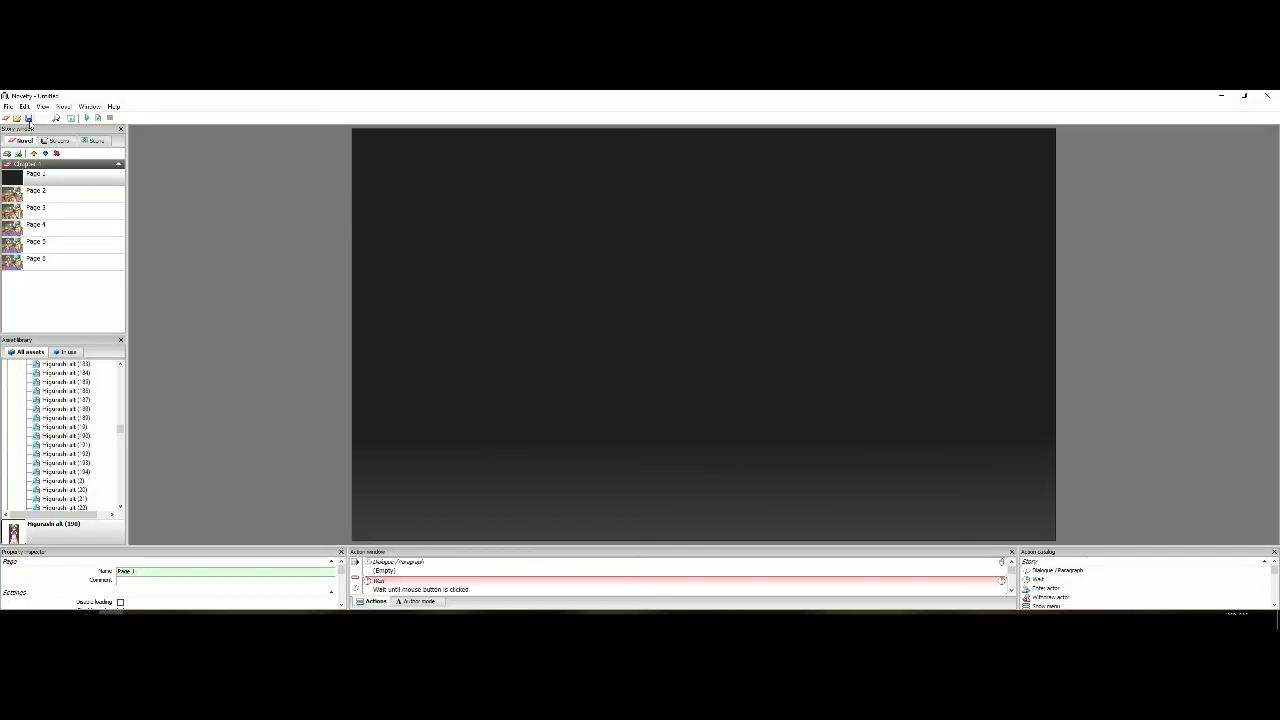
left_click(29, 118)
left_click(670, 388)
left_click(98, 118)
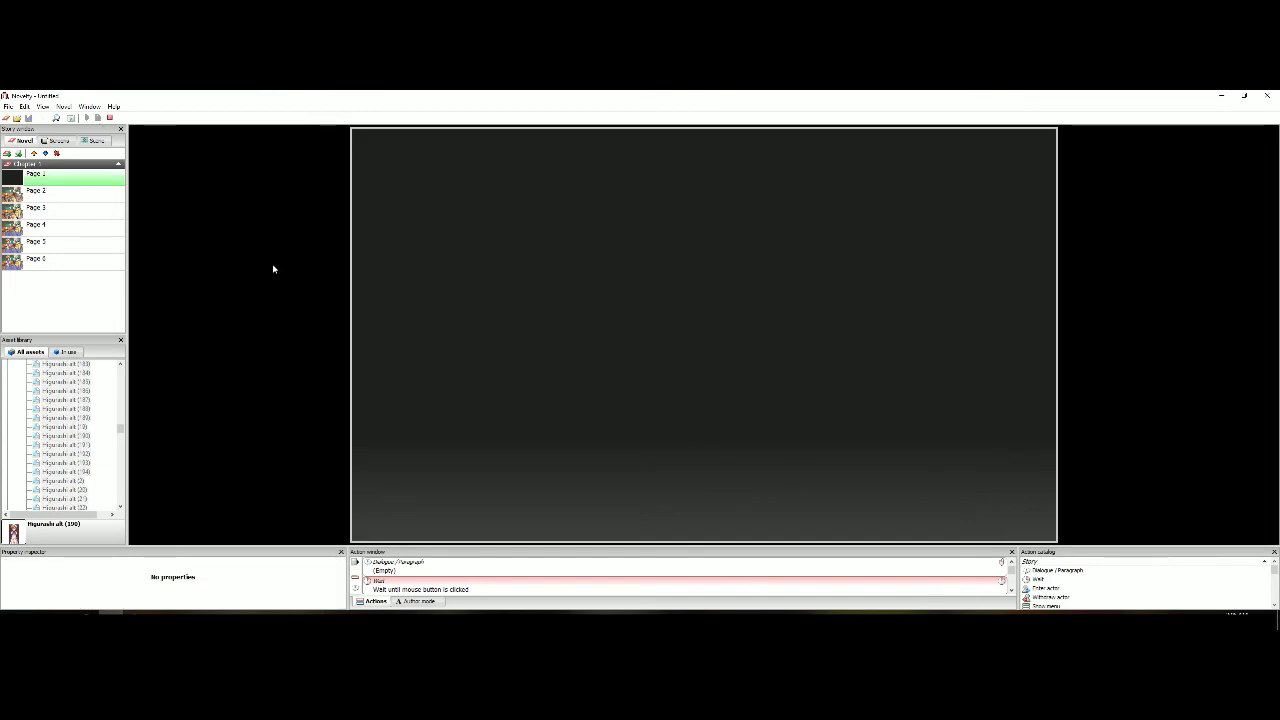
left_click(273, 268)
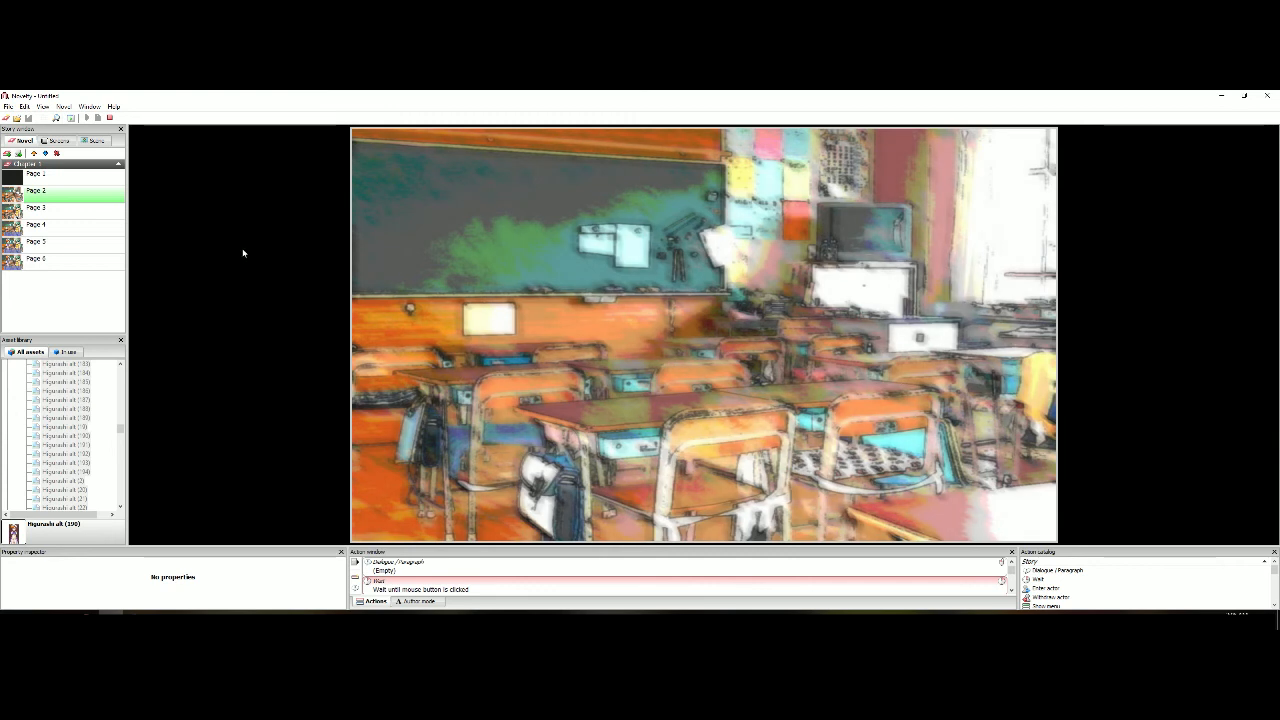
left_click(242, 253)
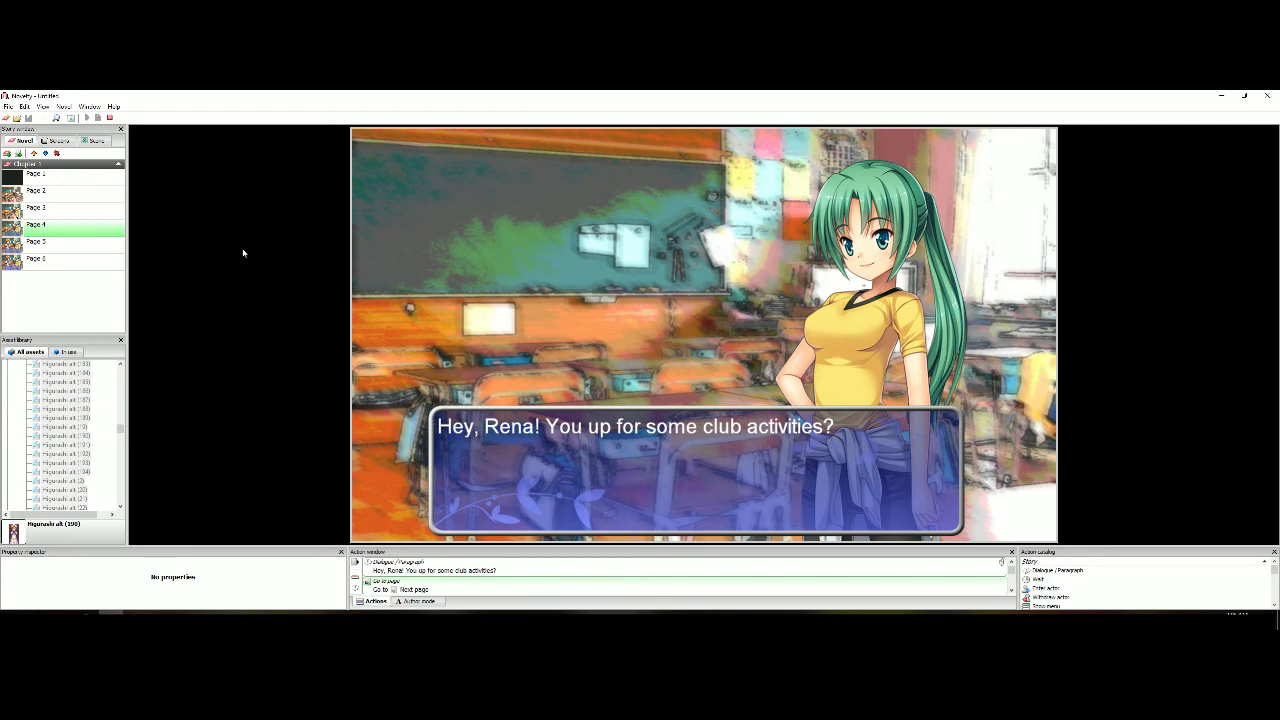
left_click(242, 253)
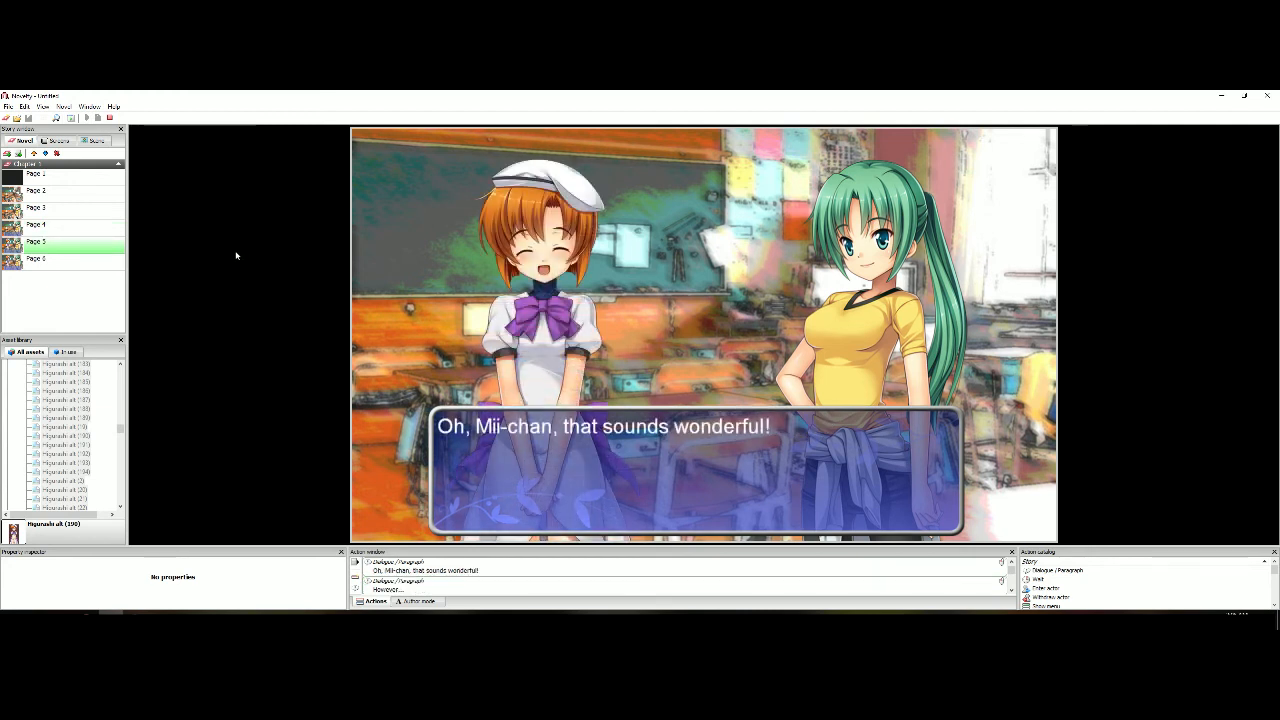
left_click(236, 256)
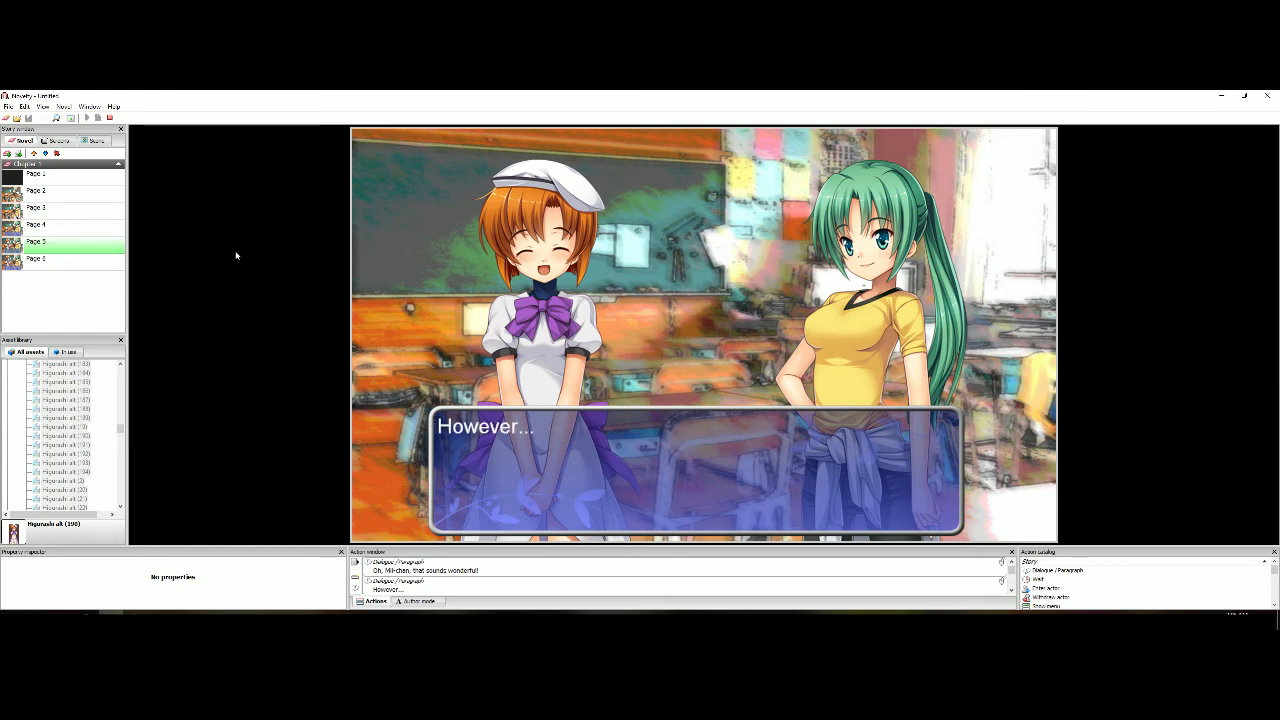
left_click(236, 256)
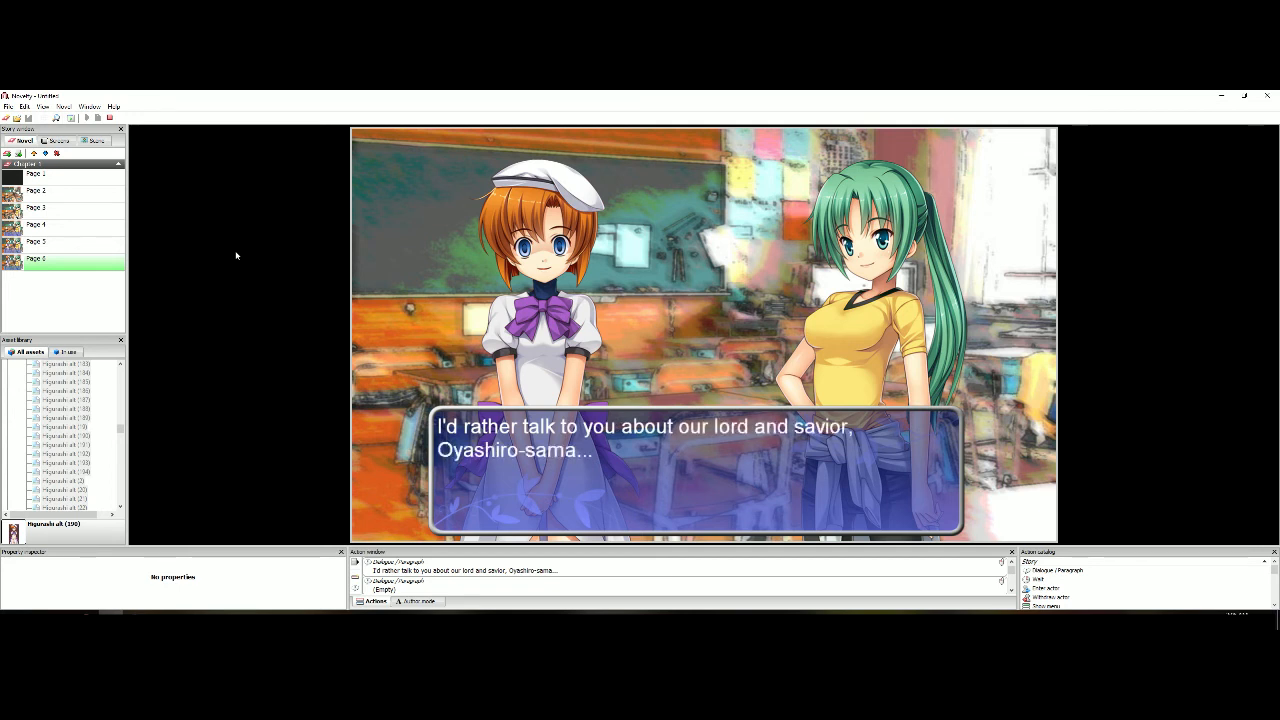
left_click(111, 120)
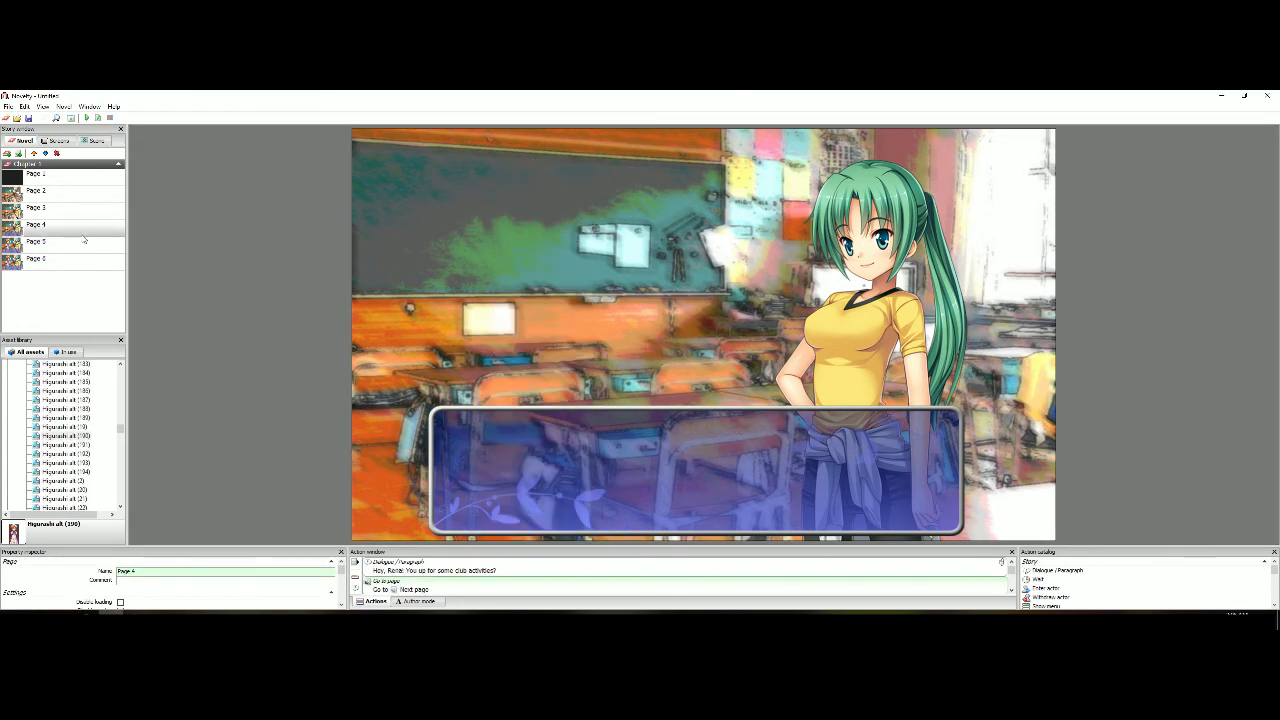
Preview the change from Page 4 to Page 5 and inspect Page 5's transition settings
left_click(98, 118)
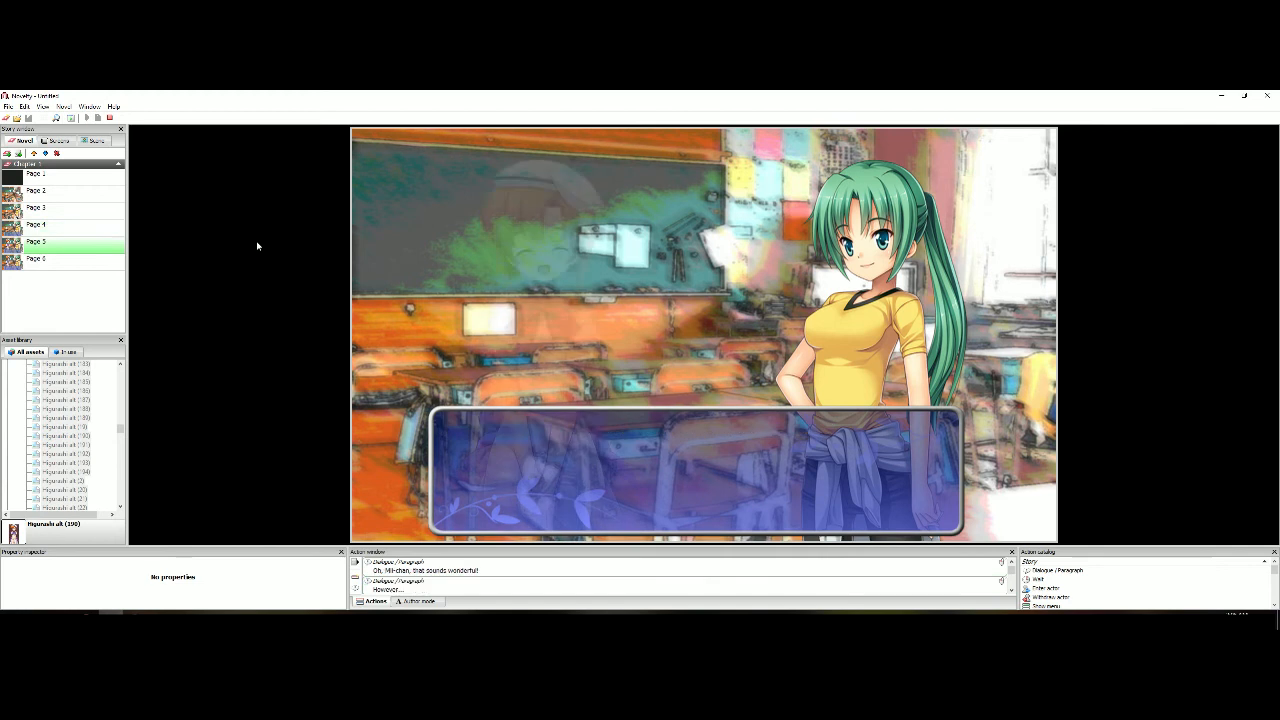
left_click(110, 118)
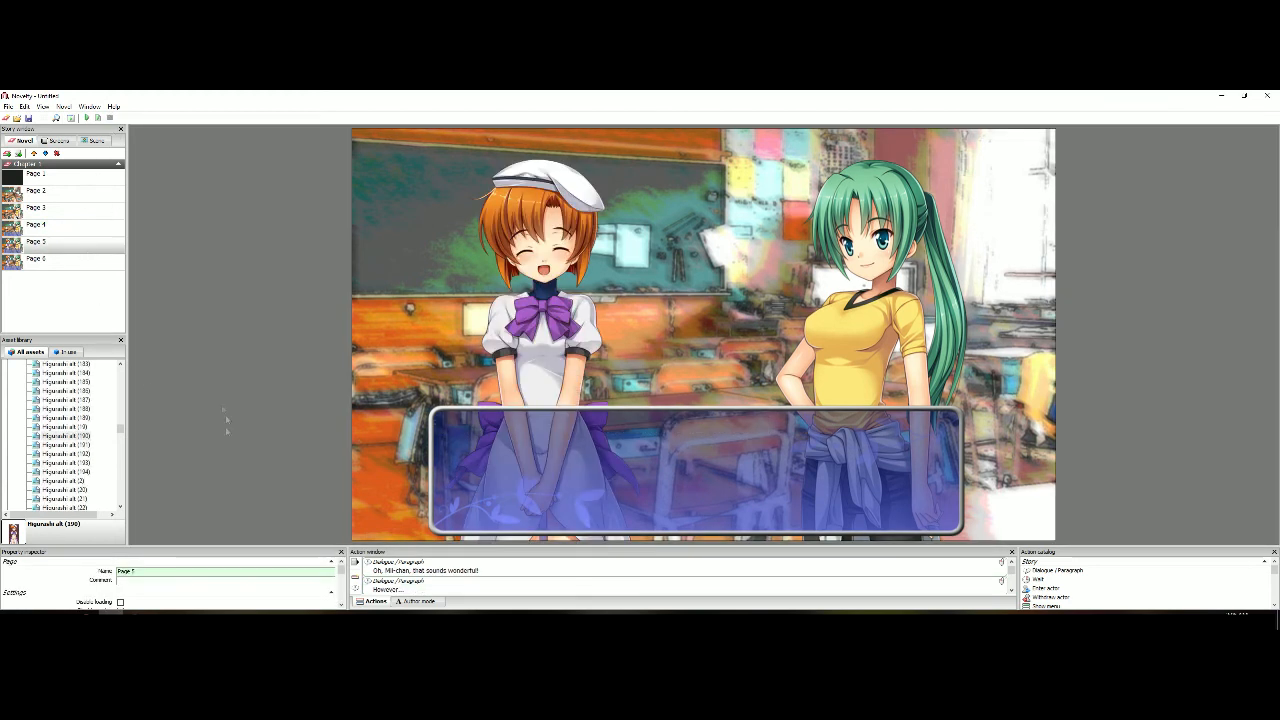
scroll(75, 578, "down", 2)
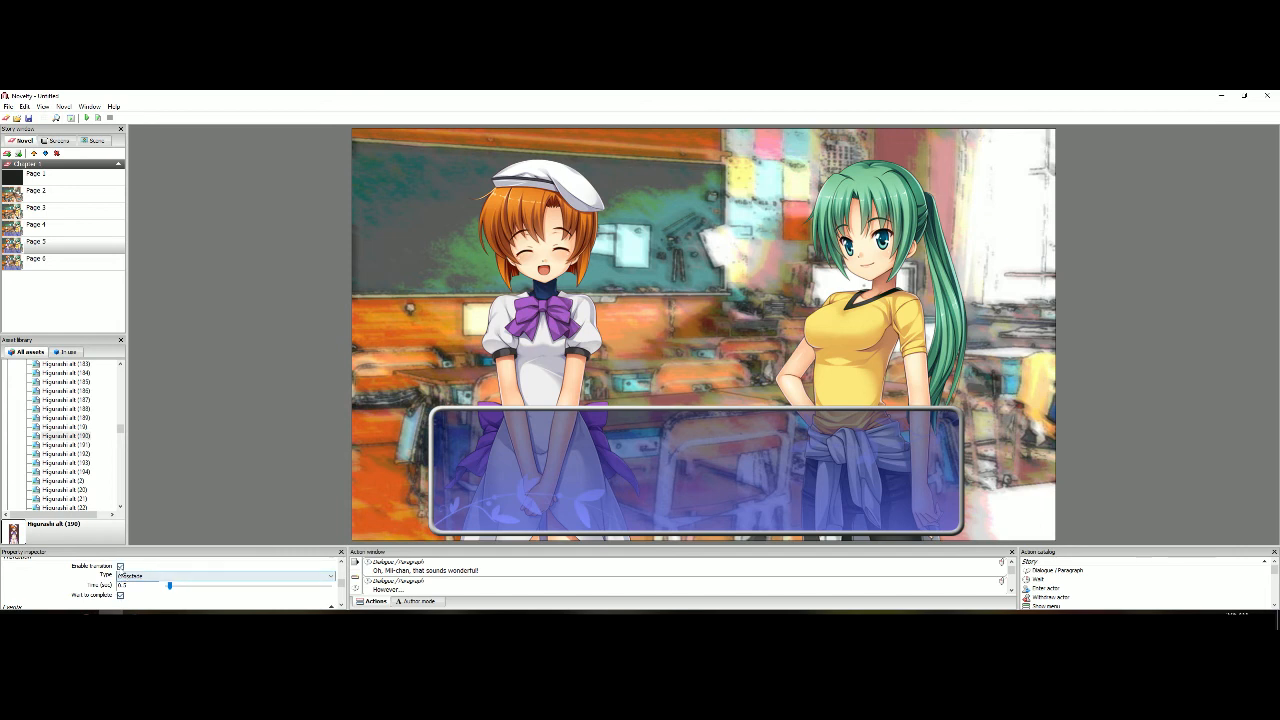
scroll(120, 566, "up", 3)
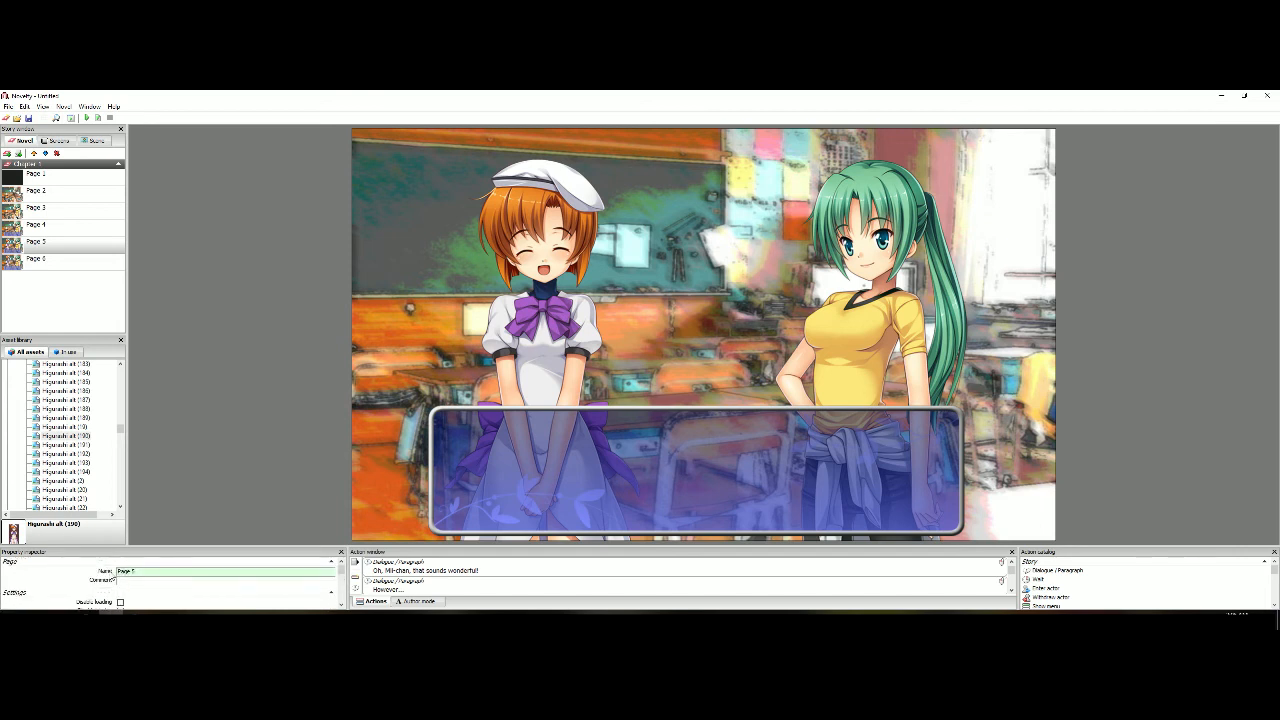
Preview the story twice from Page 4's dialogue into Page 5 to check how the second character appears
left_click(76, 226)
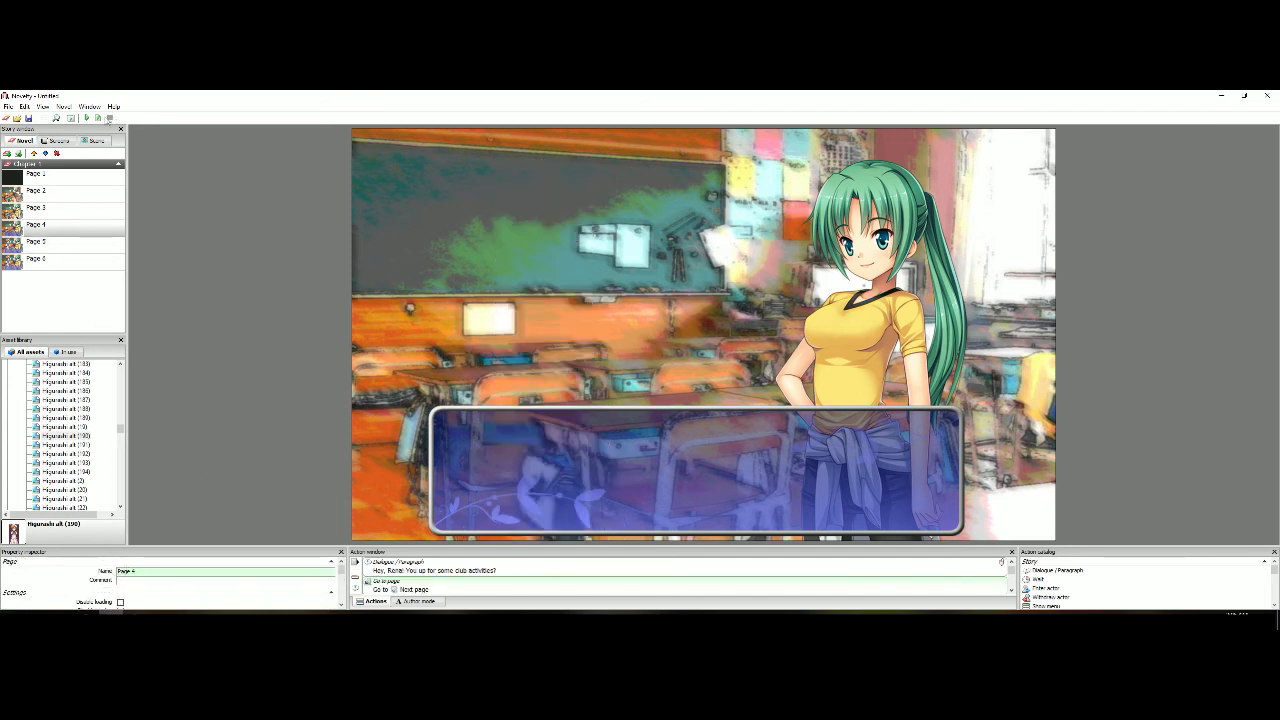
left_click(100, 118)
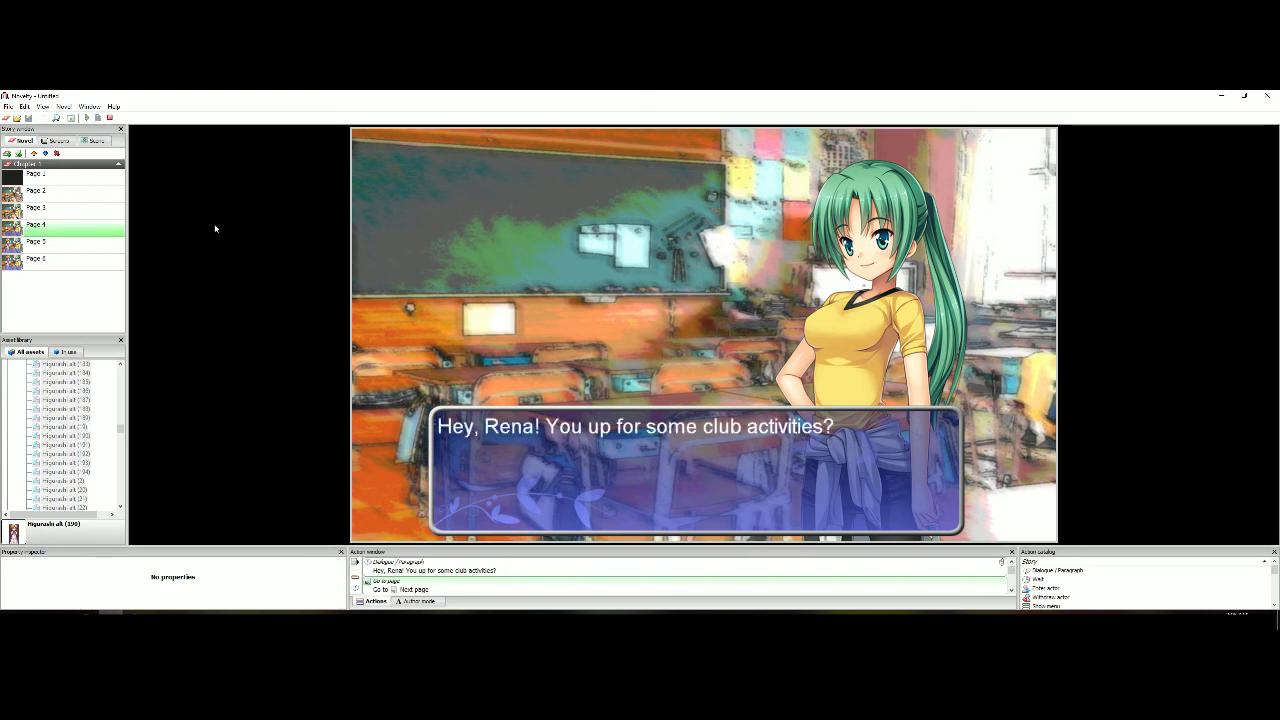
left_click(215, 229)
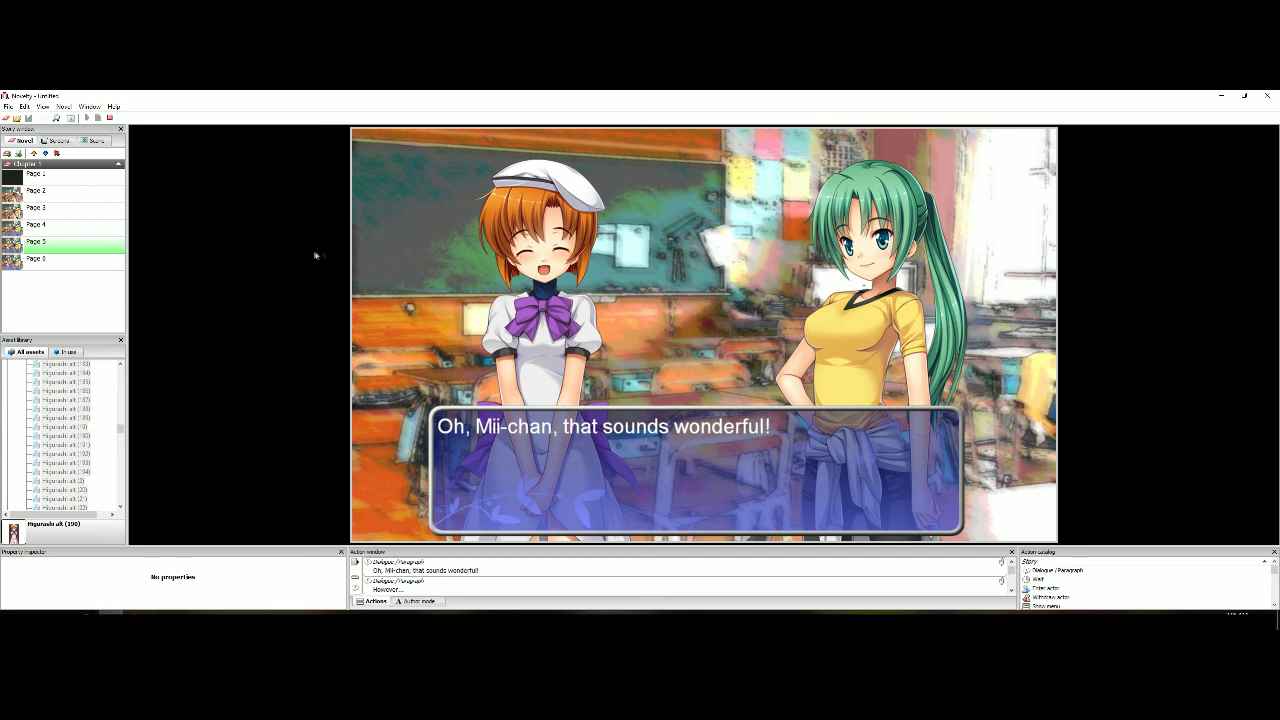
left_click(111, 118)
left_click(99, 118)
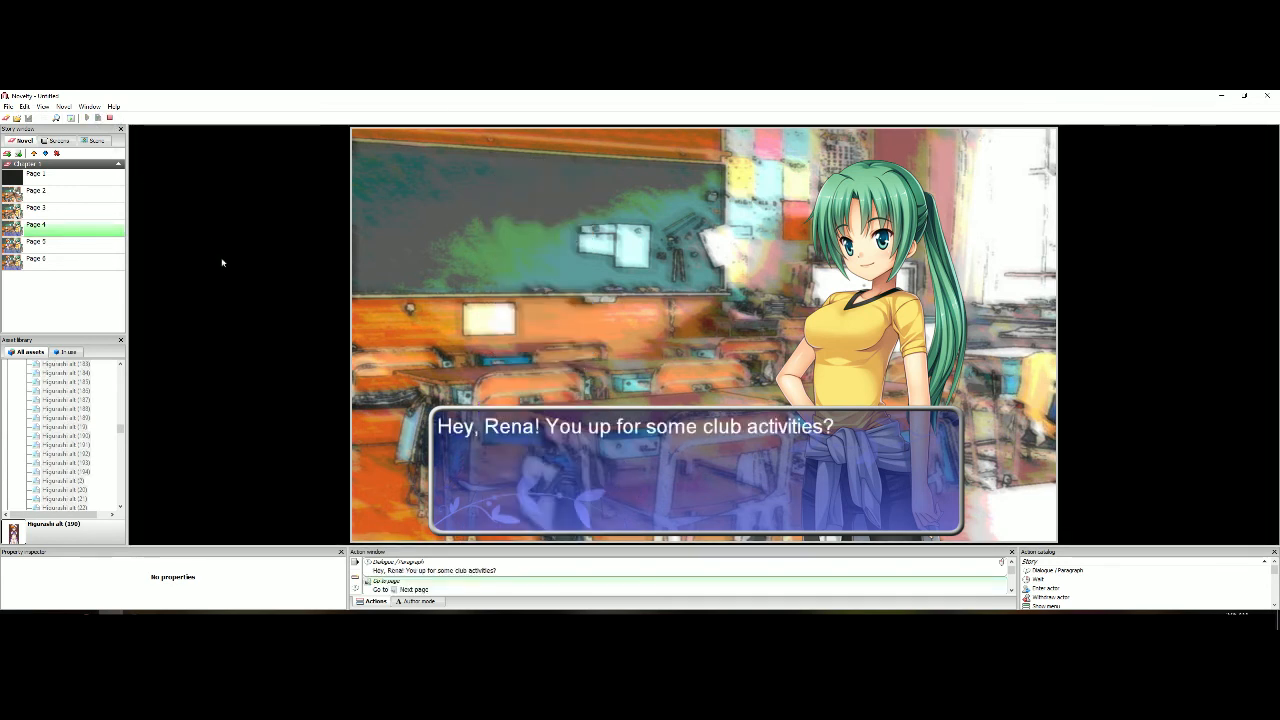
left_click(222, 262)
left_click(111, 118)
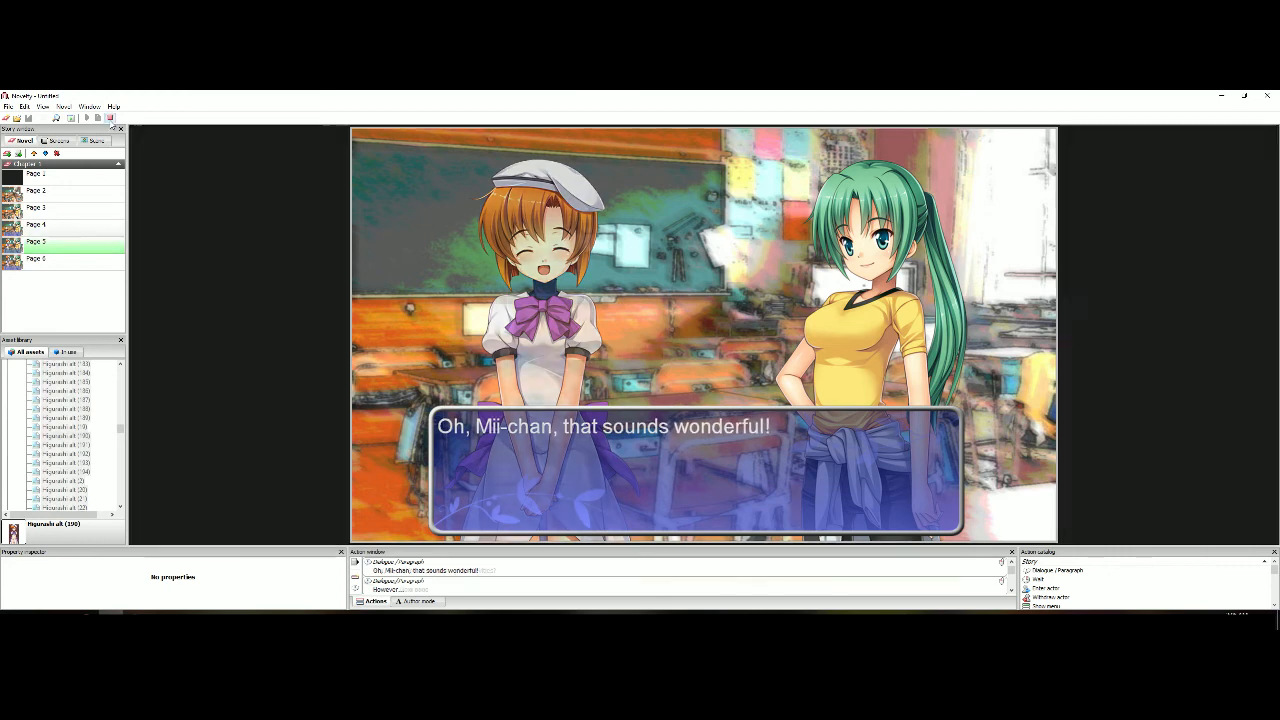
Enable Page 5's transition with the Crossfade type, adjust its time, and preview it from Page 4
left_click(82, 247)
scroll(70, 574, "down", 3)
scroll(72, 574, "down", 3)
left_click(120, 566)
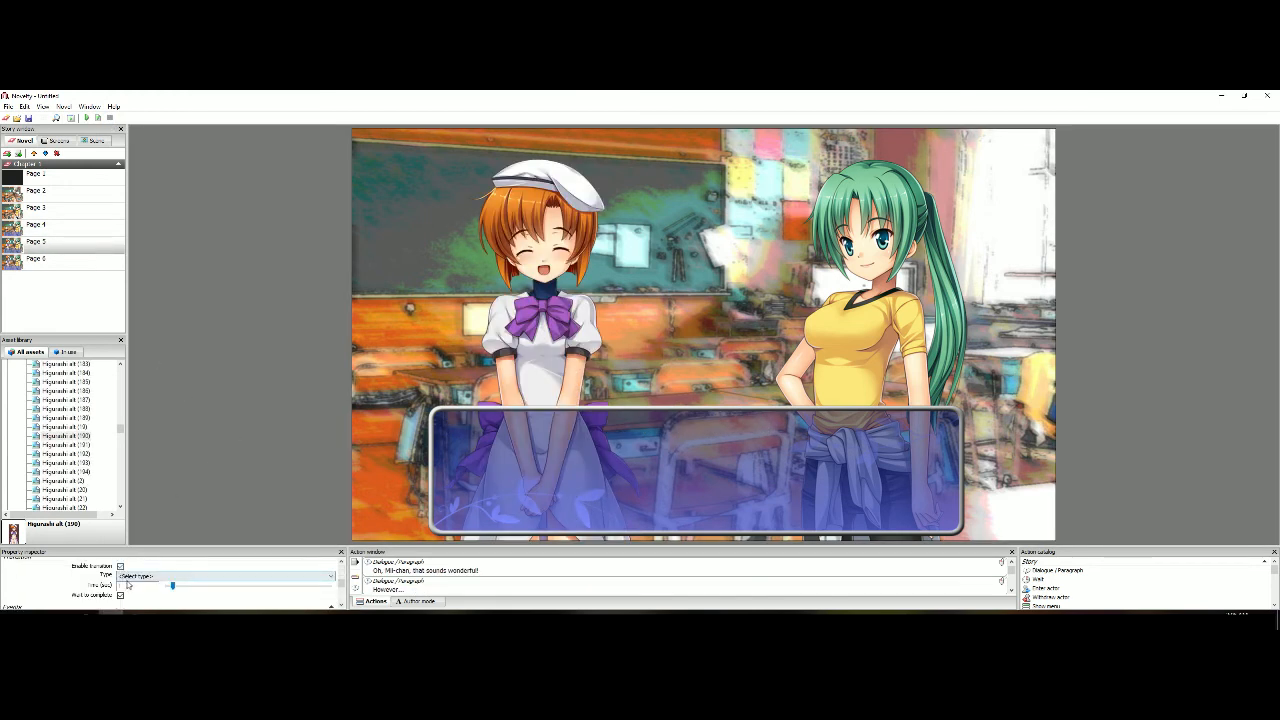
left_click(130, 576)
left_click(162, 436)
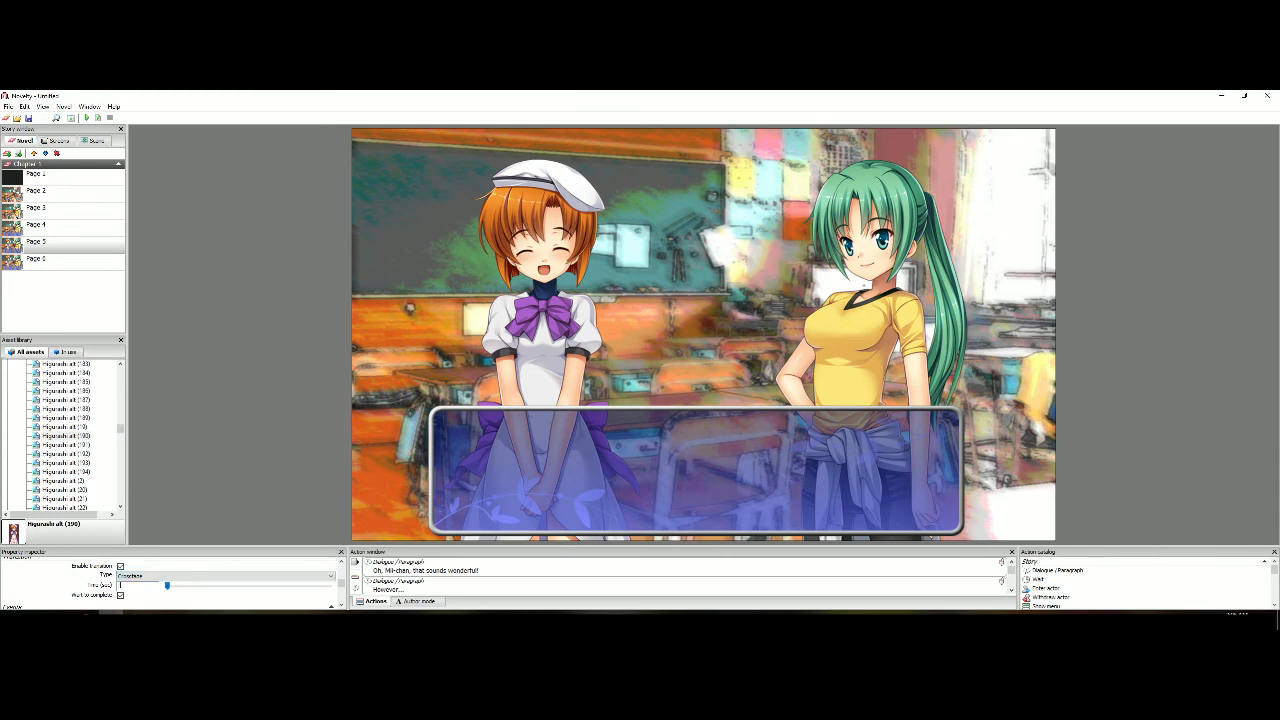
left_click(95, 231)
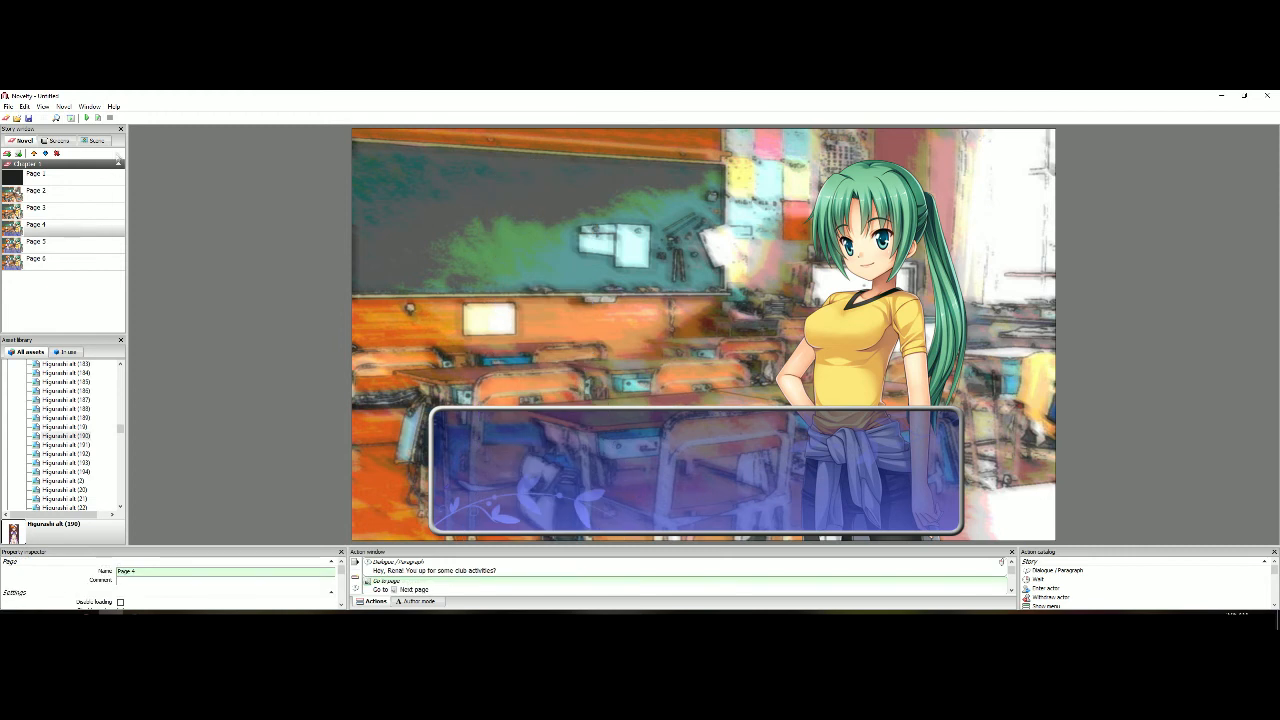
left_click(98, 118)
left_click(253, 258)
left_click(253, 258)
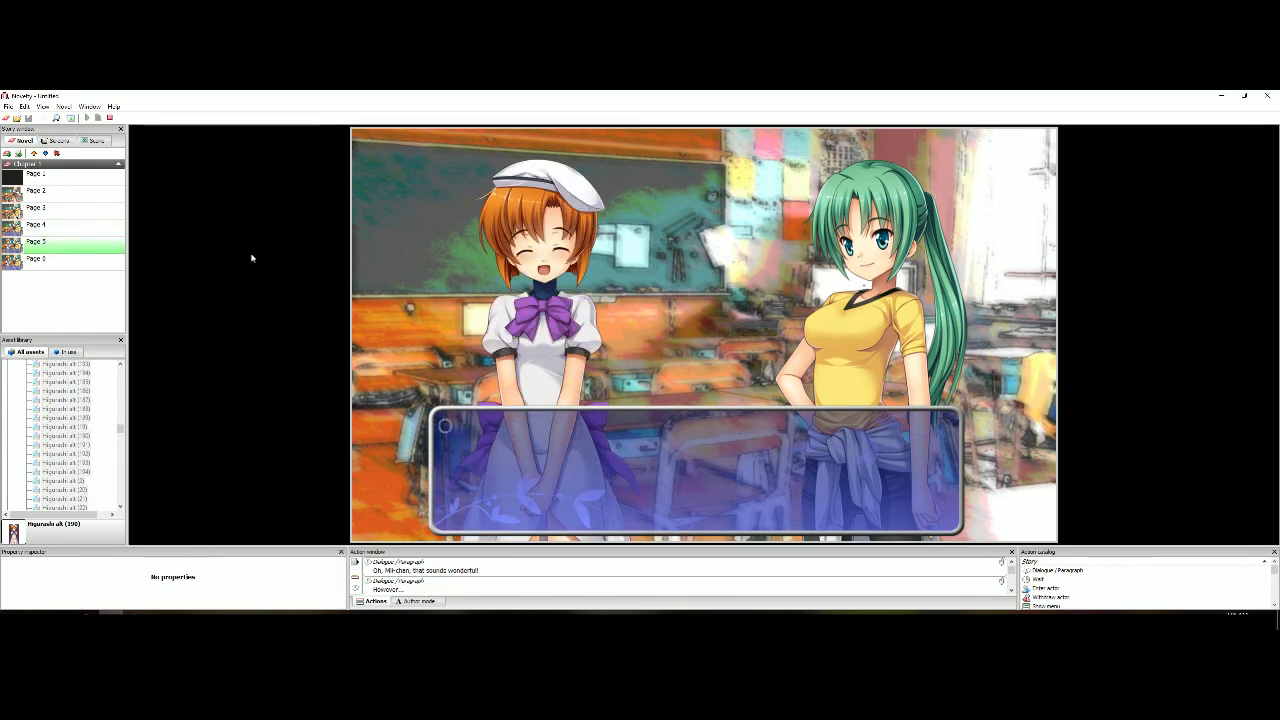
Stop the preview, return to Page 6 and save the novel
key("Escape")
left_click(80, 256)
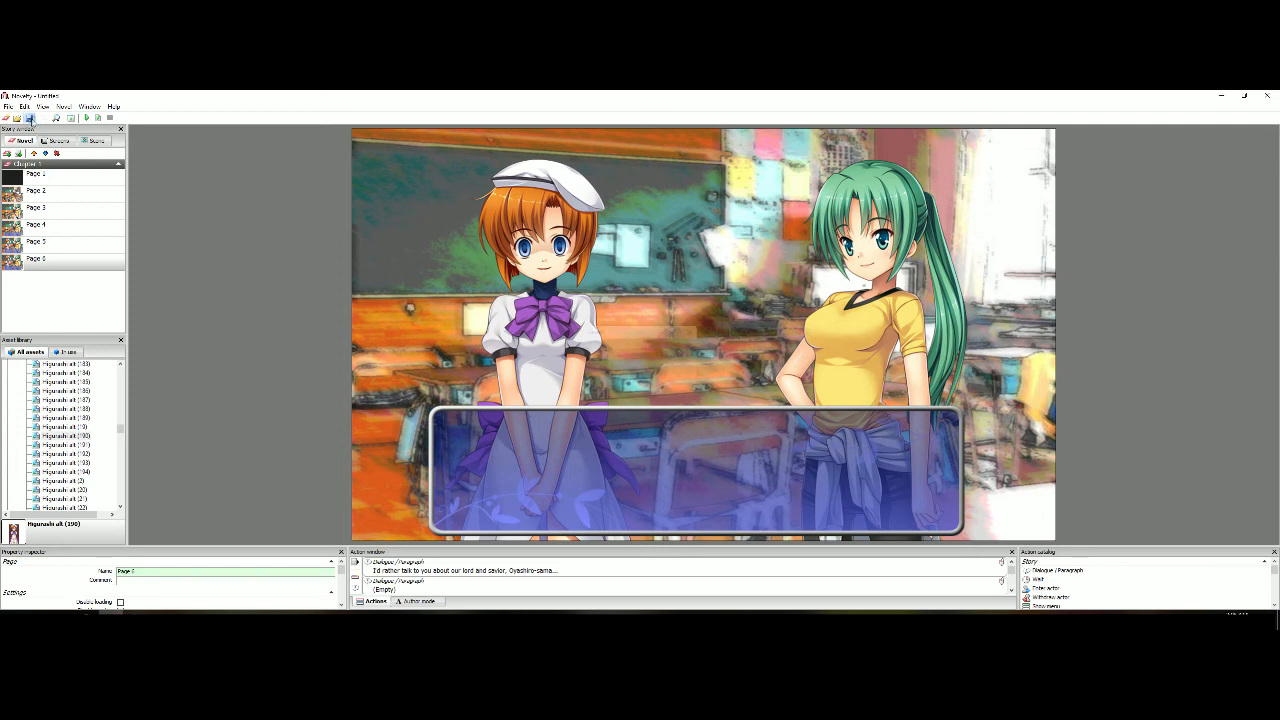
left_click(29, 118)
left_click(671, 389)
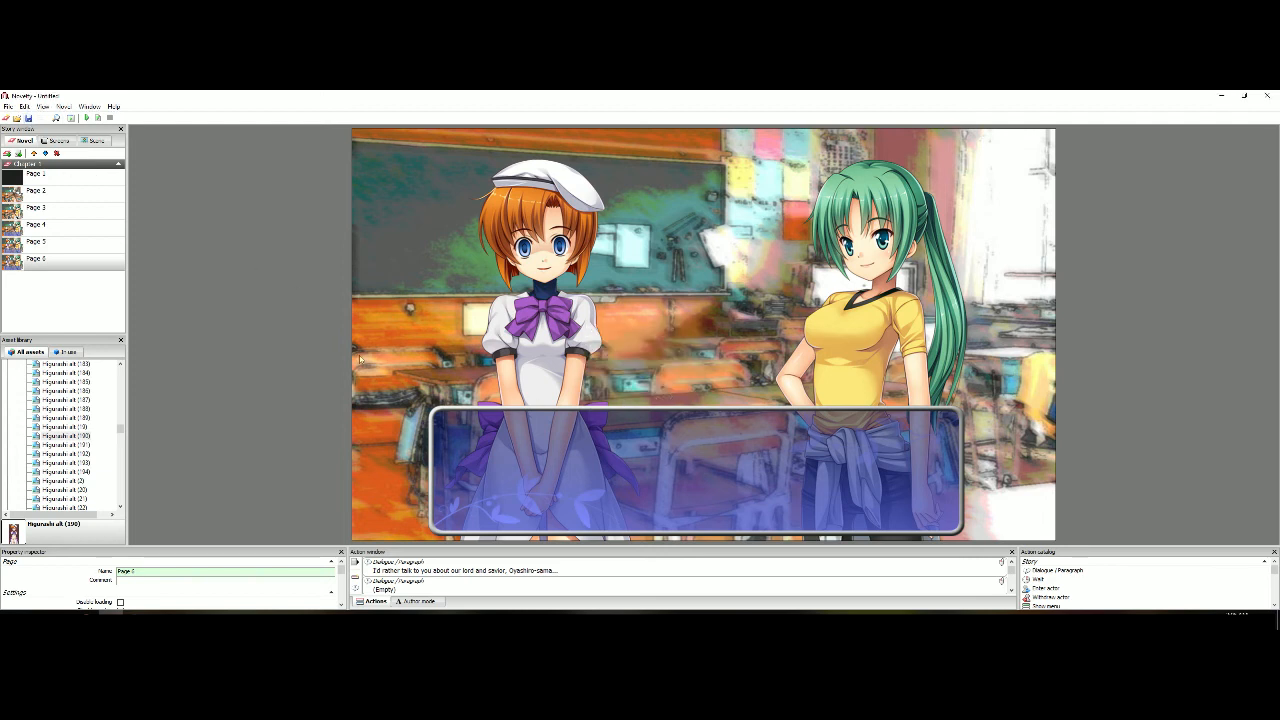
Duplicate Page 6 as Page 7 and clear the new page's first dialogue line
right_click(82, 262)
left_click(112, 316)
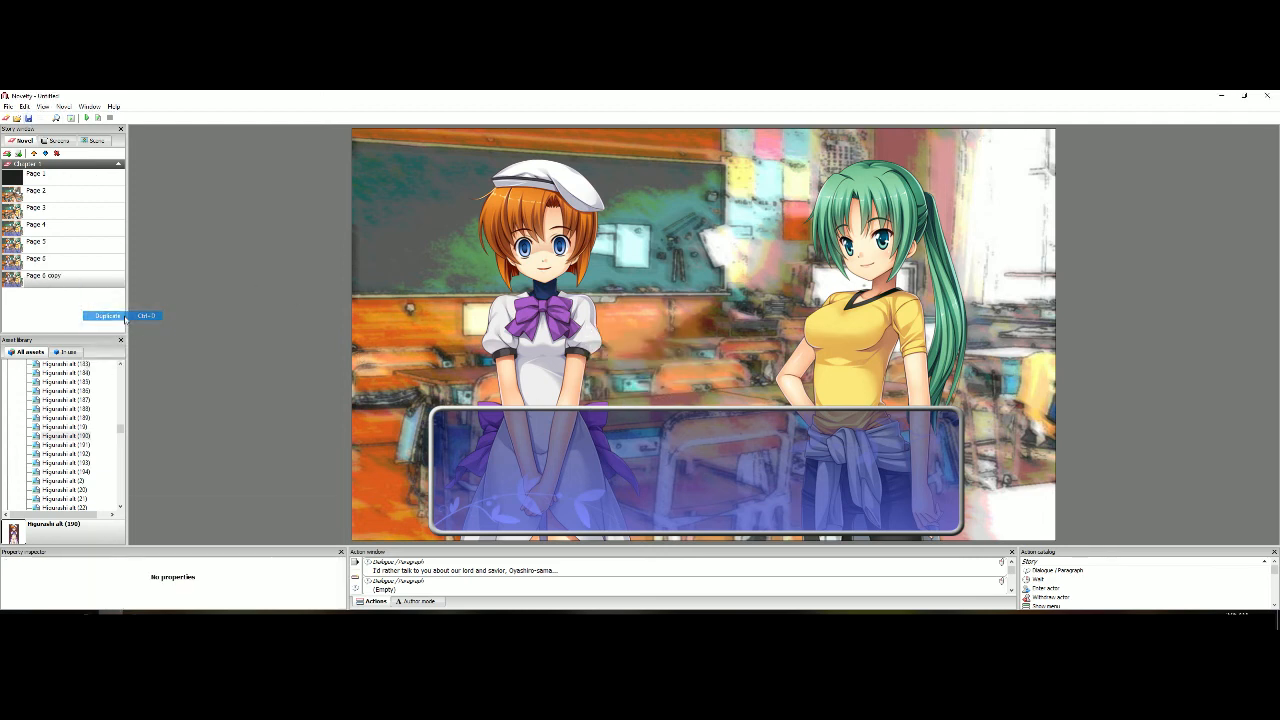
left_click(94, 283)
left_click(182, 569)
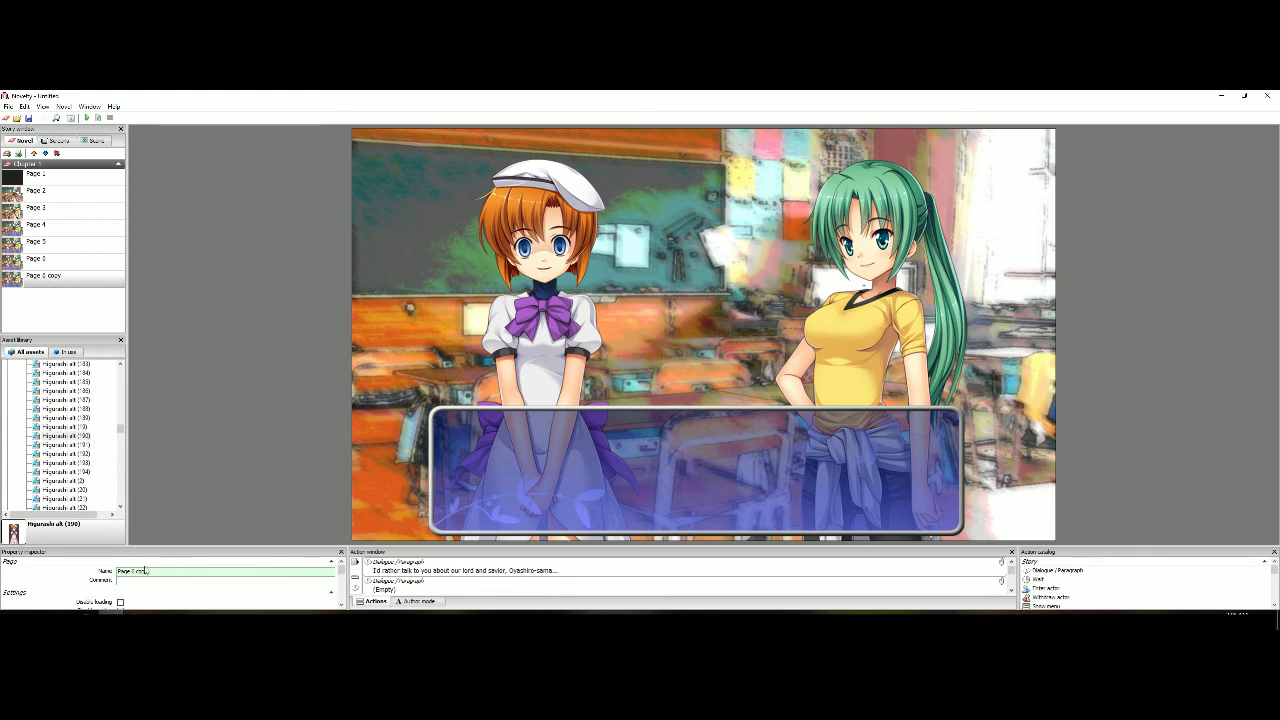
type("7")
left_click(516, 560)
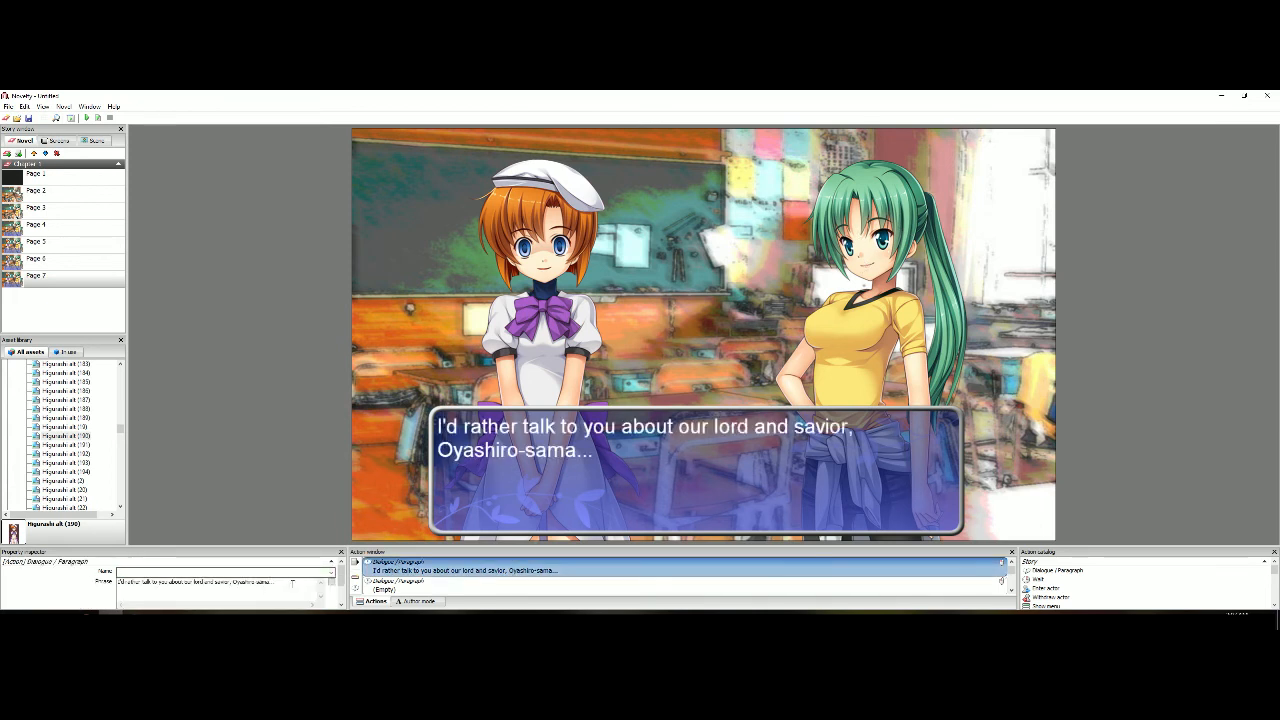
key("BackSpace")
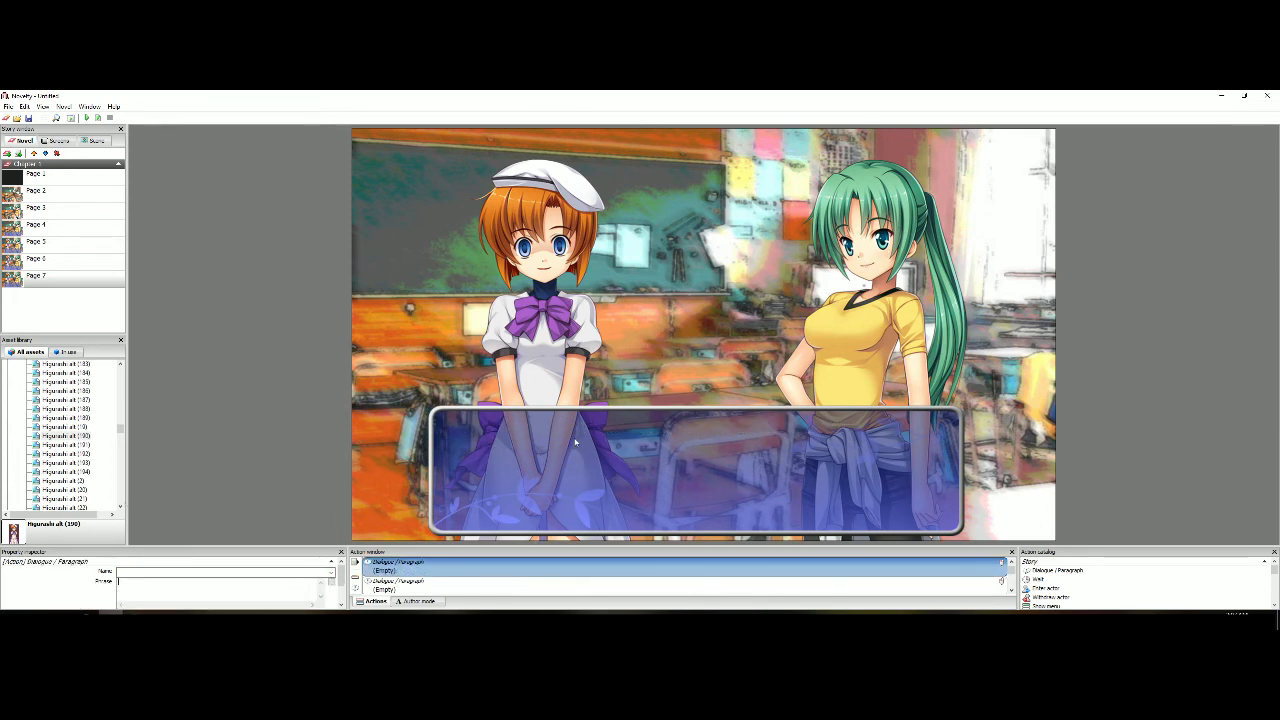
Find the angry green-haired character image, Higurashi alt (52), among the assets and add it to Page 7
left_click(231, 402)
scroll(85, 454, "up", 5)
left_click(80, 419)
scroll(77, 436, "up", 7)
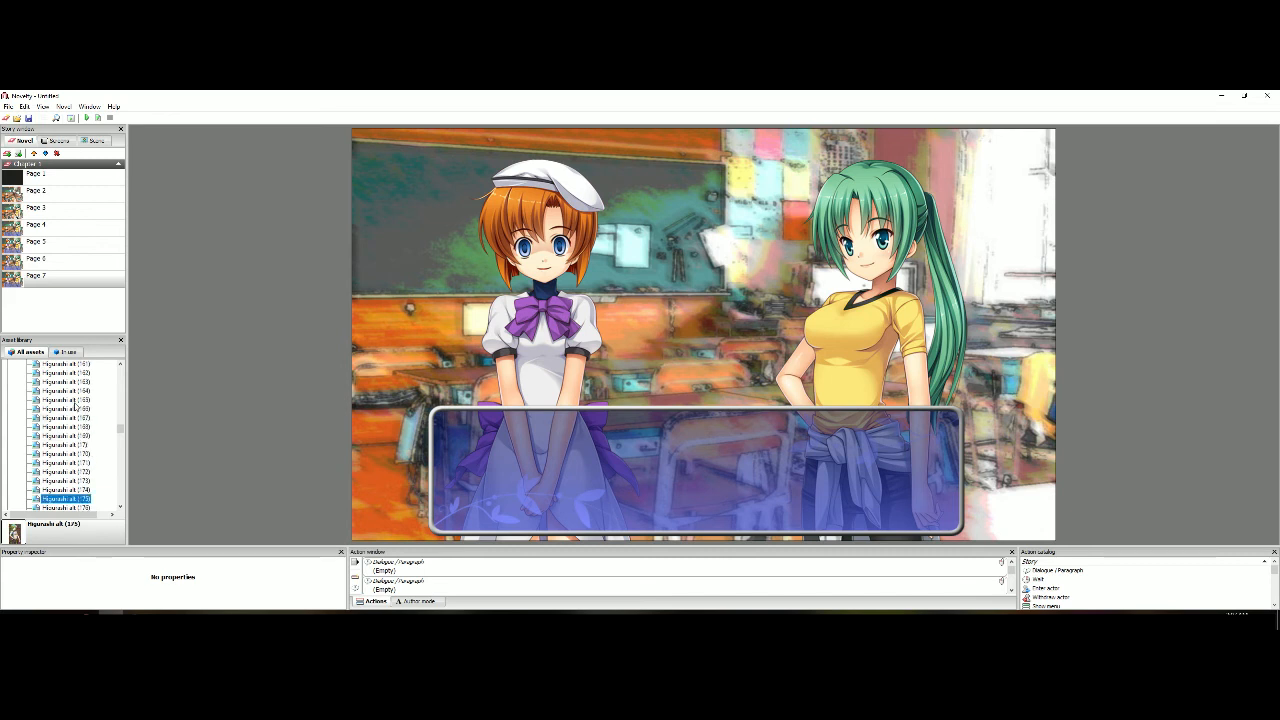
left_click(76, 401)
scroll(77, 406, "up", 4)
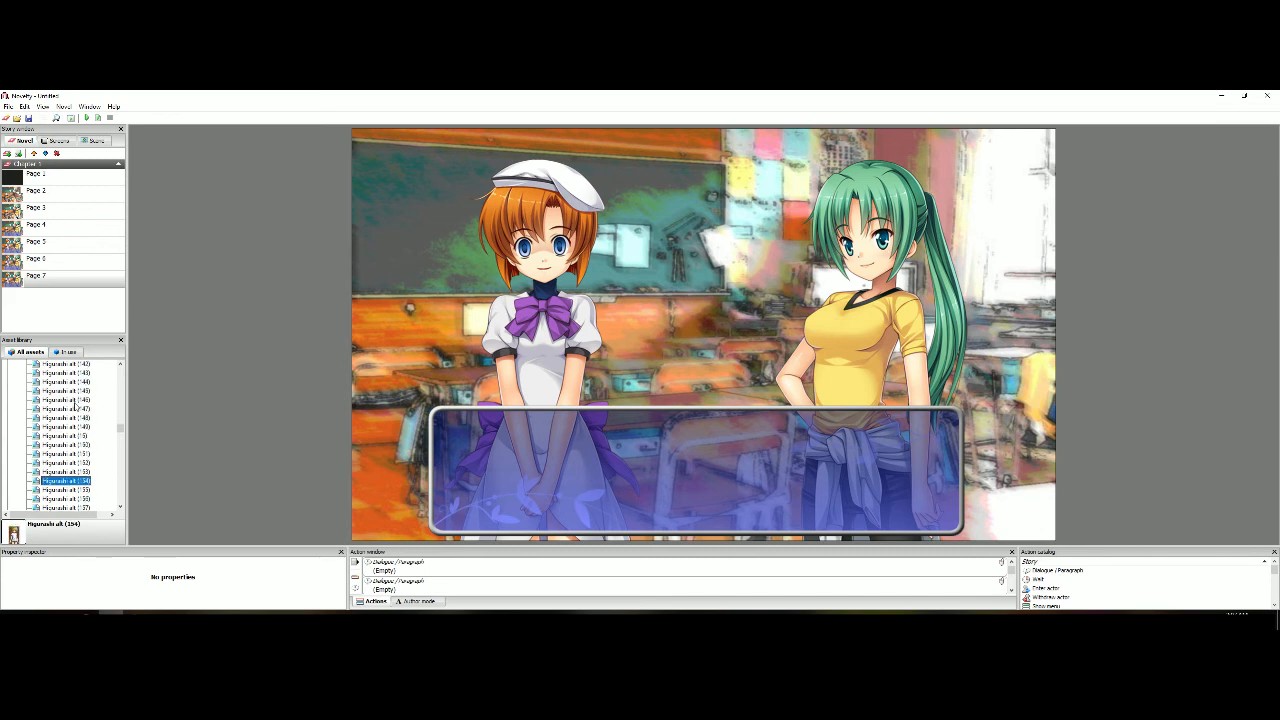
left_click(77, 408)
key("Up")
scroll(78, 408, "up", 5)
left_click(78, 403)
key("Up")
key("Up")
key("Up")
key("Up")
key("Up")
key("Up")
key("Up")
key("Up")
key("Up")
key("Up")
key("Up")
key("Up")
key("Up")
key("Up")
key("Up")
key("Up")
key("Up")
key("Up")
key("Up")
key("Up")
key("Up")
key("Up")
key("Up")
key("Up")
key("Up")
key("Up")
key("Up")
key("Up")
key("Up")
key("Up")
key("Up")
key("Up")
key("Up")
key("Up")
key("Up")
key("Up")
key("Up")
key("Up")
key("Up")
key("Up")
key("Up")
key("Up")
key("Down")
key("Down")
key("Down")
key("Down")
key("Down")
key("Down")
key("Down")
key("Down")
key("Down")
key("Down")
key("Down")
key("Down")
key("Down")
key("Down")
key("Down")
key("Down")
key("Down")
key("Down")
key("Down")
key("Down")
key("Down")
key("Down")
key("Down")
key("Down")
key("Down")
key("Down")
key("Down")
key("Down")
key("Down")
key("Down")
key("Down")
key("Down")
key("Down")
key("Down")
key("Down")
key("Down")
key("Down")
key("Down")
key("Down")
key("Down")
key("Down")
key("Down")
key("Down")
key("Down")
key("Down")
key("Down")
key("Down")
key("Down")
key("Down")
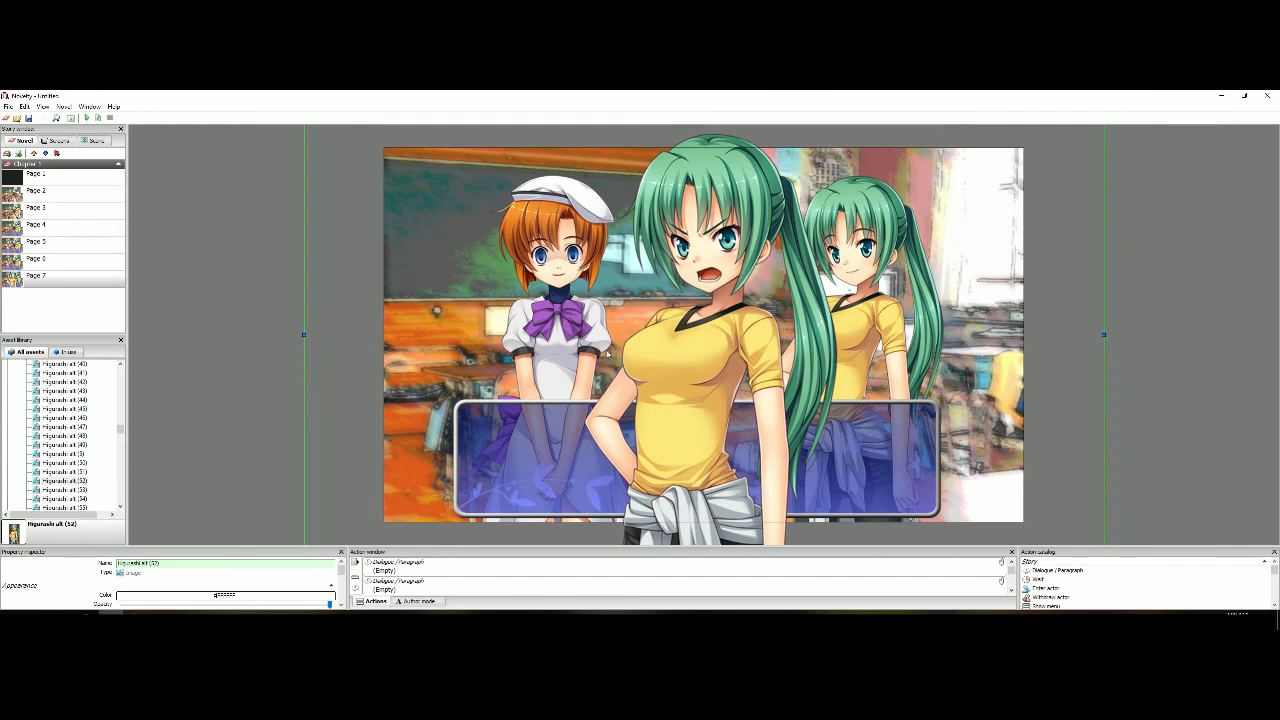
Size the angry character to the scene and put her in place of the smiling green-haired character
right_click(658, 327)
mouse_move(705, 385)
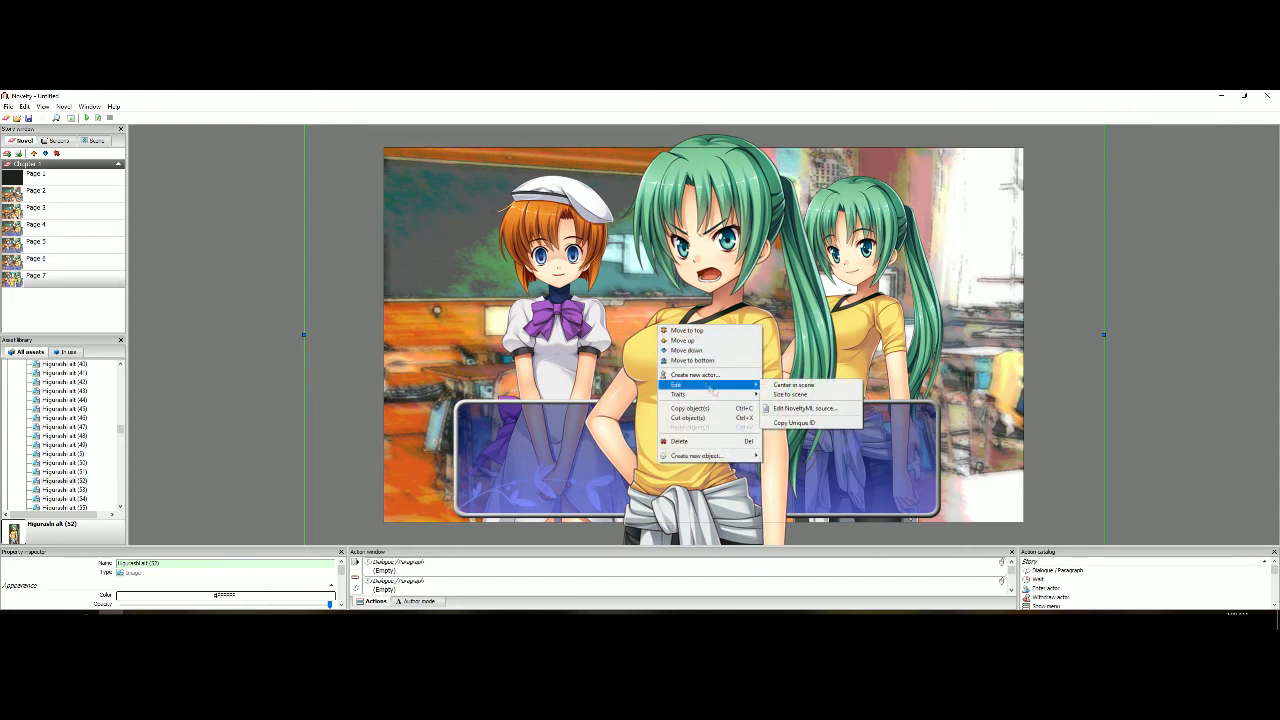
left_click(791, 394)
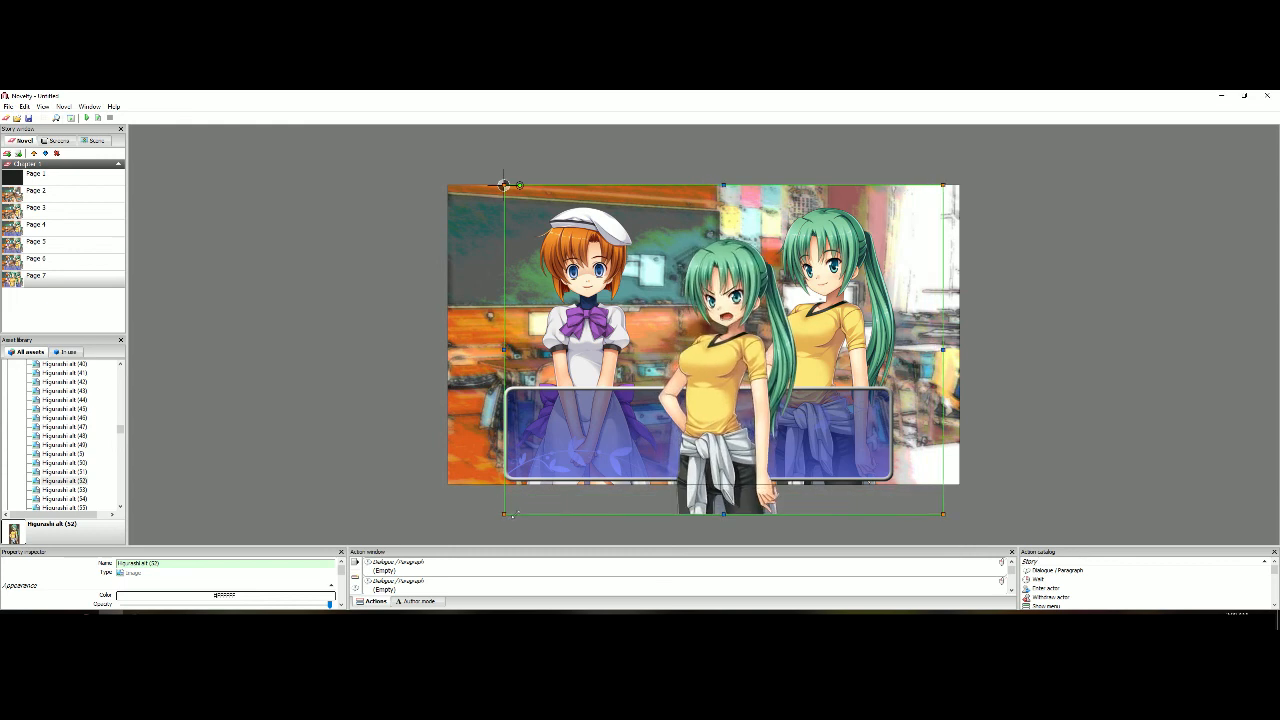
left_click_drag(503, 185, 618, 152)
left_click_drag(830, 402, 809, 402)
key("Page_Down")
scroll(809, 402, "up", 3)
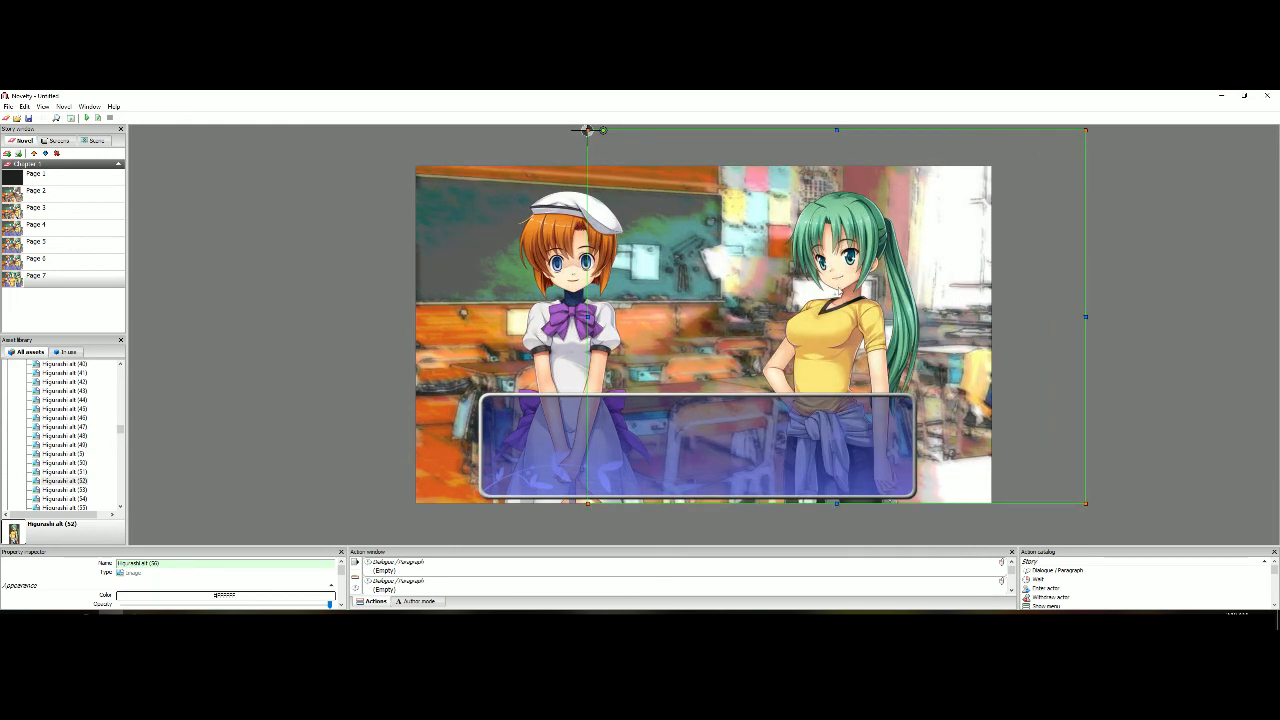
left_click(277, 304)
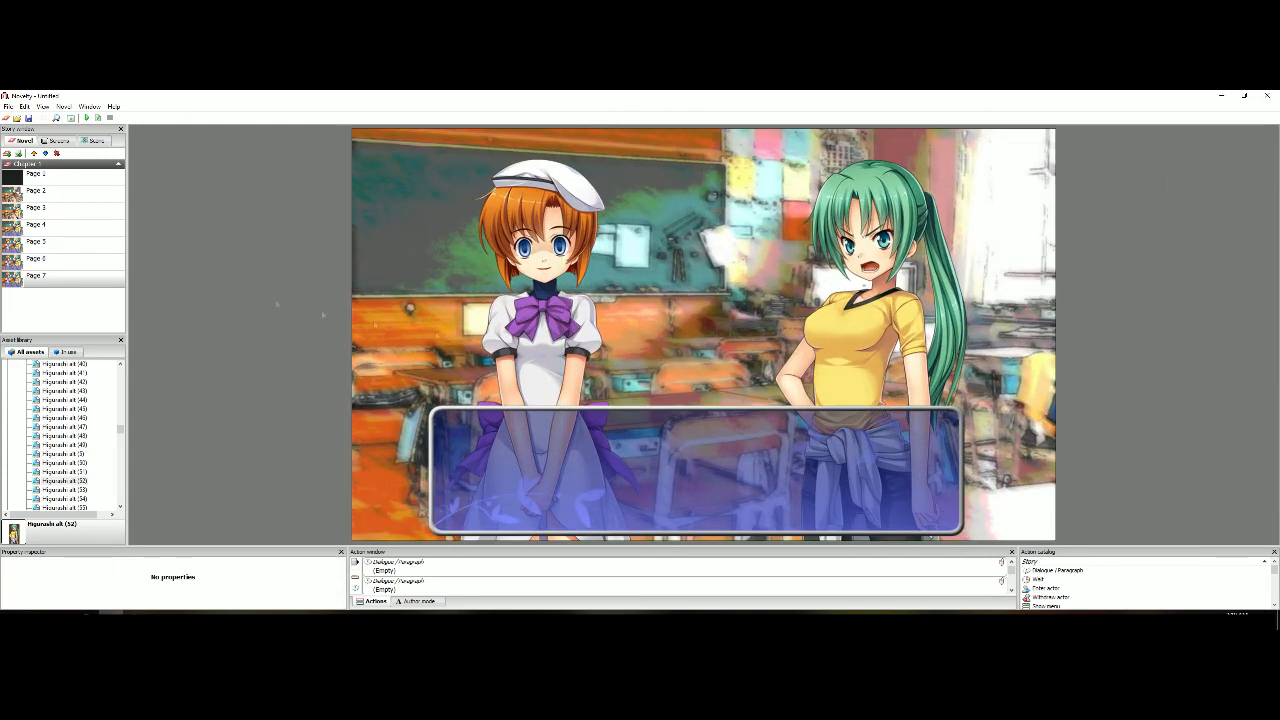
Set Page 7's first dialogue to "Would you knock that off already?! There's been 8 story arcs of you freaking out about that crap!"
left_click(400, 568)
left_click(560, 470)
left_click(420, 568)
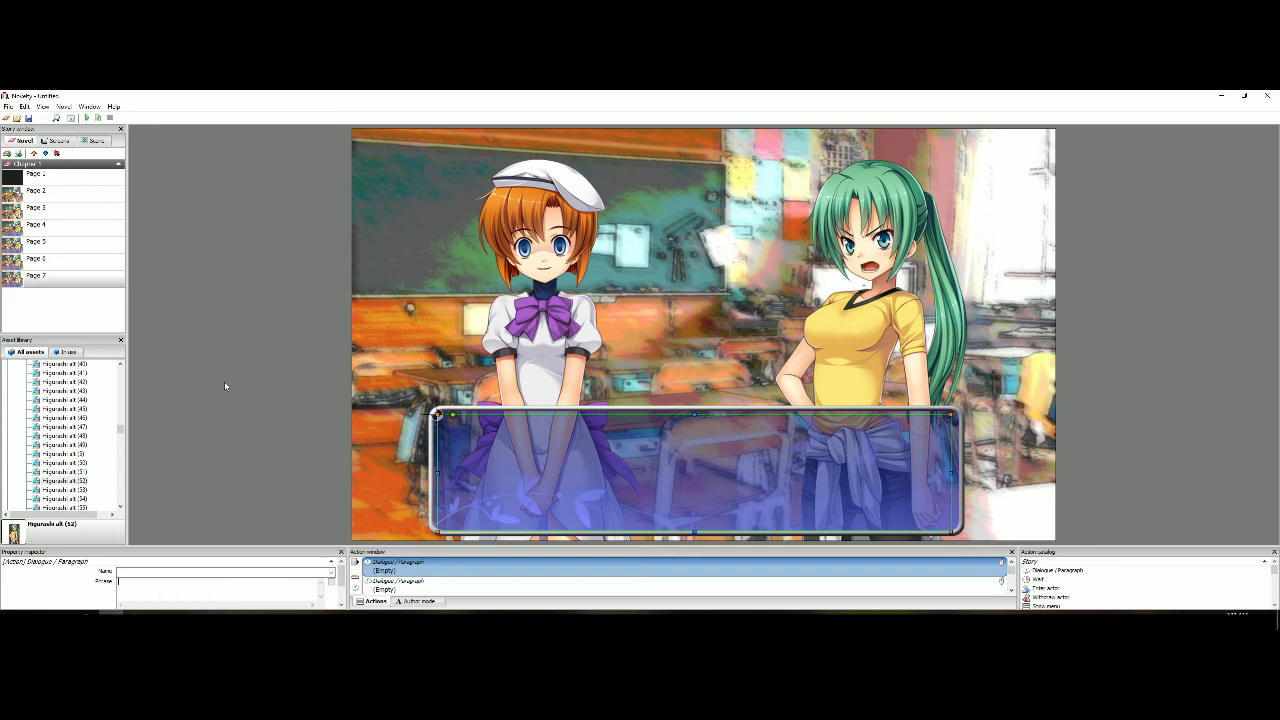
type("Would you knock that")
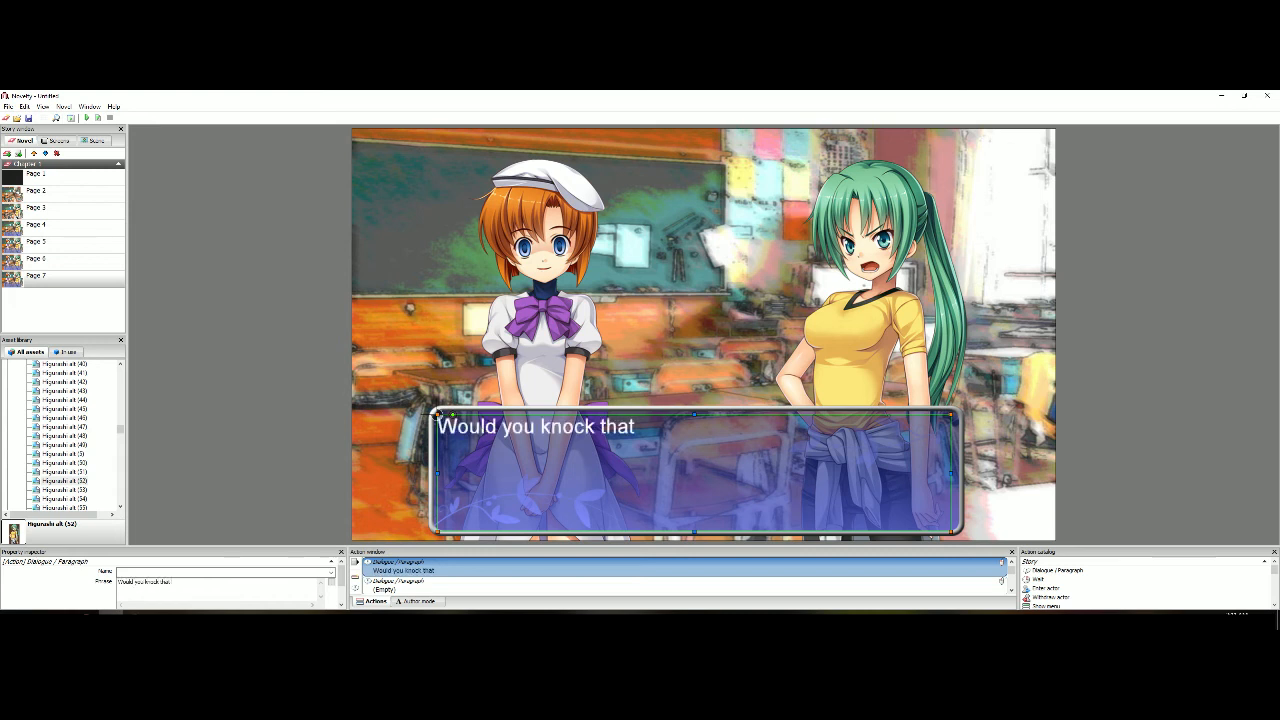
type(" off already?")
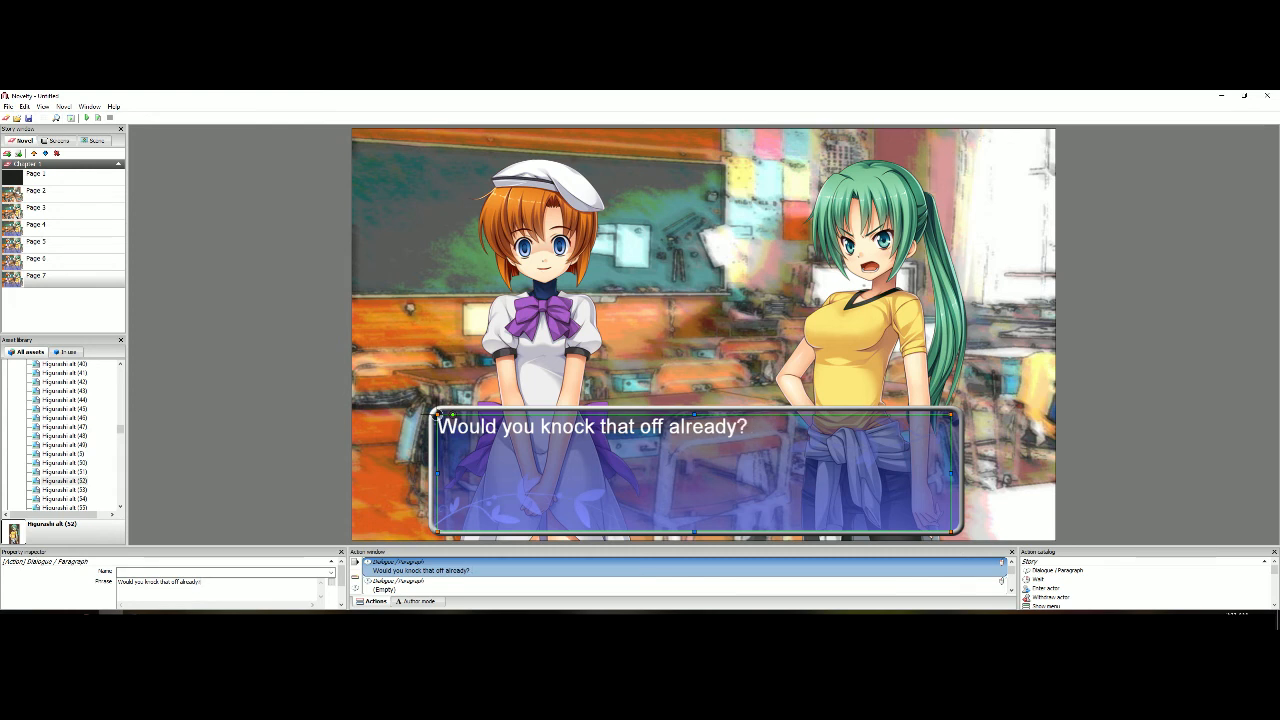
type("! There's")
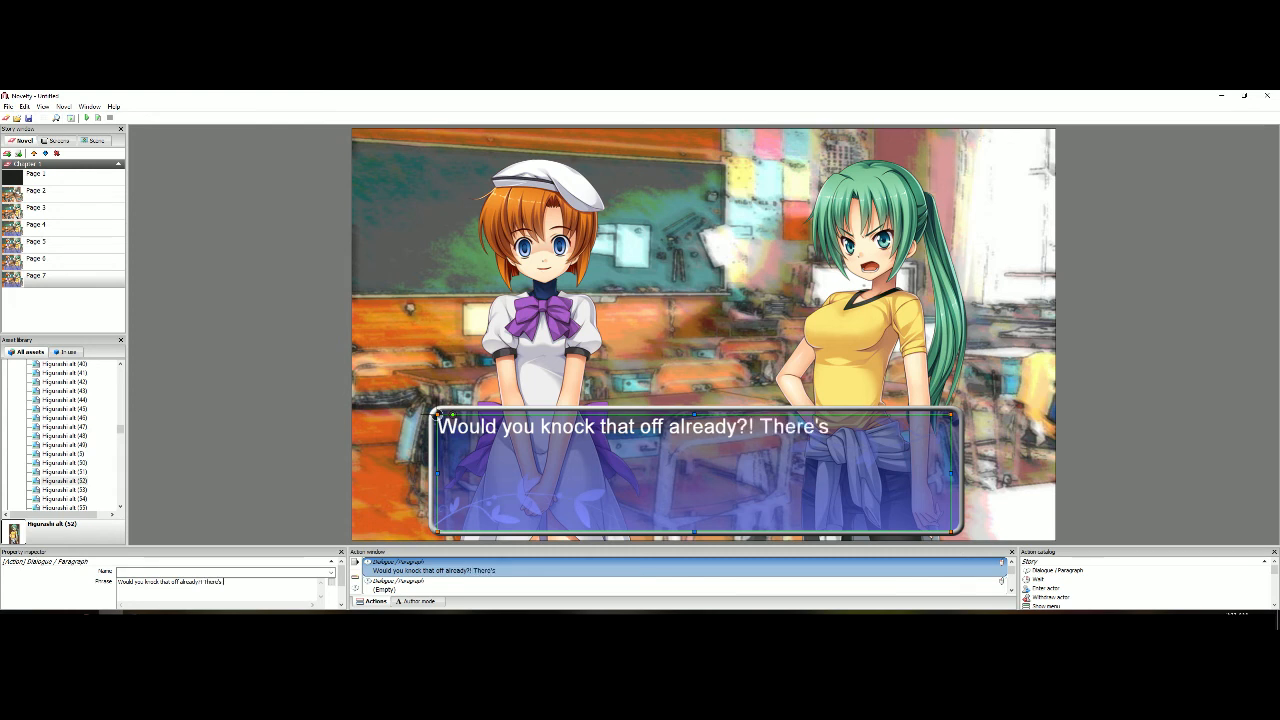
type(" been 8 story arcs of you")
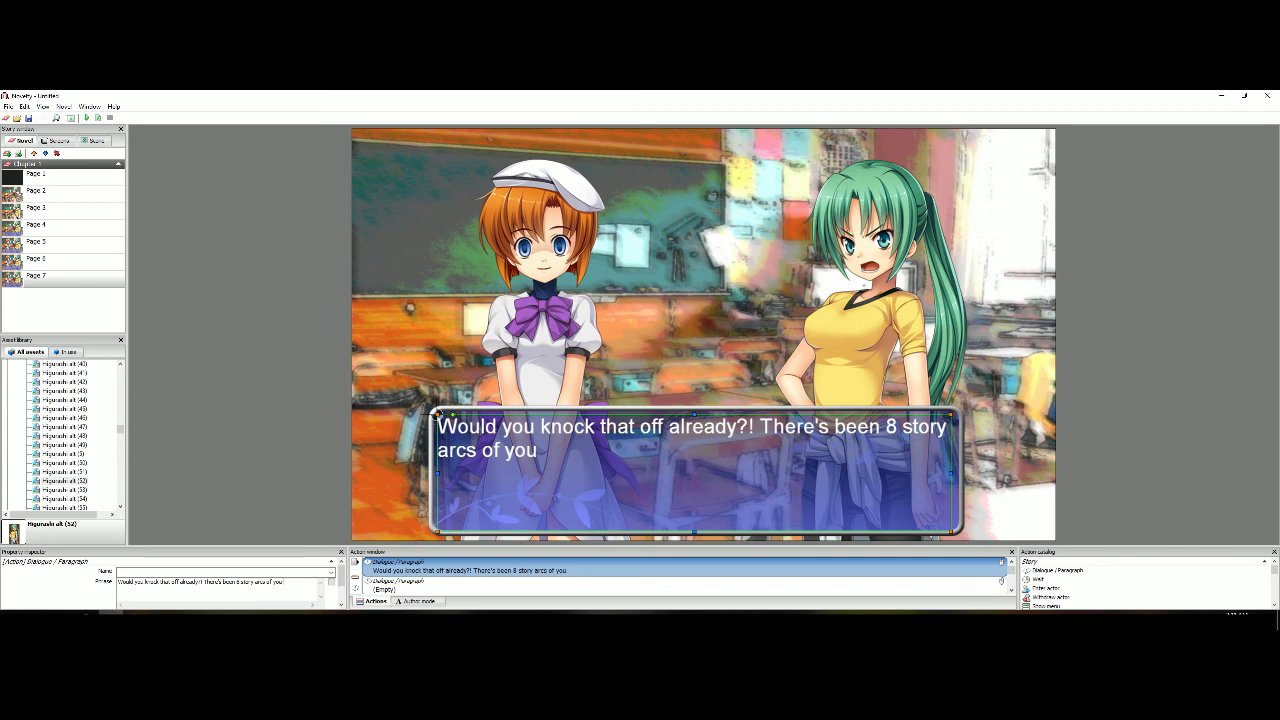
type(" freaking out about that crap!")
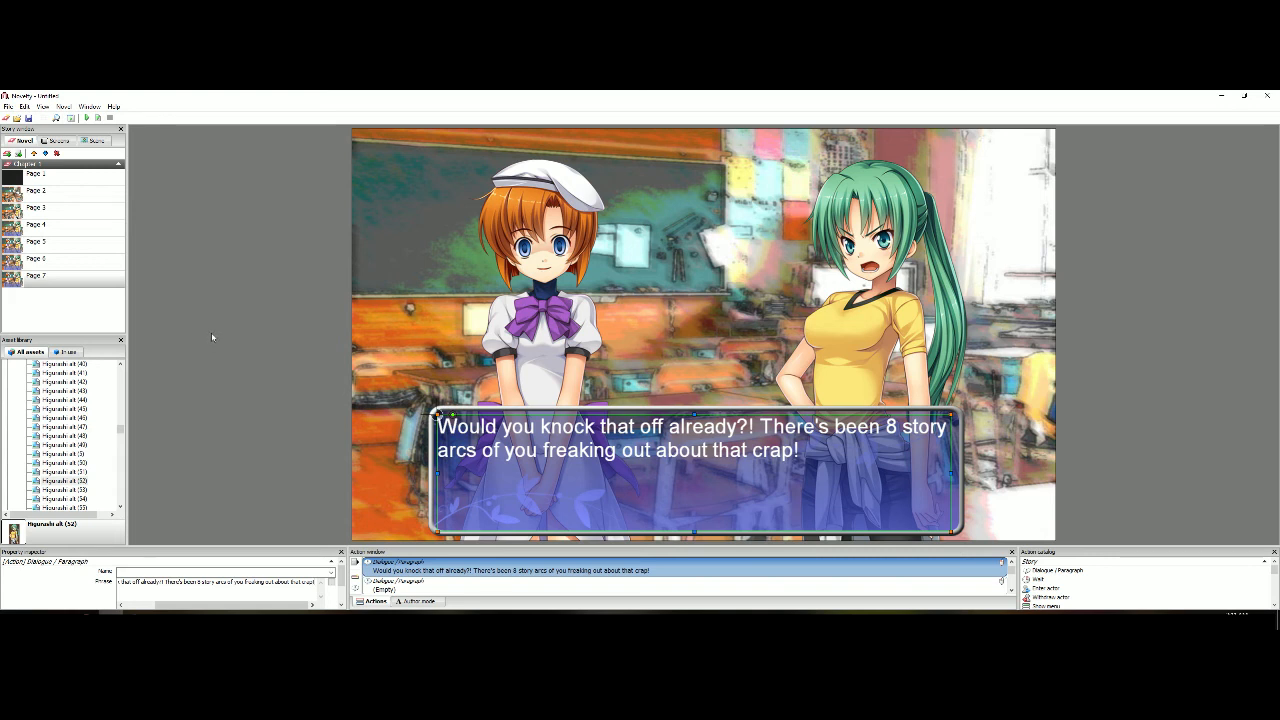
Give Page 7's dialogue text object the Smooth fade animation with a speed of 35
left_click(304, 440)
left_click(518, 441)
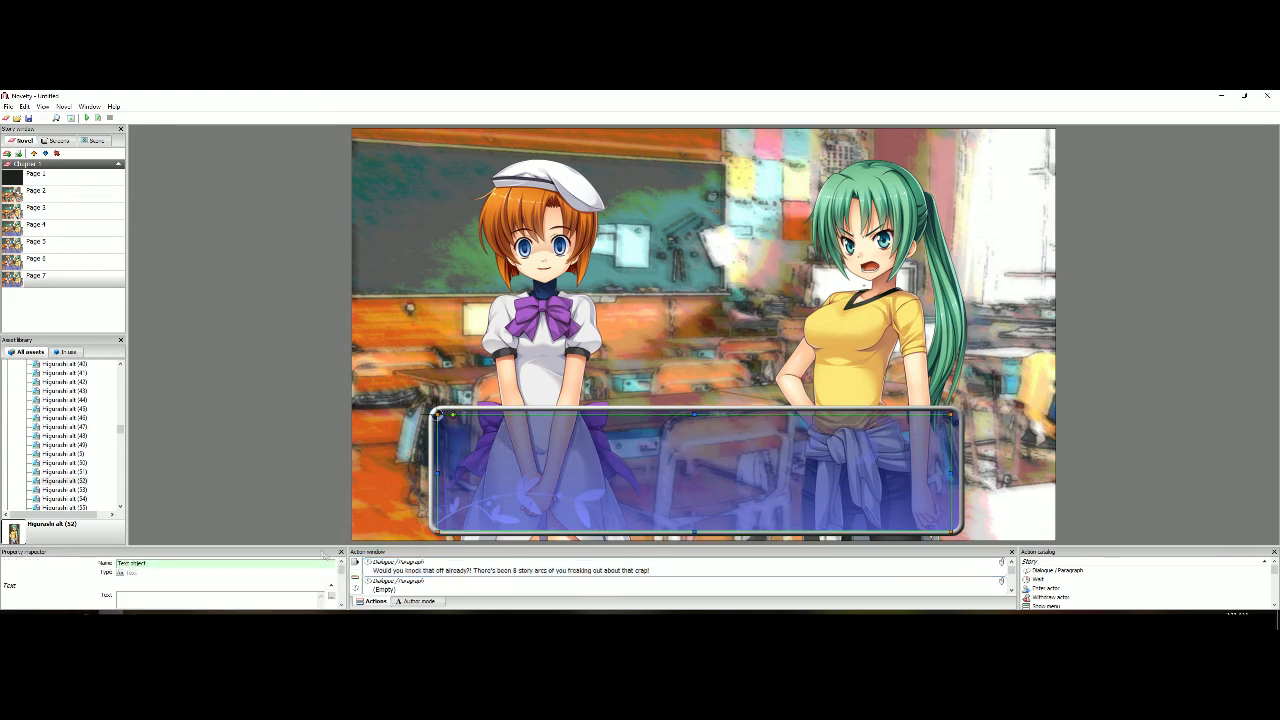
scroll(343, 577, "down", 5)
left_click(190, 578)
left_click(178, 605)
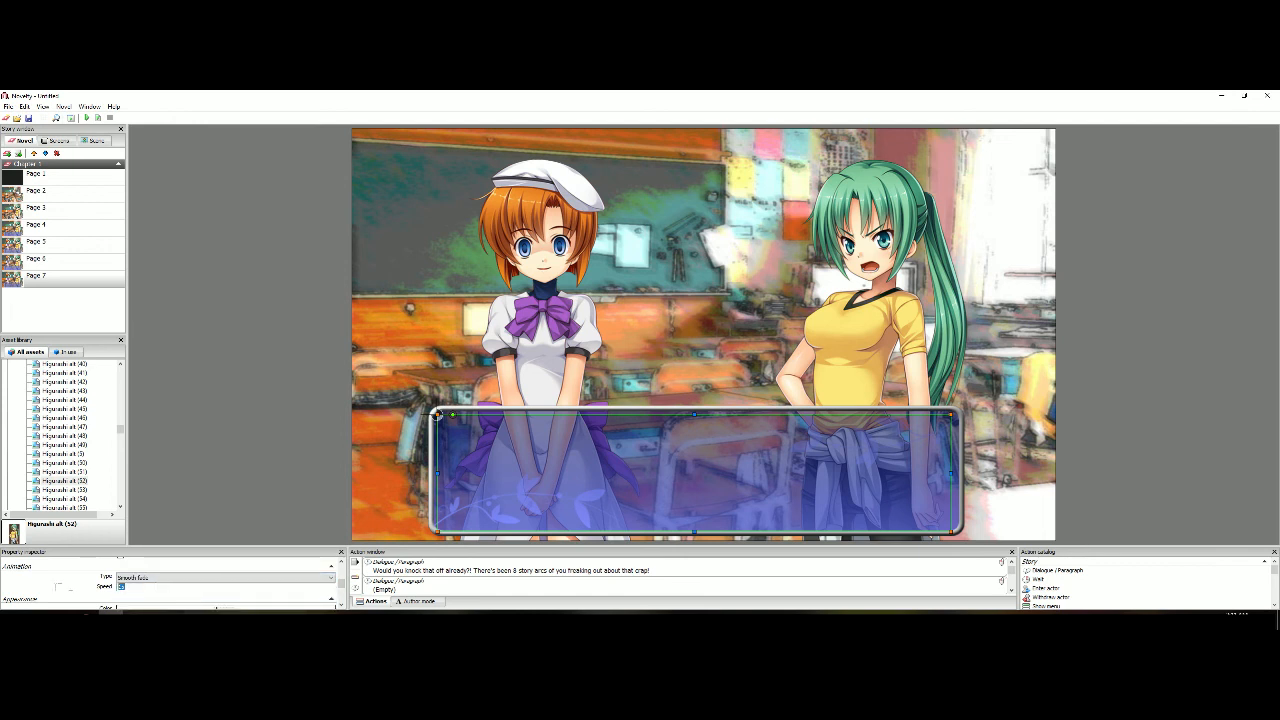
type("35")
Preview the change from Page 6 to Page 7 and inspect Page 7's transition settings
left_click(110, 284)
scroll(215, 578, "down", 3)
left_click(98, 264)
left_click(98, 118)
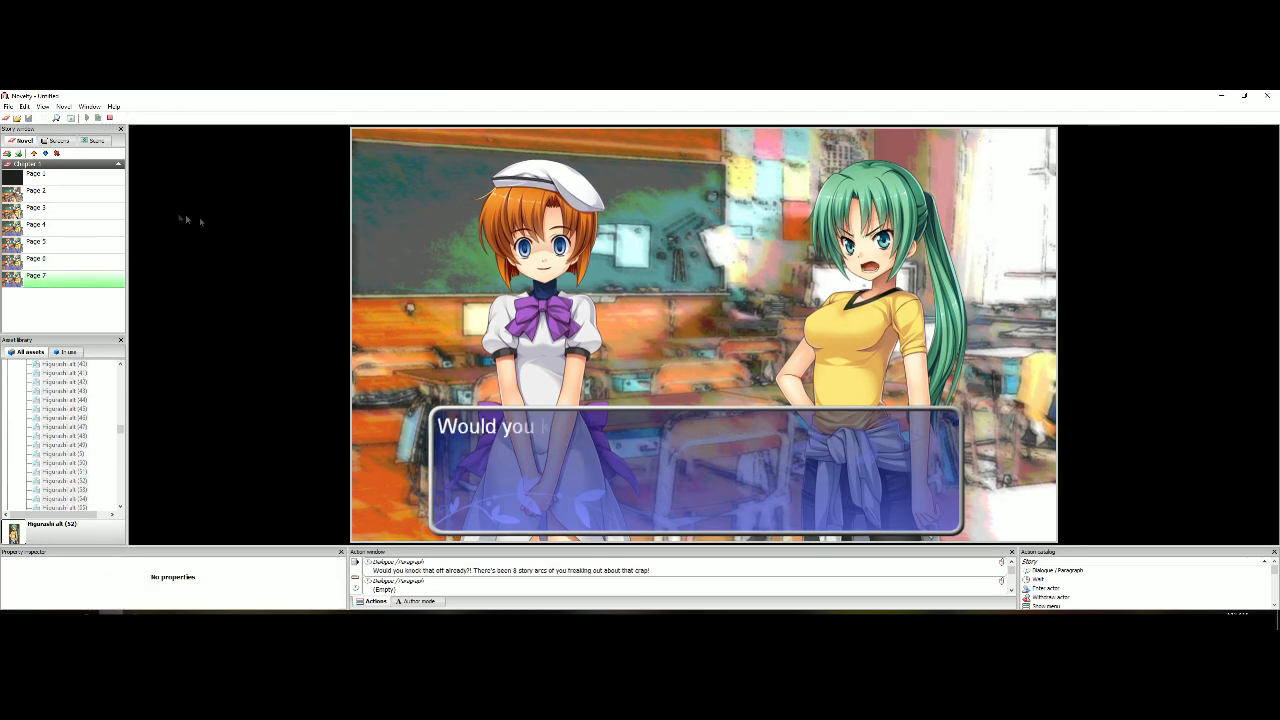
left_click(111, 117)
left_click(93, 266)
scroll(100, 575, "down", 2)
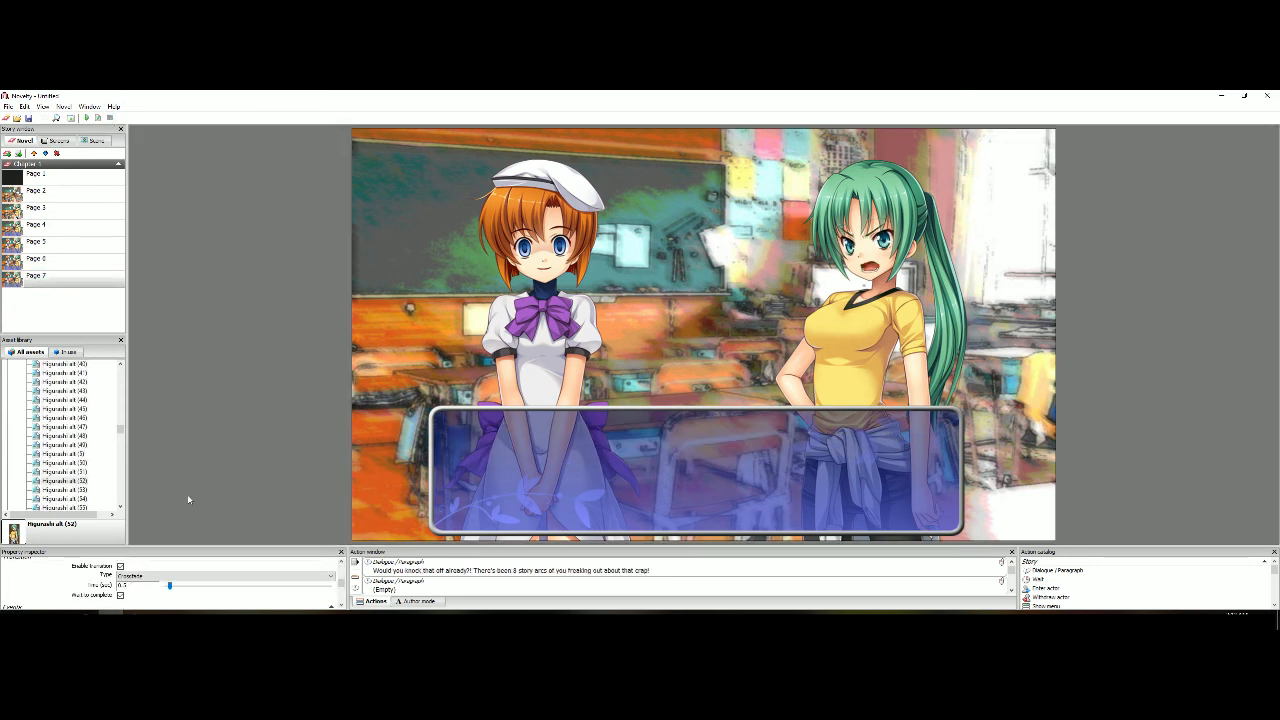
Preview the story from Page 6 through Page 7's full dialogue line
left_click(90, 262)
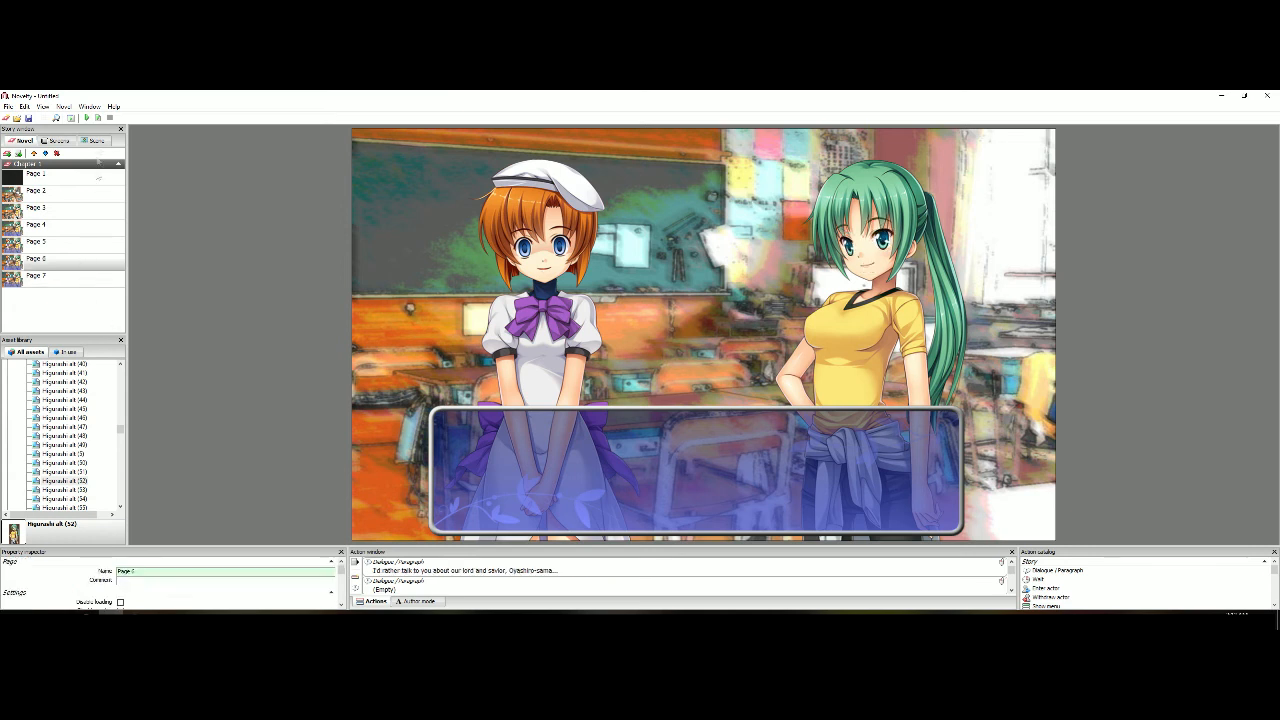
left_click(98, 117)
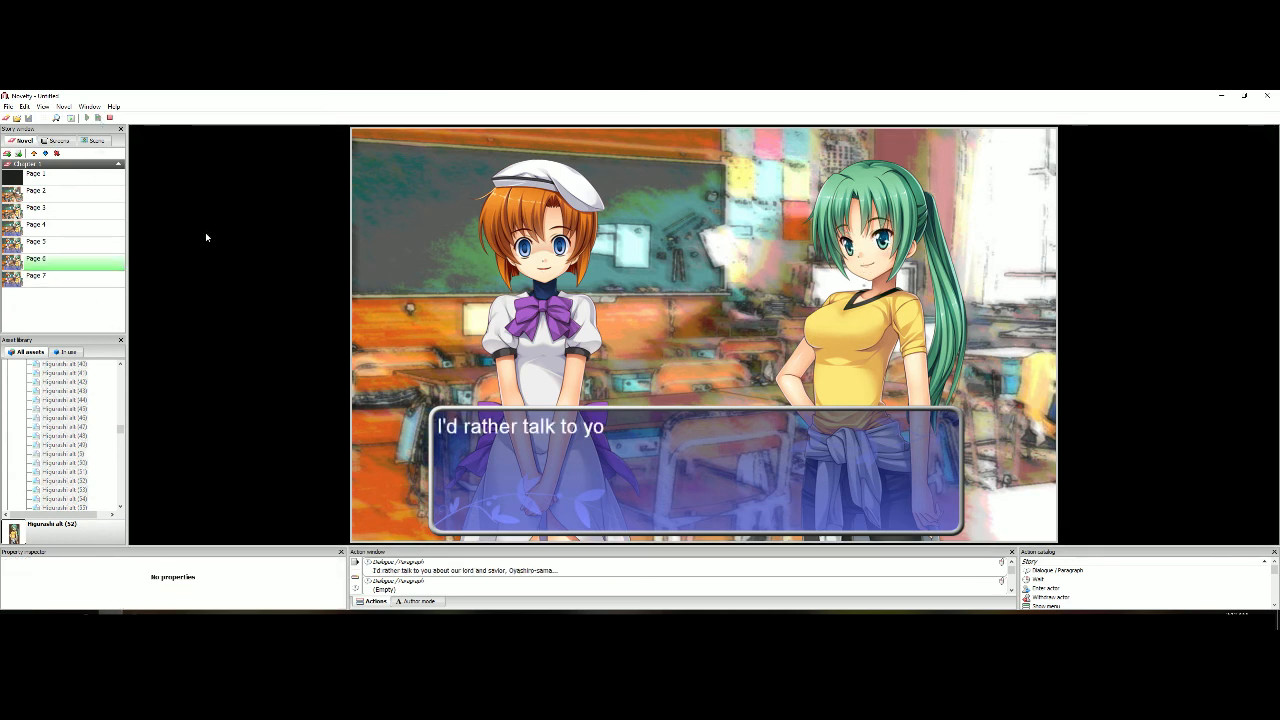
left_click(206, 237)
left_click(206, 237)
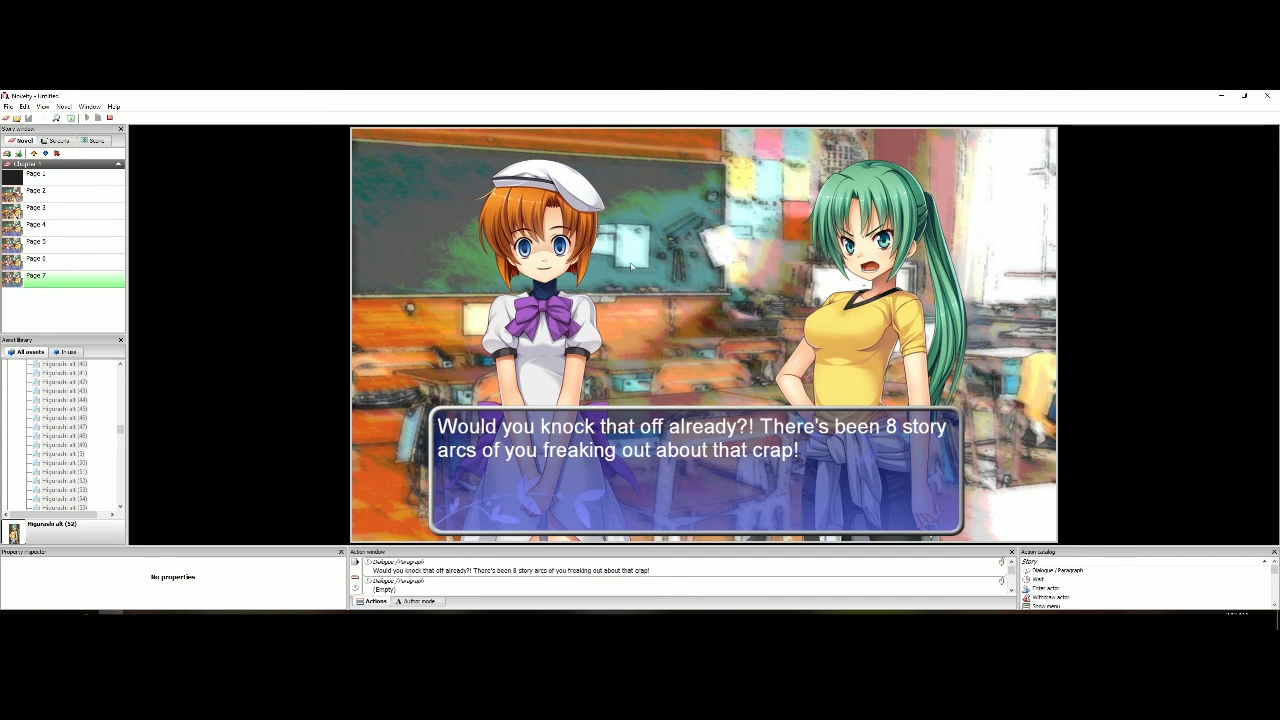
left_click(110, 119)
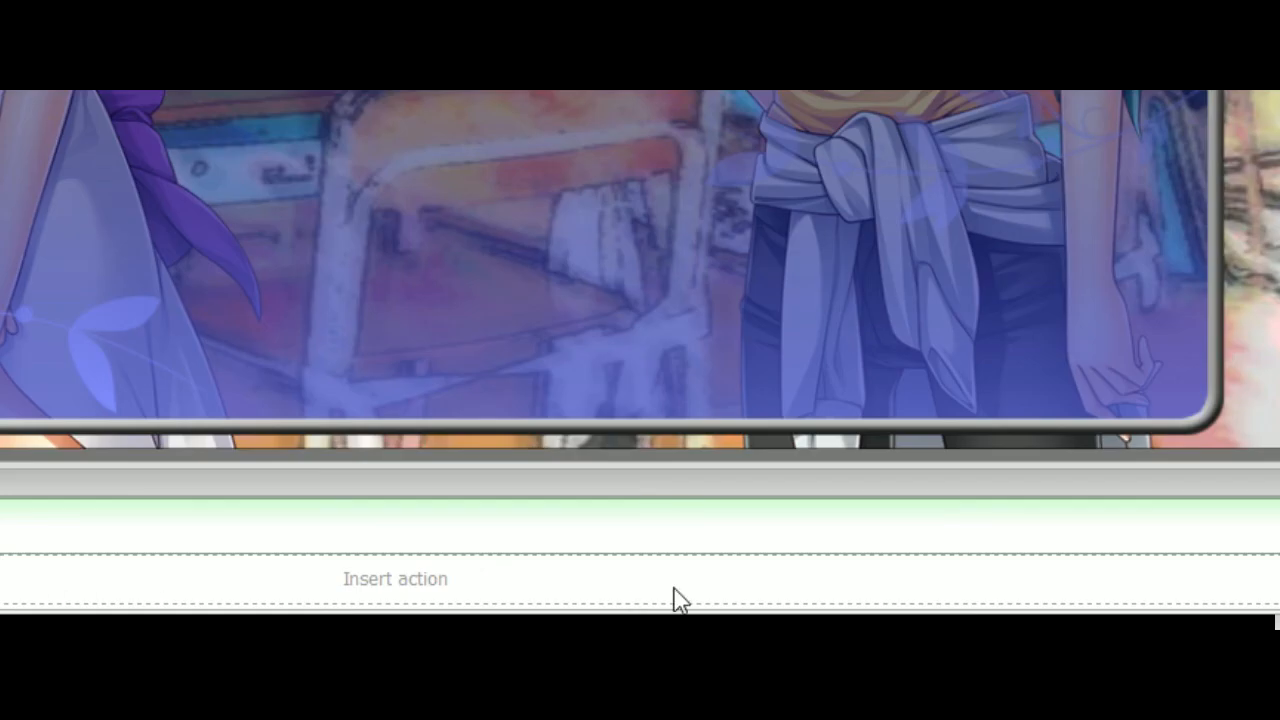
Add a Shake camera action to Page 7 and move it ahead of the first dialogue
right_click(786, 583)
mouse_move(877, 389)
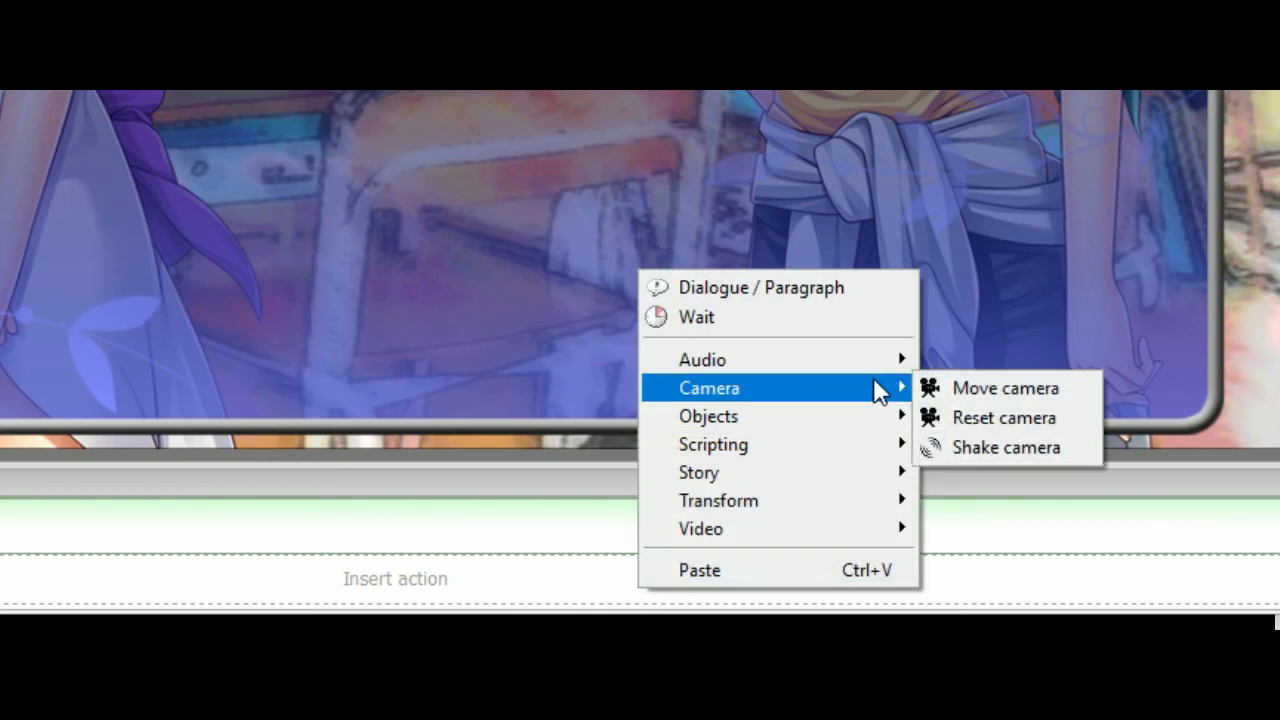
left_click(1024, 452)
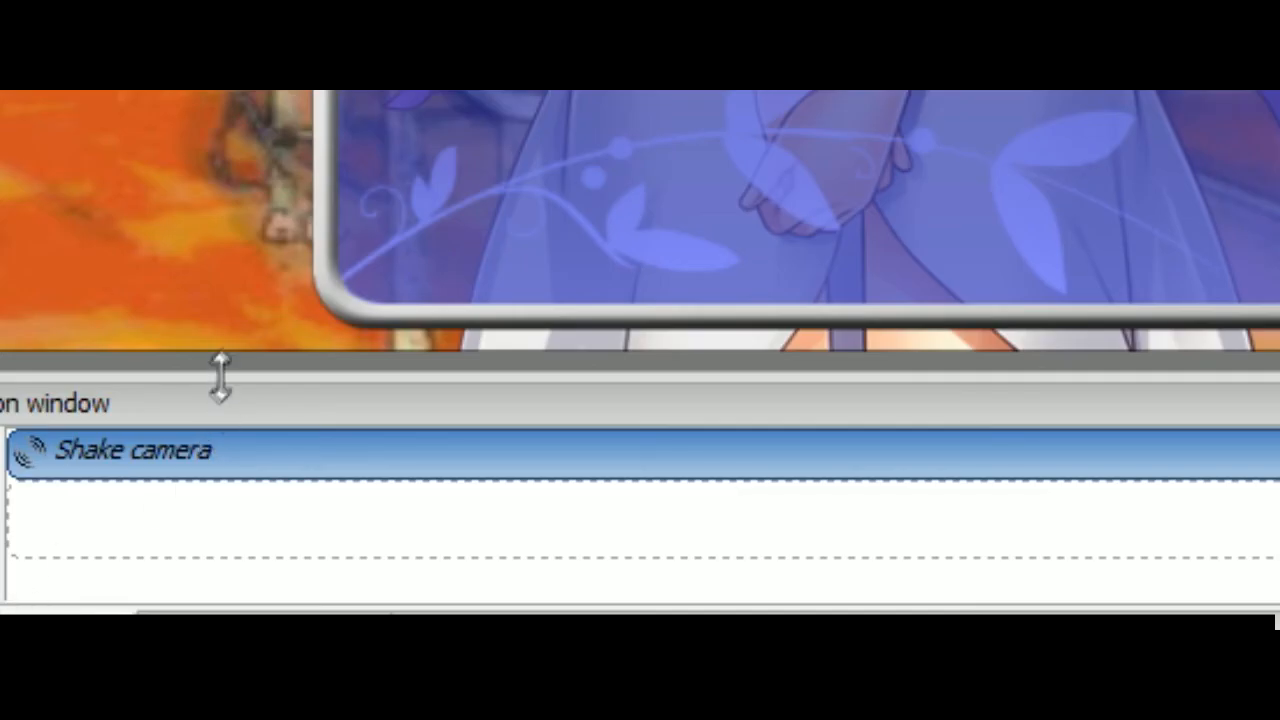
left_click_drag(220, 378, 229, 289)
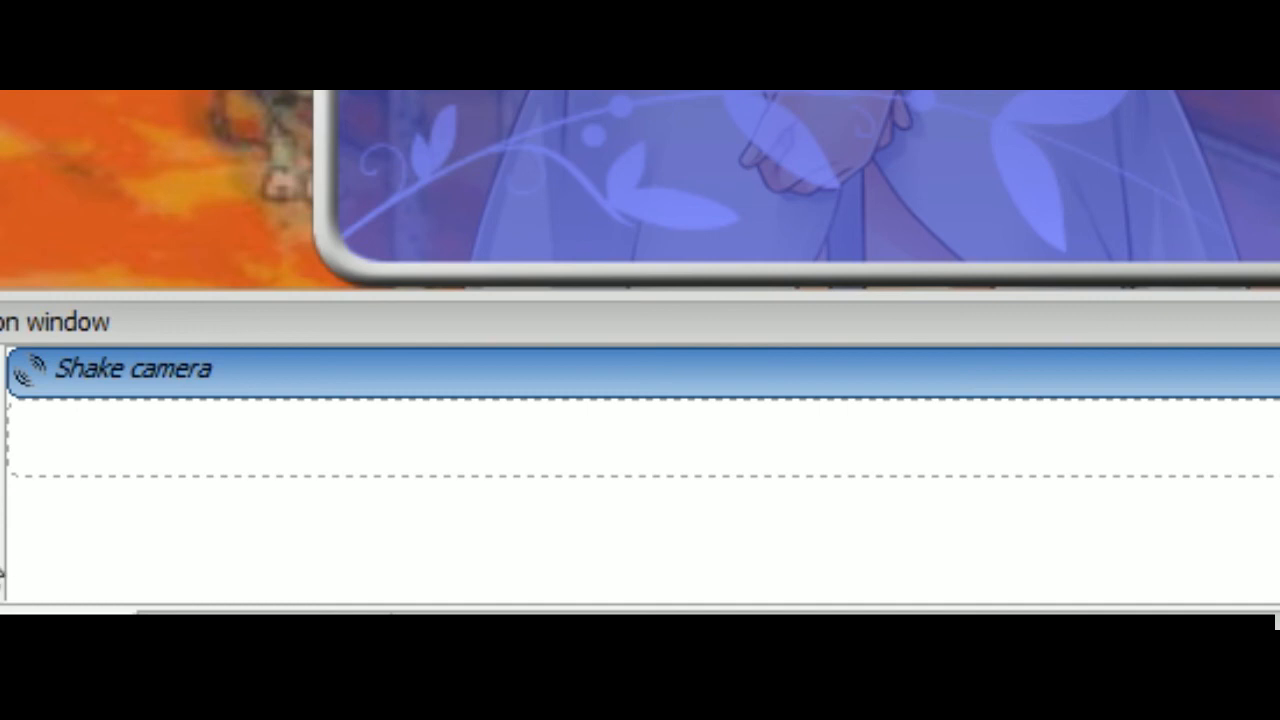
left_click(0, 568)
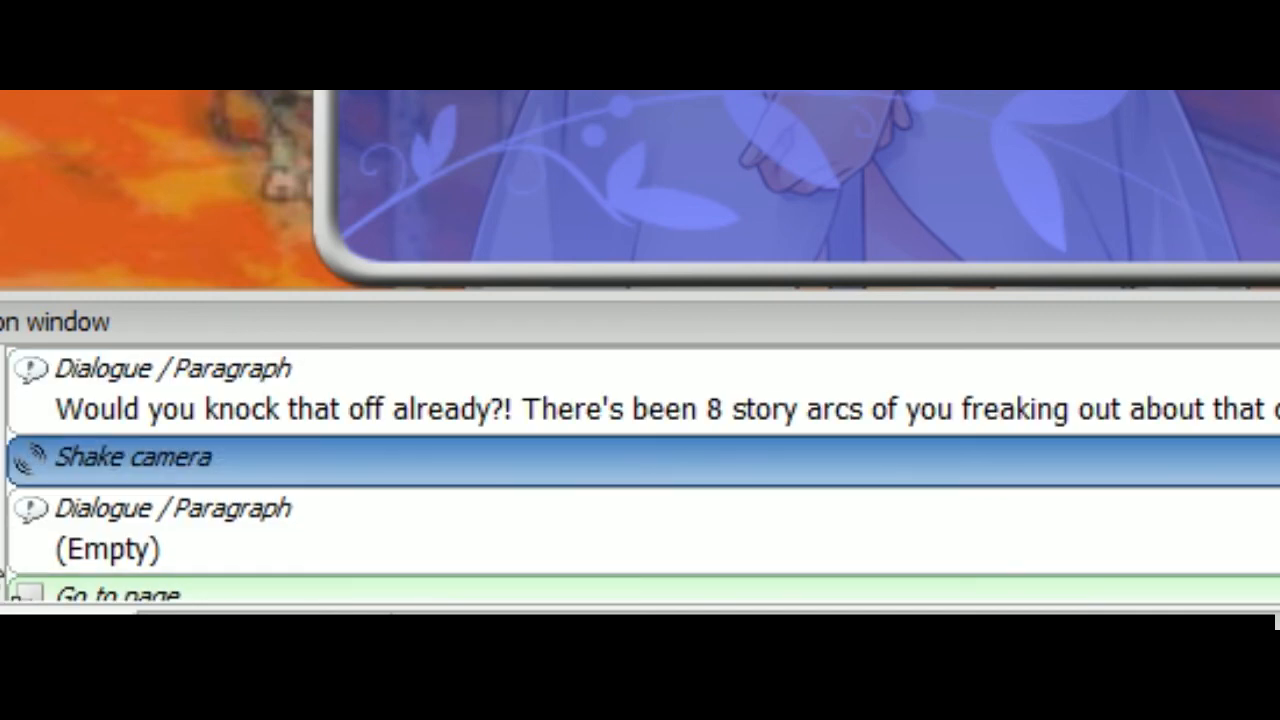
left_click(2, 570)
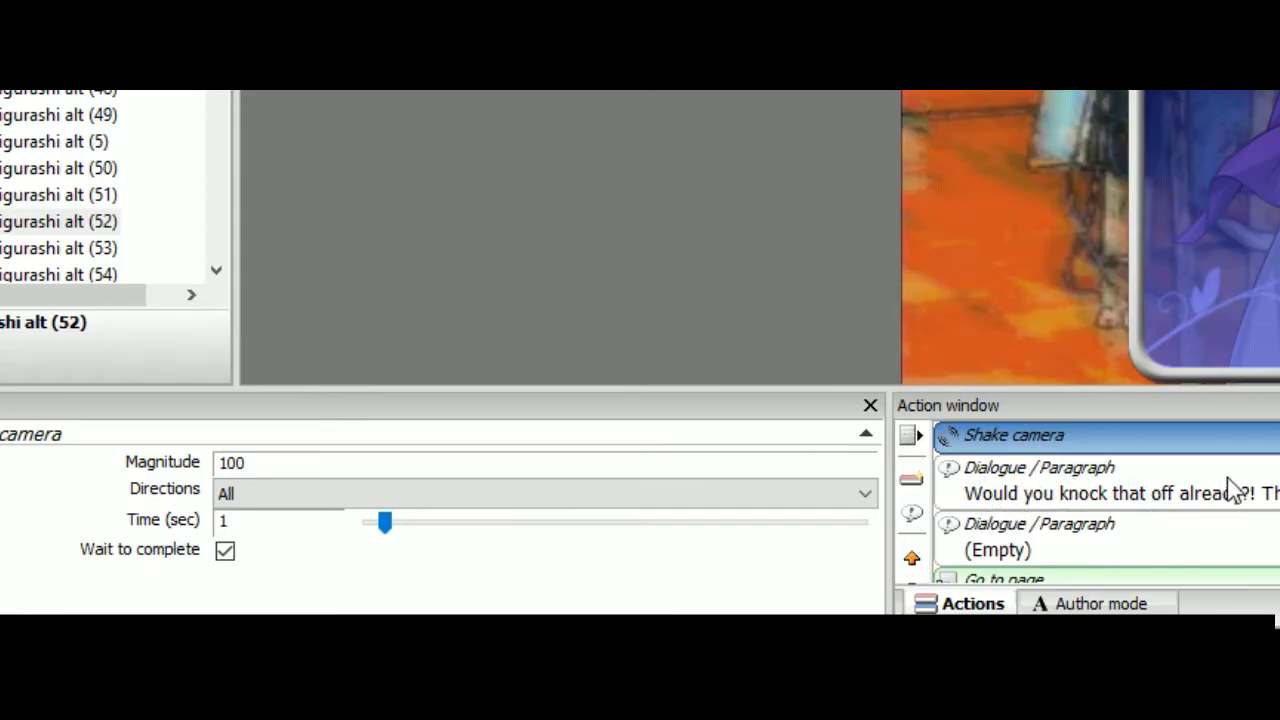
Turn off Wait to complete for the camera shake and set its directions to Horizontal only
left_click(229, 552)
left_click(289, 500)
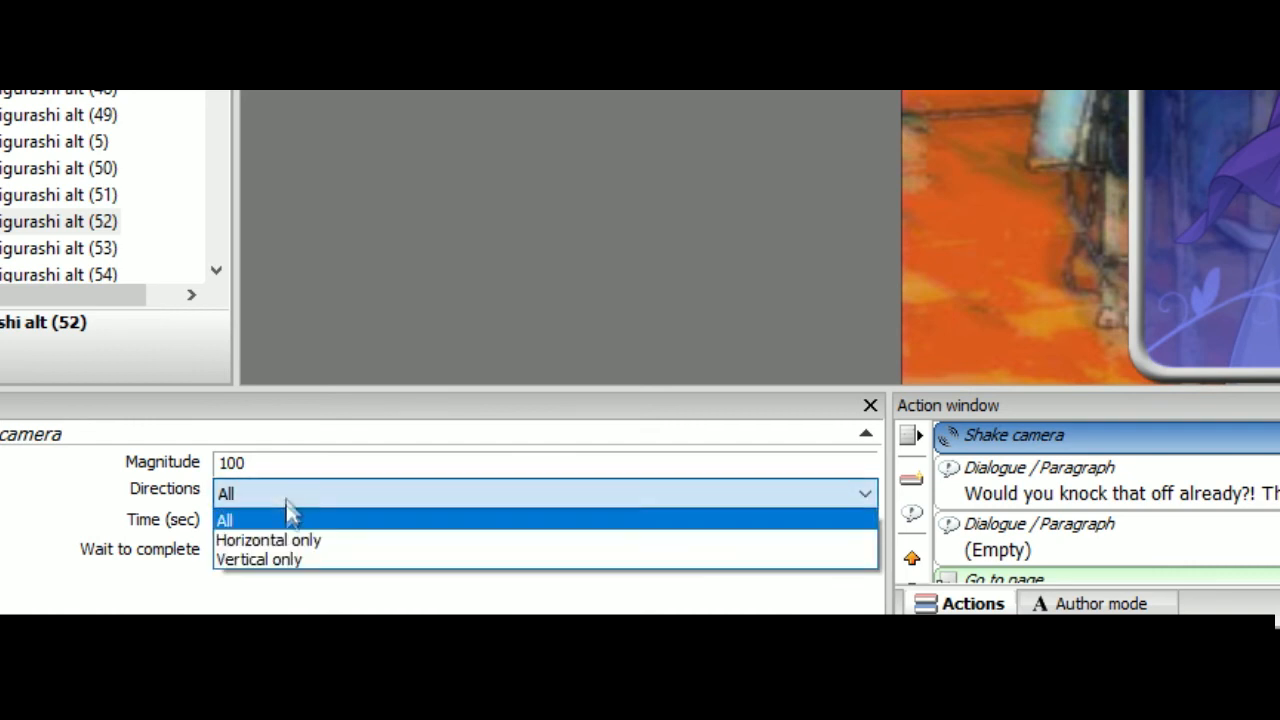
left_click(300, 538)
left_click(287, 500)
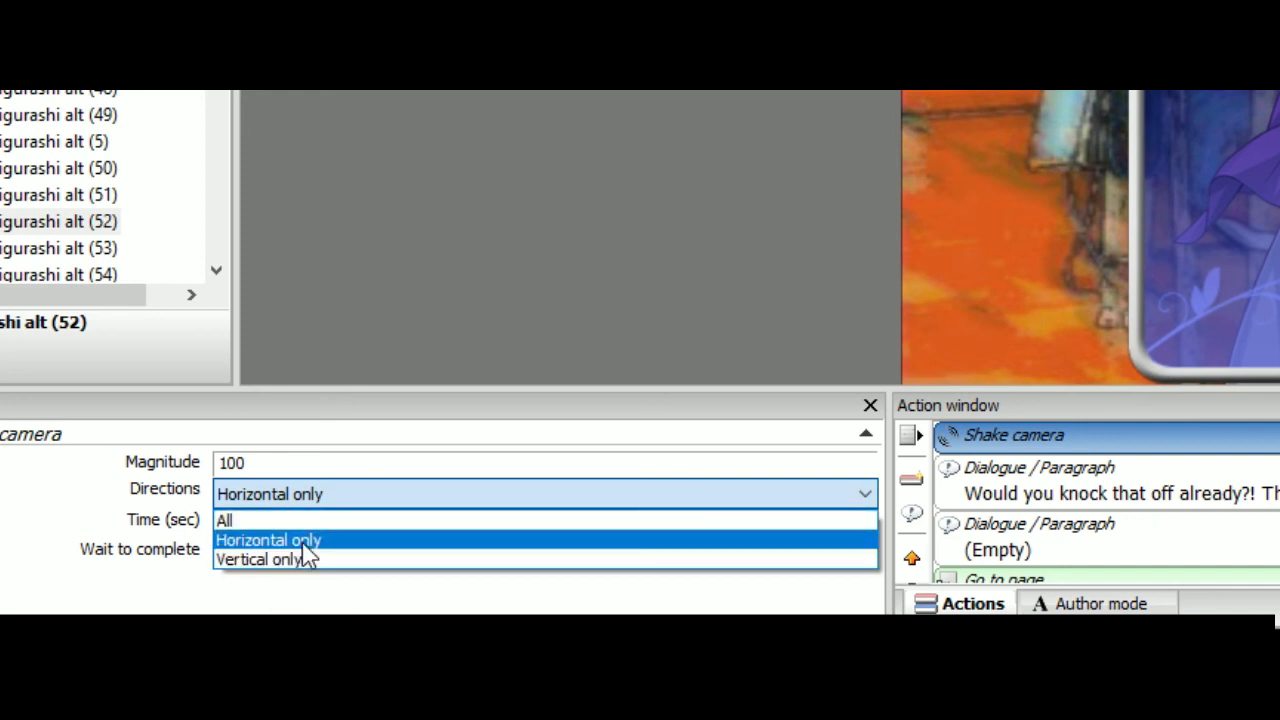
left_click(304, 545)
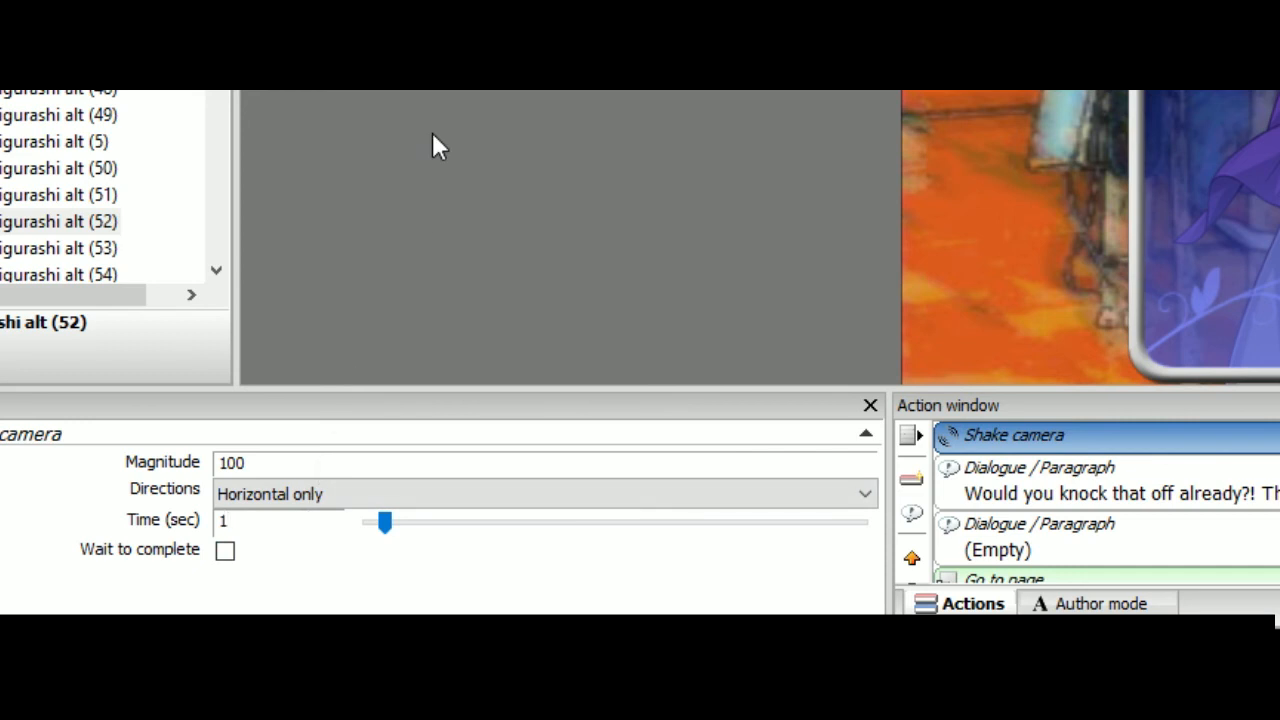
Try a camera shake time of .5 seconds on Page 7, and set it back to 1 second
type(".5")
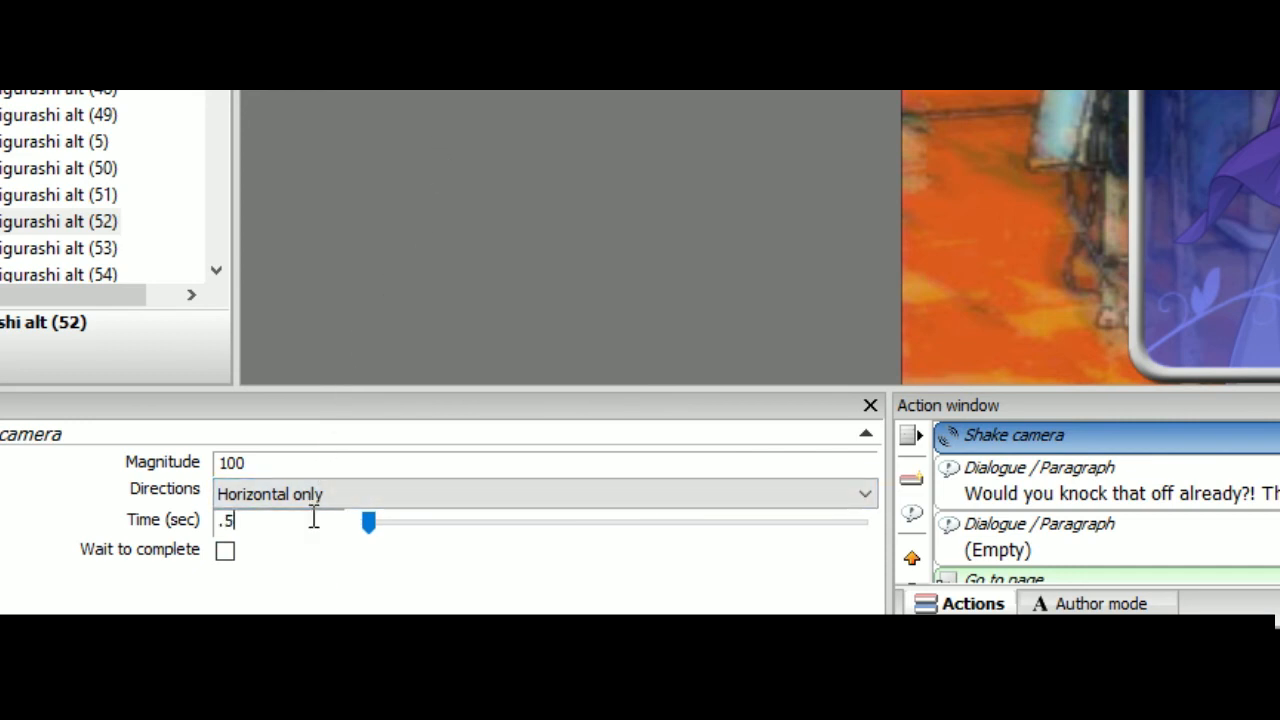
left_click_drag(309, 518, 55, 522)
type("1")
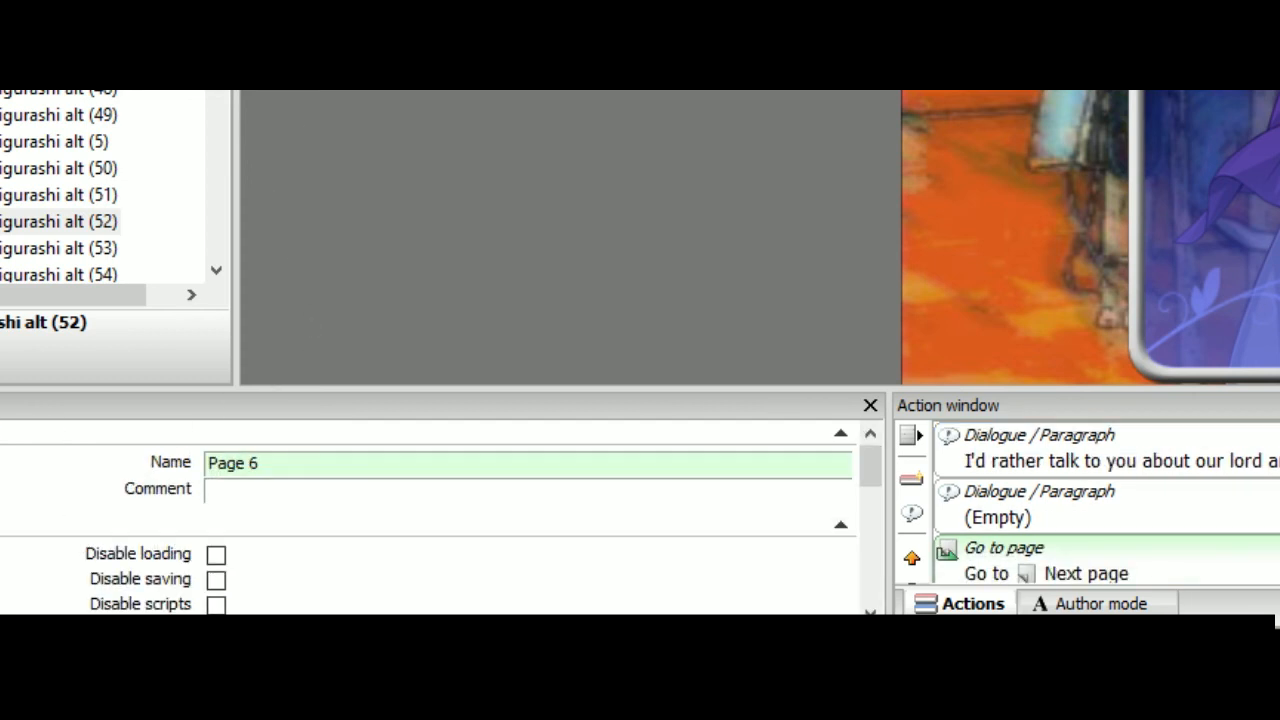
Preview the story from Page 6 into Page 7 to check the camera shake, and stop the preview
key("F5")
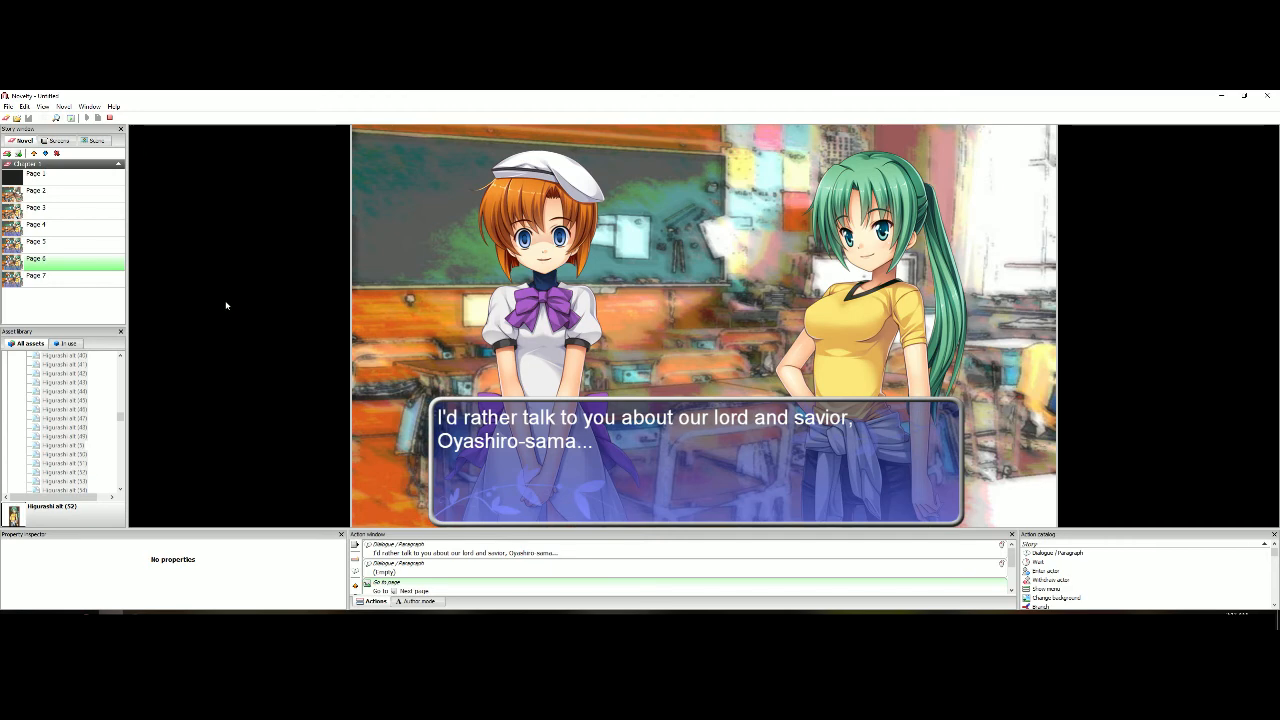
left_click(226, 306)
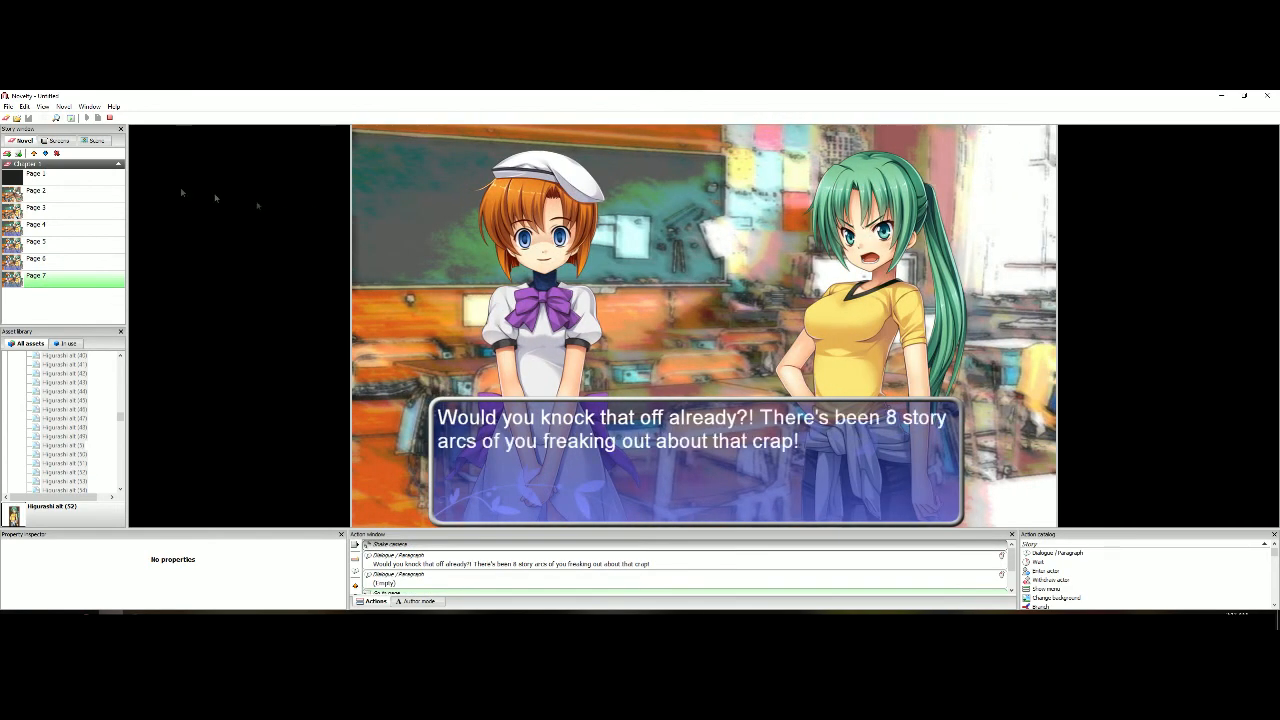
left_click(110, 117)
Set the time of Page 7's Shake camera action to .5 seconds
left_click(86, 279)
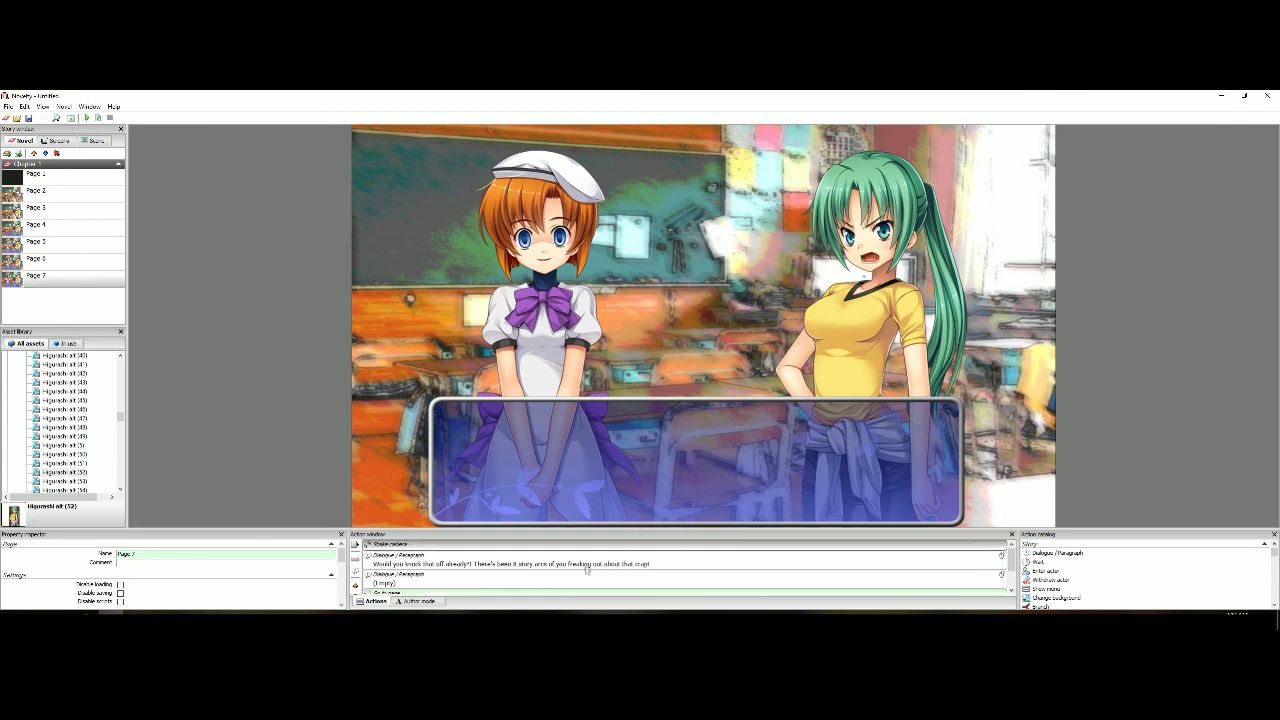
left_click(380, 546)
left_click(143, 573)
key("BackSpace")
type(".5")
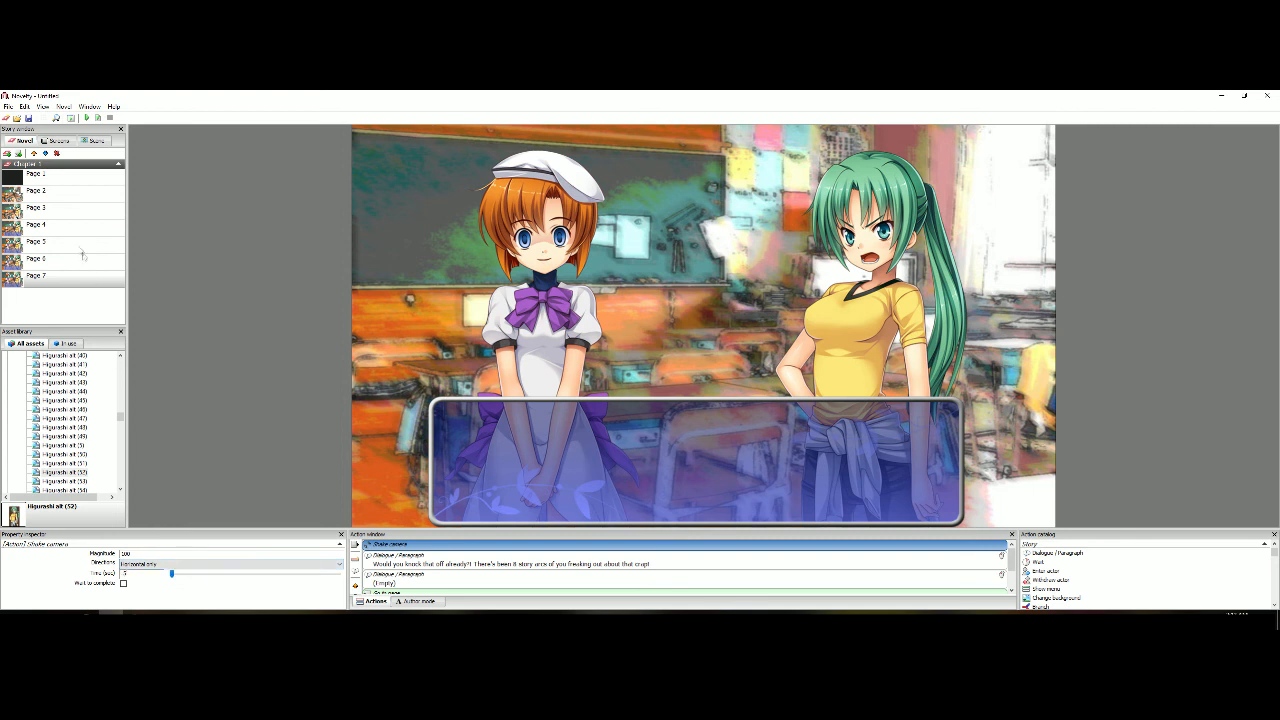
Preview the shortened camera shake by playing the story from Page 6 into Page 7
left_click(85, 263)
left_click(99, 118)
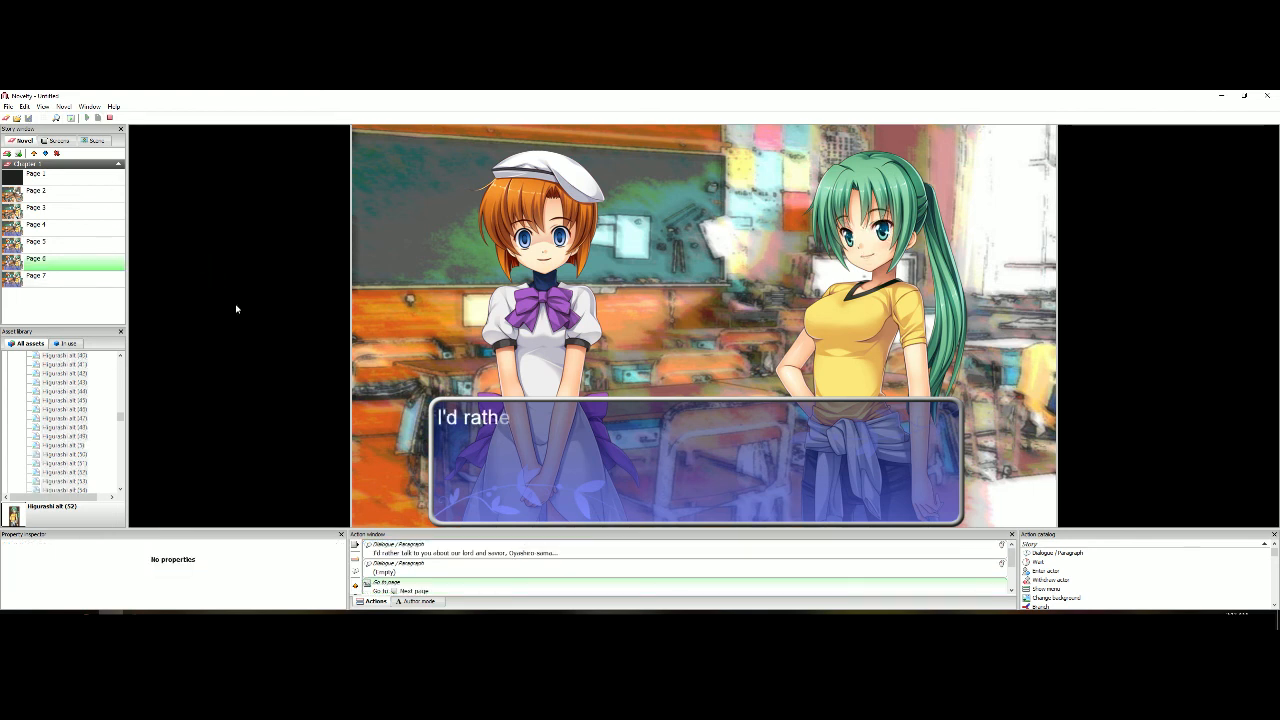
left_click(237, 309)
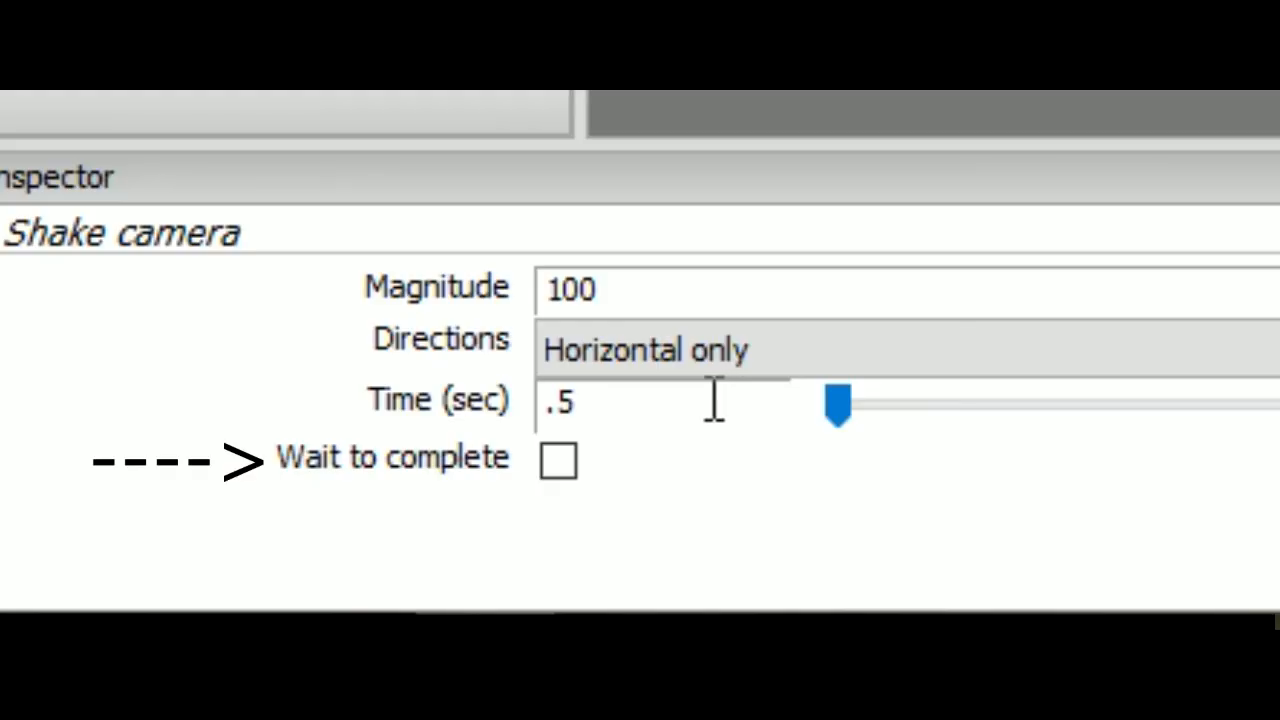
Set the time of Page 7's Shake camera action to 1 second
left_click_drag(714, 400, 229, 385)
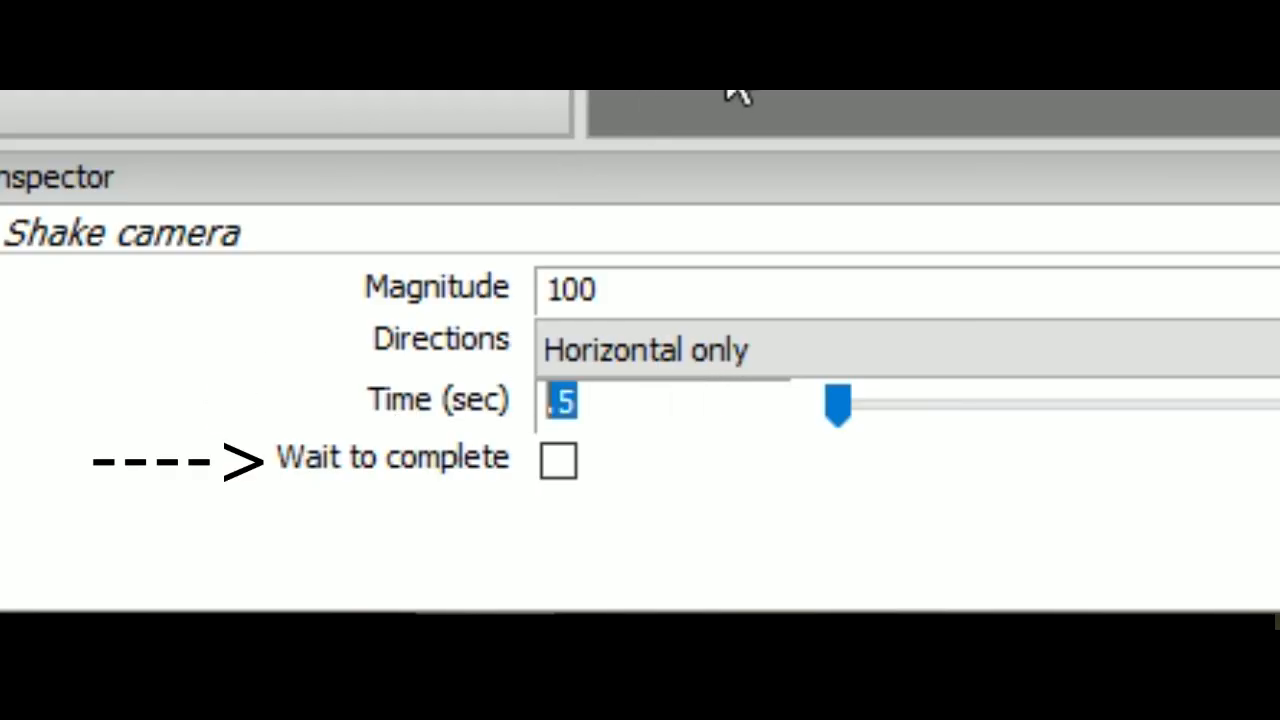
type("1")
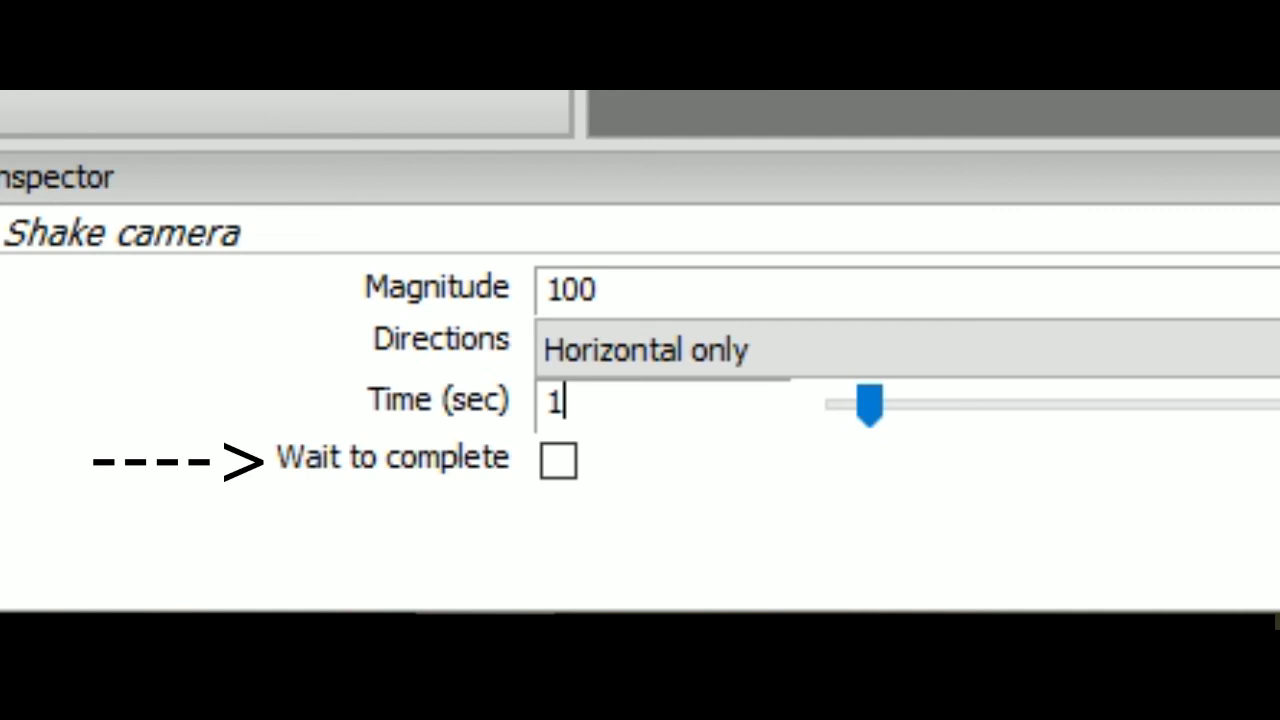
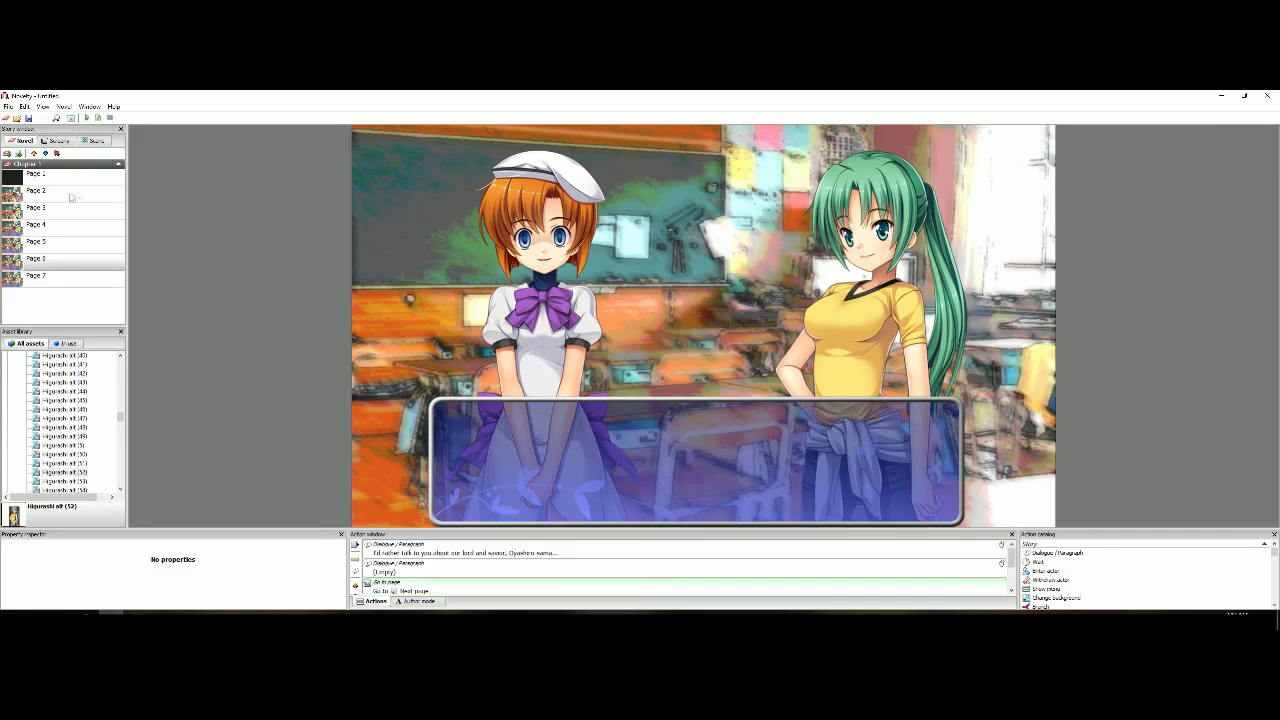
Duplicate Page 7 and name the copy Page 8
left_click(76, 283)
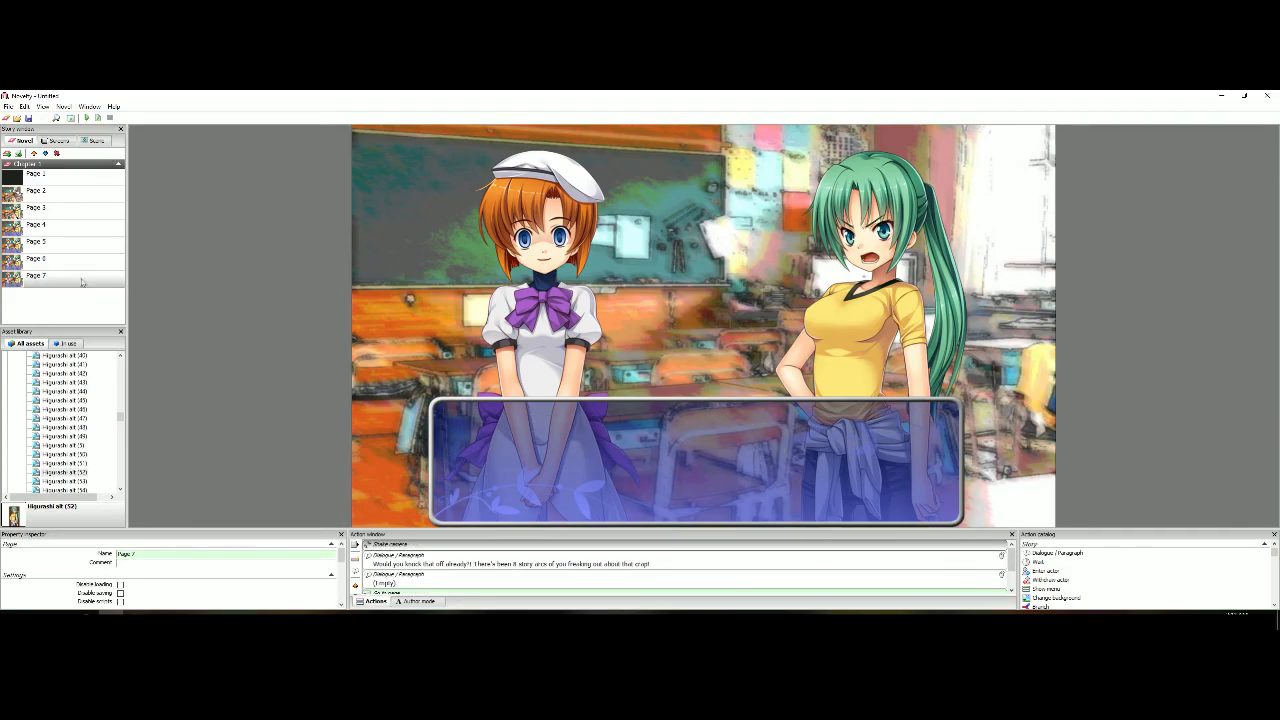
right_click(83, 283)
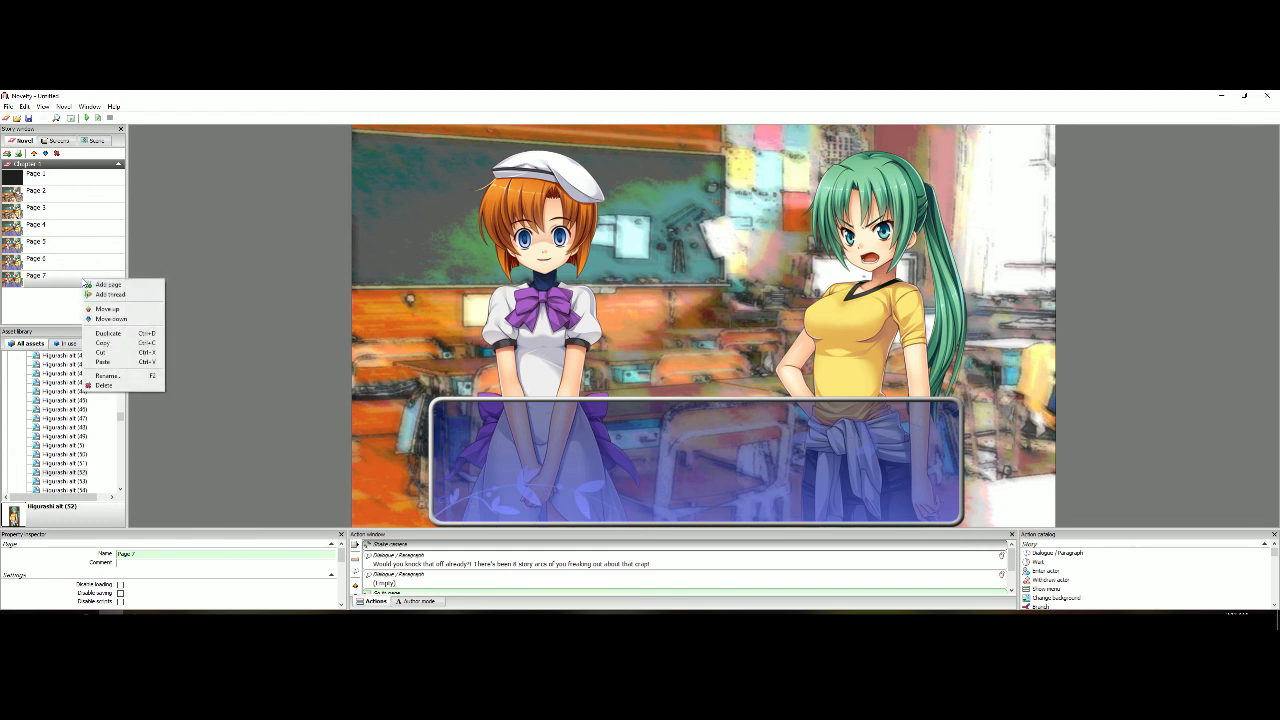
left_click(108, 333)
left_click(95, 295)
left_click_drag(147, 553, 130, 555)
key("BackSpace")
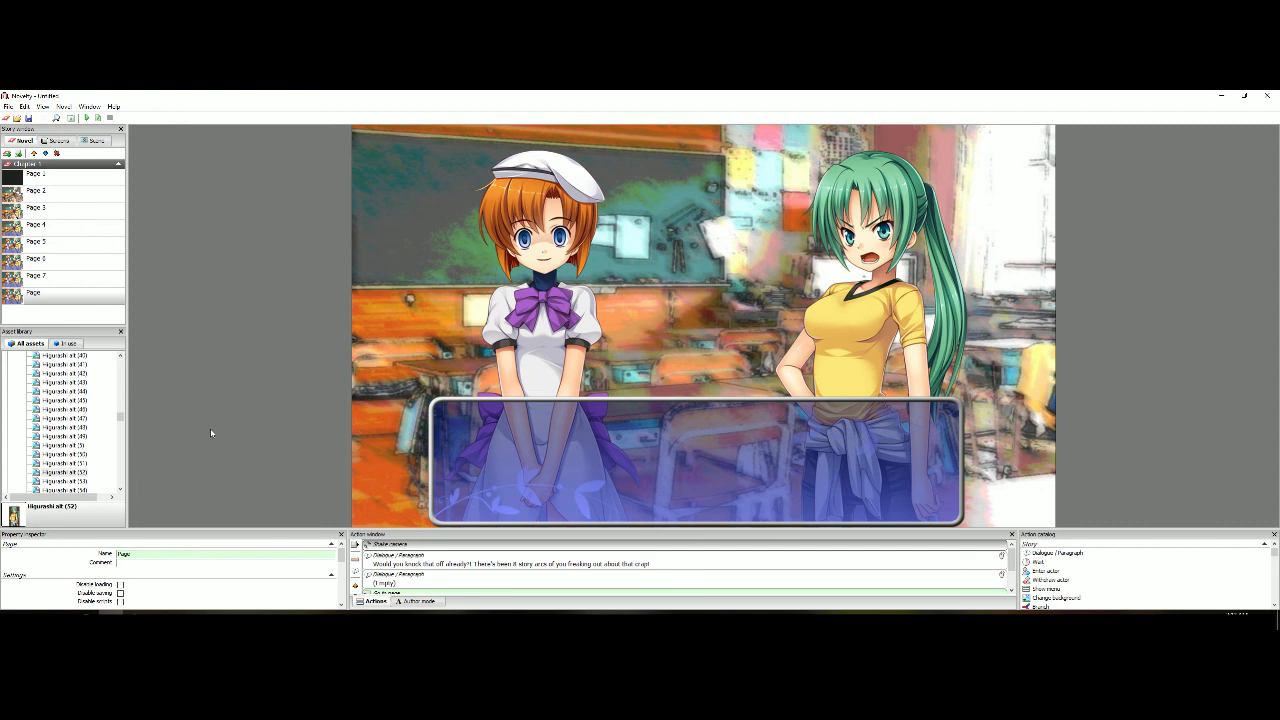
Delete the Shake camera action from Page 8
left_click(501, 549)
key("Delete")
left_click(482, 473)
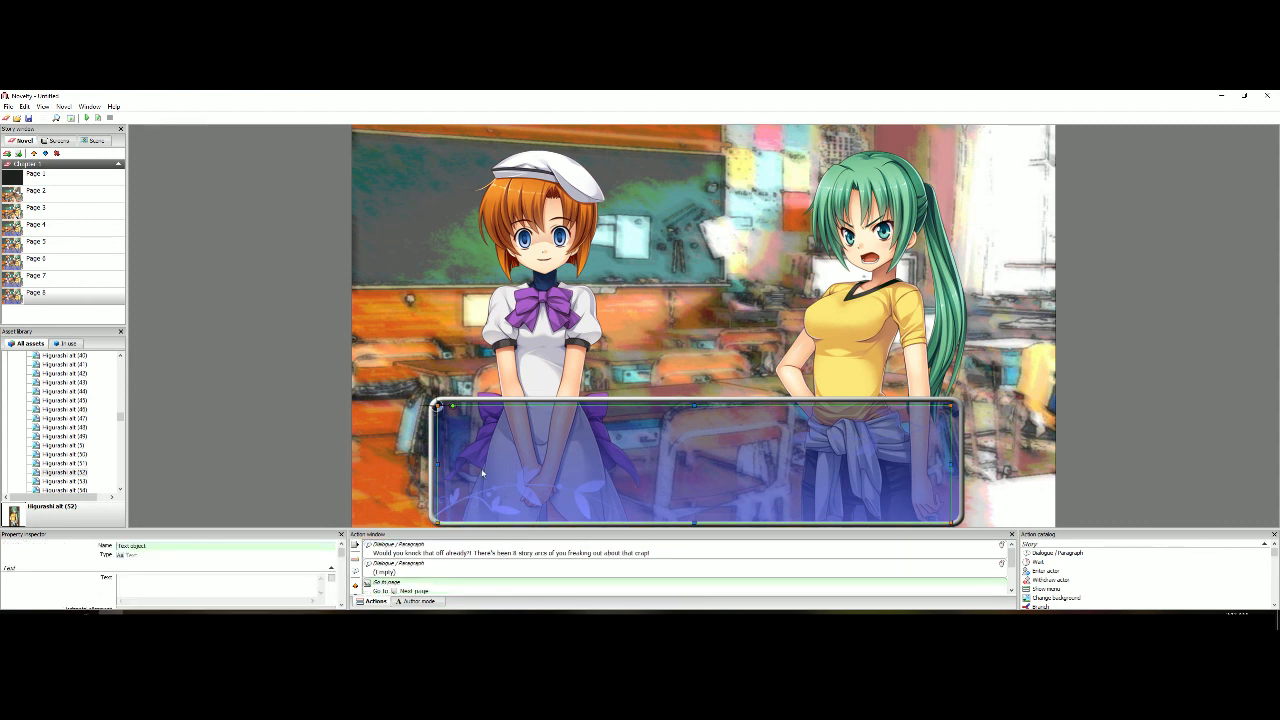
Replace the phrase in Page 8's first dialogue action with "I'm sorry. I get a little excited sometimes..."
left_click(405, 548)
left_click_drag(118, 566, 487, 568)
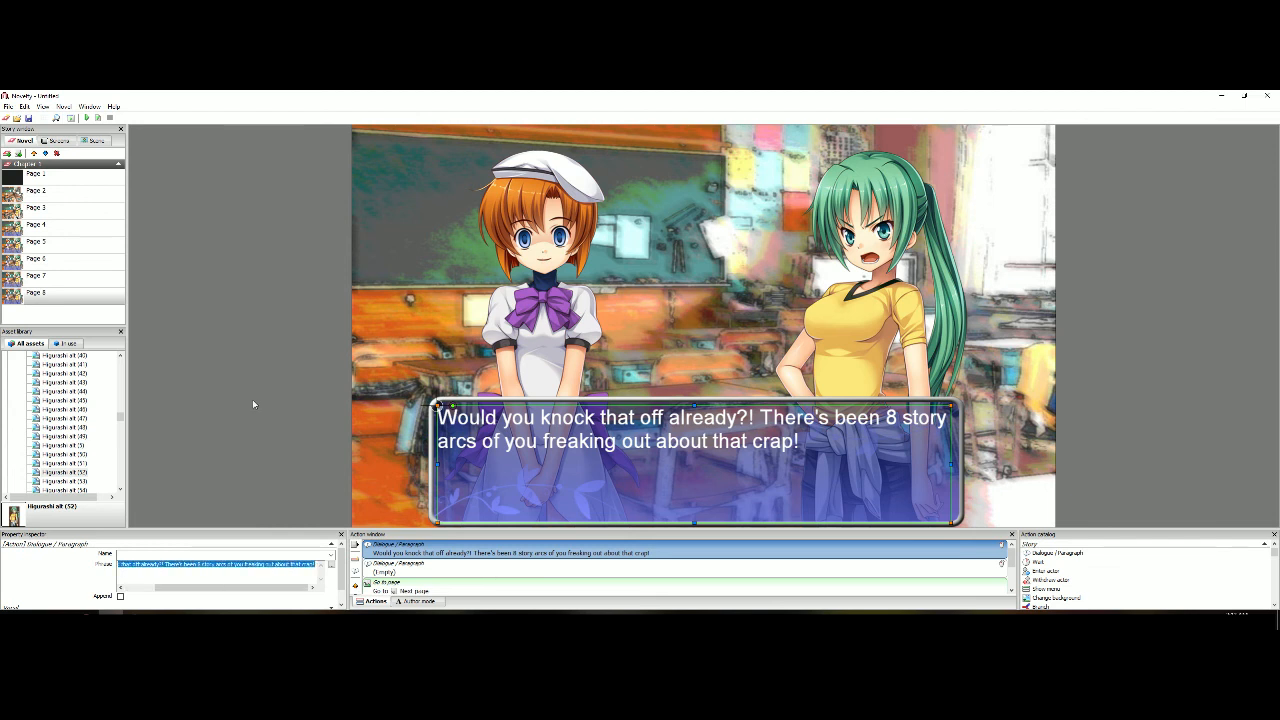
type("I")
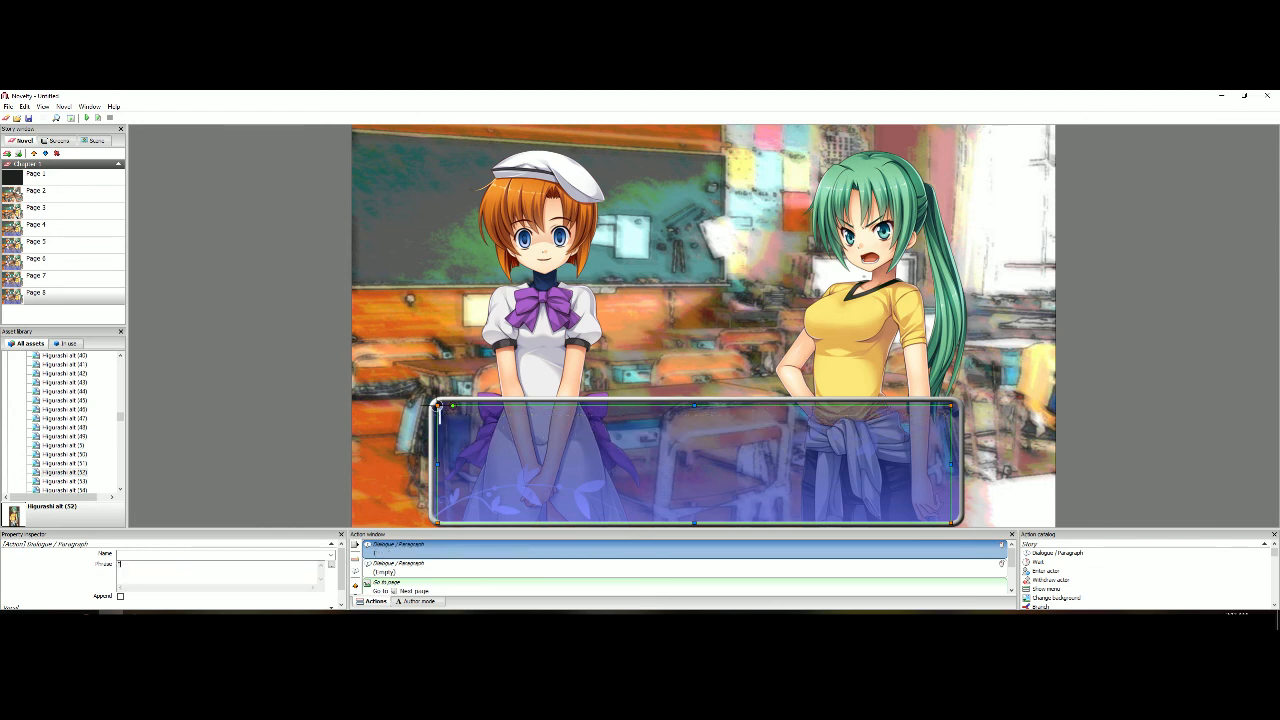
type("'m sorry. I get a little excited sometimes...")
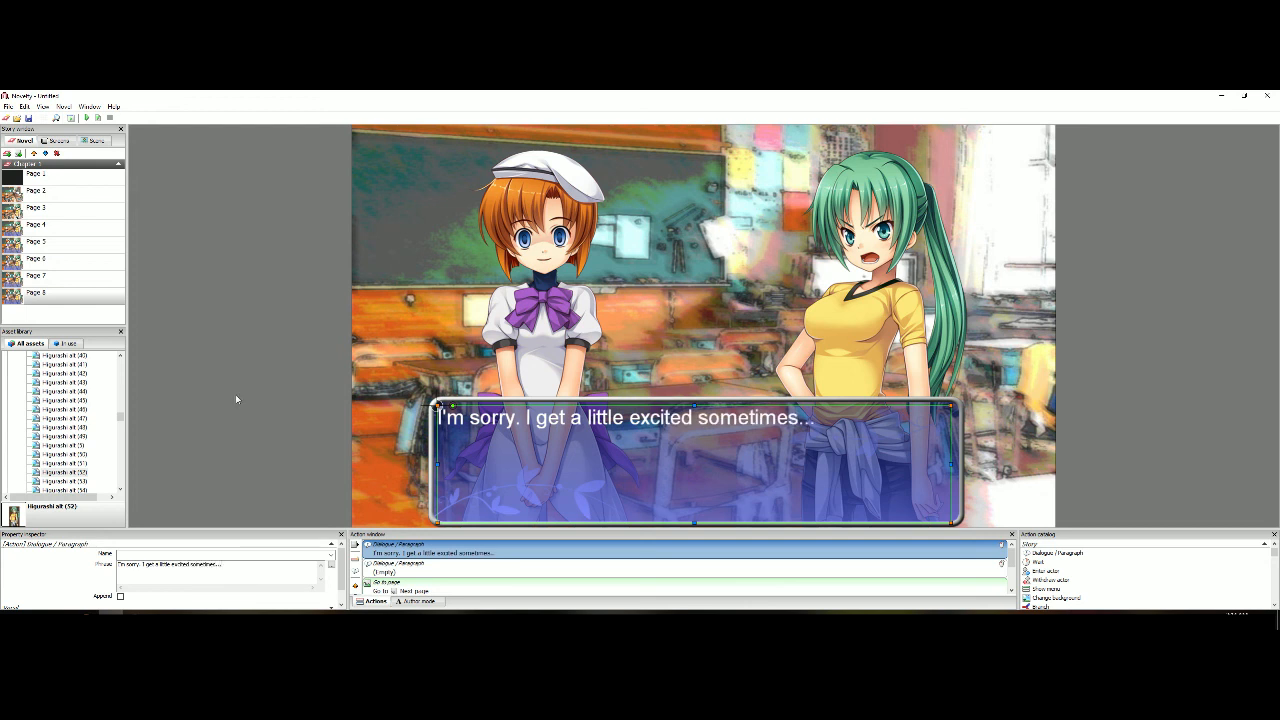
left_click(236, 399)
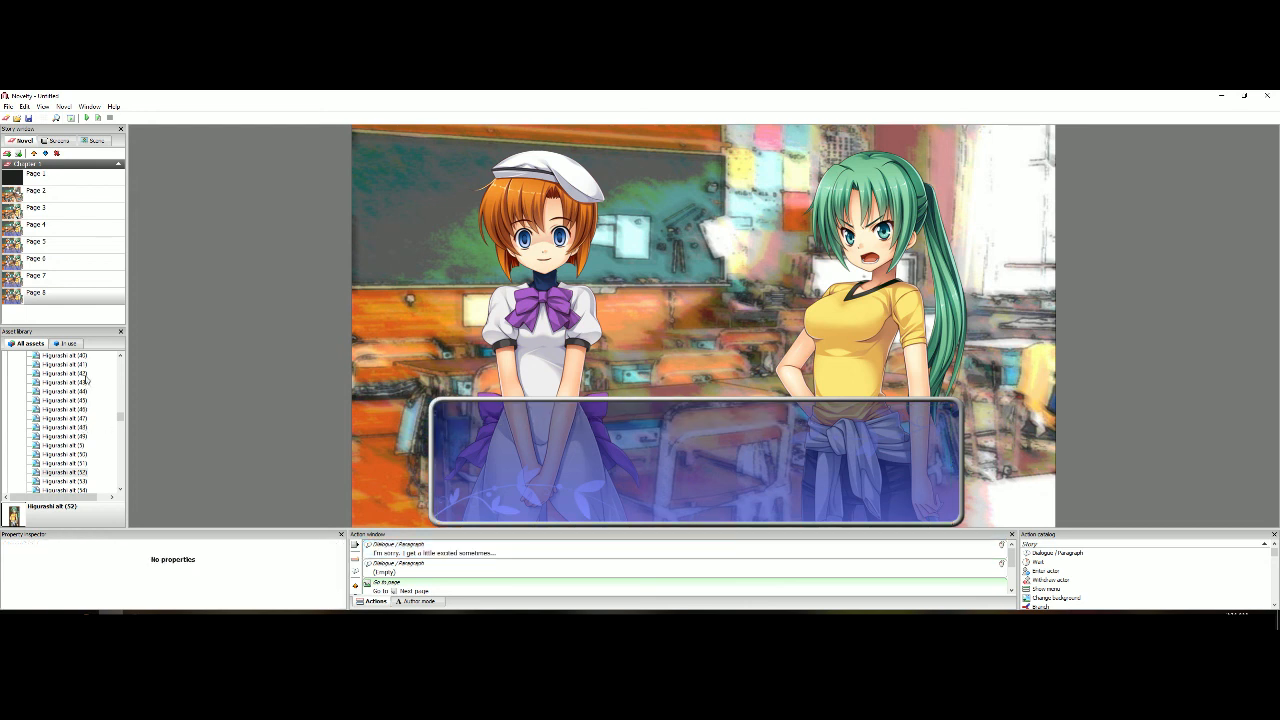
Add the worried Higurashi alt (108) sprite to Page 8 and fit it to the height of the scene
scroll(96, 434, "up", 10)
double_click(88, 420)
right_click(666, 314)
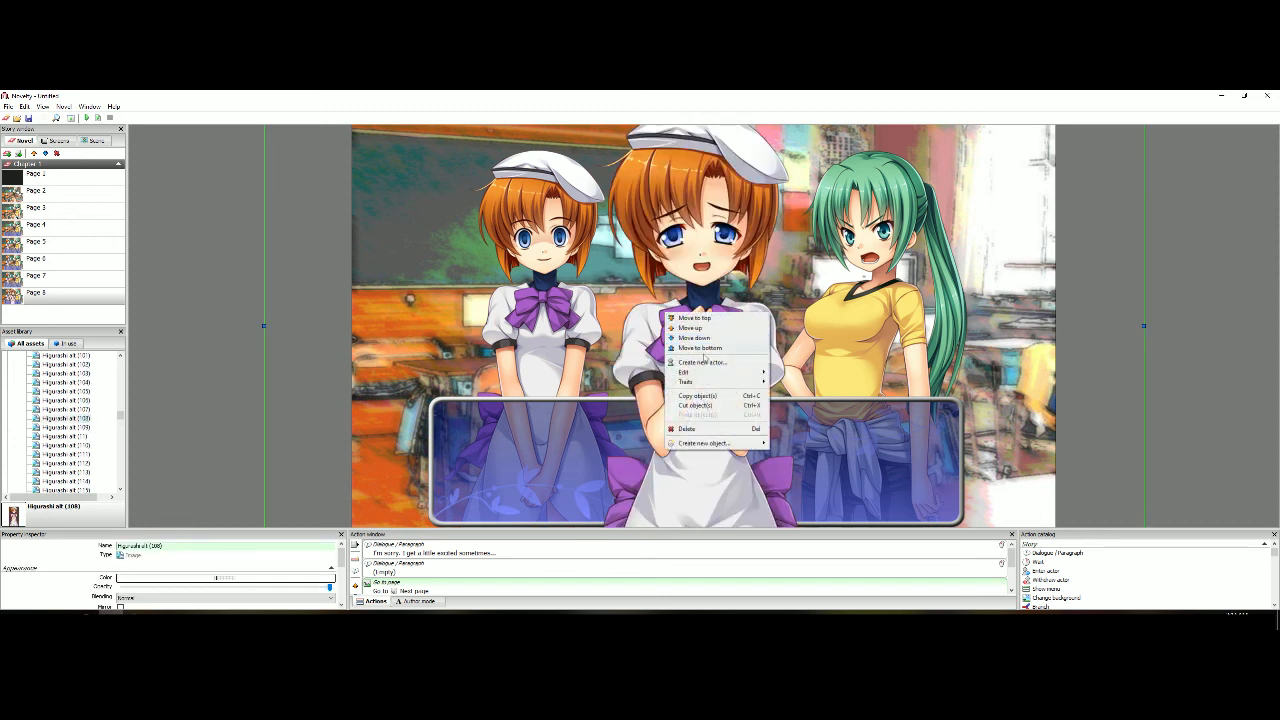
mouse_move(713, 373)
left_click(796, 385)
scroll(796, 385, "down", 3)
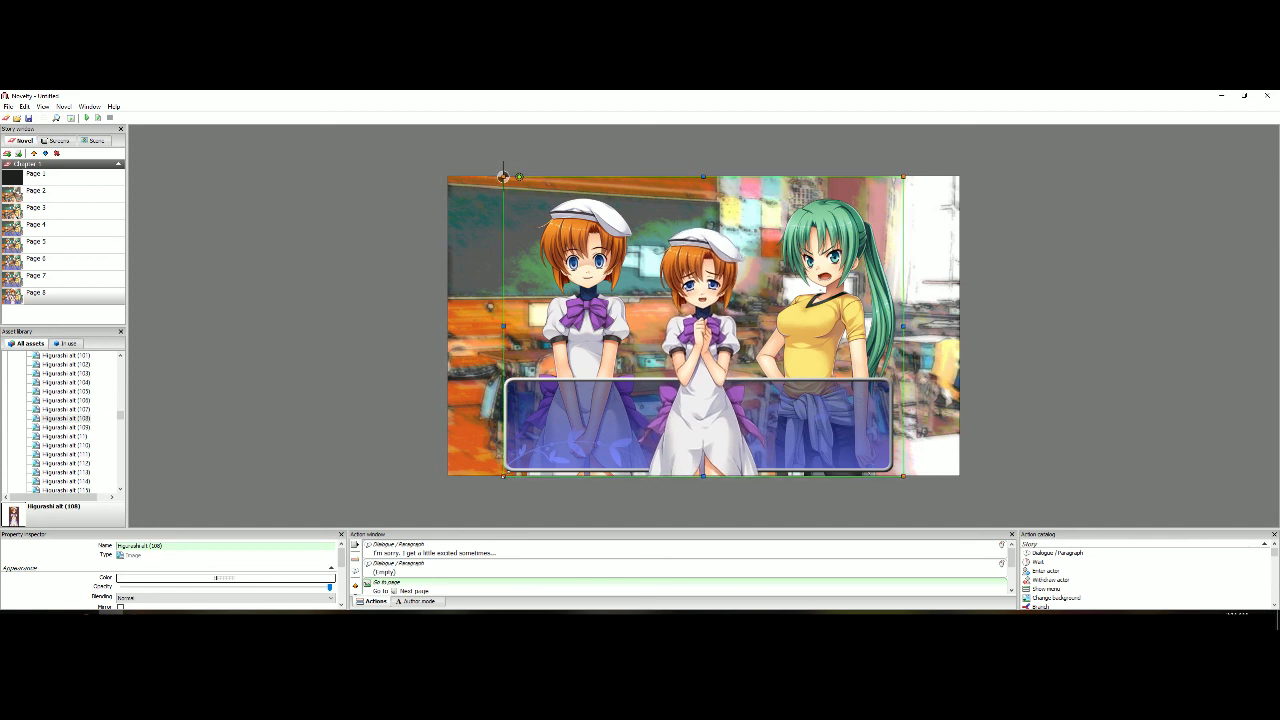
Enlarge the worried sprite and position it in place of the orange-haired girl's old sprite, behind the text box
left_click_drag(503, 176, 432, 148)
left_click_drag(638, 449, 589, 447)
scroll(588, 440, "up", 2)
scroll(582, 411, "down", 1)
Compare the girl's placement on Pages 7 and 8, and preview the story from Page 7 into Page 8
left_click(96, 270)
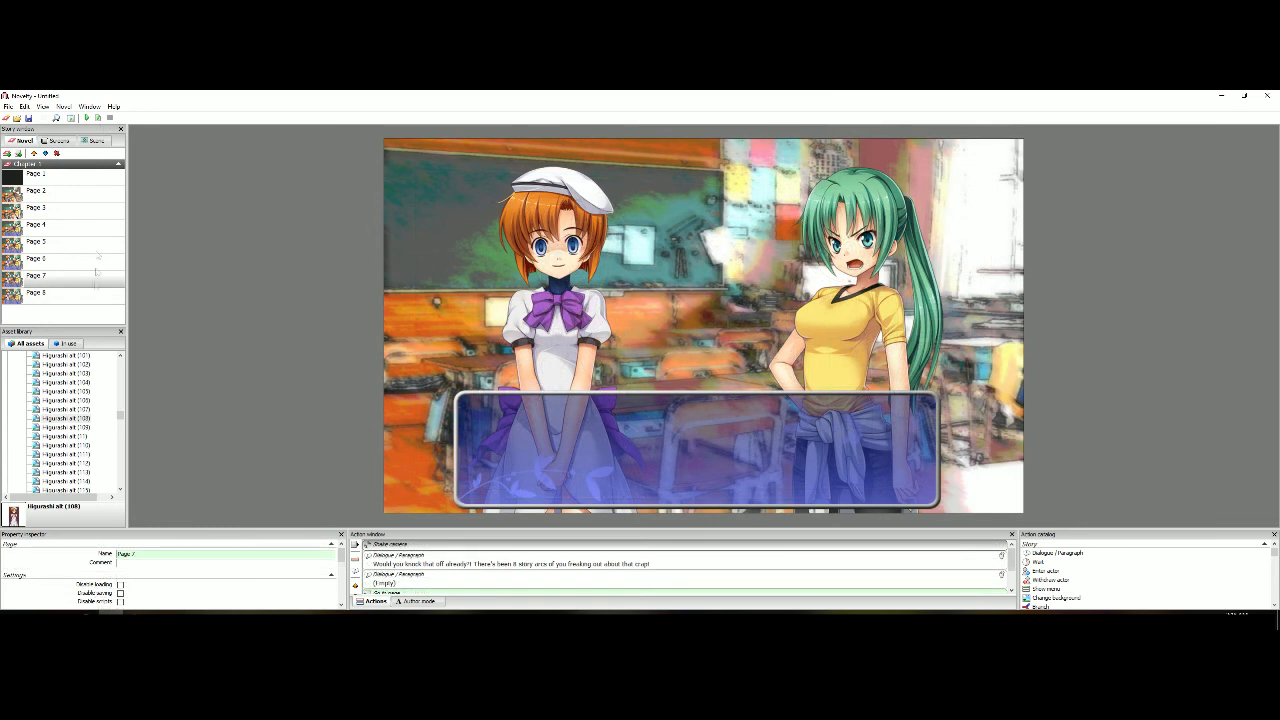
left_click(83, 302)
scroll(344, 560, "down", 3)
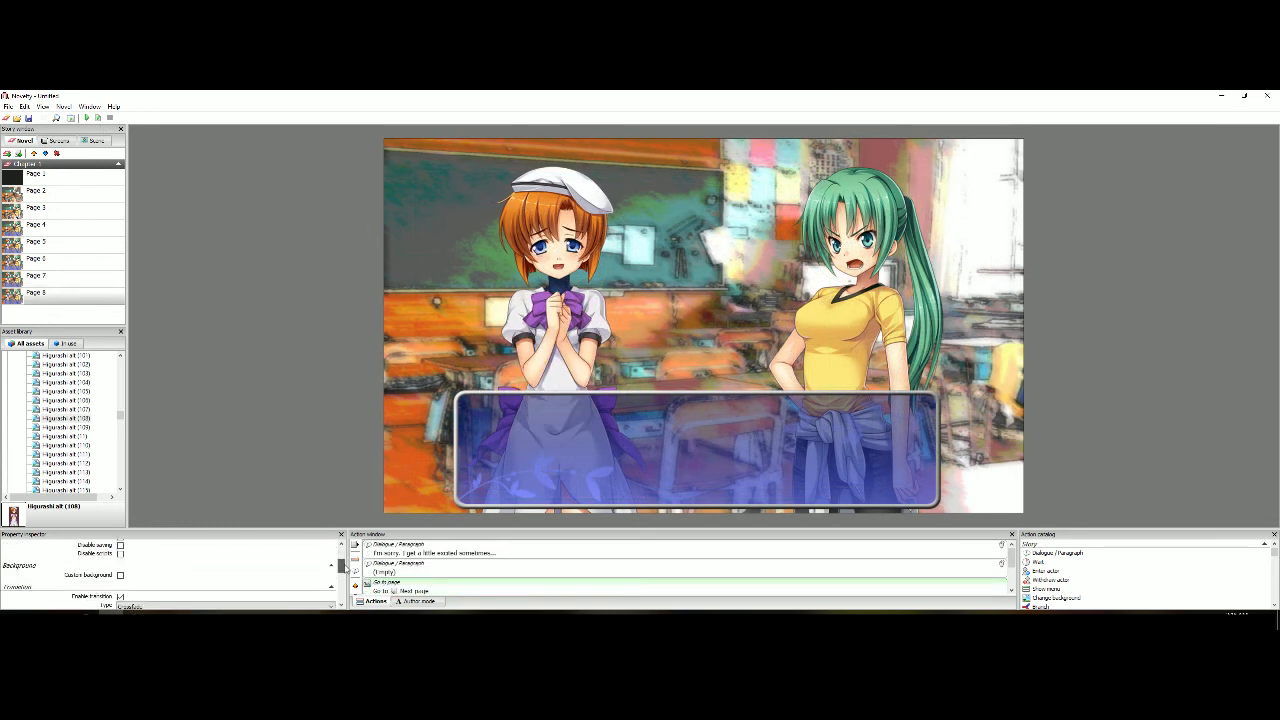
scroll(346, 580, "up", 3)
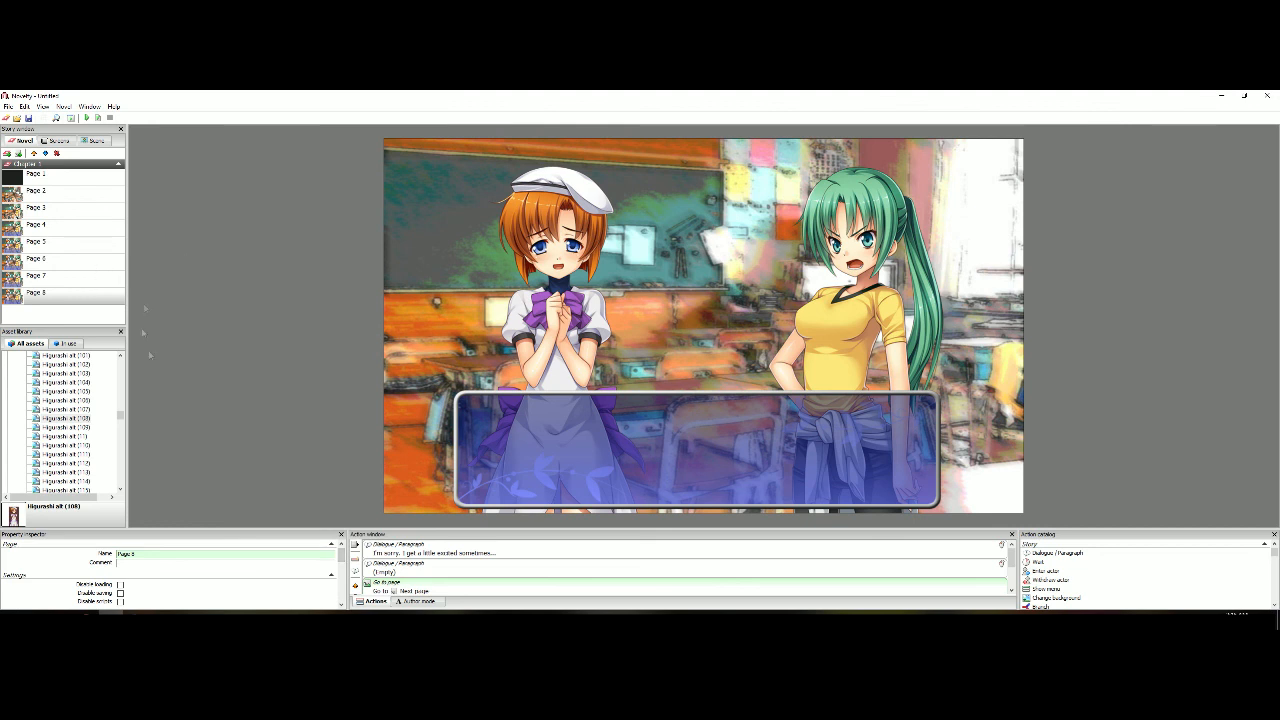
left_click(85, 279)
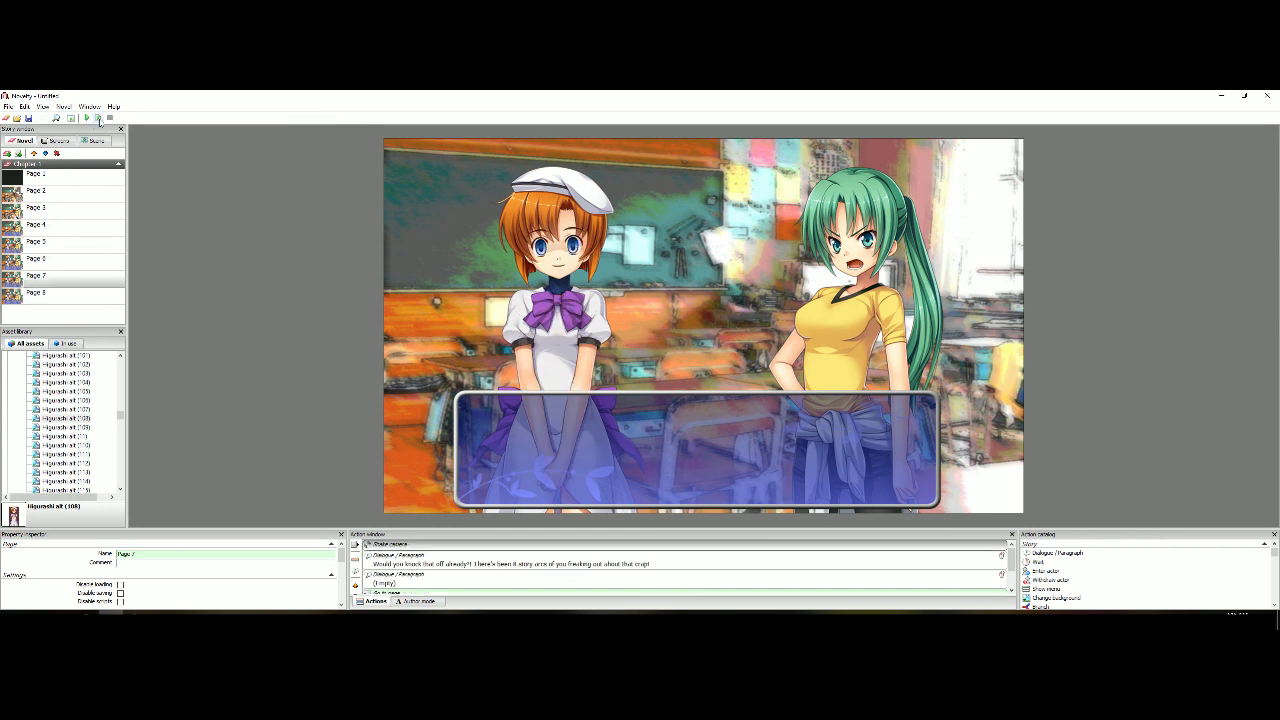
left_click(98, 118)
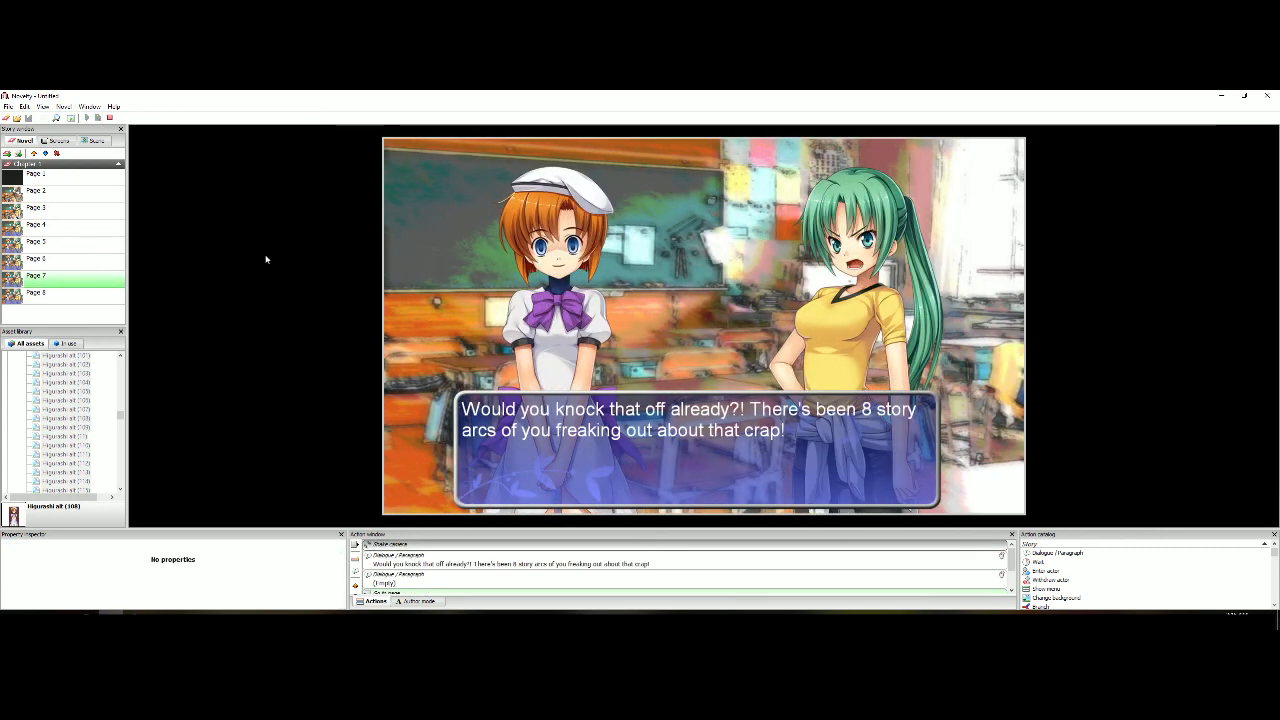
left_click(266, 259)
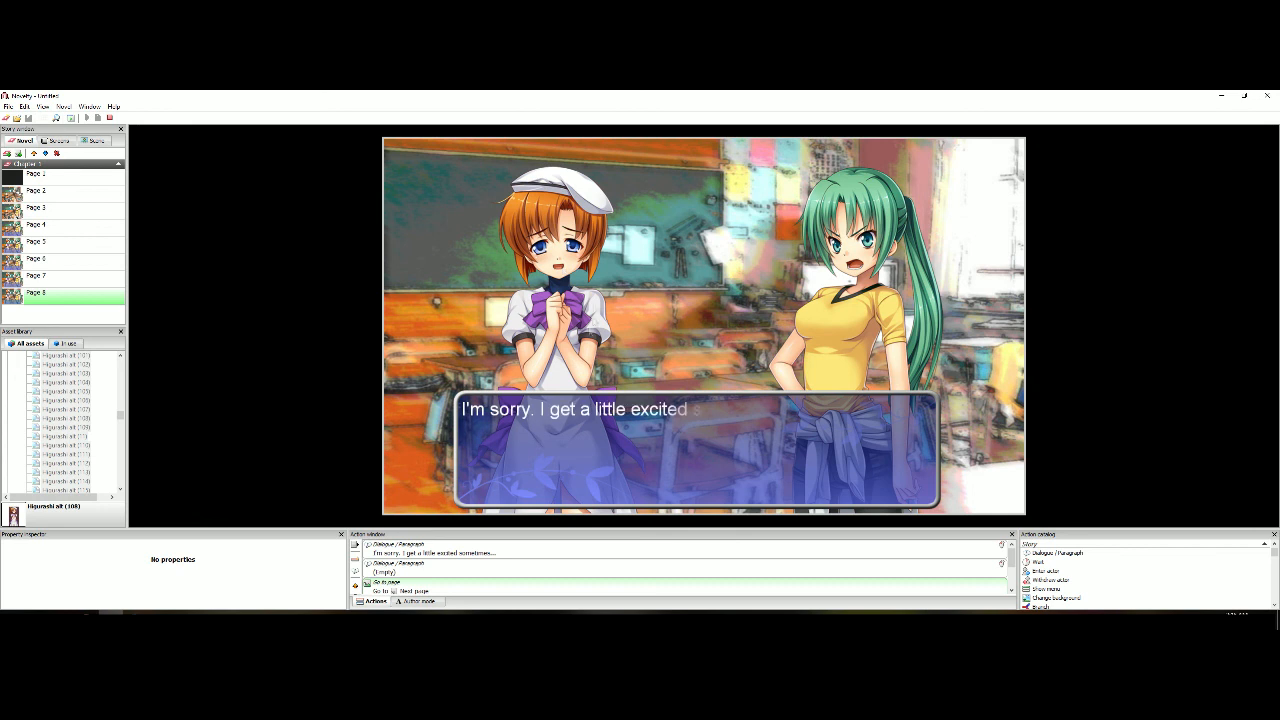
left_click(110, 118)
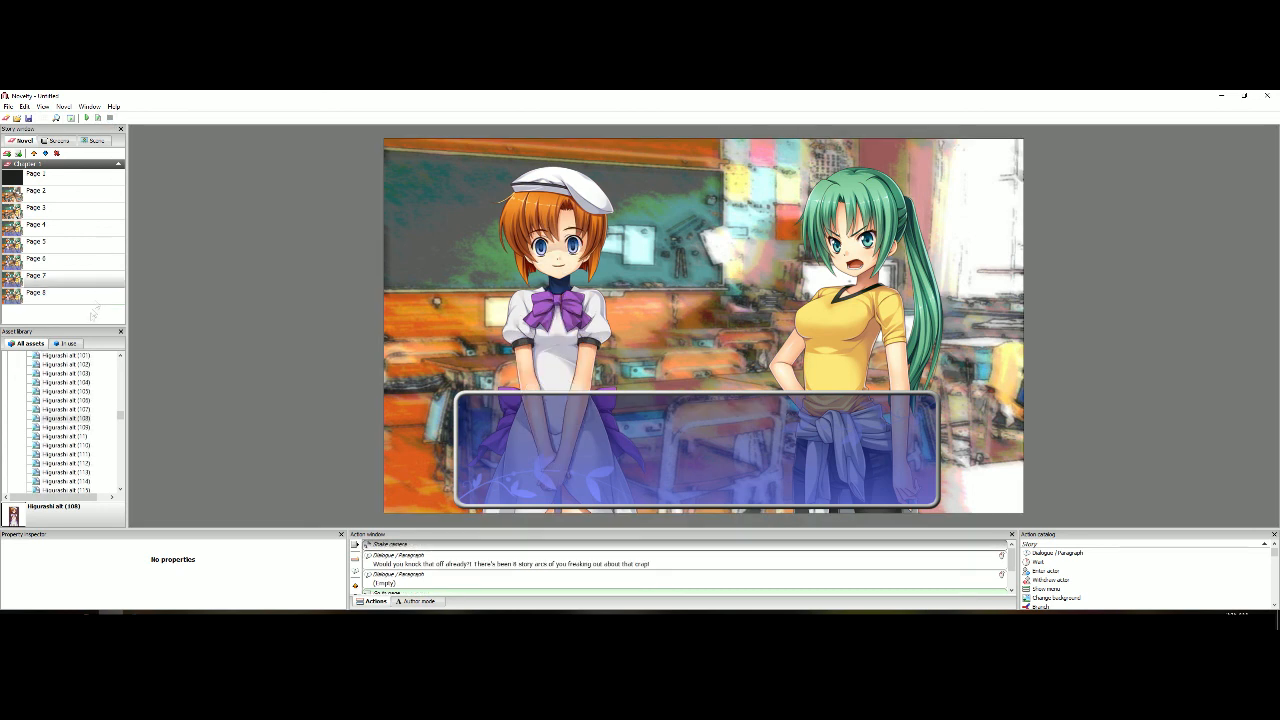
Set the time of Page 8's crossfade transition to 0.3 seconds
left_click(82, 294)
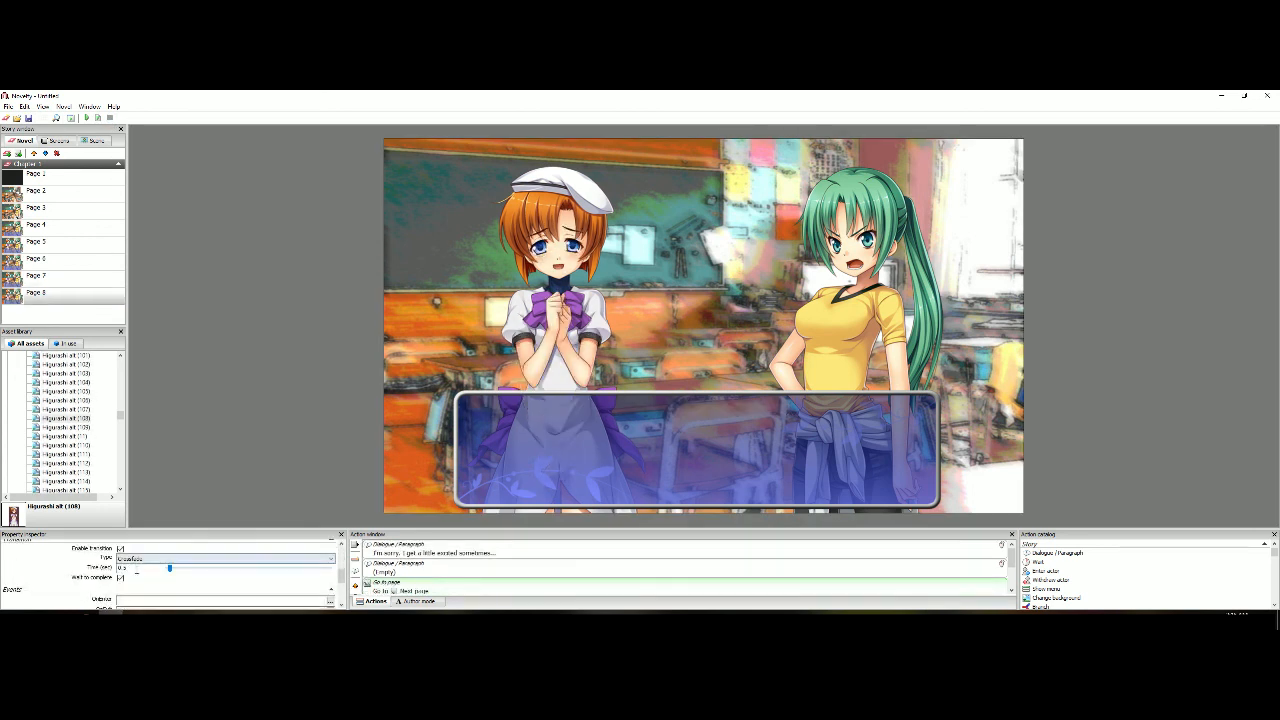
key("BackSpace")
key("BackSpace")
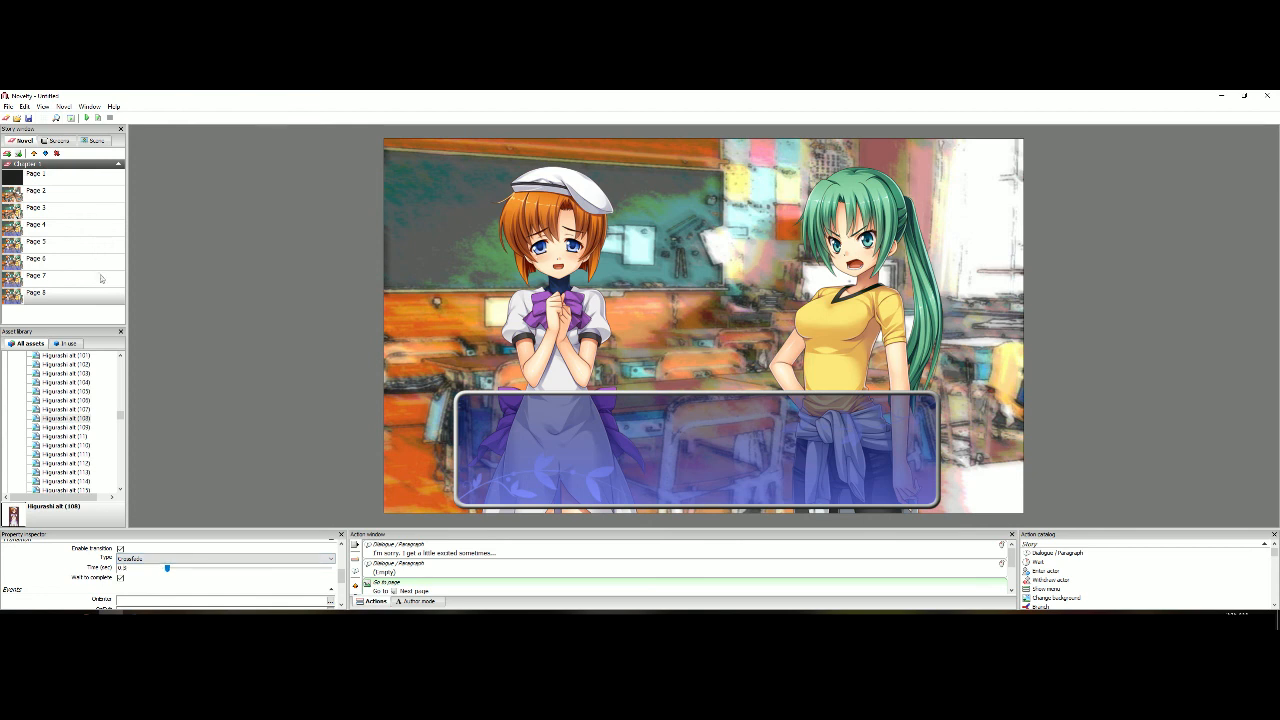
Preview the shortened crossfade by playing the story from Page 7 into Page 8, and stop the preview
left_click(100, 276)
left_click(108, 118)
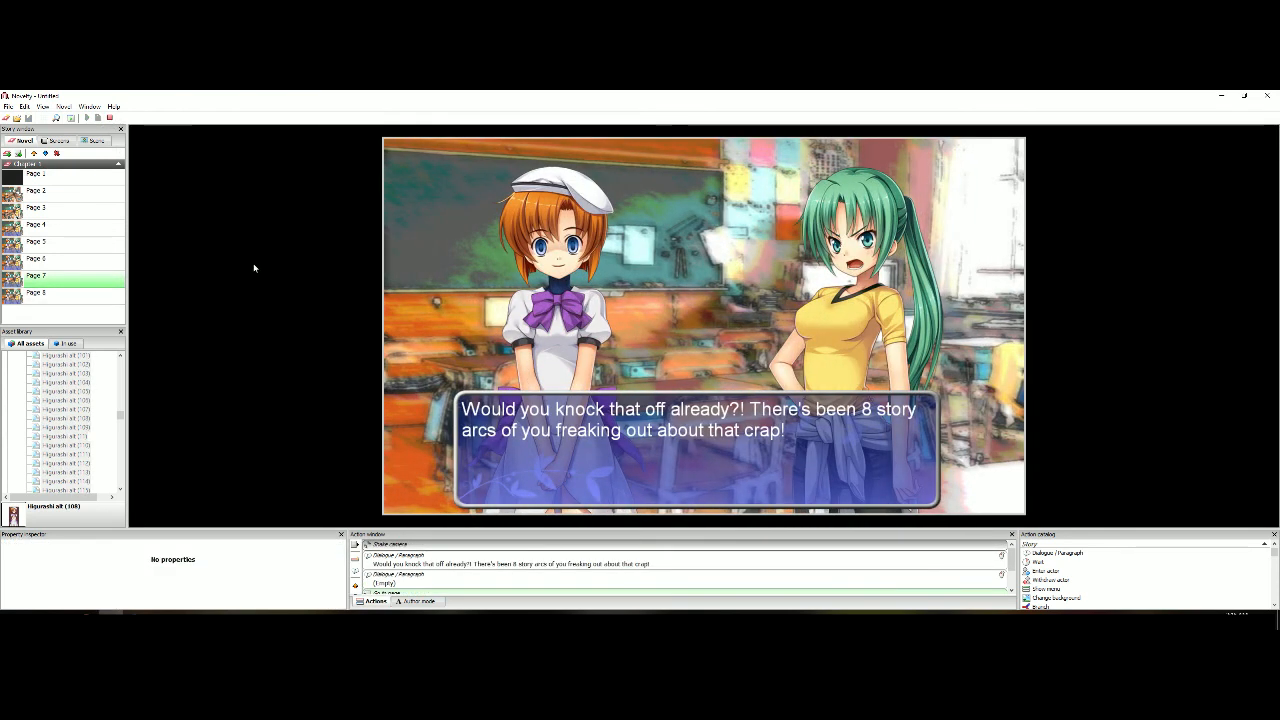
left_click(254, 268)
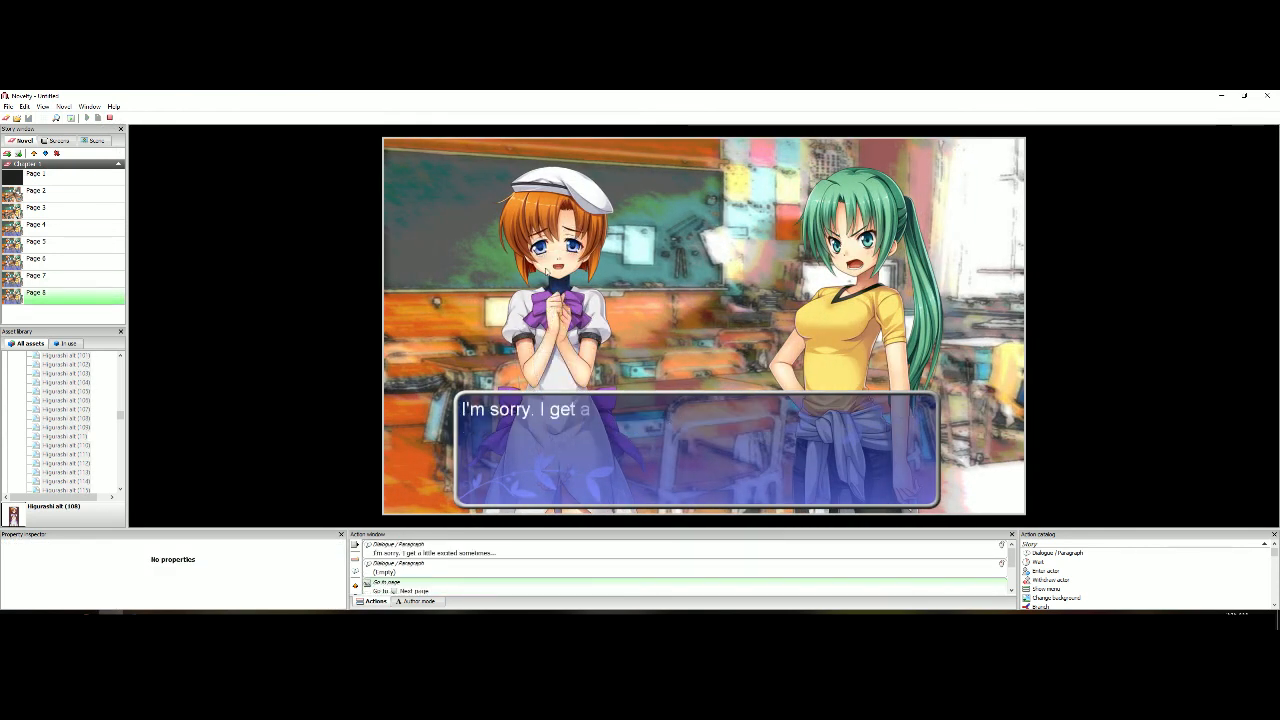
left_click(109, 119)
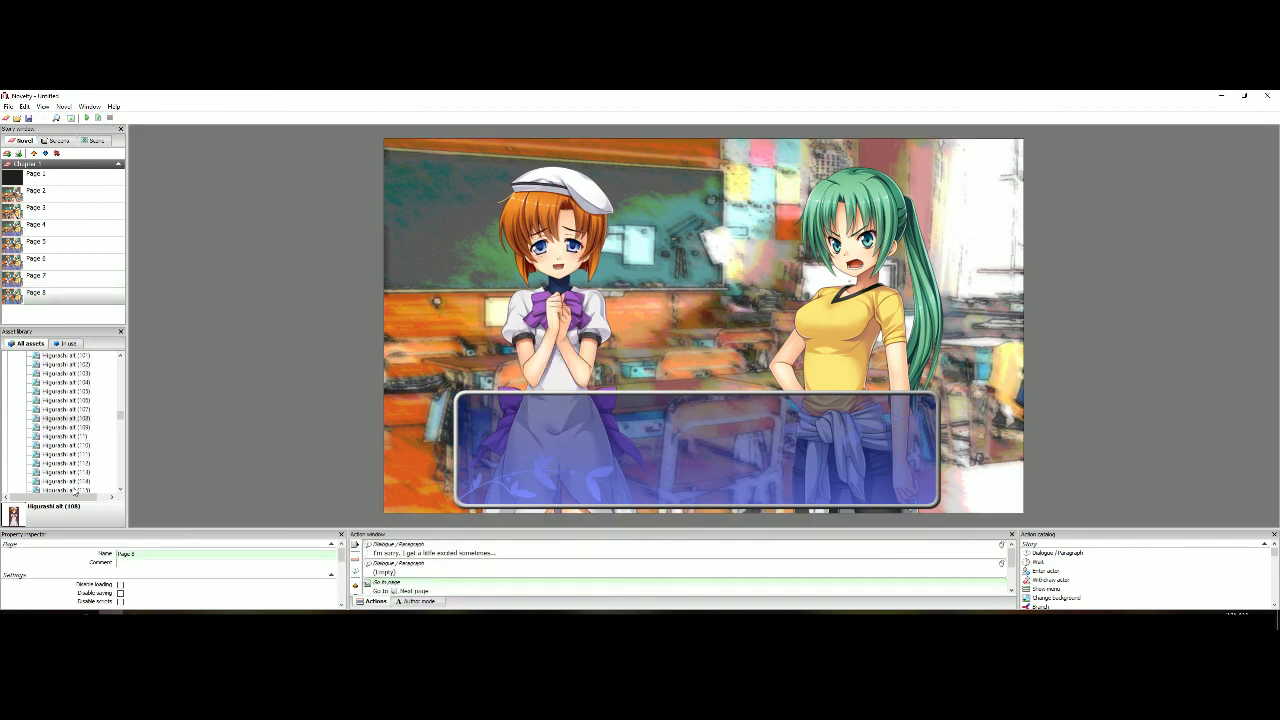
Enter 0.3 seconds as Page 8's transition time again and preview the change from Page 7 to Page 8
left_click_drag(120, 569, 128, 568)
type("0.3")
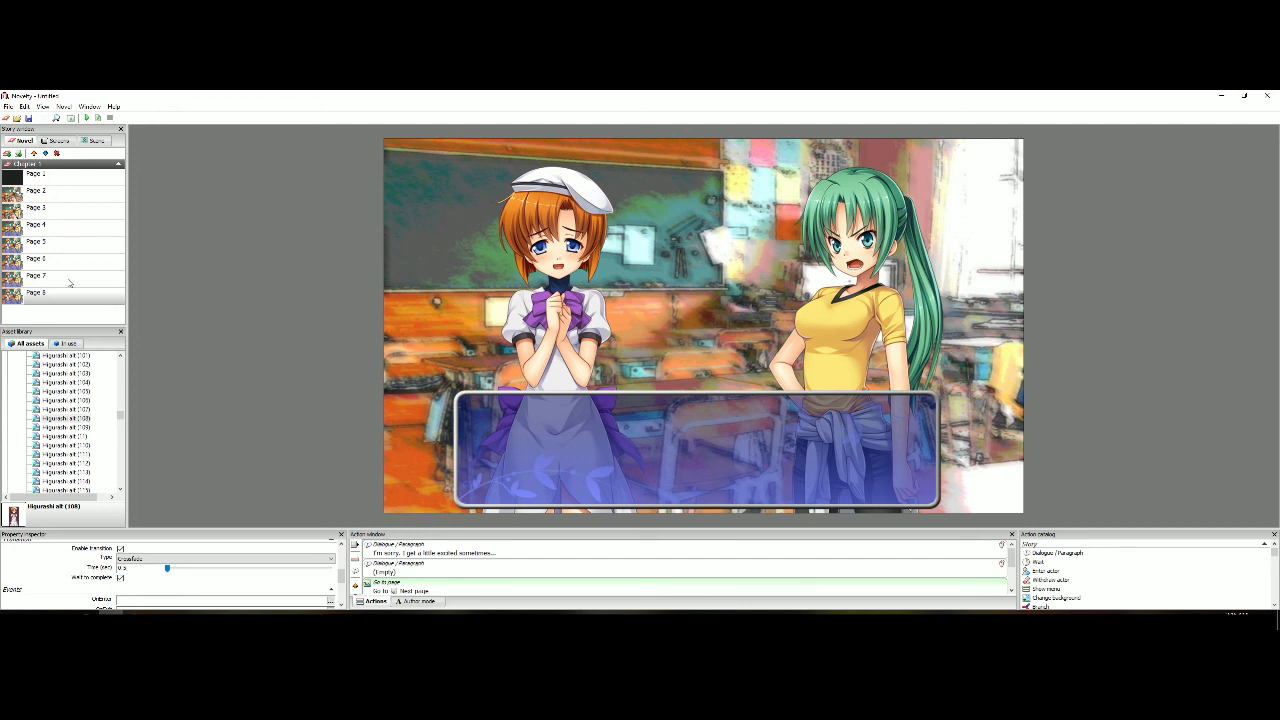
left_click(70, 280)
left_click(99, 118)
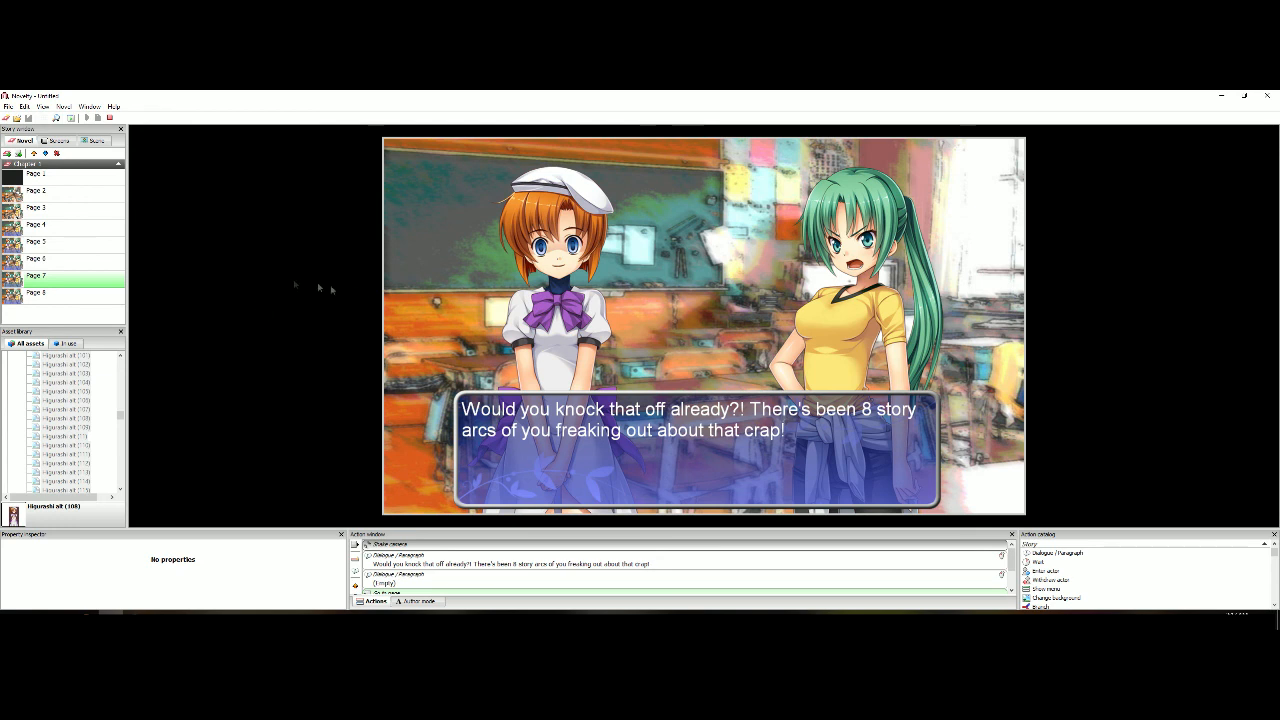
left_click(257, 277)
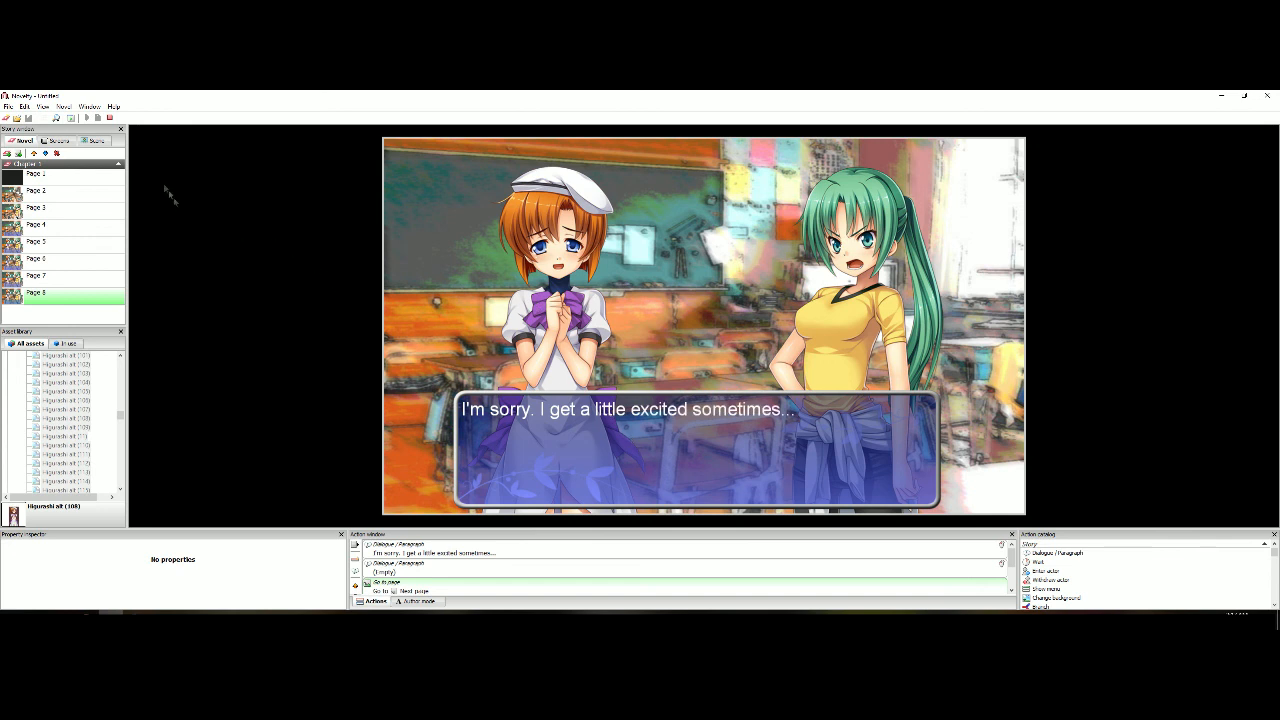
left_click(110, 118)
Return to Page 1 and save the novel
left_click(68, 181)
left_click(28, 118)
left_click(683, 387)
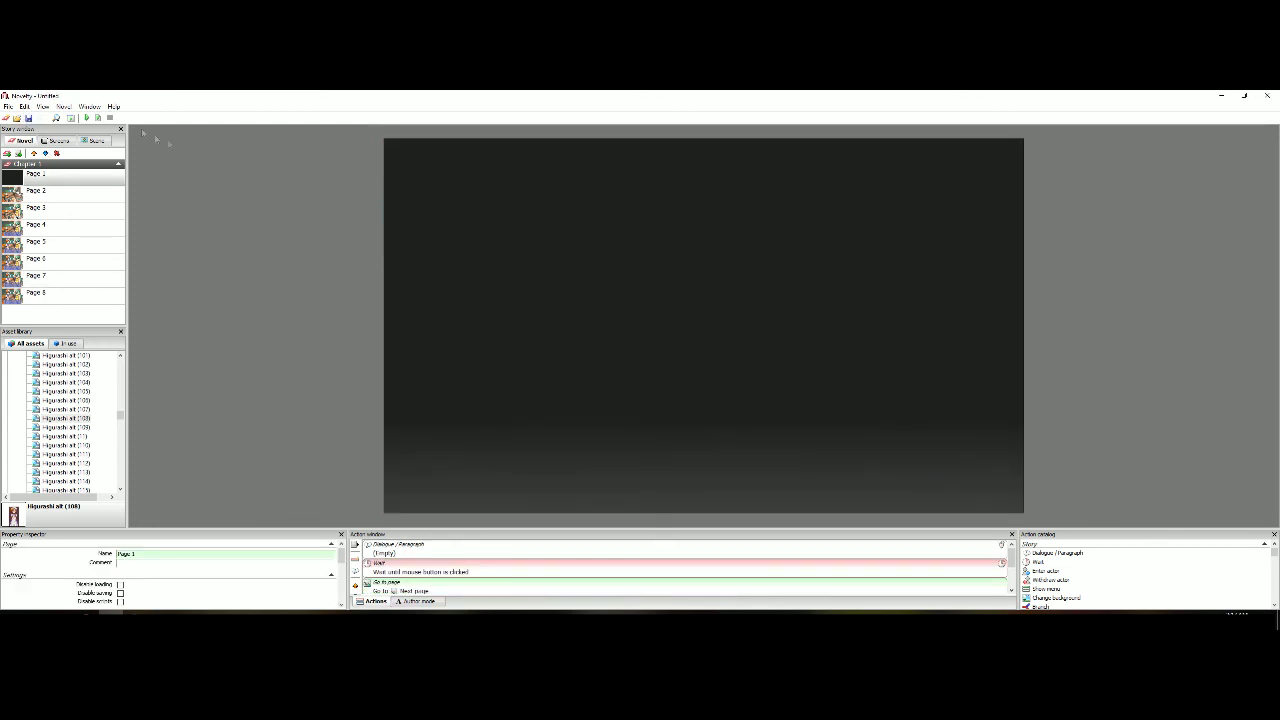
Play the whole story from Page 1 through Page 8 to check its dialogue and transitions, and stop the preview
left_click(99, 118)
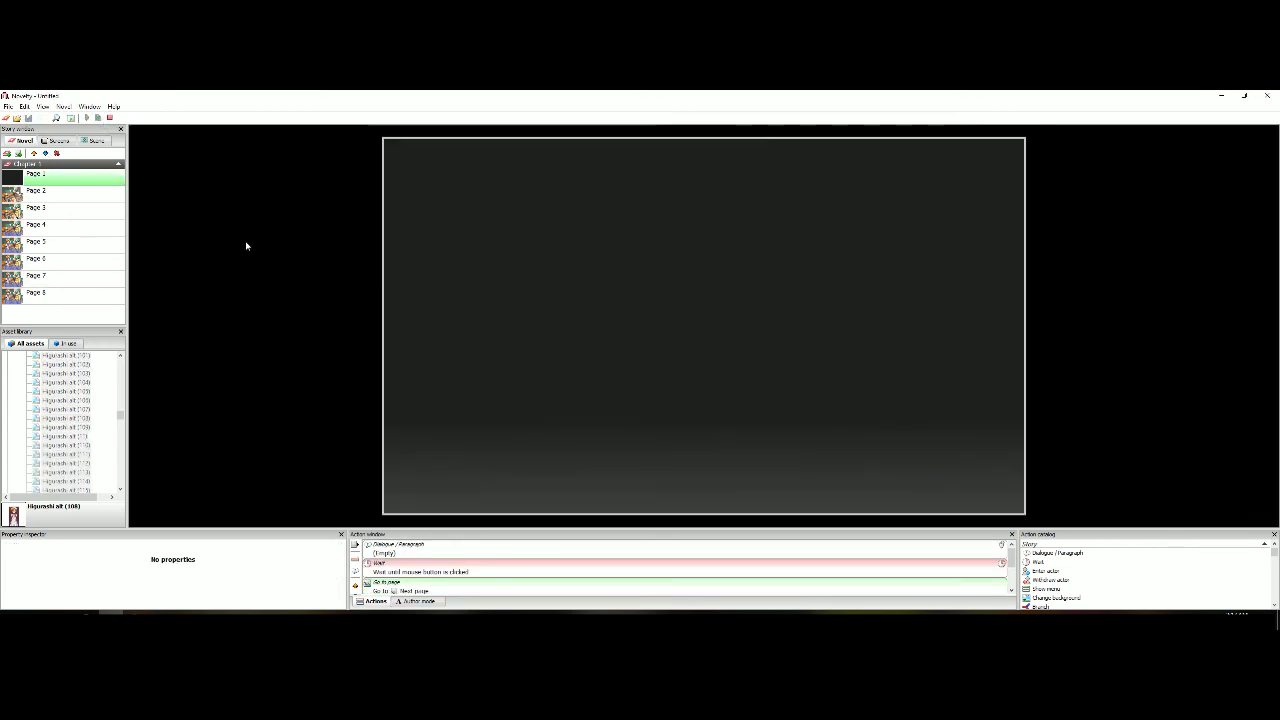
left_click(258, 246)
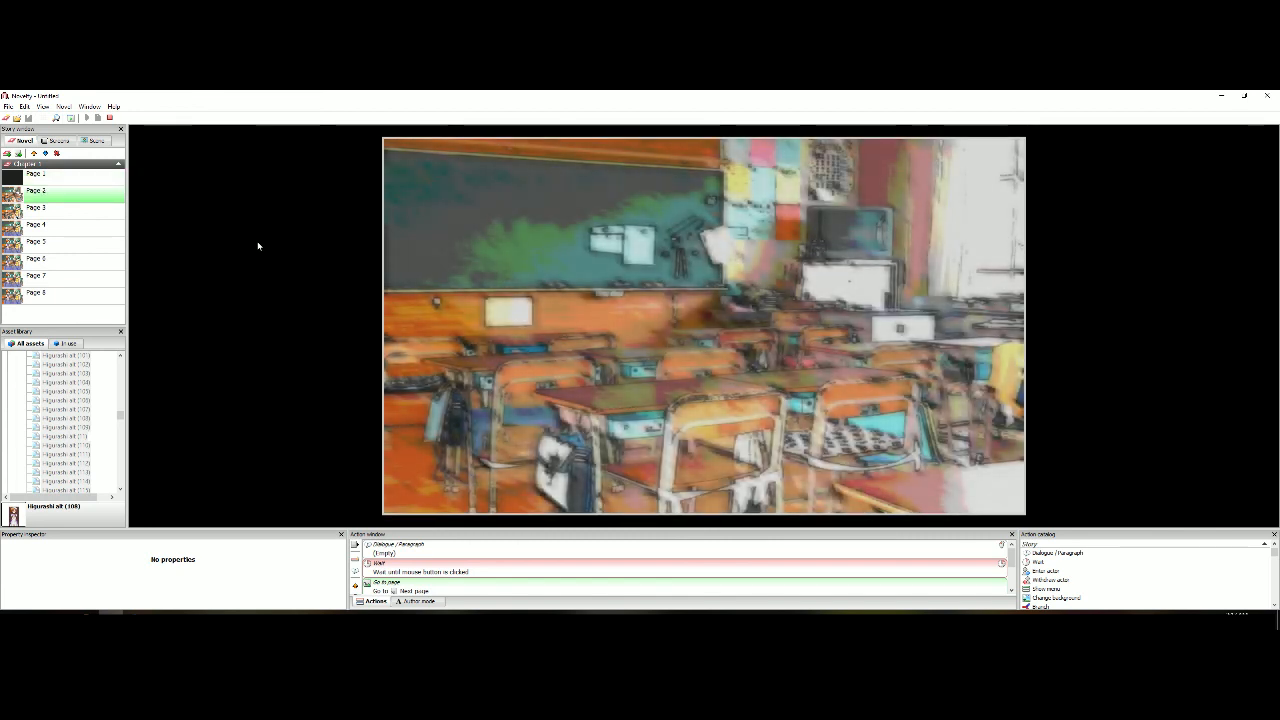
left_click(258, 246)
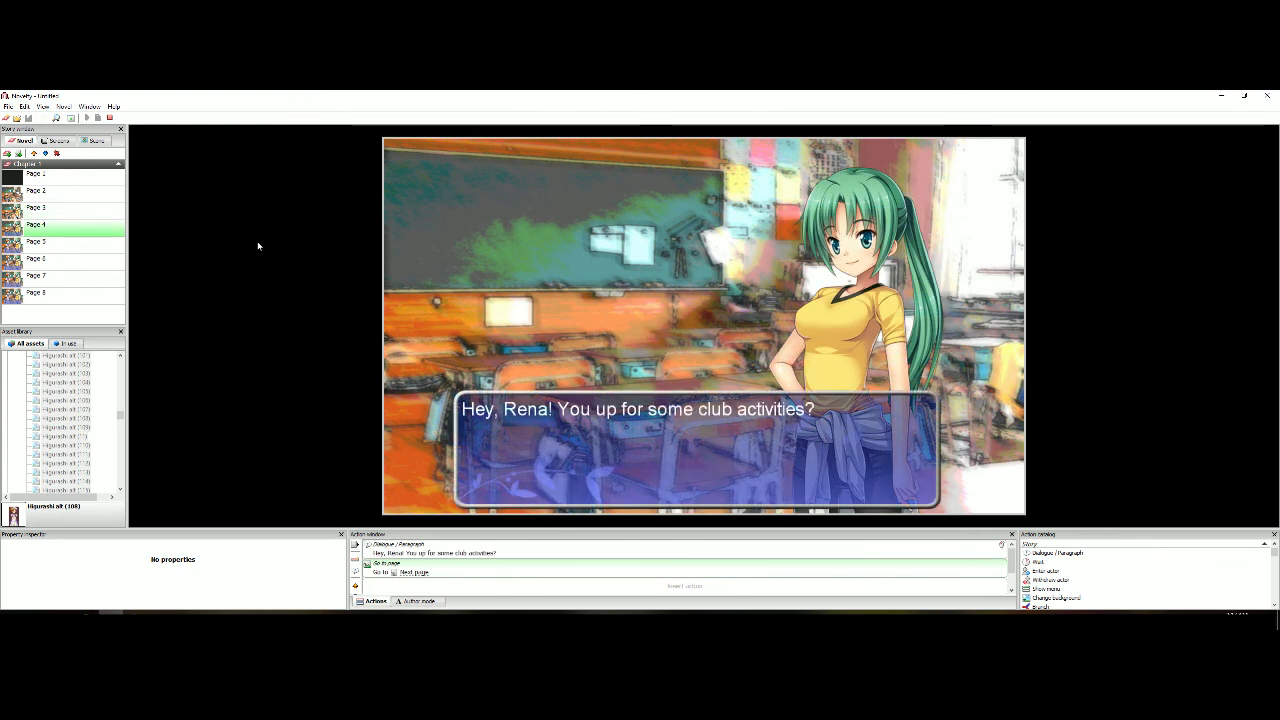
left_click(258, 246)
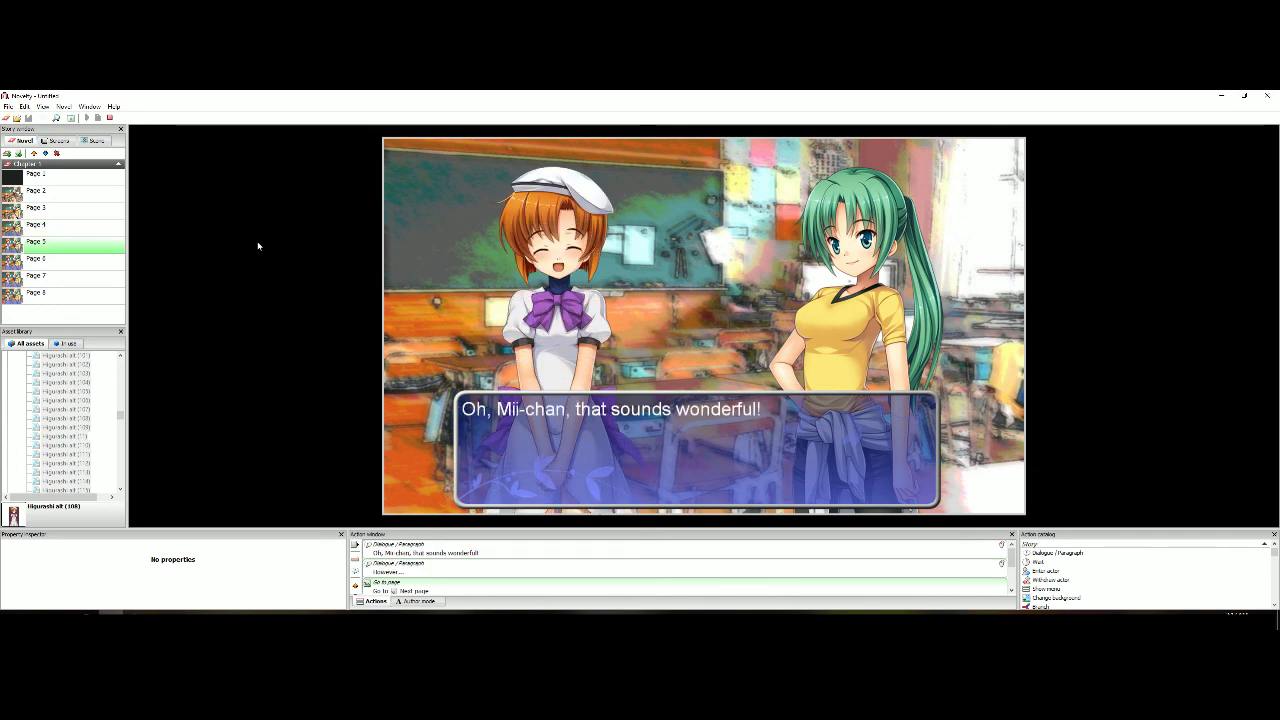
left_click(258, 246)
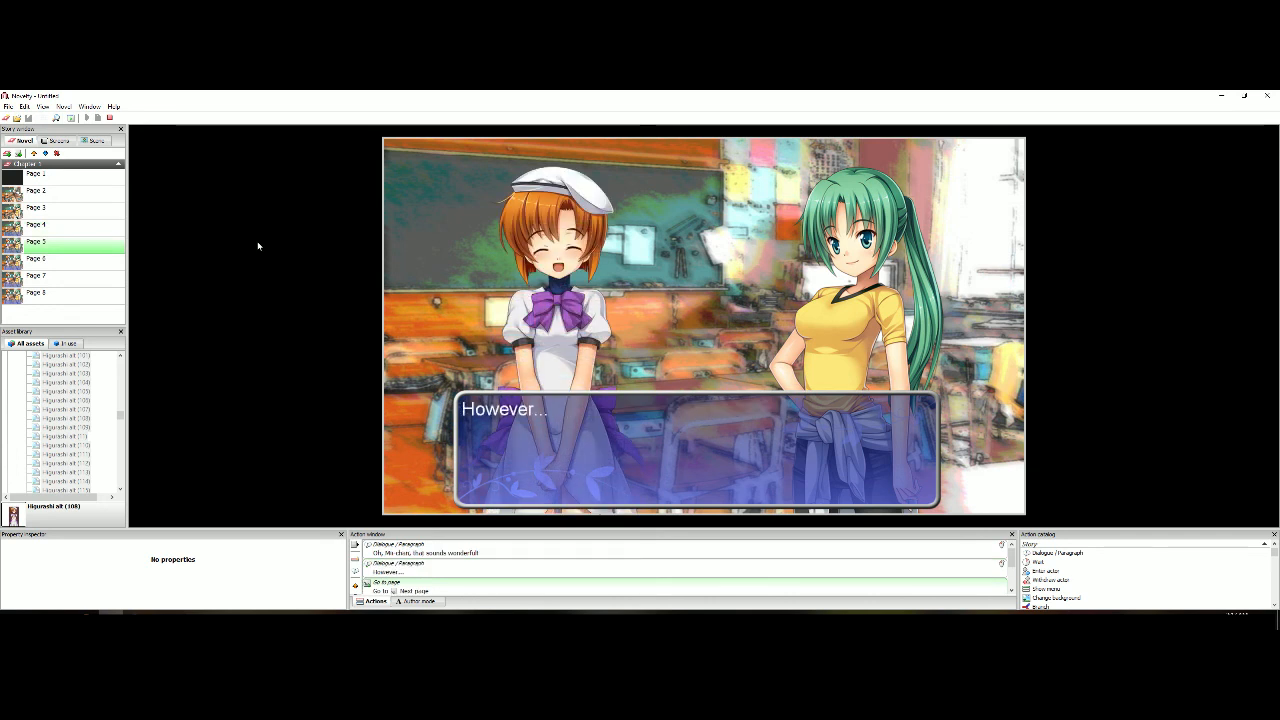
left_click(258, 246)
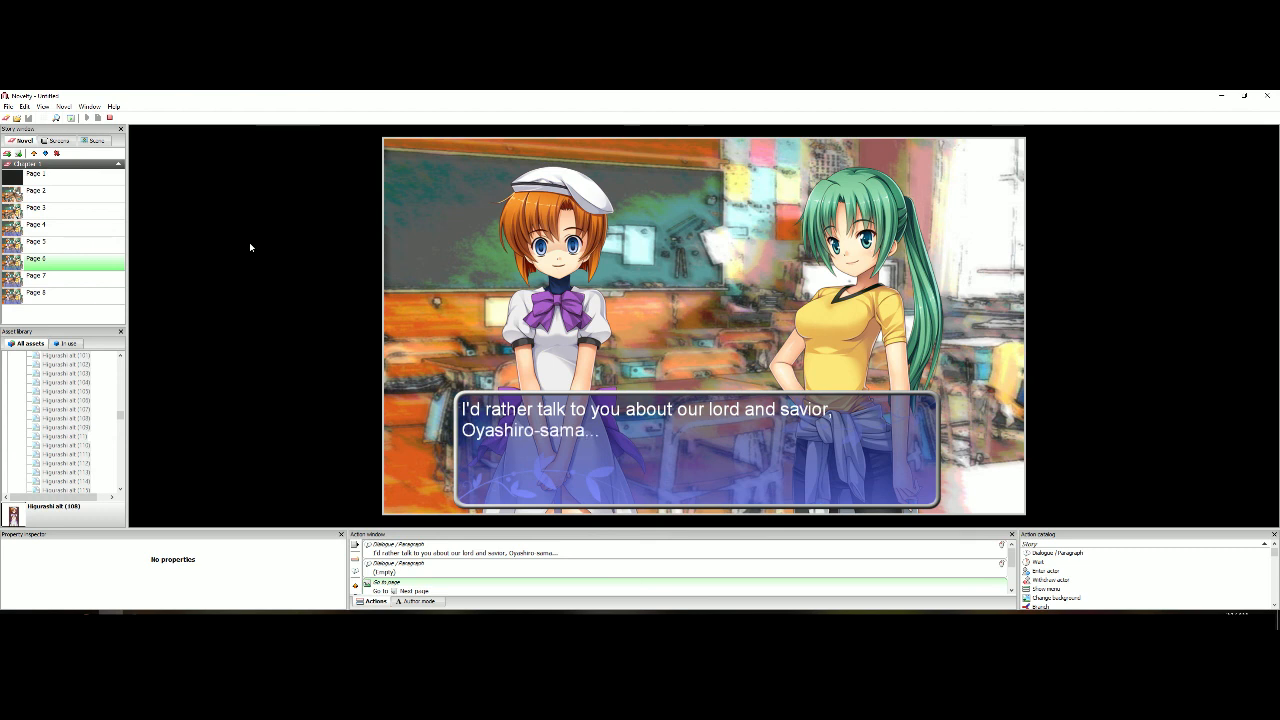
left_click(250, 246)
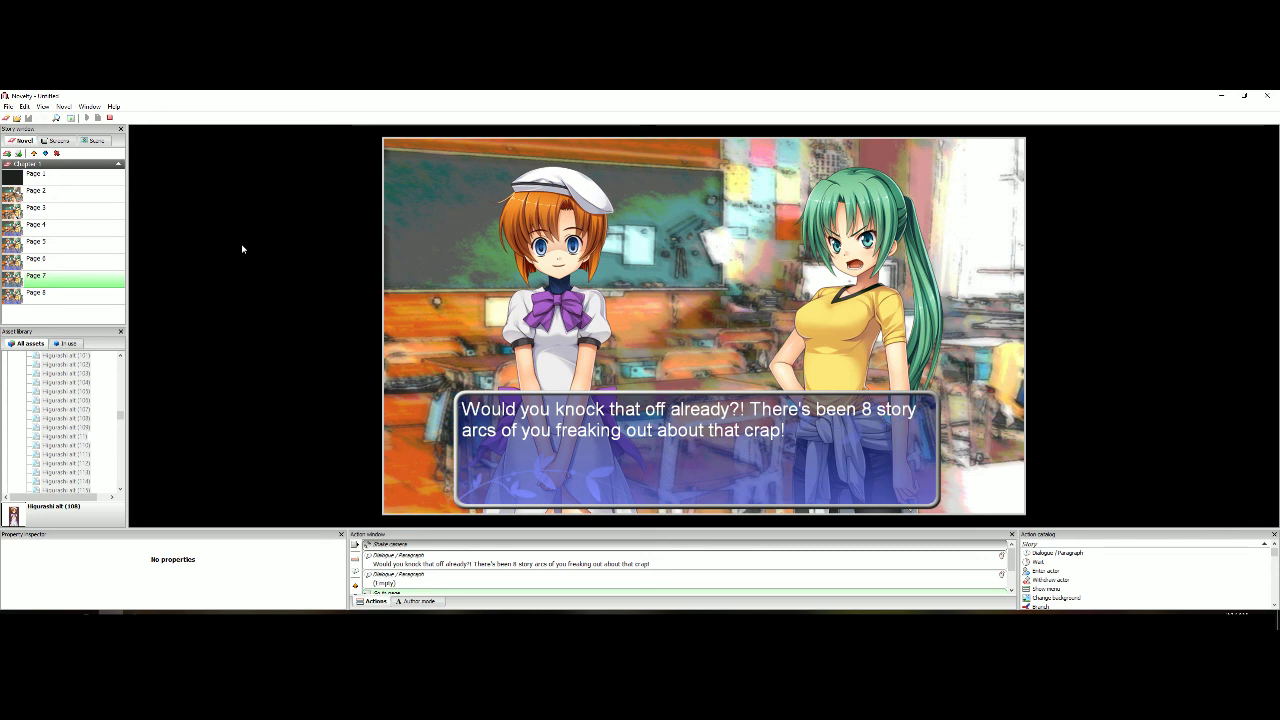
left_click(242, 249)
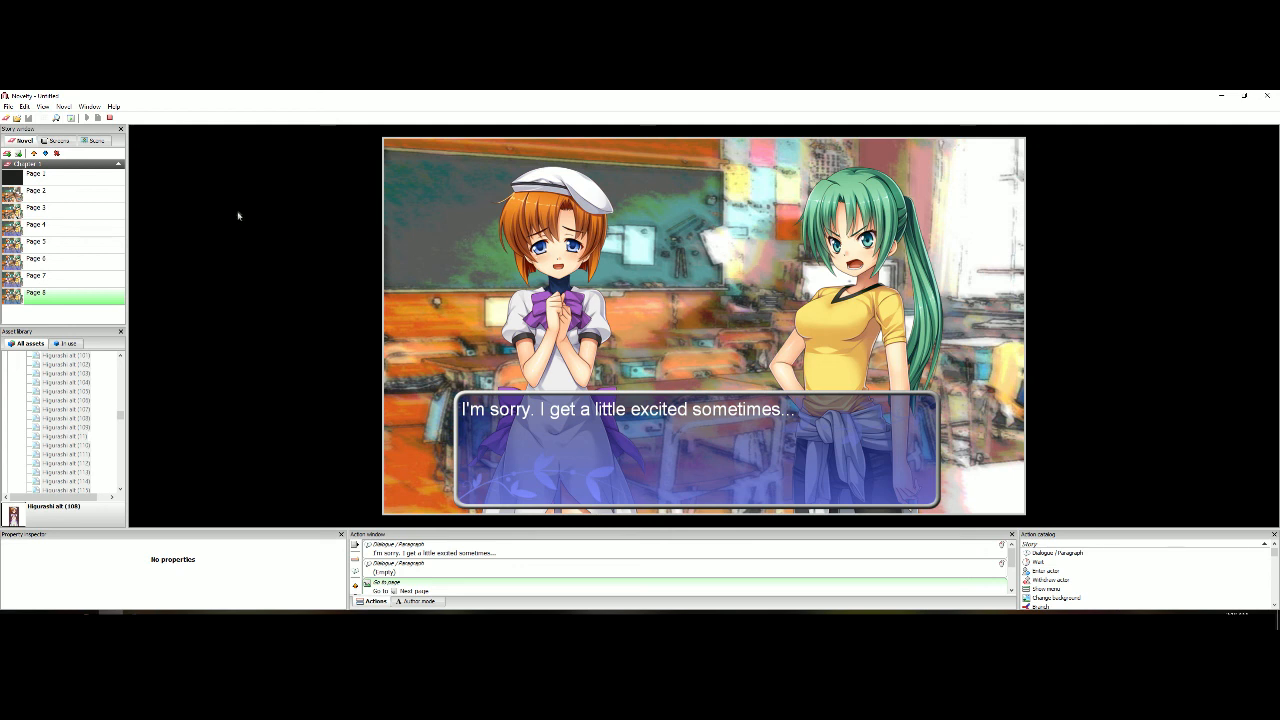
left_click(111, 118)
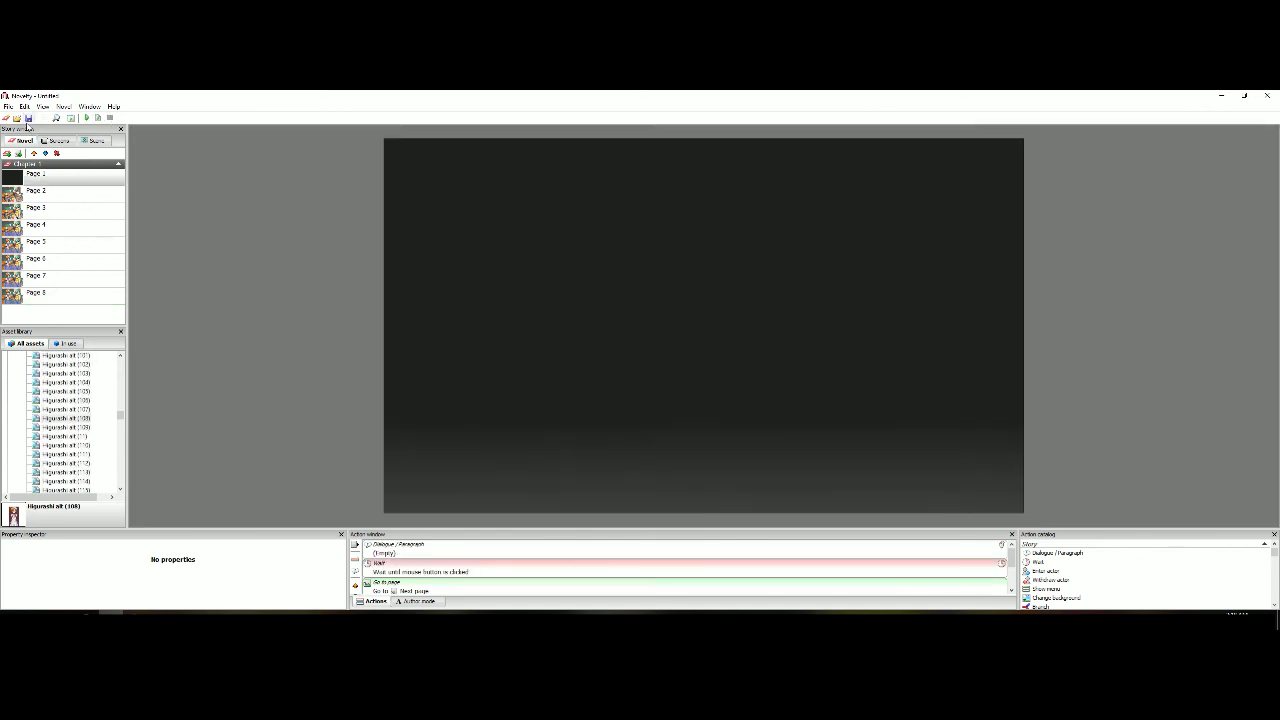
Save the novel again after the full preview and reopen Page 8
left_click(28, 118)
left_click(668, 389)
left_click(106, 294)
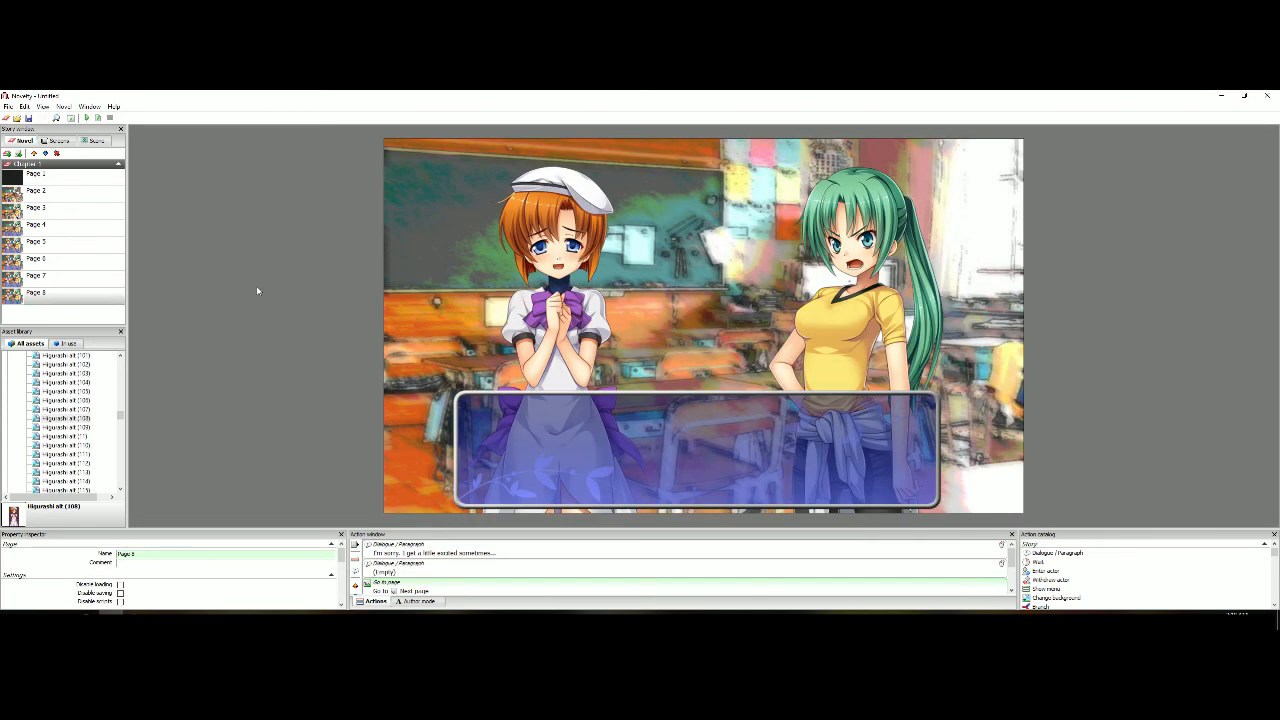